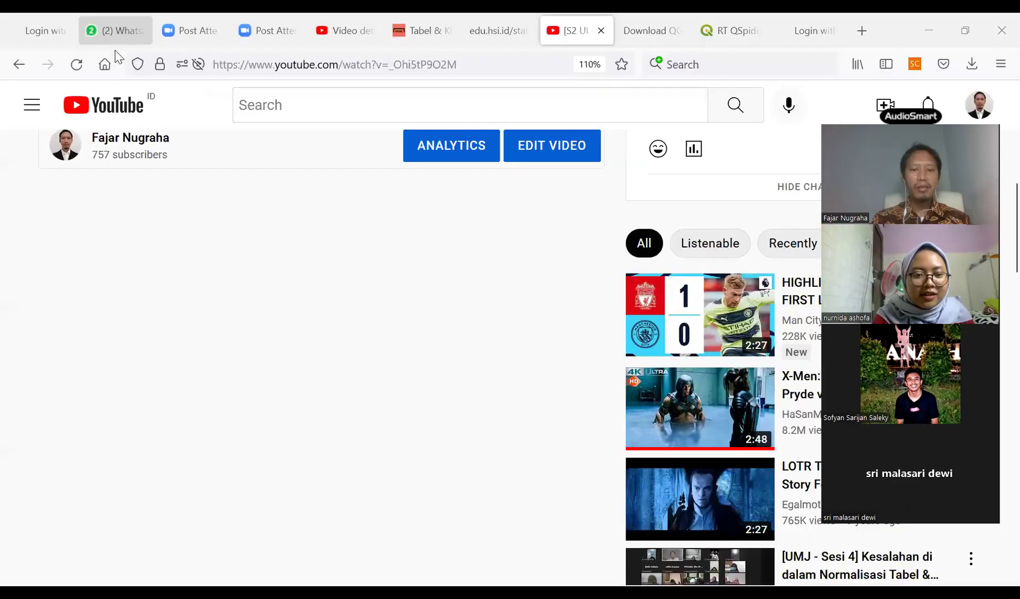
Step: Switch to the GIS_S2_2022 folder window in File Explorer and dismiss the chat notification
mouse_move(476, 568)
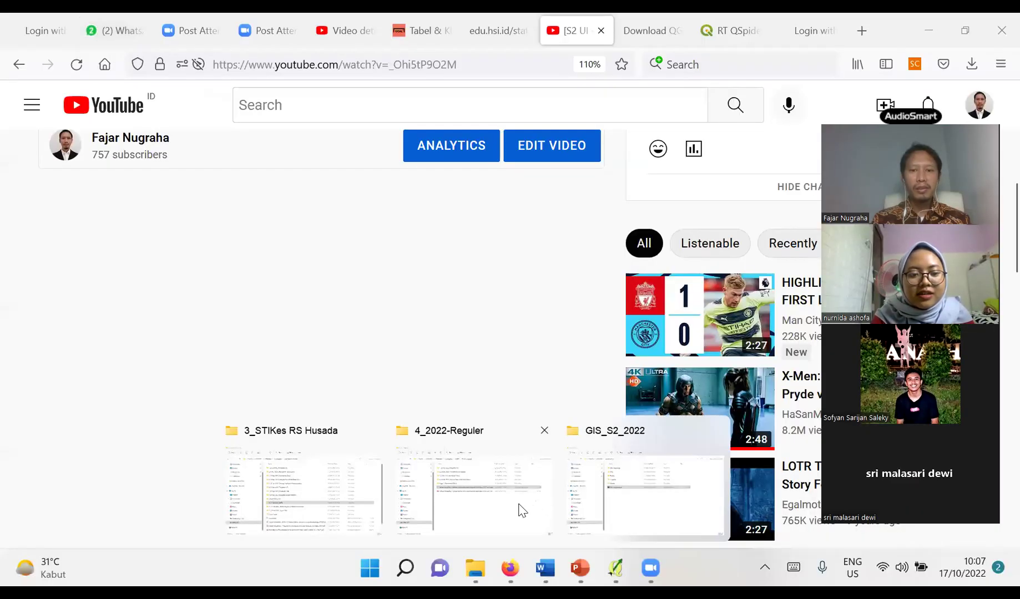
left_click(616, 499)
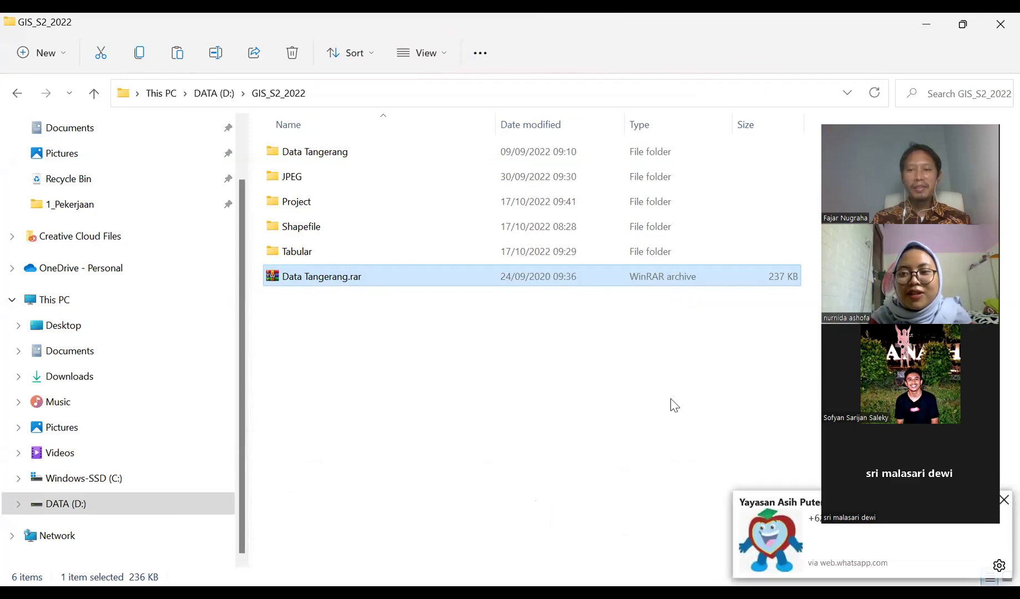
left_click(1001, 510)
mouse_move(295, 575)
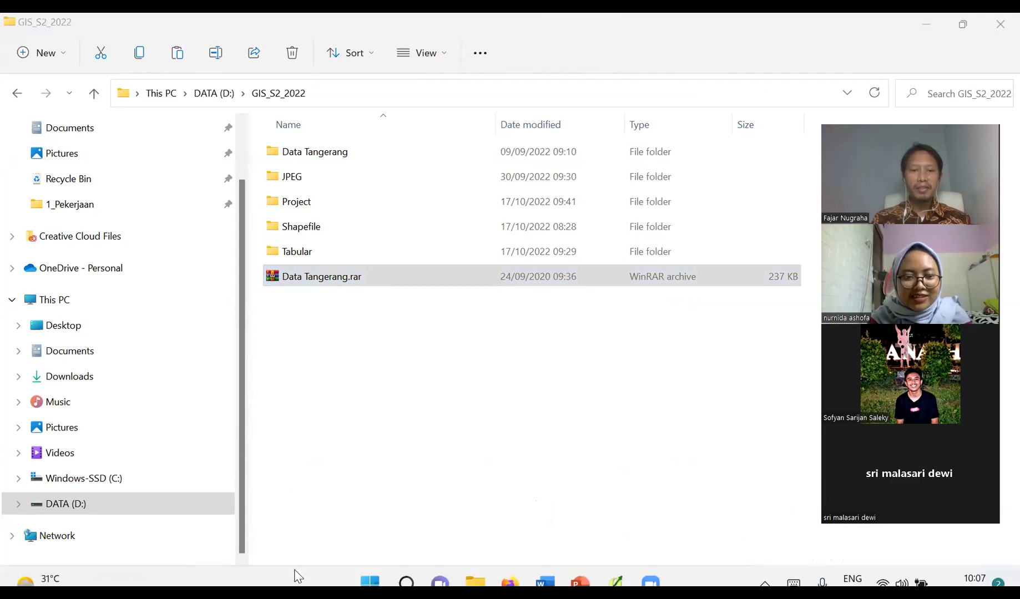
left_click(509, 568)
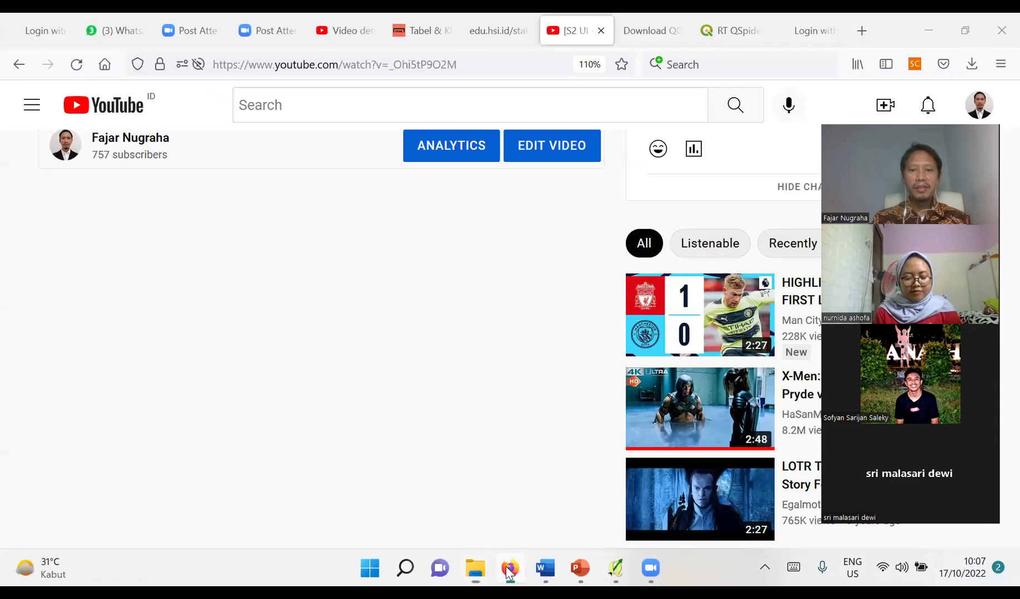
key("alt+Tab")
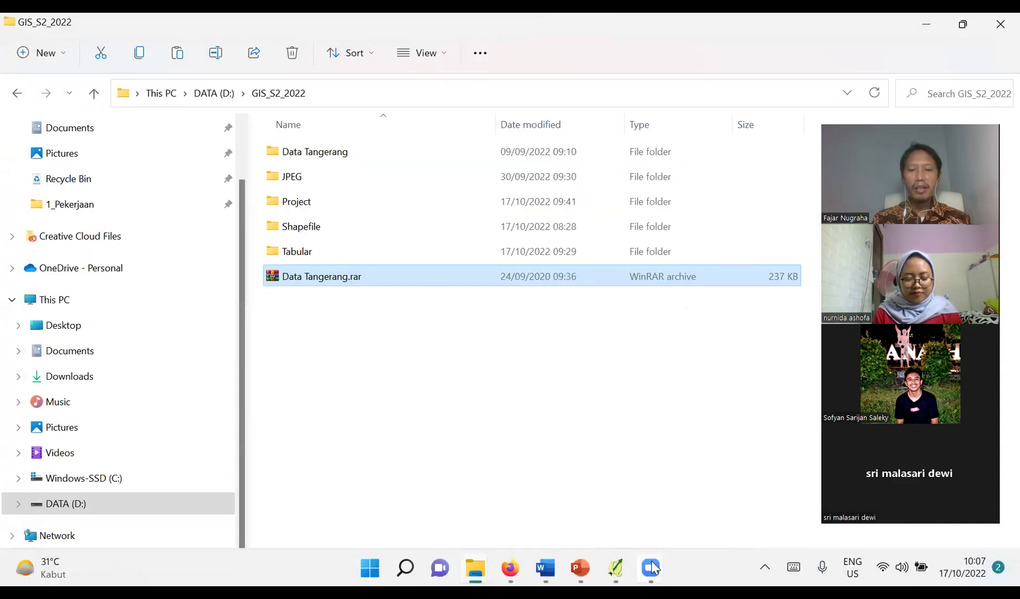
left_click(652, 567)
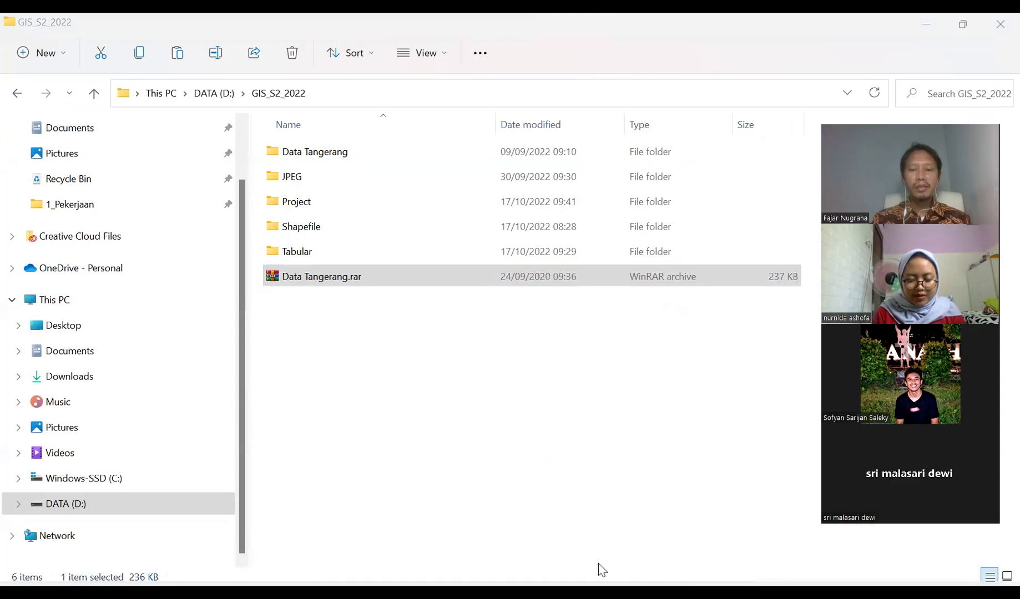
mouse_move(651, 567)
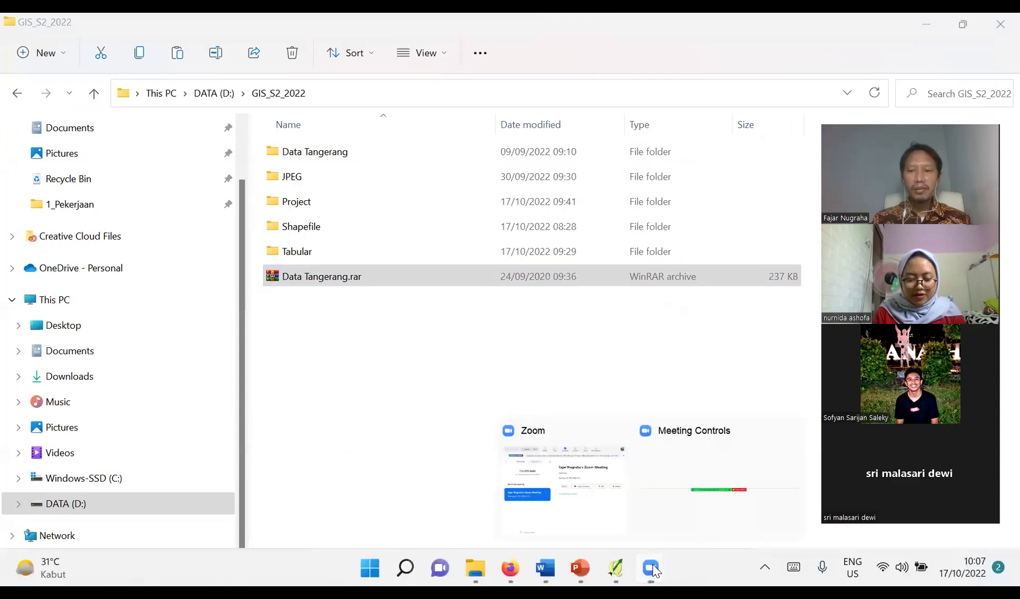
left_click(799, 463)
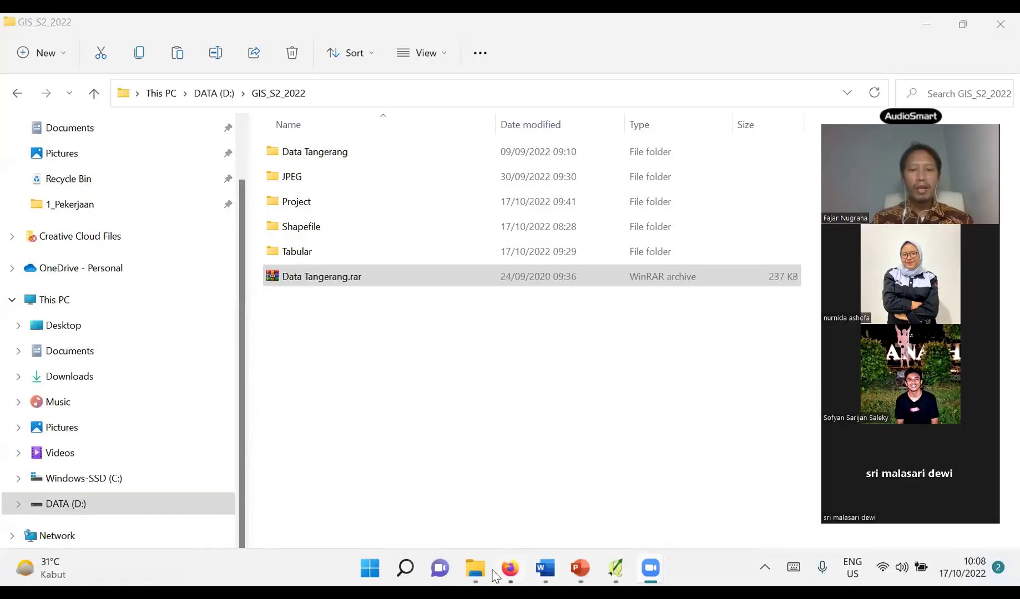
mouse_move(481, 570)
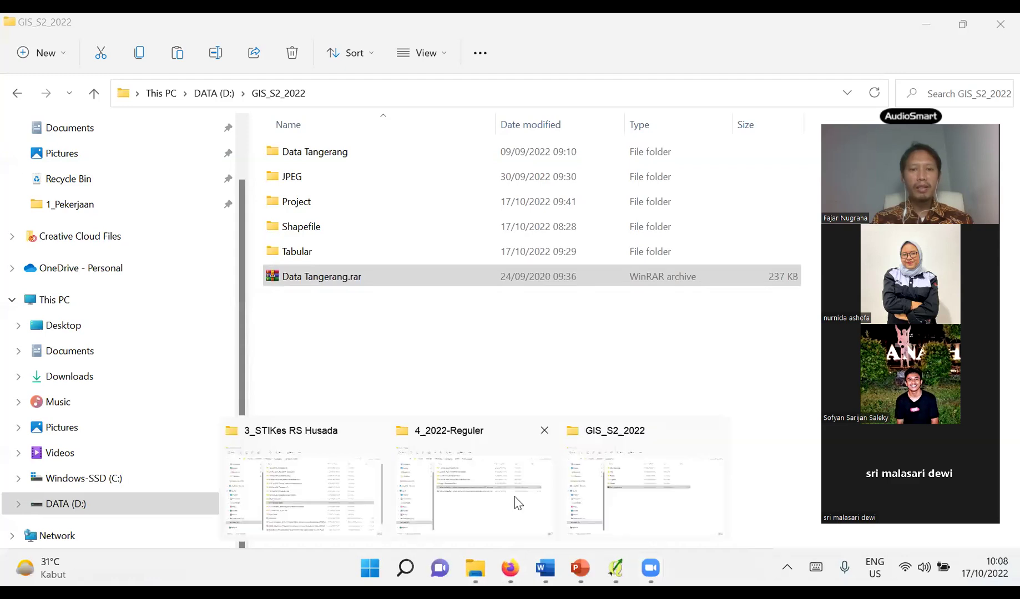
left_click(518, 503)
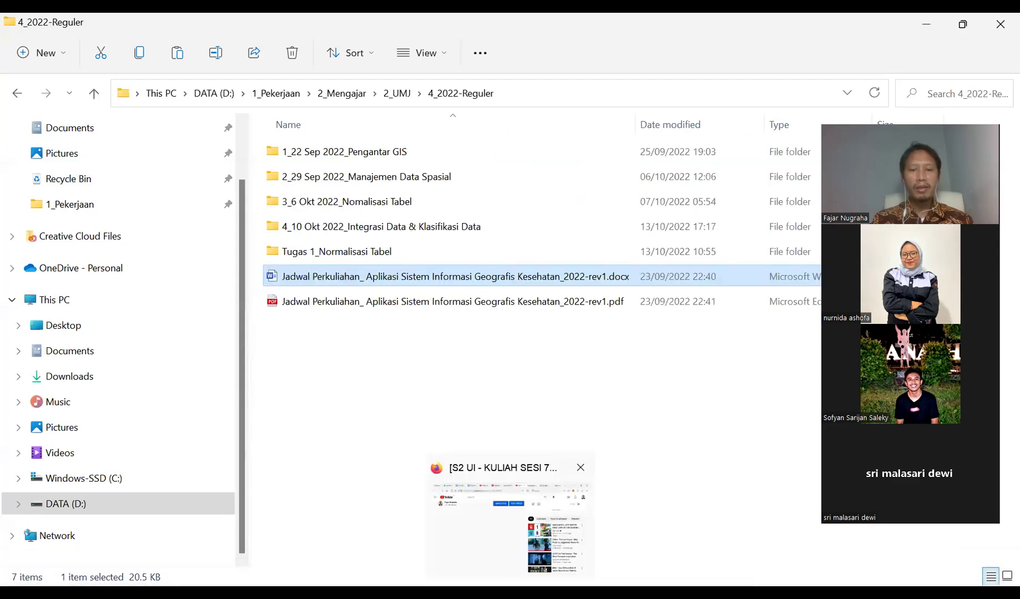
left_click(352, 297)
left_click(355, 282)
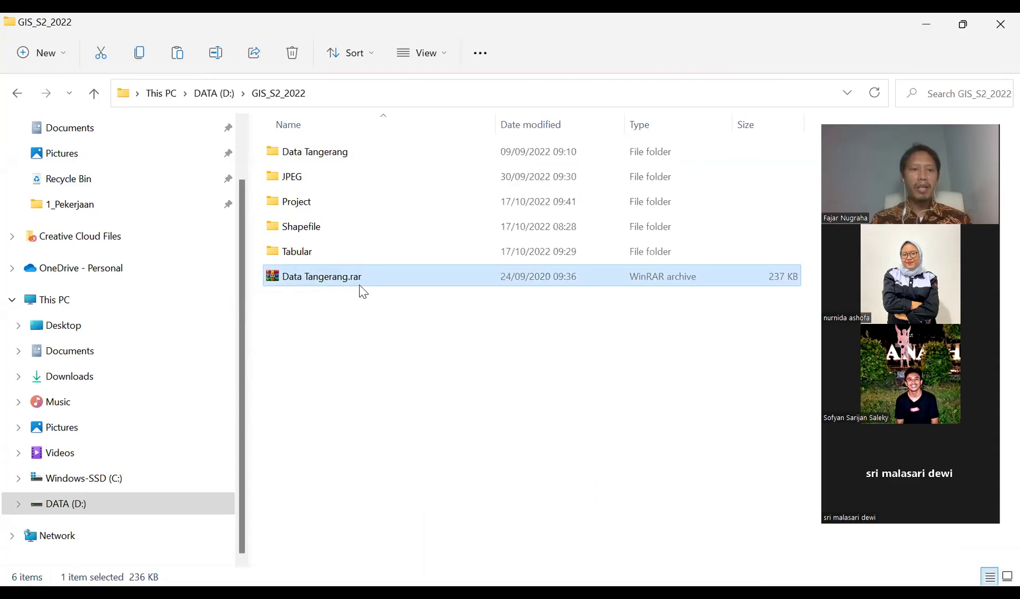
Step: Open the DATA (D:) drive and look through its list of folders
left_click(127, 504)
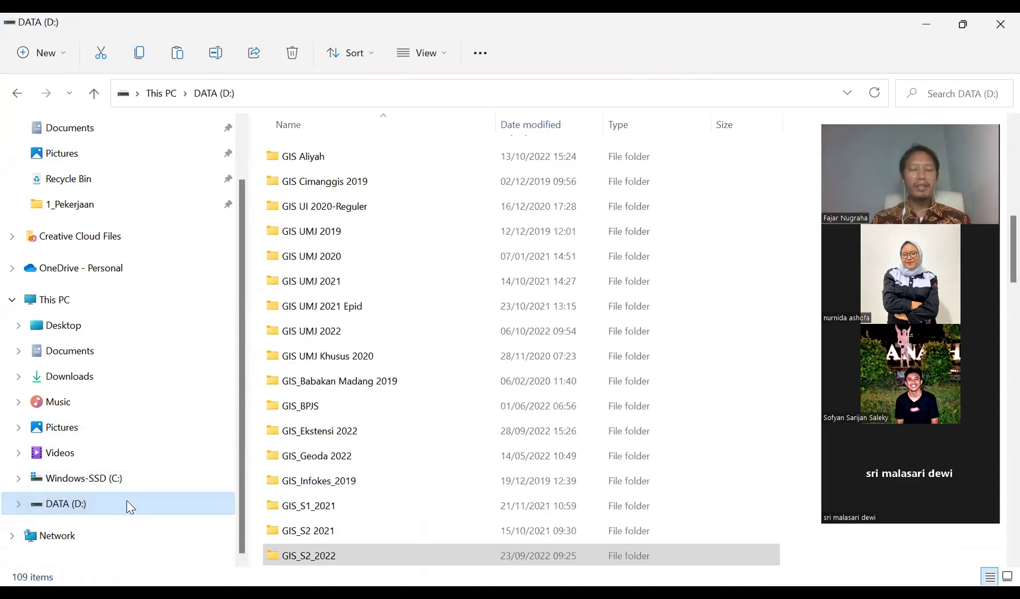
scroll(412, 416, "up", 5)
scroll(413, 417, "up", 3)
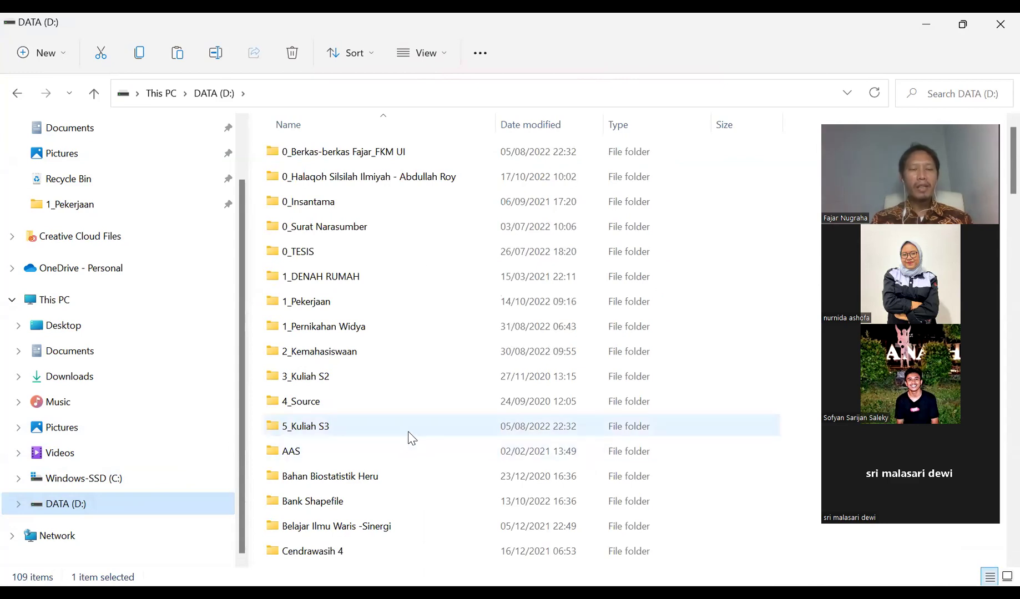
scroll(383, 402, "down", 1)
scroll(381, 400, "up", 1)
scroll(373, 385, "down", 3)
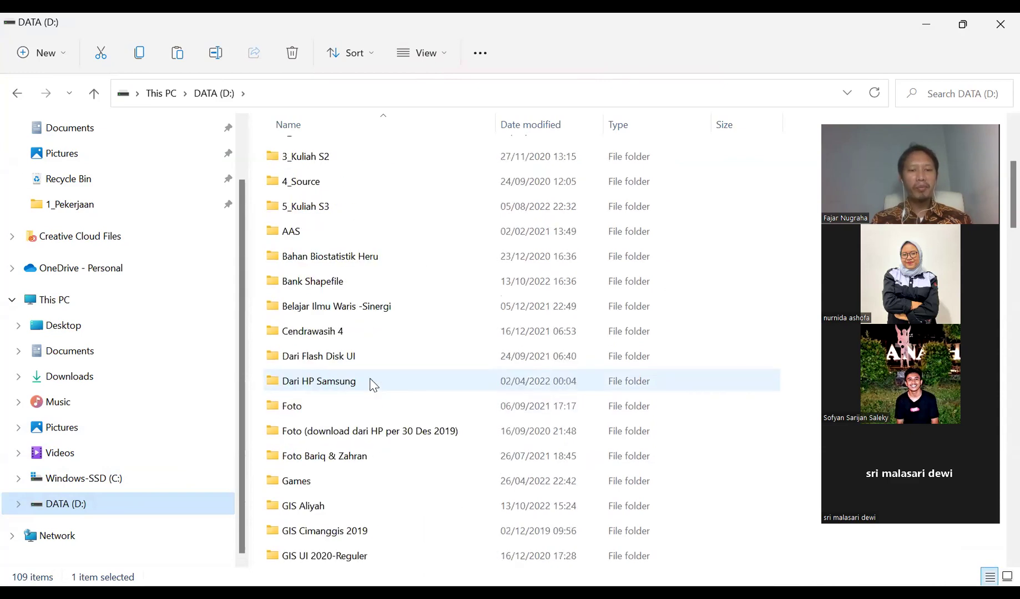
scroll(373, 385, "down", 1)
scroll(373, 386, "down", 1)
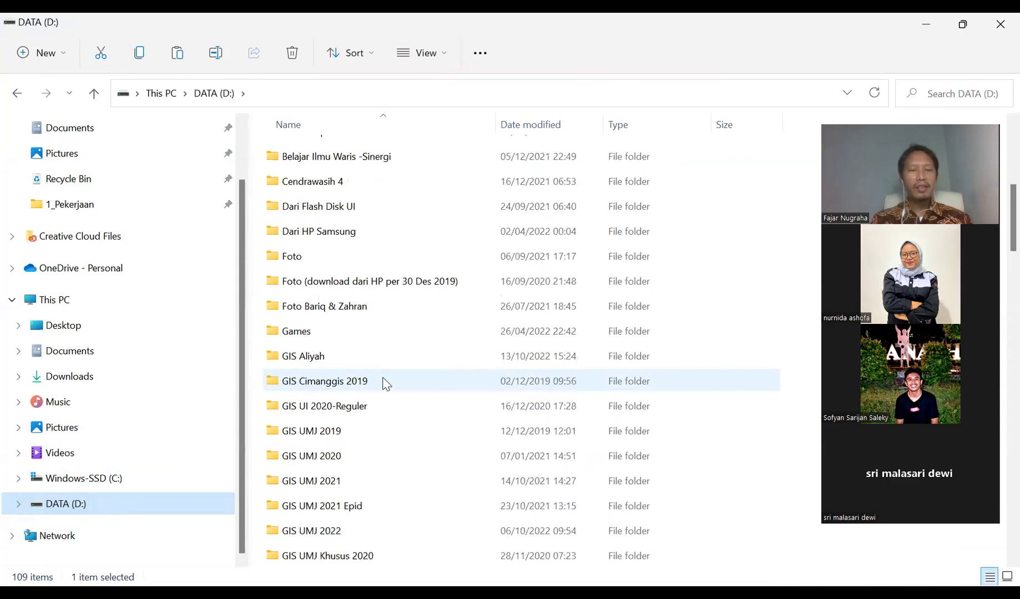
scroll(389, 369, "down", 1)
scroll(377, 374, "up", 1)
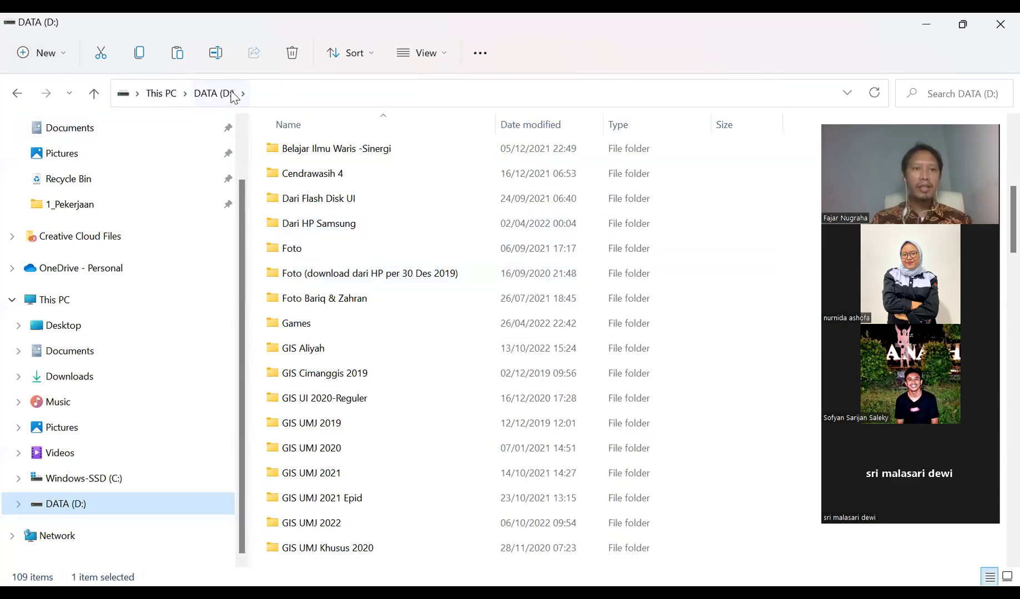
Step: Create a new folder in the DATA (D:) drive, keeping its default name
left_click(57, 53)
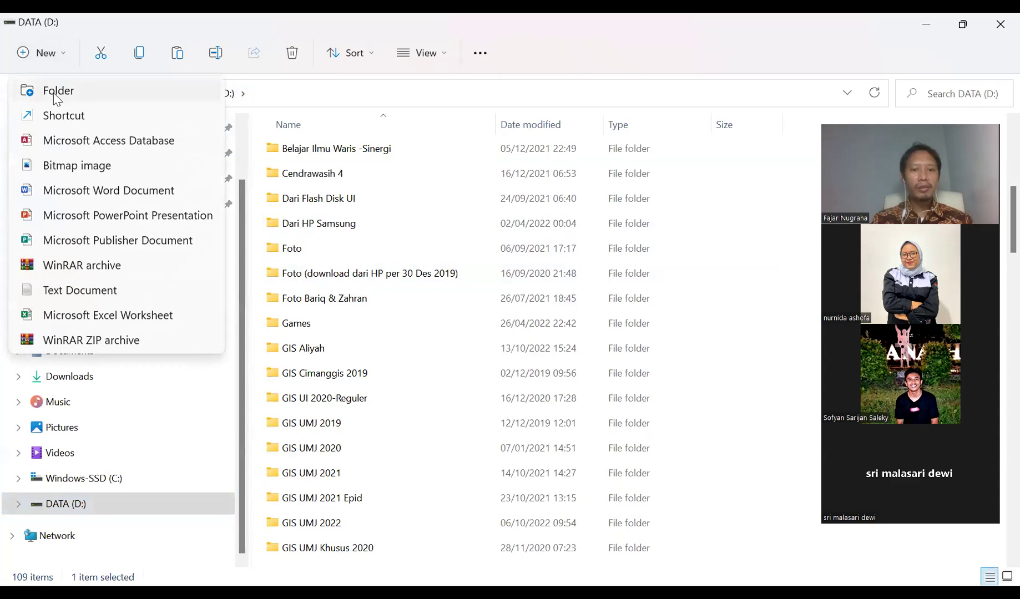
left_click(56, 96)
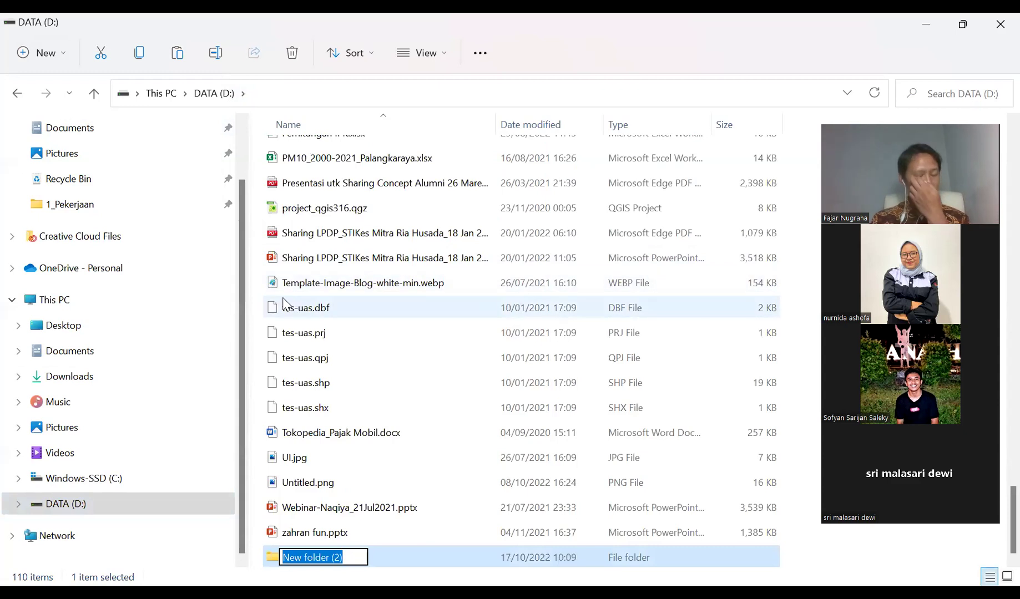
left_click(425, 348)
Step: Copy the name of the existing GIS UMJ 2021 Epid folder without changing it
scroll(425, 349, "up", 20)
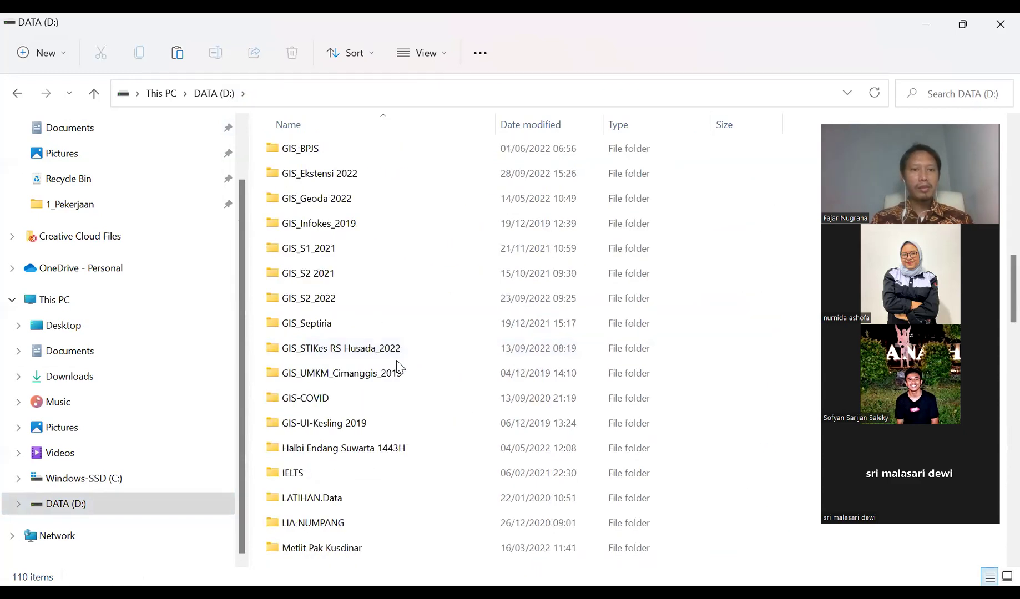
scroll(400, 399, "up", 2)
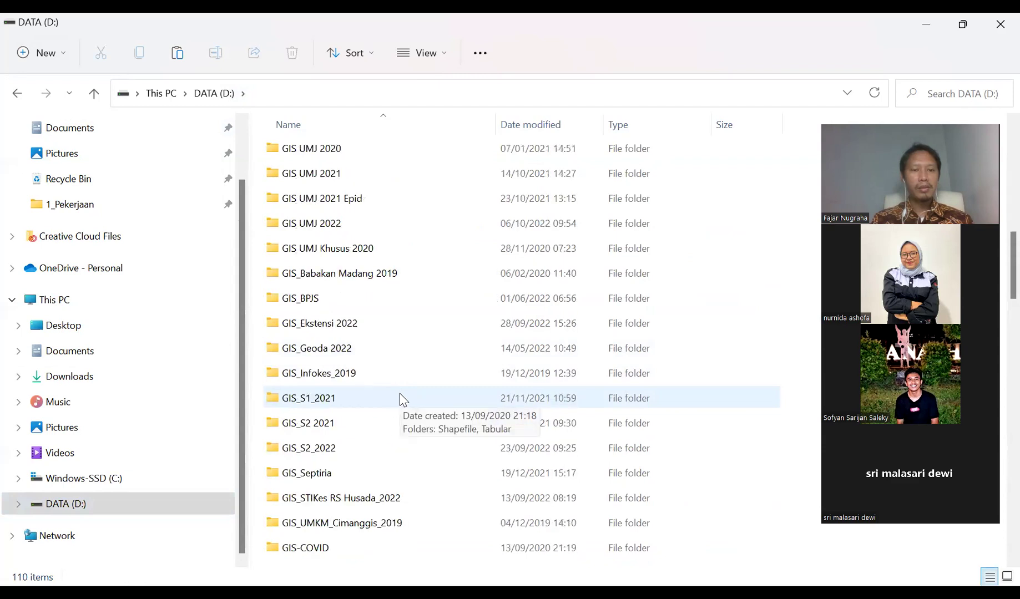
scroll(404, 399, "up", 2)
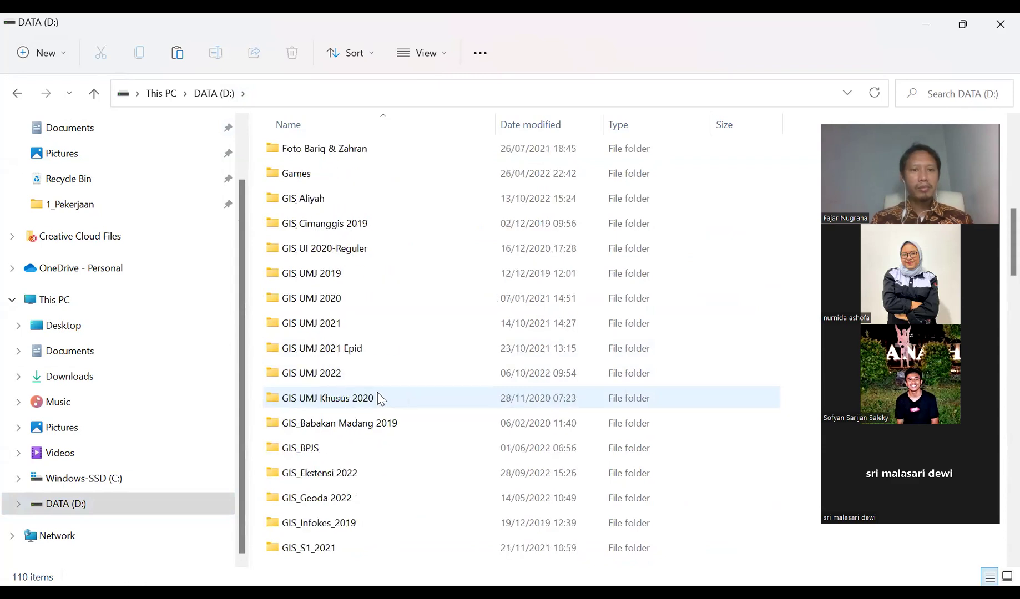
left_click(351, 352)
left_click(338, 351)
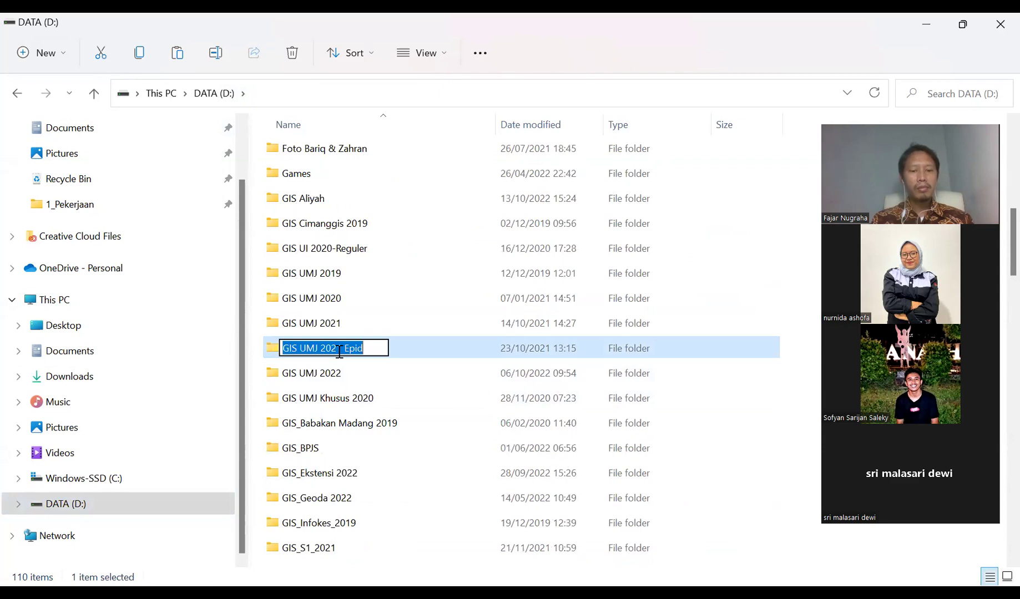
left_click(415, 273)
Step: Rename the newly created folder as GIS UMJ 2022 Epid, reusing the copied name with the year changed to 2022
scroll(387, 387, "down", 13)
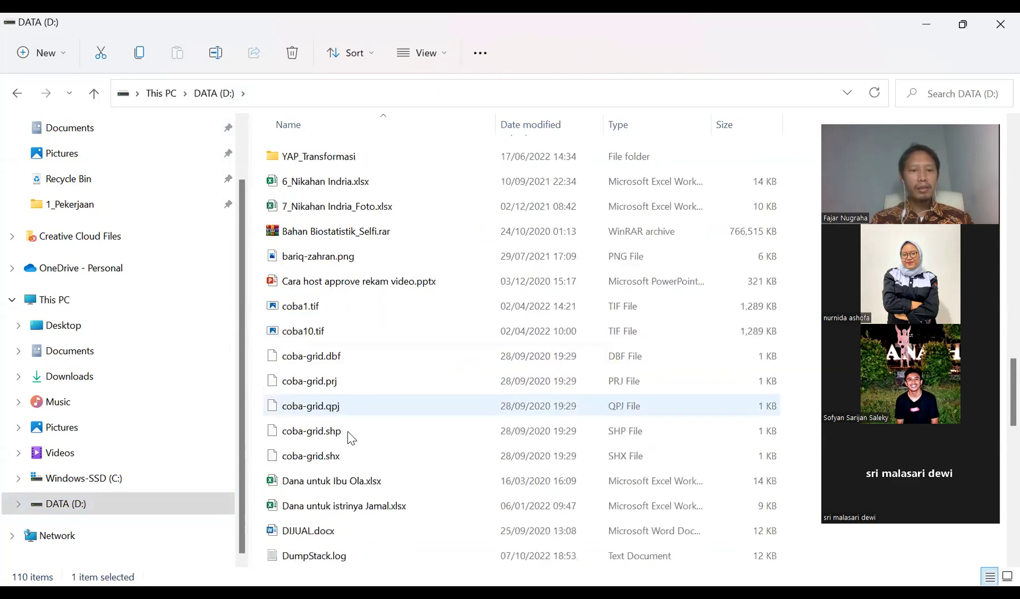
scroll(351, 439, "down", 10)
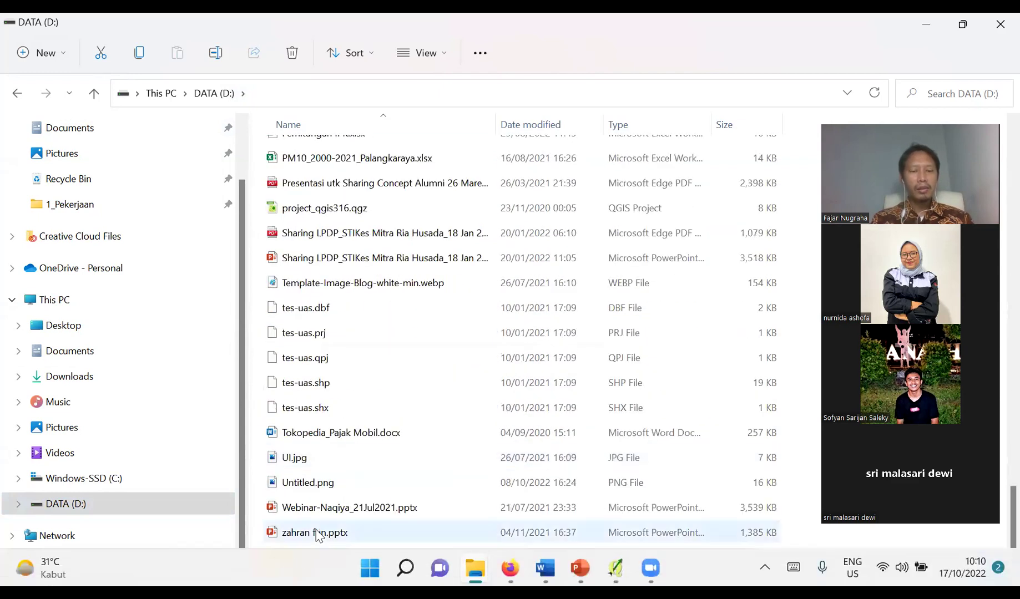
left_click(309, 558)
left_click(309, 558)
type("GIS UMJ 2021 Epid")
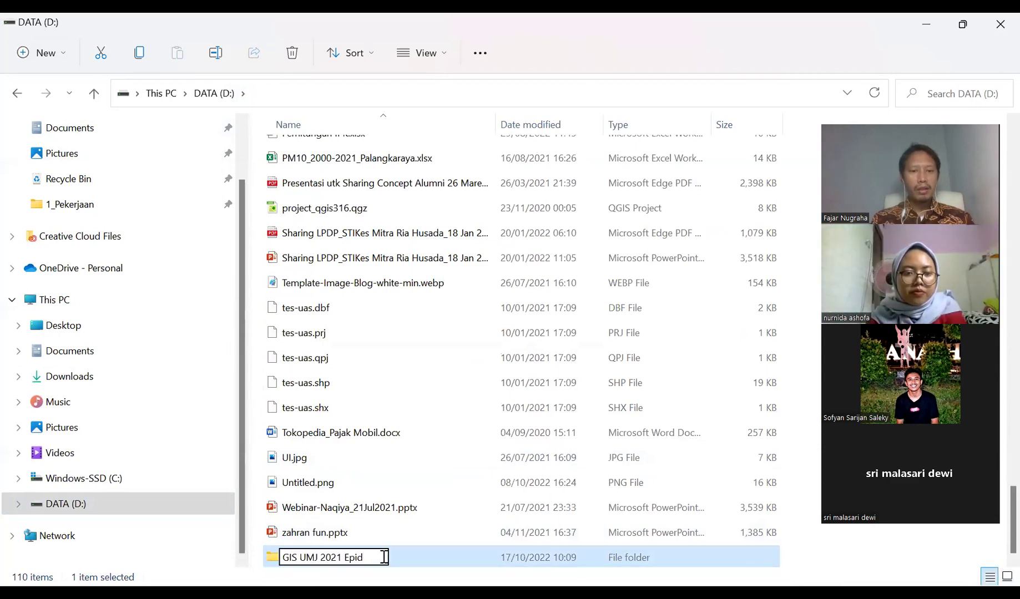
key("Left")
key("Left")
key("Left")
key("Left")
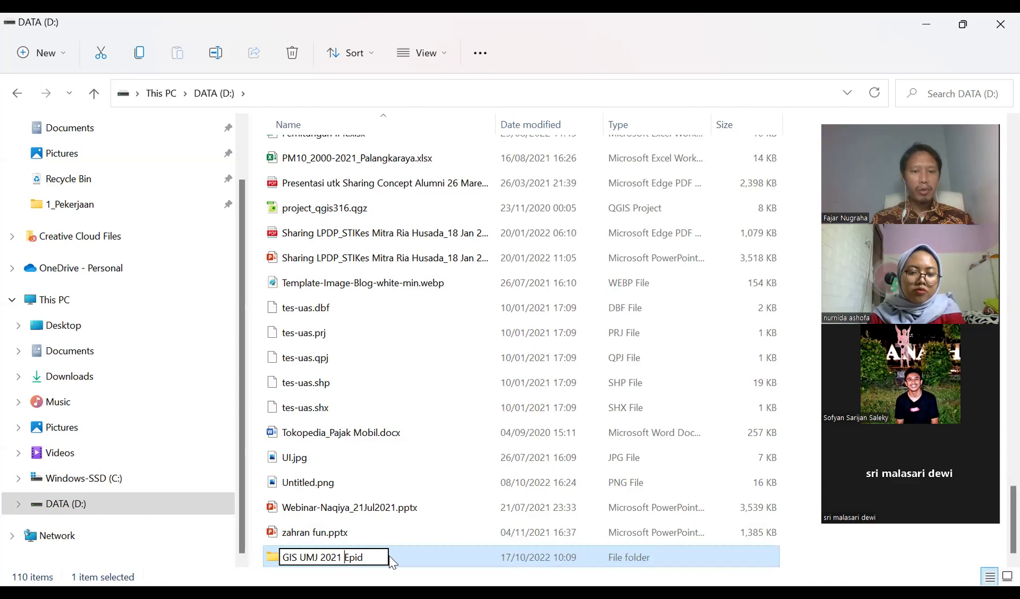
key("BackSpace")
key("BackSpace")
type("2")
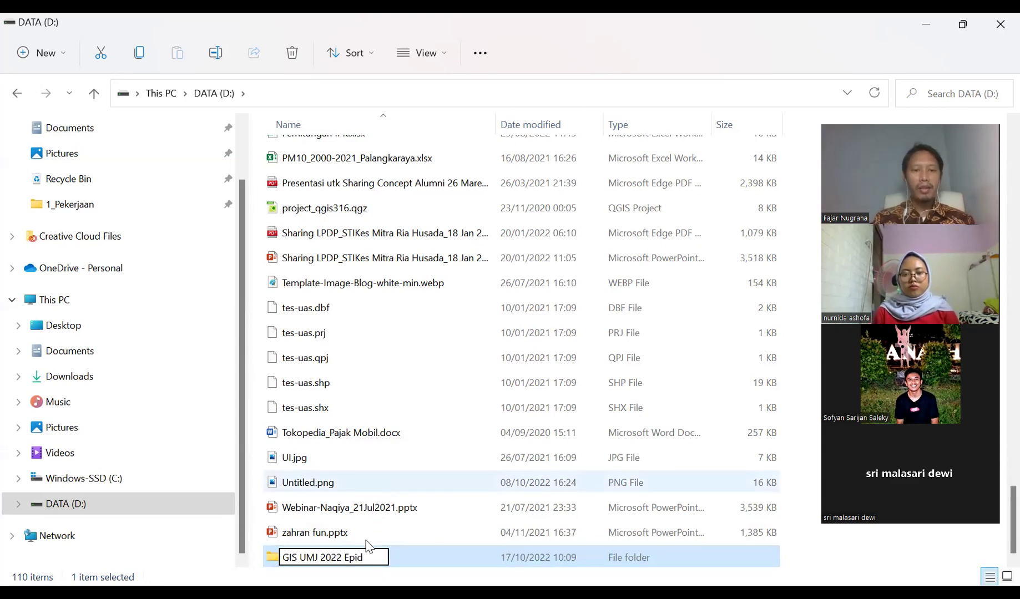
left_click(389, 484)
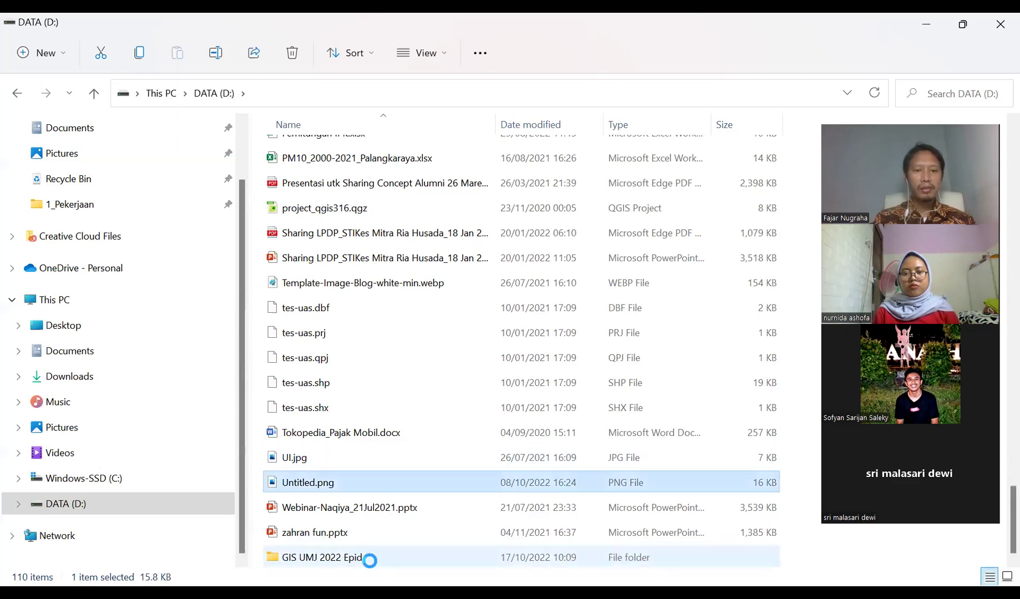
Step: Open the GIS UMJ 2022 Epid folder and create a subfolder named Shapefile in it
double_click(349, 558)
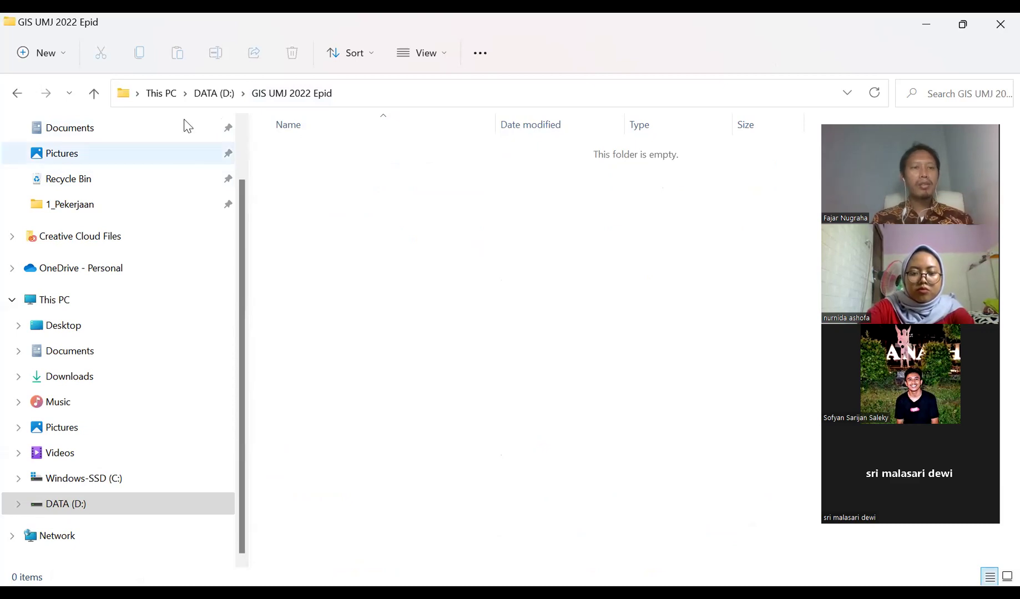
left_click(40, 53)
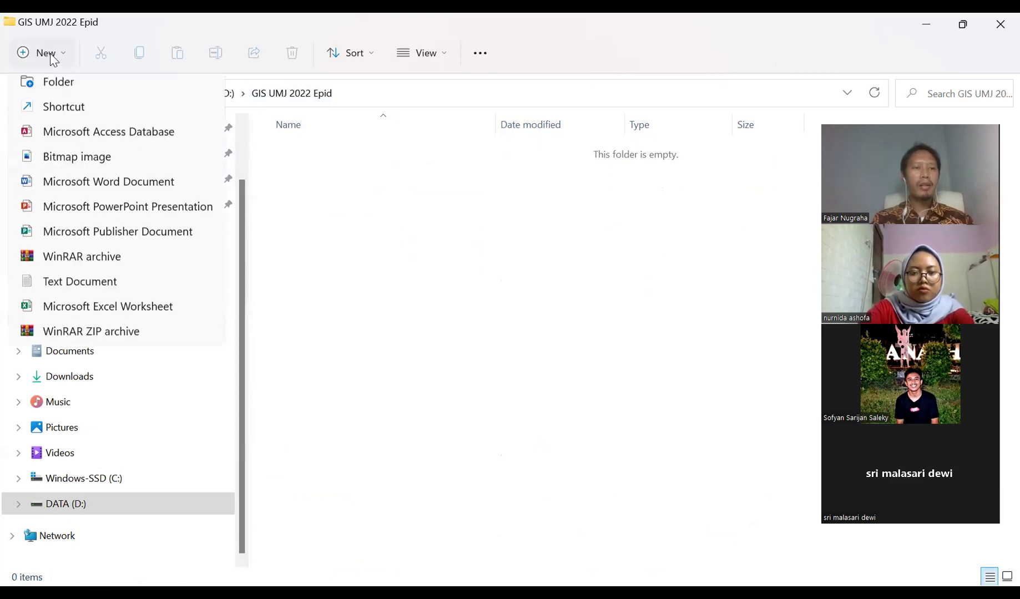
left_click(68, 92)
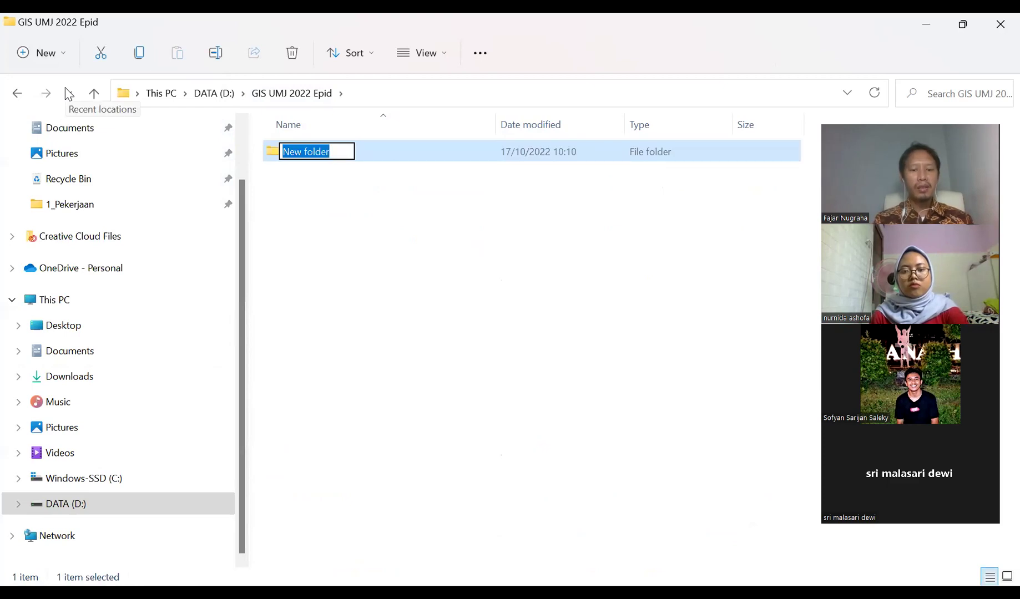
type("Shapefile")
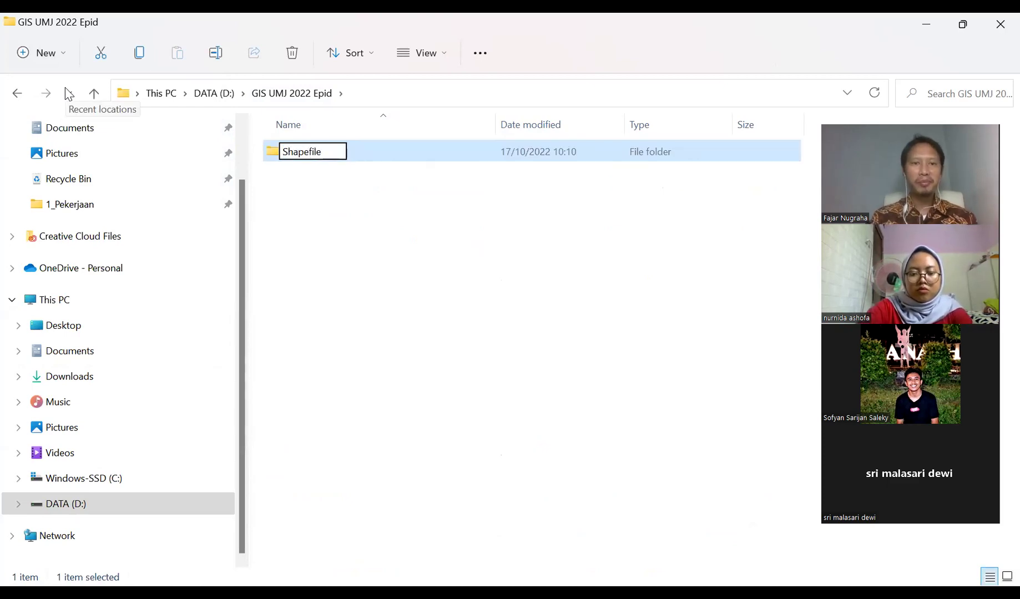
key("Return")
left_click(307, 227)
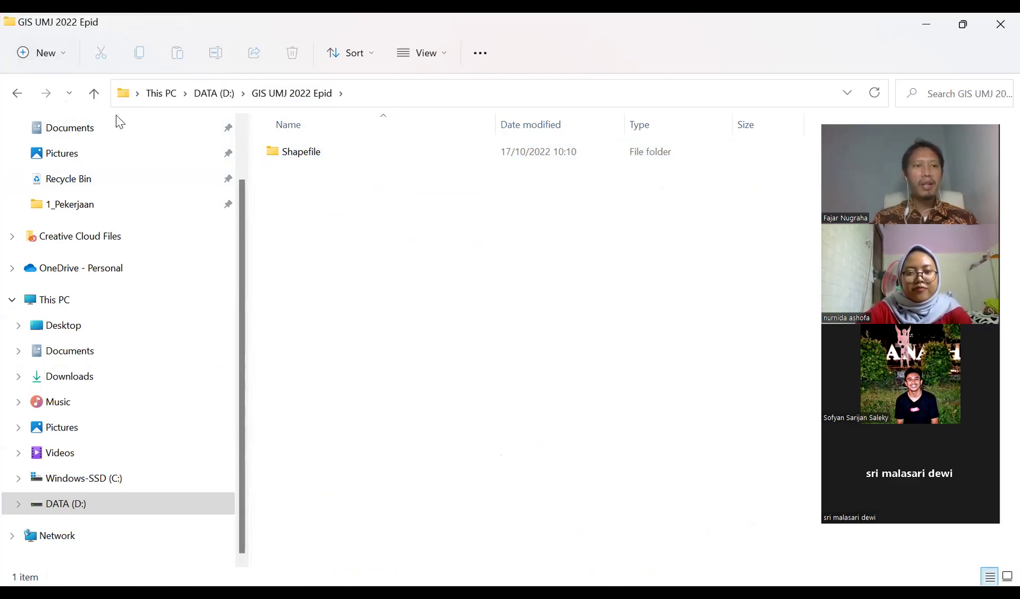
Step: Create a subfolder named Tabular in the GIS UMJ 2022 Epid folder
left_click(58, 65)
left_click(58, 91)
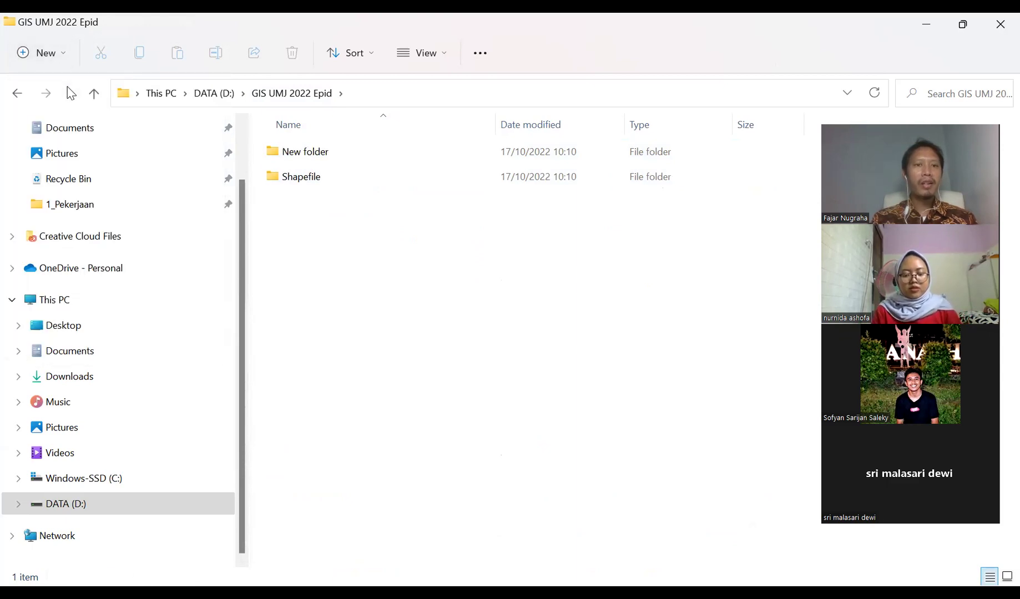
type("Tabular")
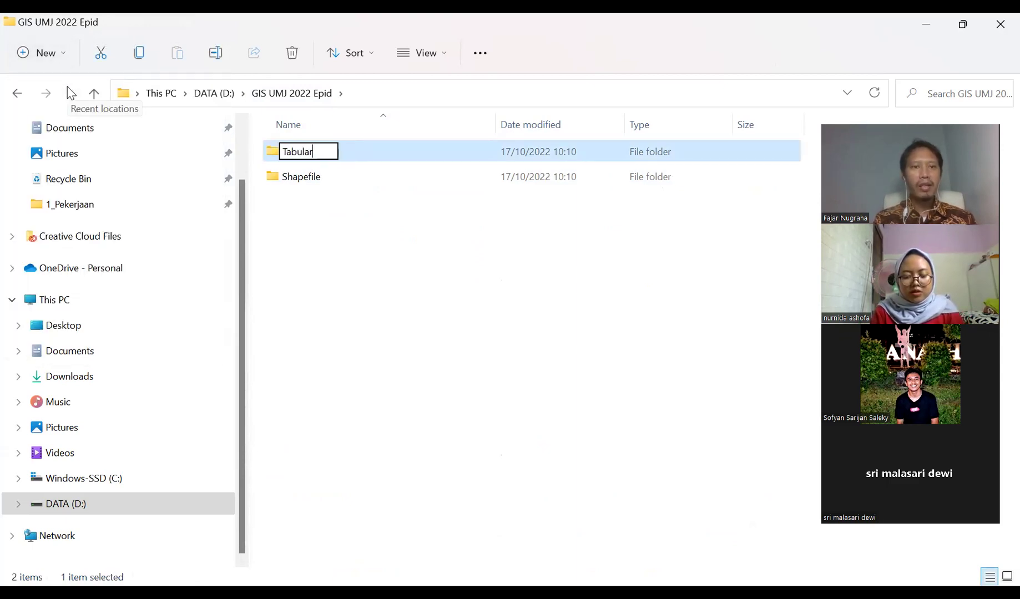
left_click(344, 239)
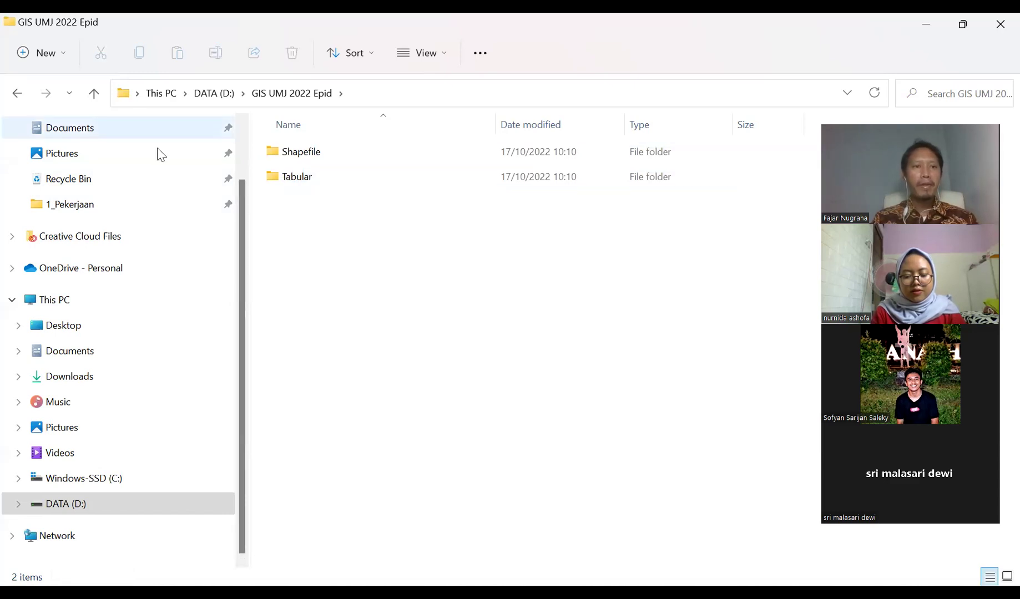
Step: Create a subfolder named JPEG alongside the Shapefile and Tabular folders
left_click(59, 58)
left_click(57, 93)
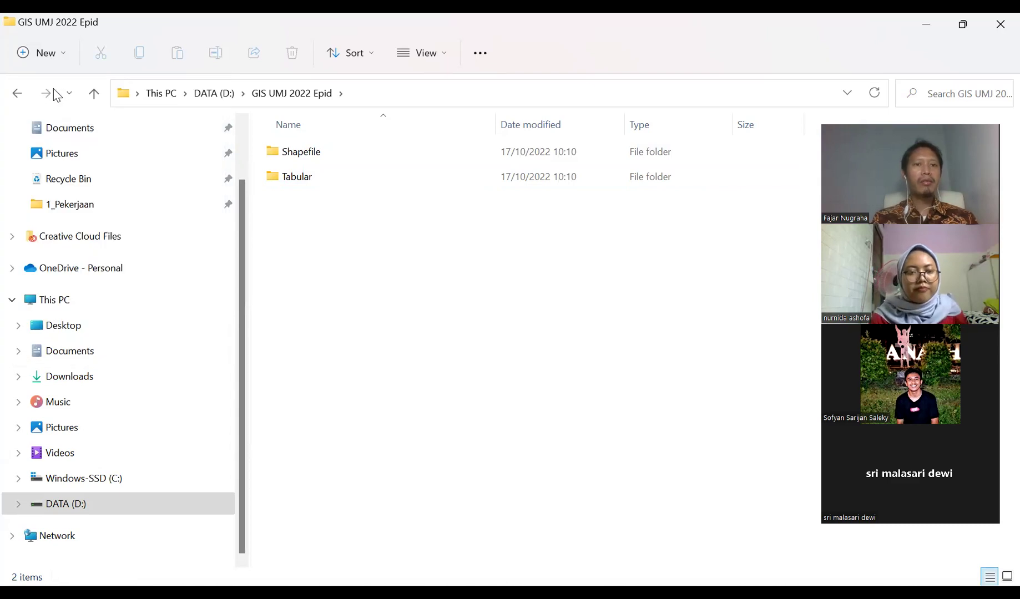
type("JPEG")
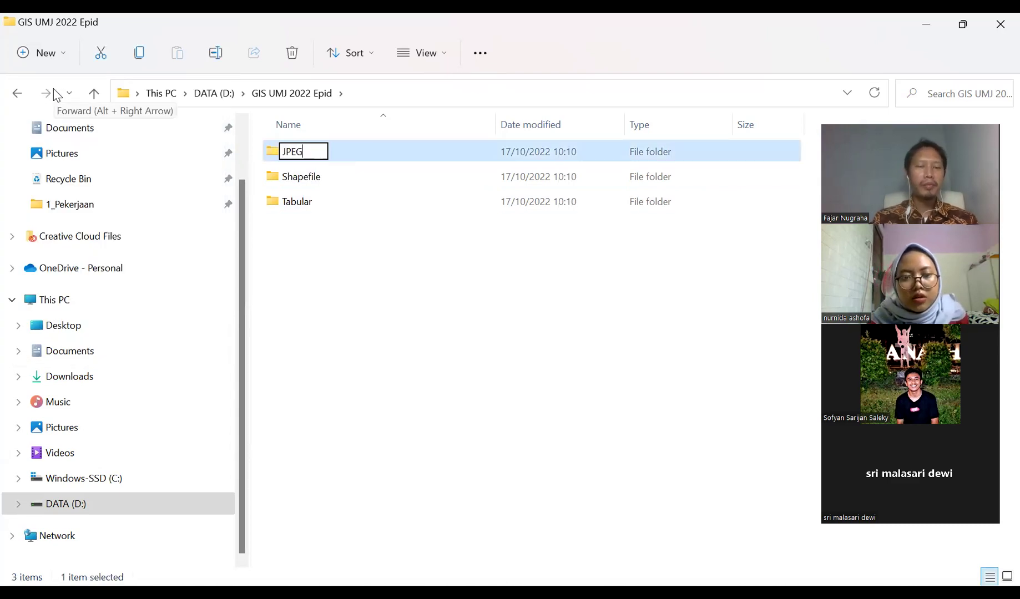
left_click(304, 281)
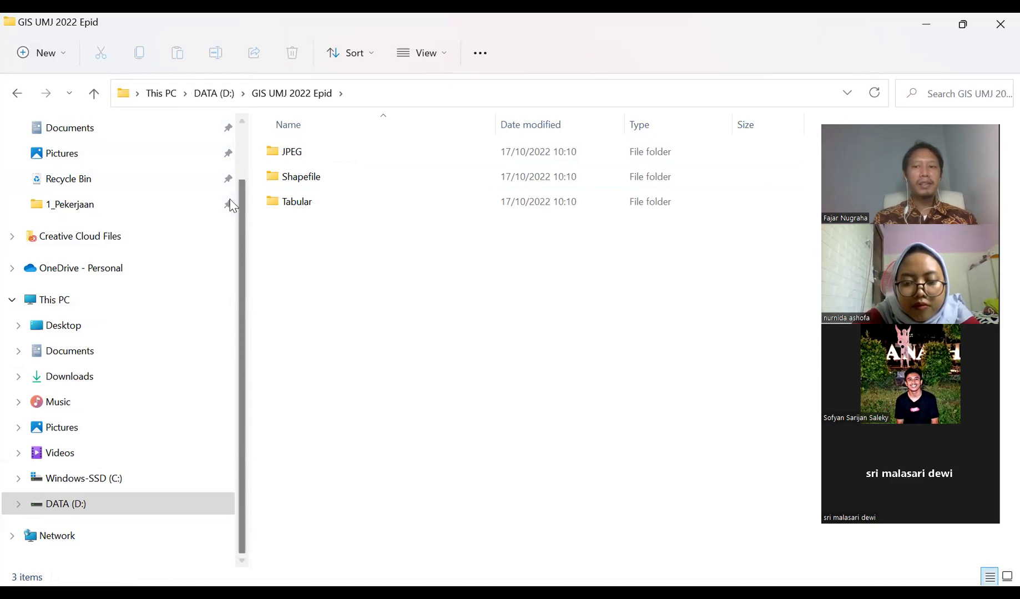
Step: Create a subfolder named Project in the GIS UMJ 2022 Epid folder
left_click(56, 55)
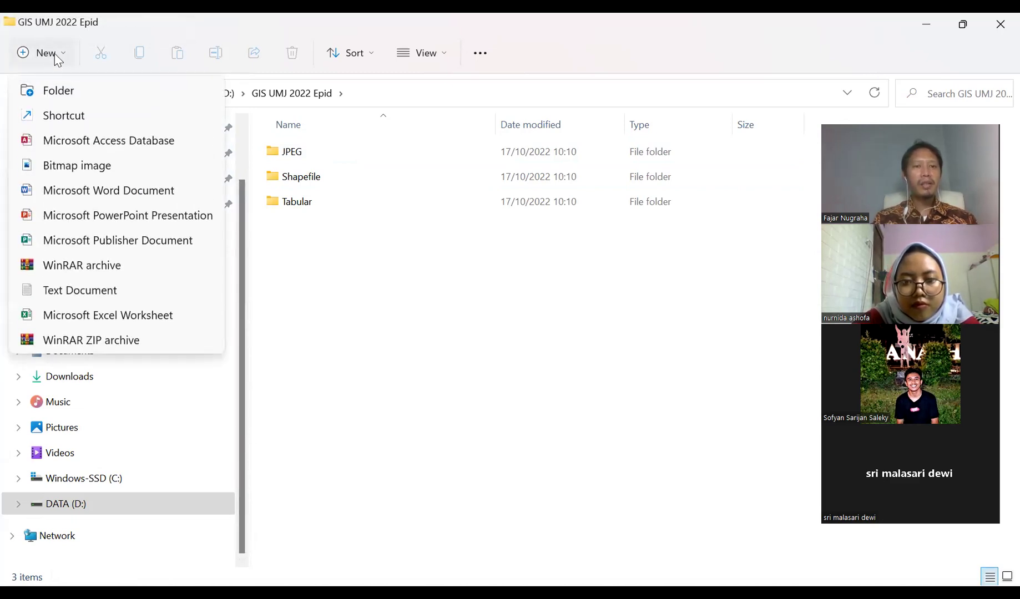
left_click(57, 91)
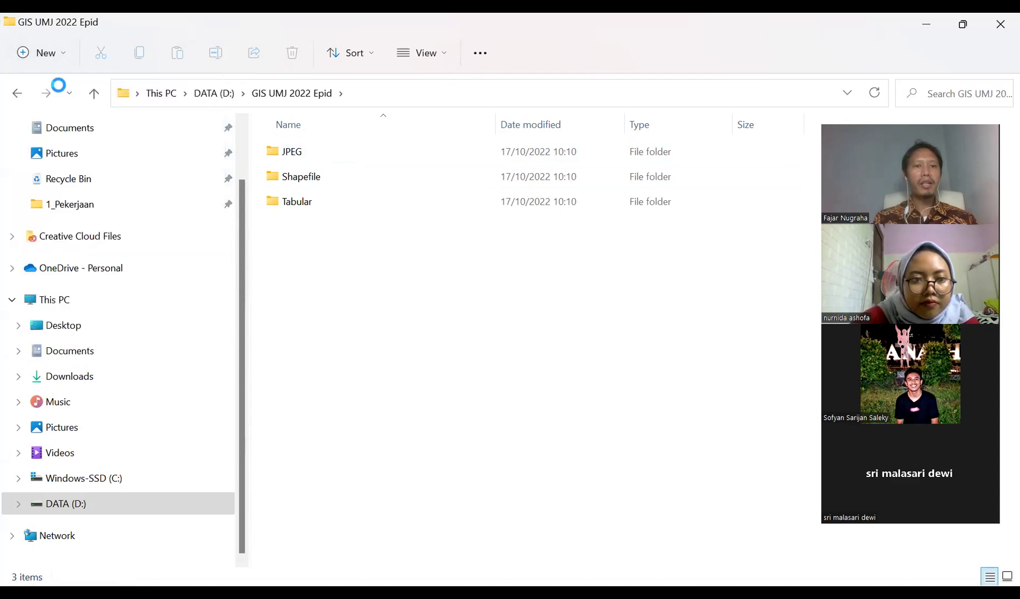
type("Project")
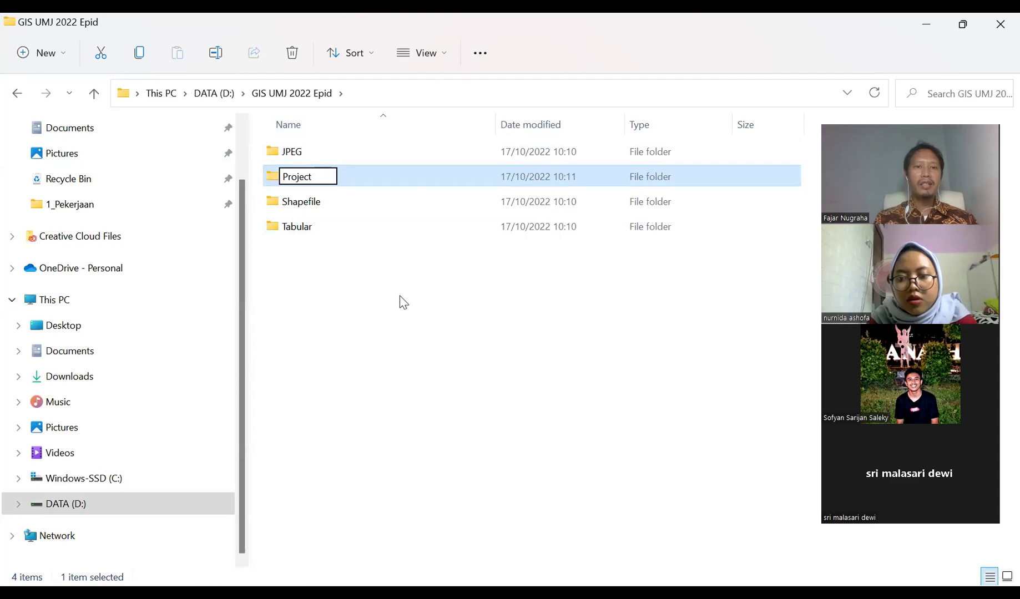
left_click(333, 262)
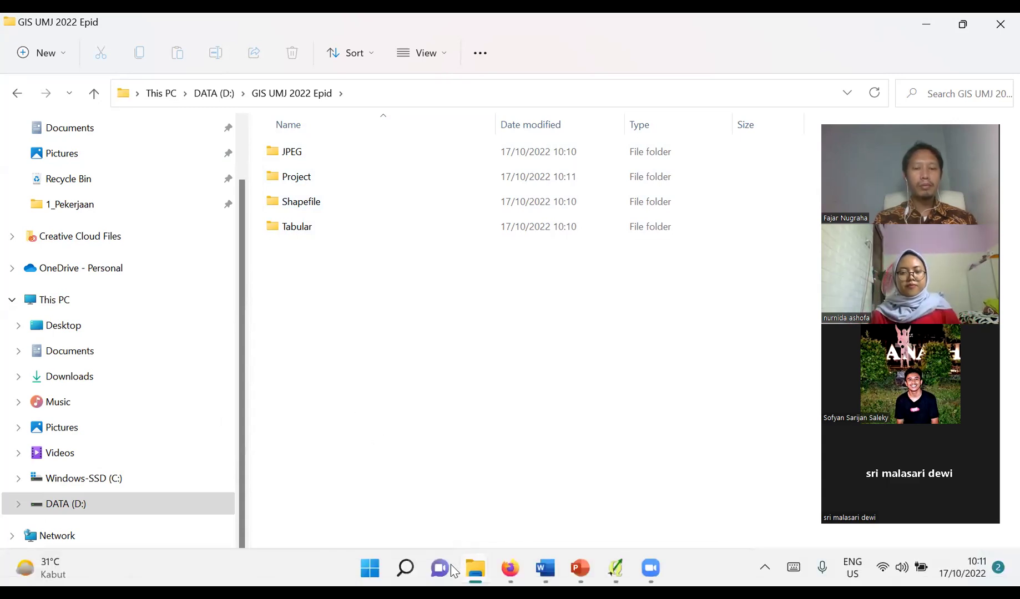
Step: From the open 4_2022-Reguler folder, go to 2_Mengajar, 3_STIKes RS Husada, 3_13 Sep 2022_Normalisasi Tabel and copy Data Tangerang.rar
mouse_move(475, 567)
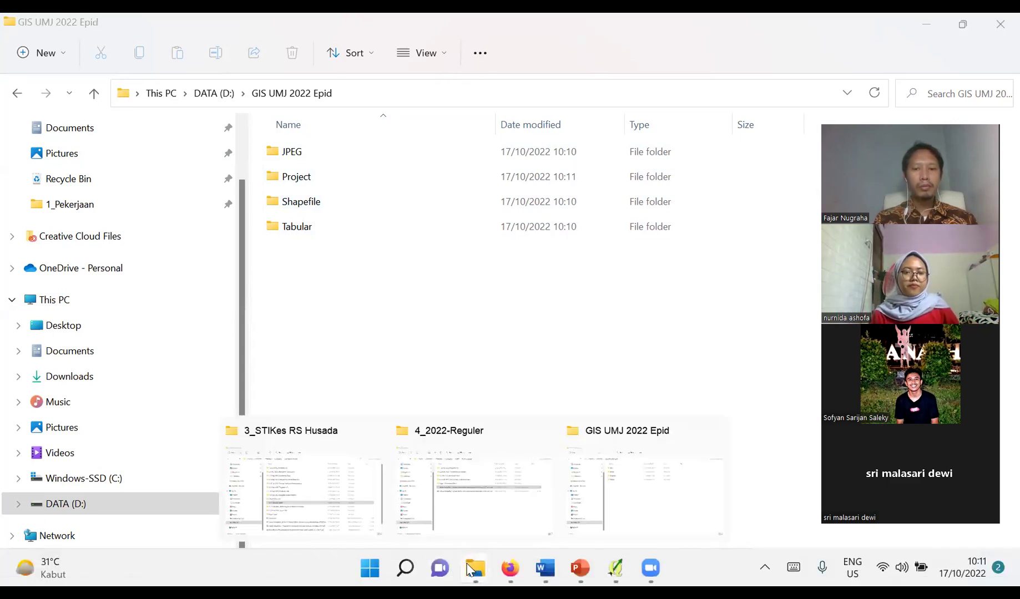
left_click(482, 513)
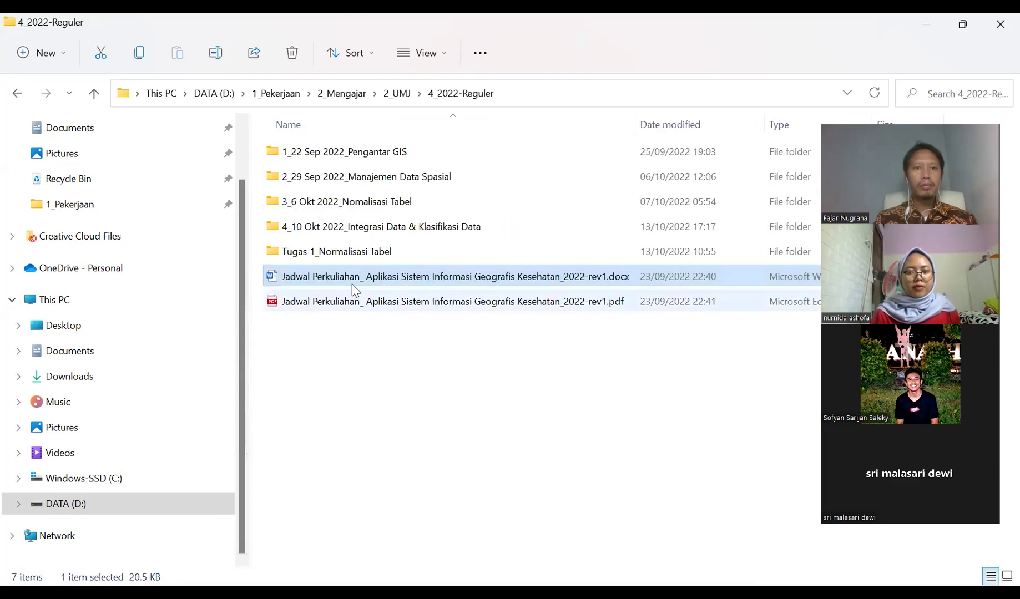
left_click(94, 94)
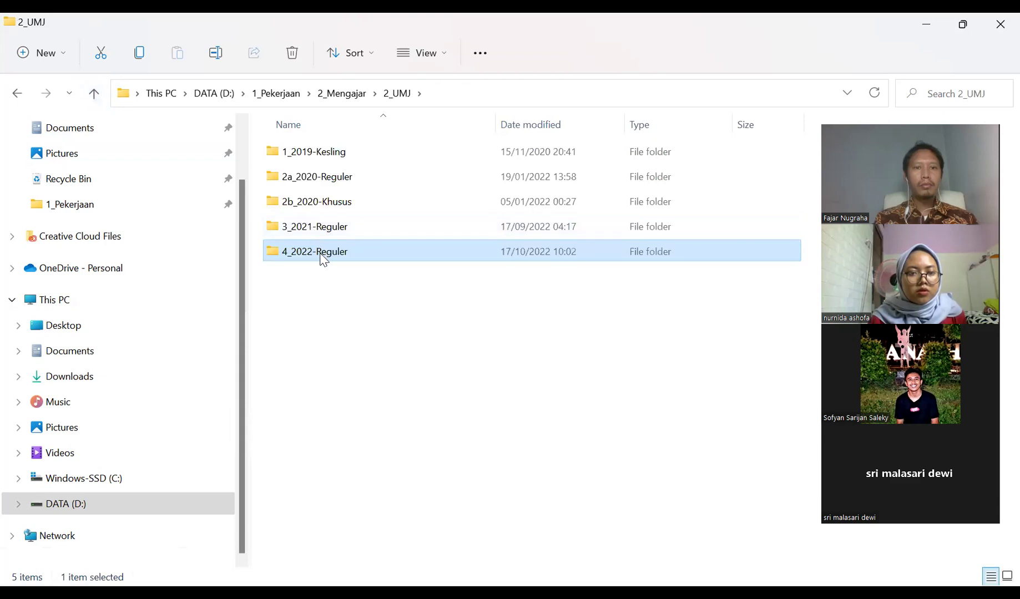
left_click(98, 96)
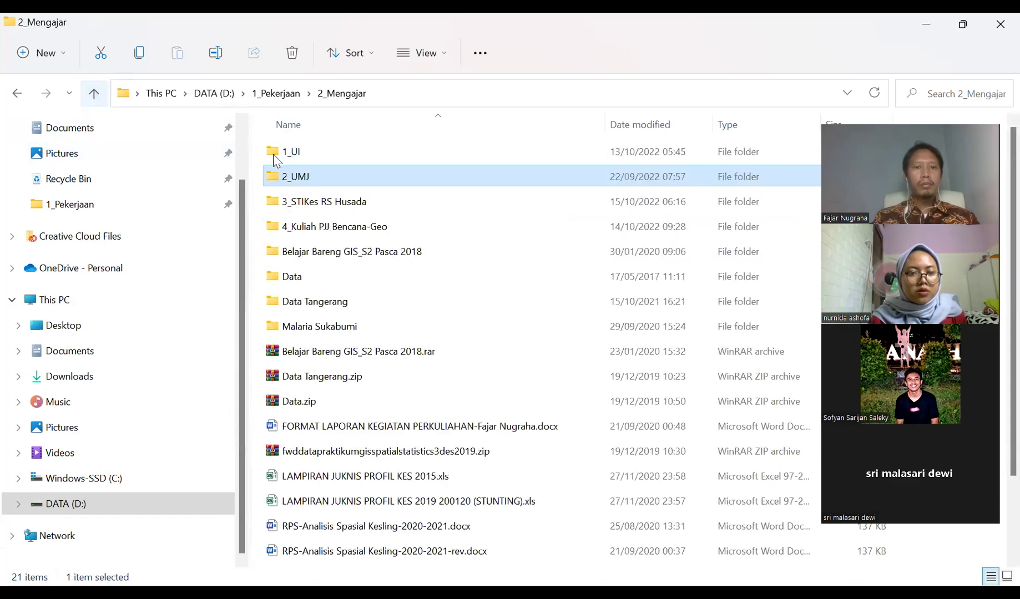
double_click(316, 206)
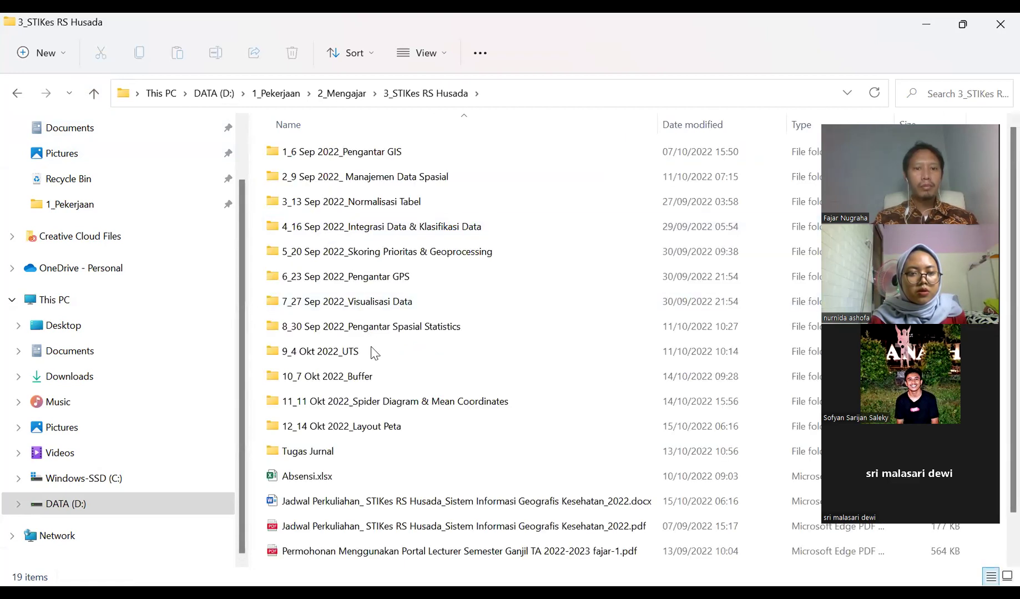
double_click(364, 210)
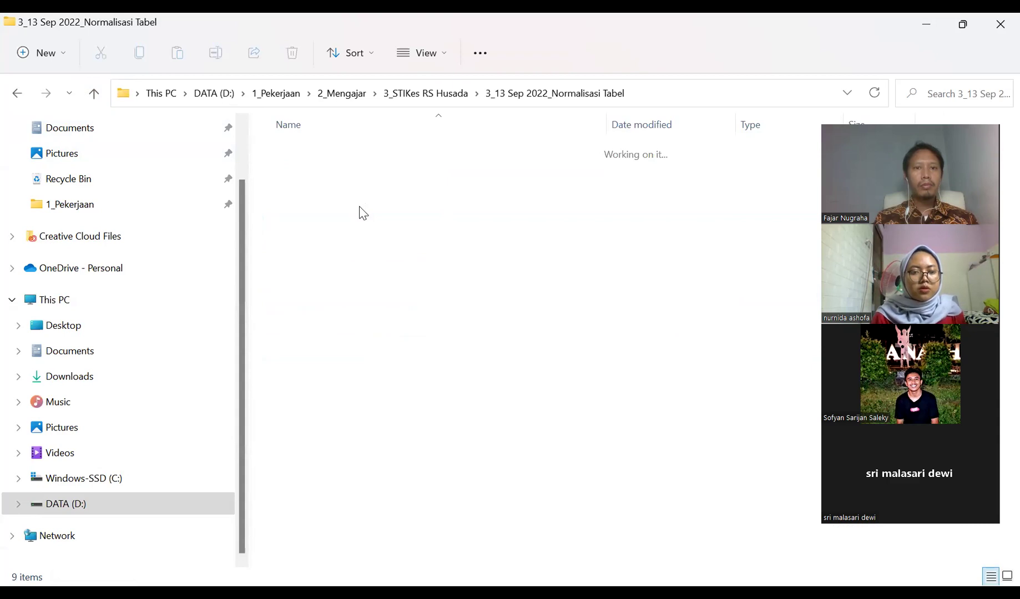
left_click(349, 210)
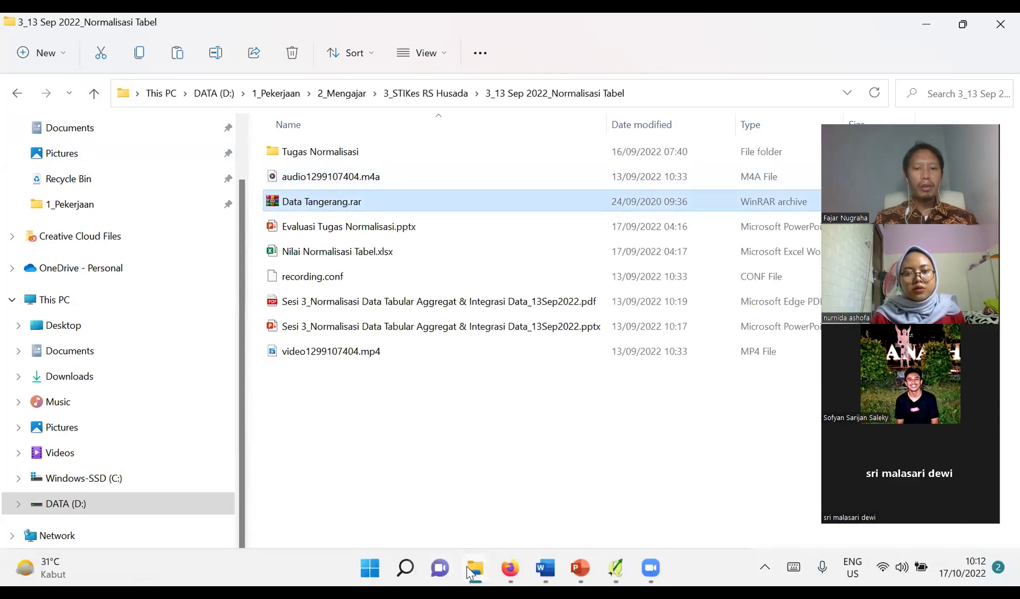
Step: Paste the copied Data Tangerang.rar archive into the GIS UMJ 2022 Epid folder and dismiss the chat notification
left_click(465, 569)
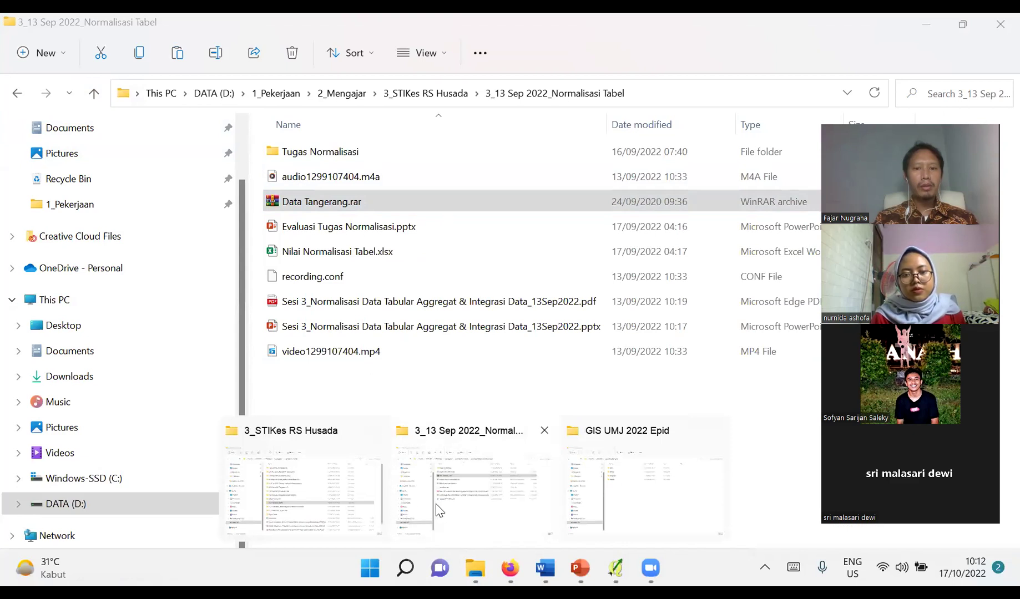
left_click(626, 505)
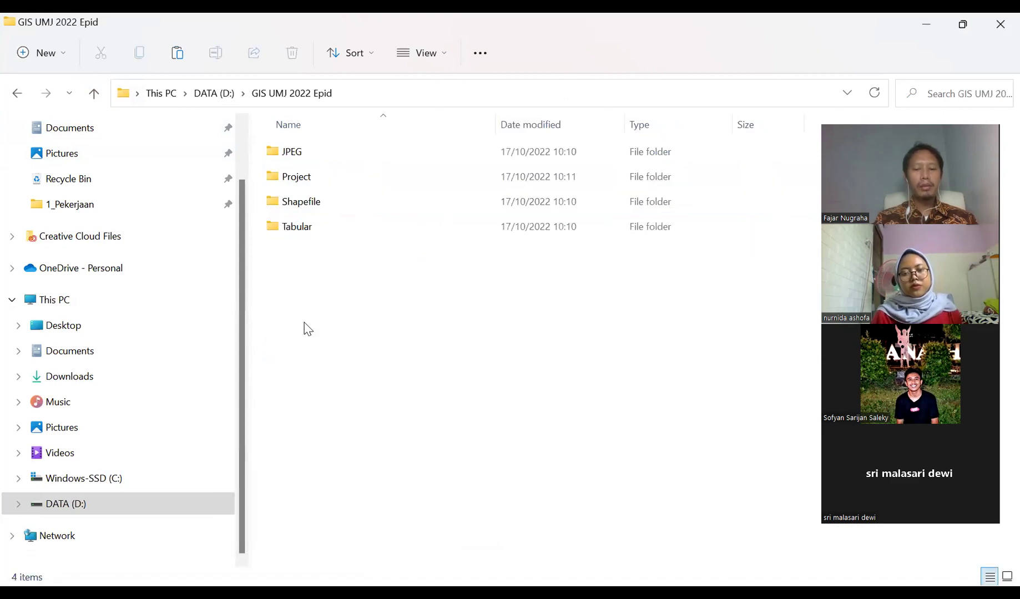
key("ctrl+v")
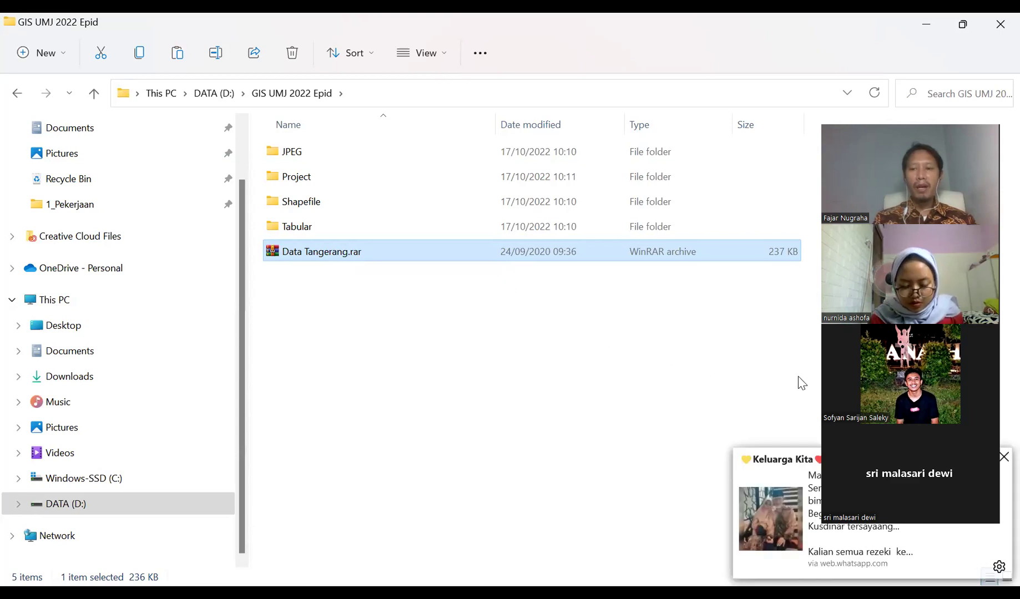
left_click(1003, 459)
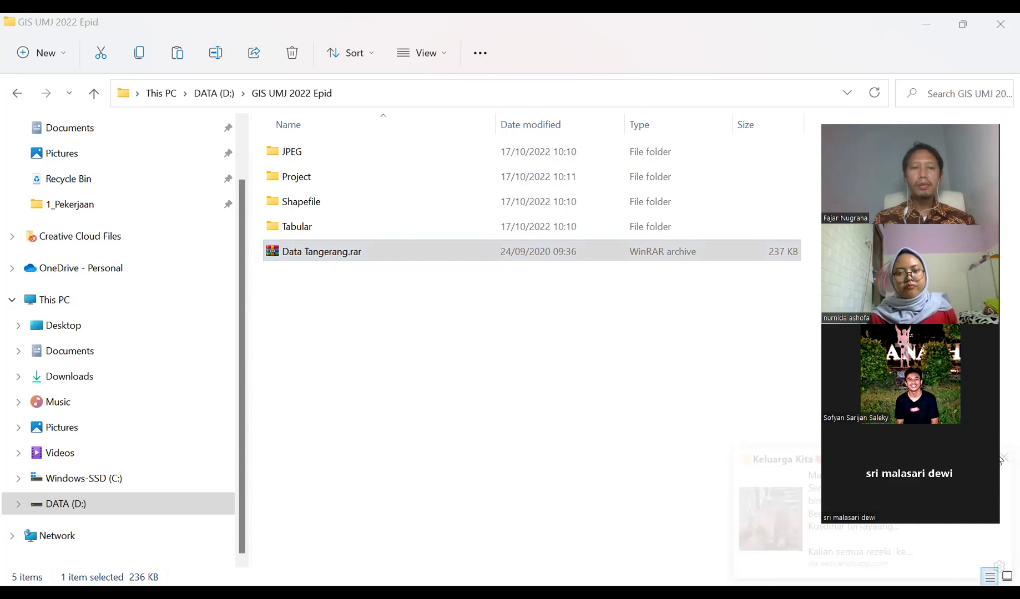
Step: Open Data Tangerang.rar in WinRAR, dismiss the licence reminder and bring up the extraction path options
left_click(331, 257)
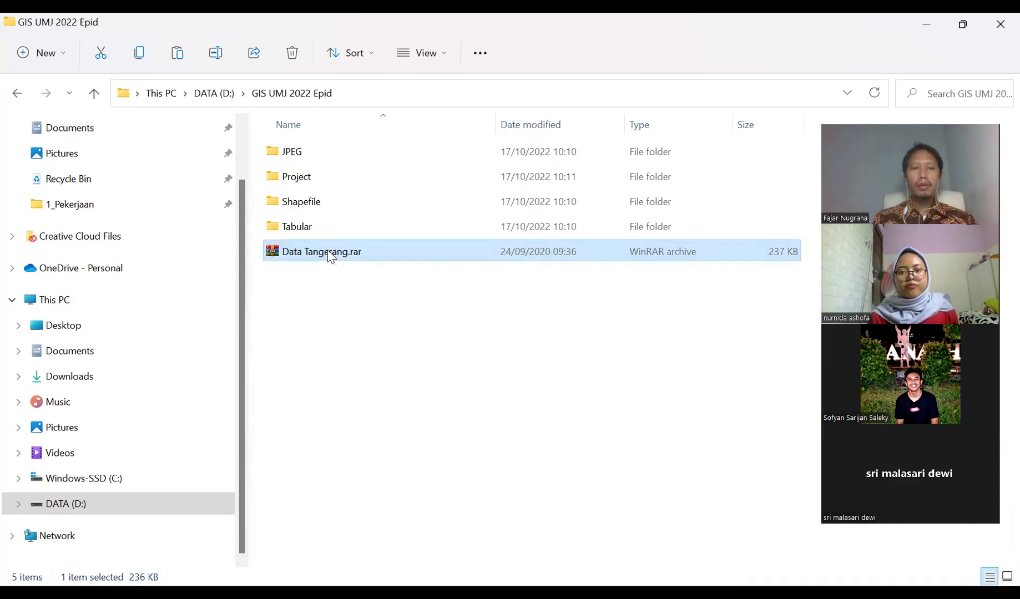
right_click(330, 257)
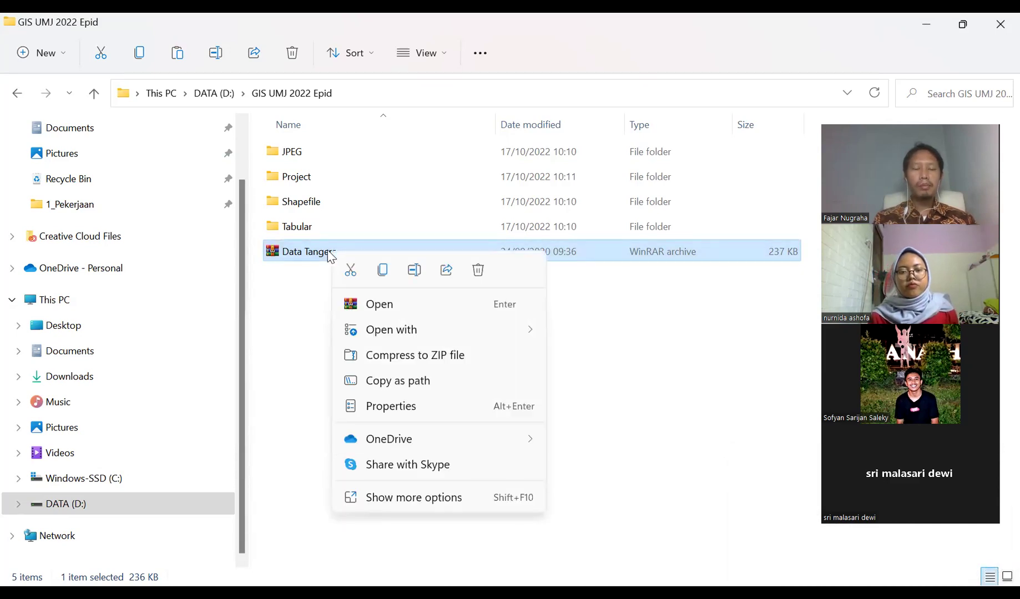
left_click(390, 306)
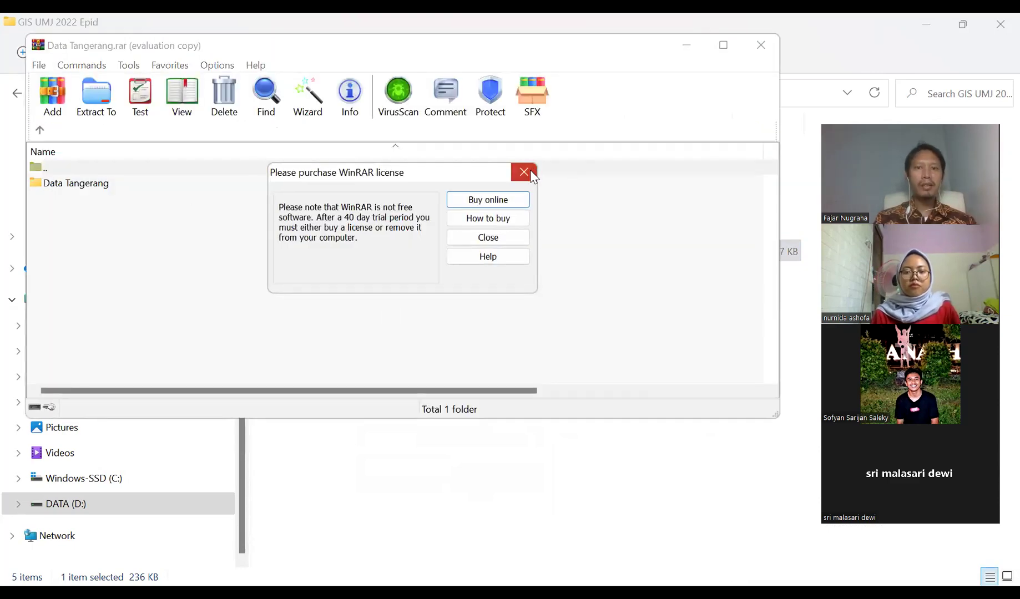
left_click(520, 173)
left_click(101, 111)
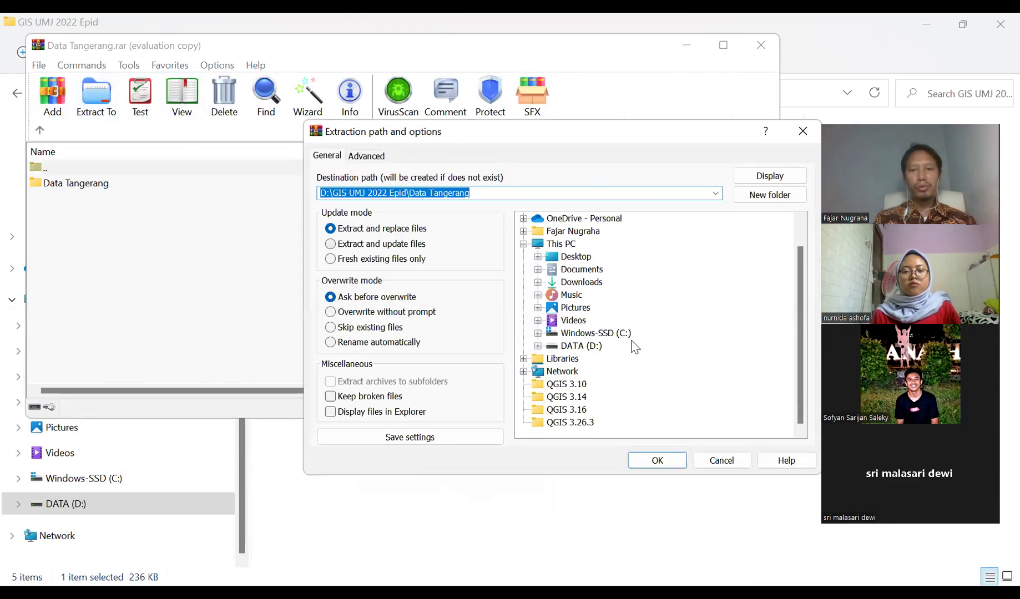
Step: Extract the archive to D:\GIS UMJ 2022 Epid with the default extraction options and close the archive window
left_click(537, 346)
scroll(589, 348, "down", 6)
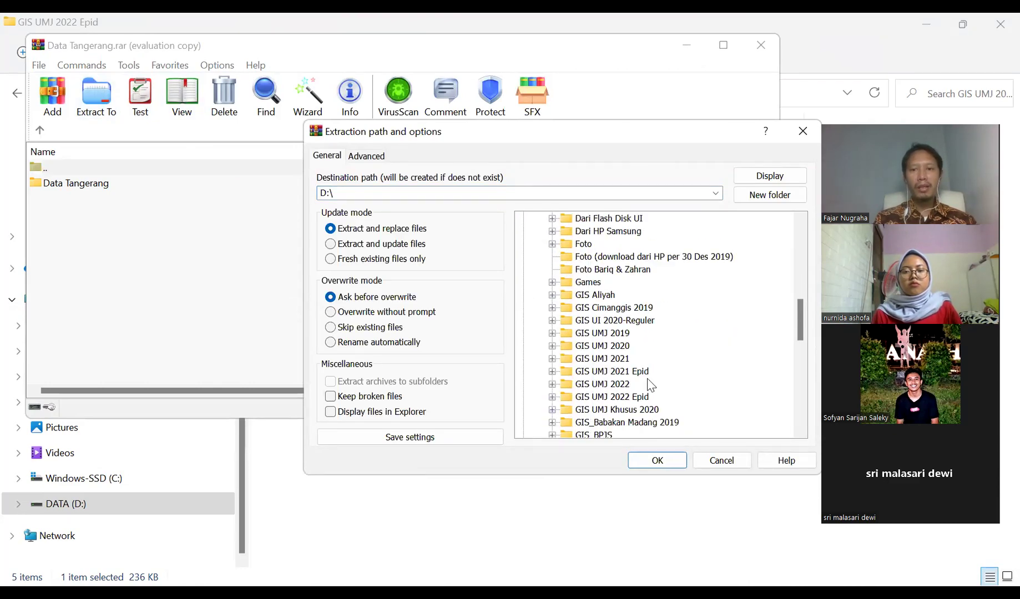
left_click(611, 397)
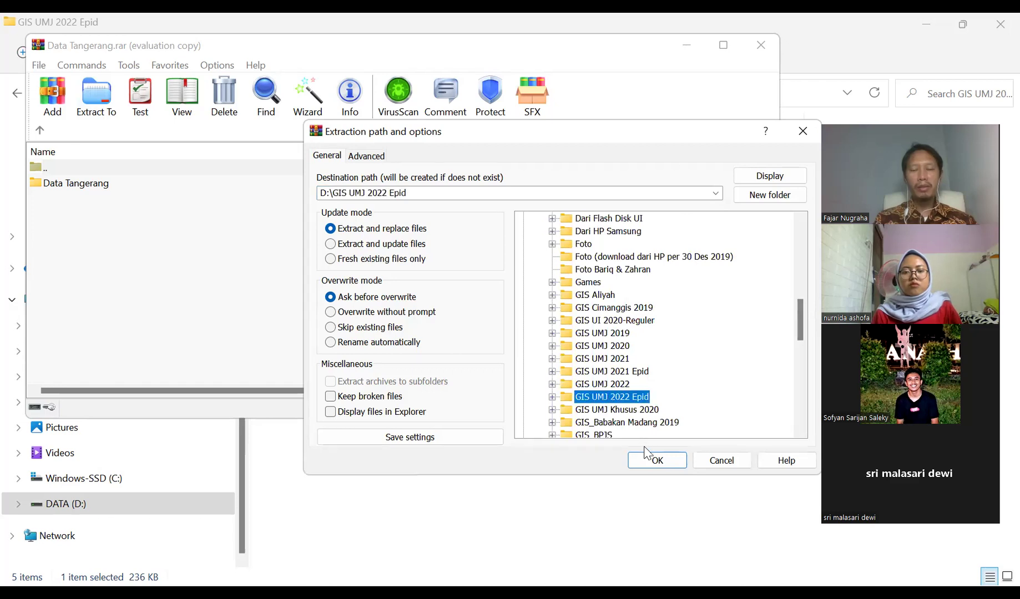
left_click(556, 398)
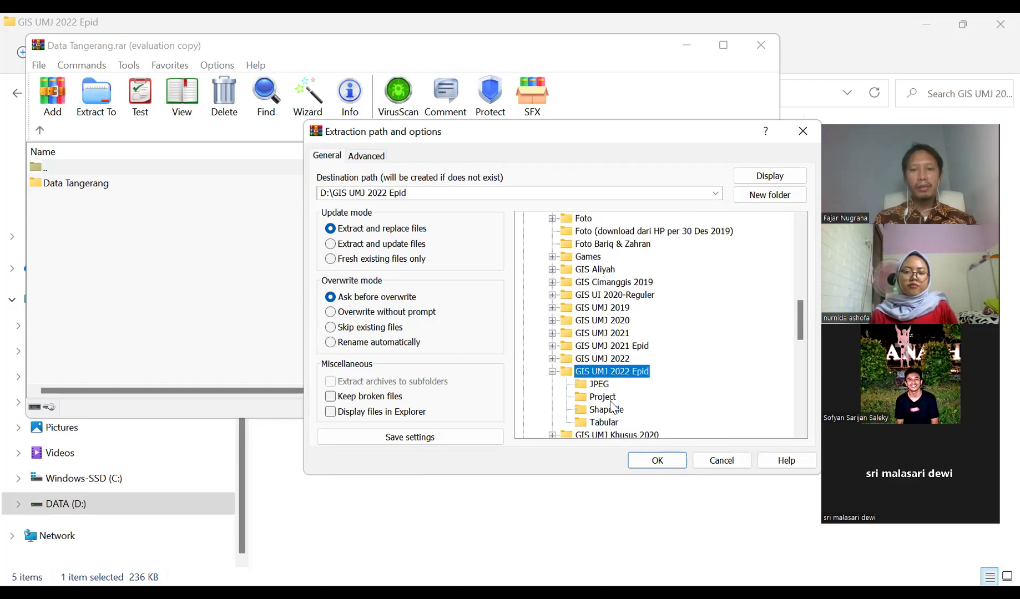
left_click(660, 459)
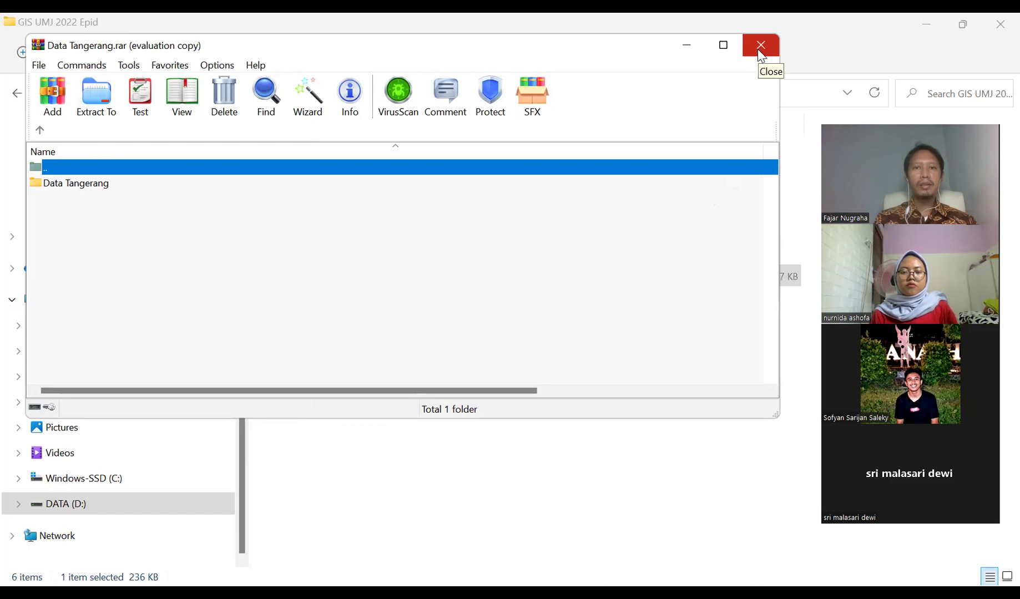
left_click(761, 45)
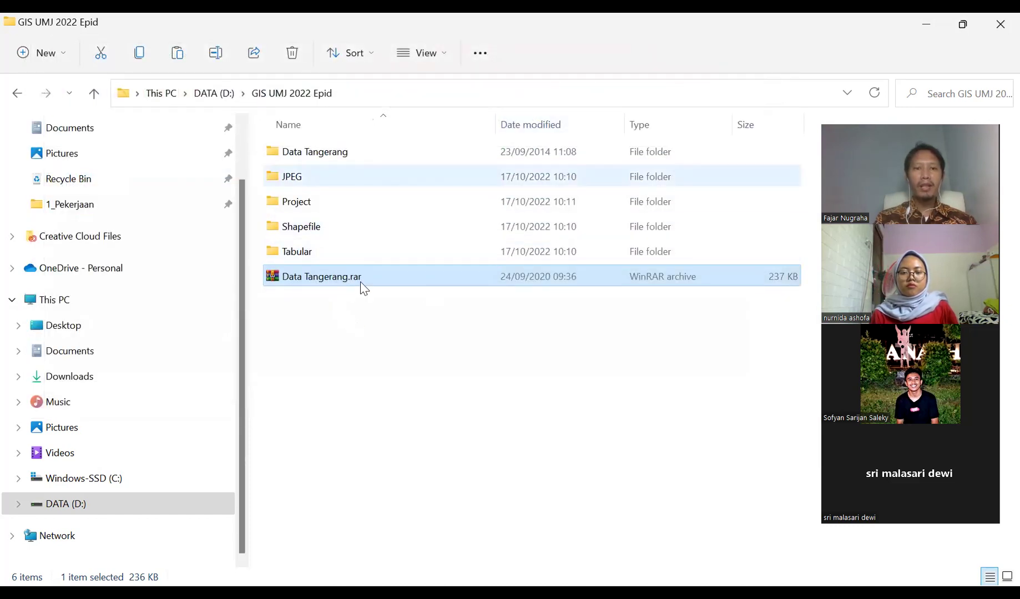
Step: Move the Shapefile and Tabular folders out of the extracted Data Tangerang folder into GIS UMJ 2022 Epid, merging them with the same-named folders
double_click(314, 160)
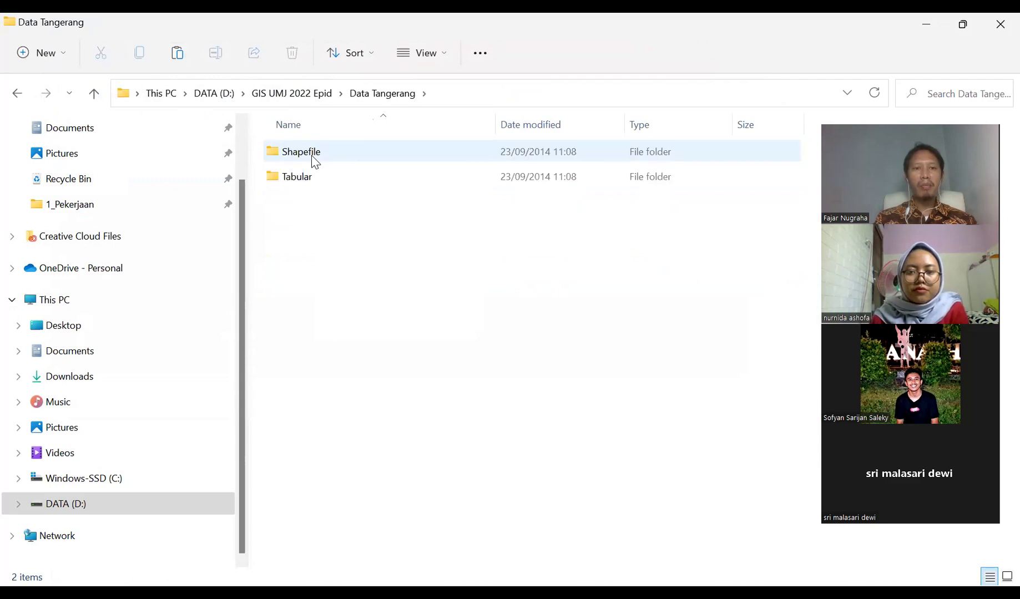
left_click_drag(397, 245, 268, 132)
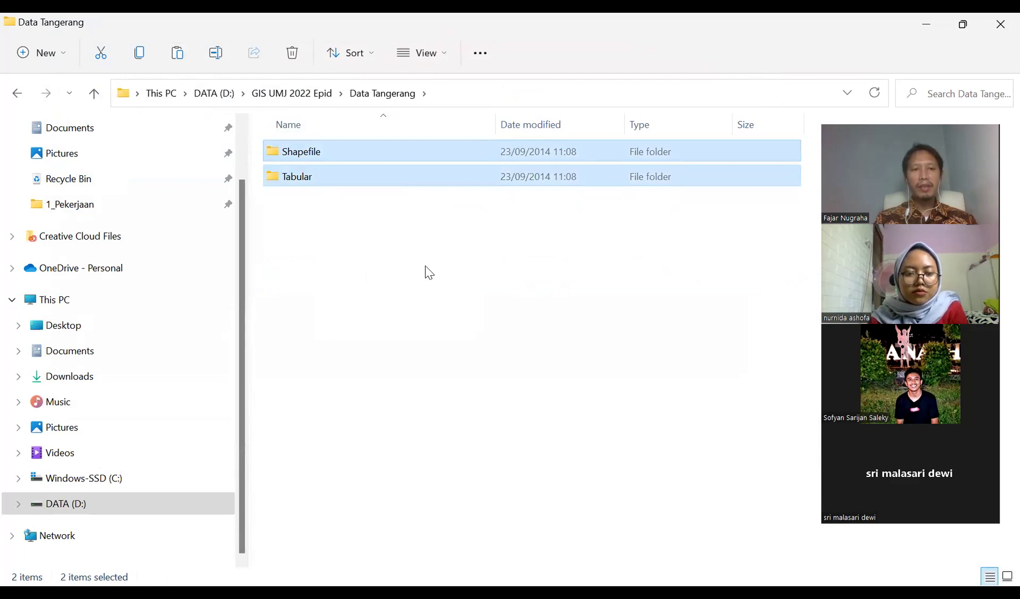
left_click(95, 94)
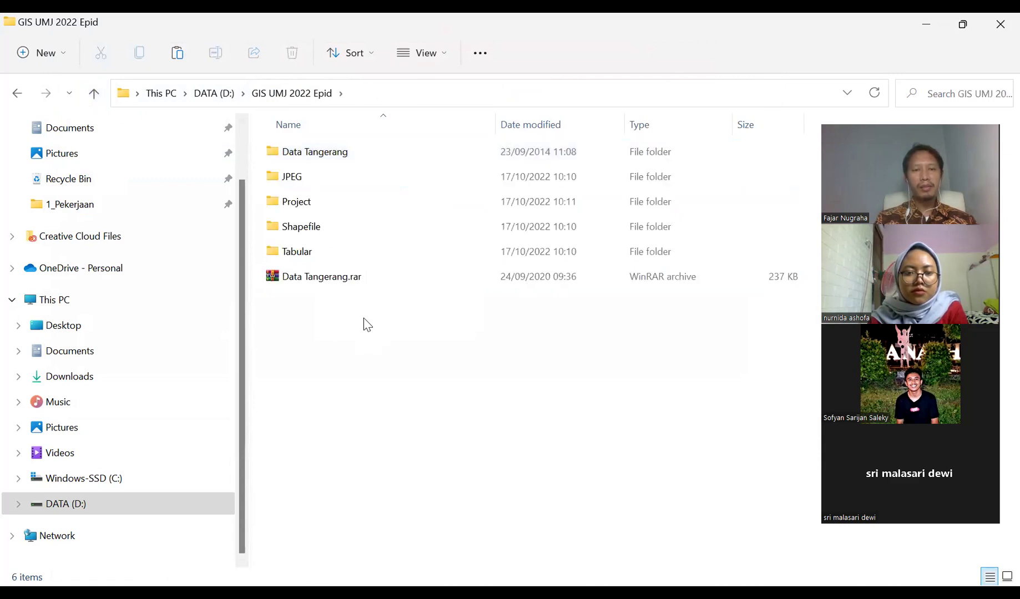
key("ctrl+v")
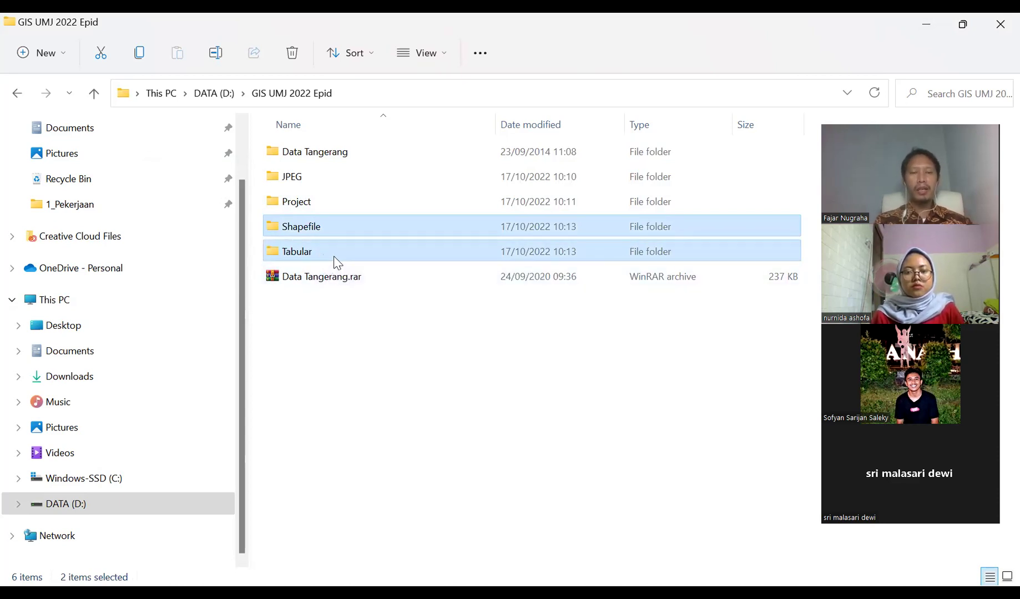
left_click(348, 225)
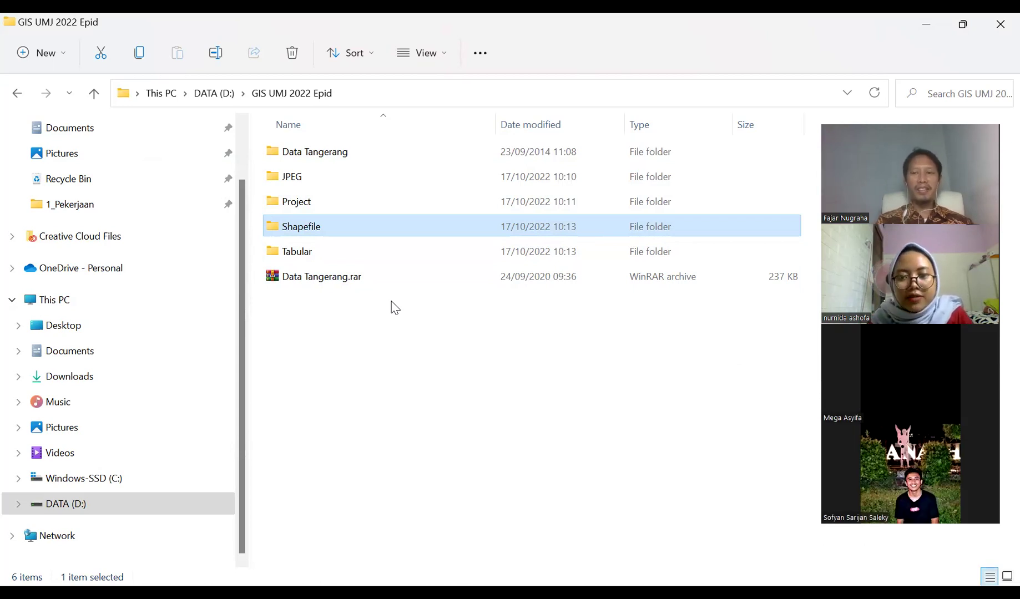
Step: Open the Shapefile folder and examine the tangerang-kec-dd files, picking out the .dbf, .shp and .shx components together
left_click(399, 324)
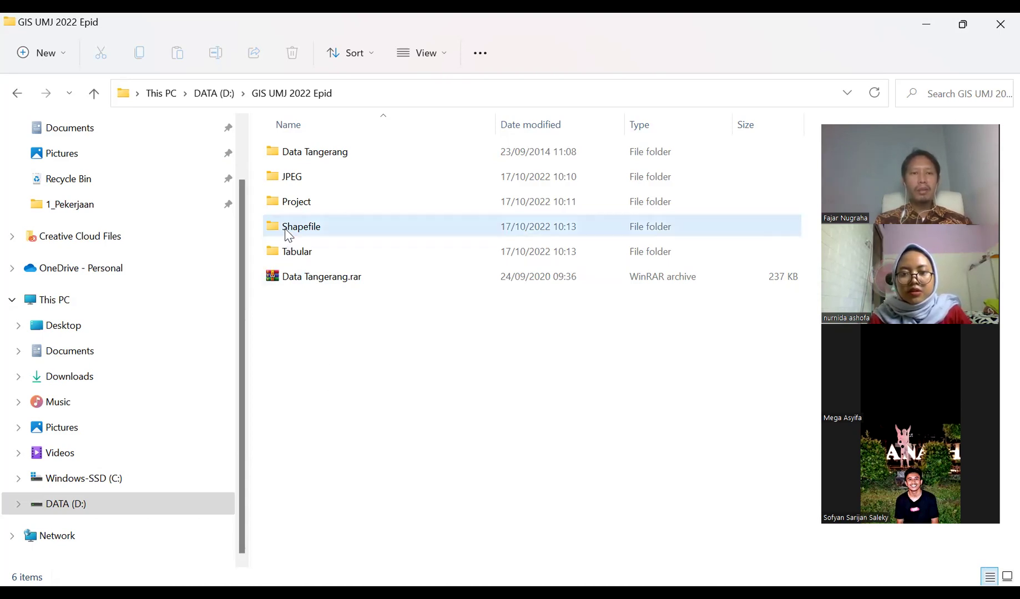
double_click(311, 227)
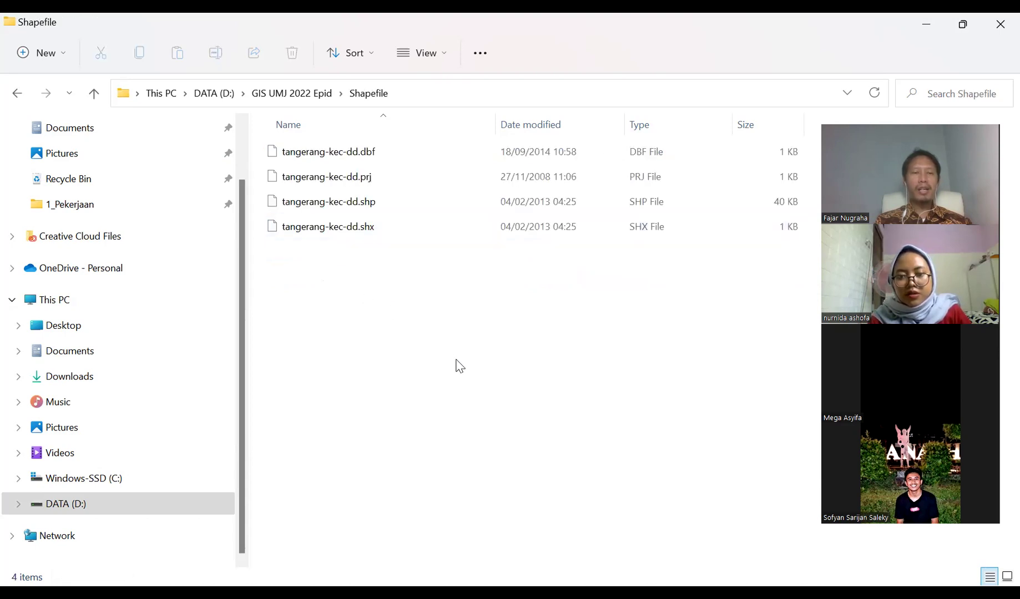
left_click_drag(475, 390, 301, 161)
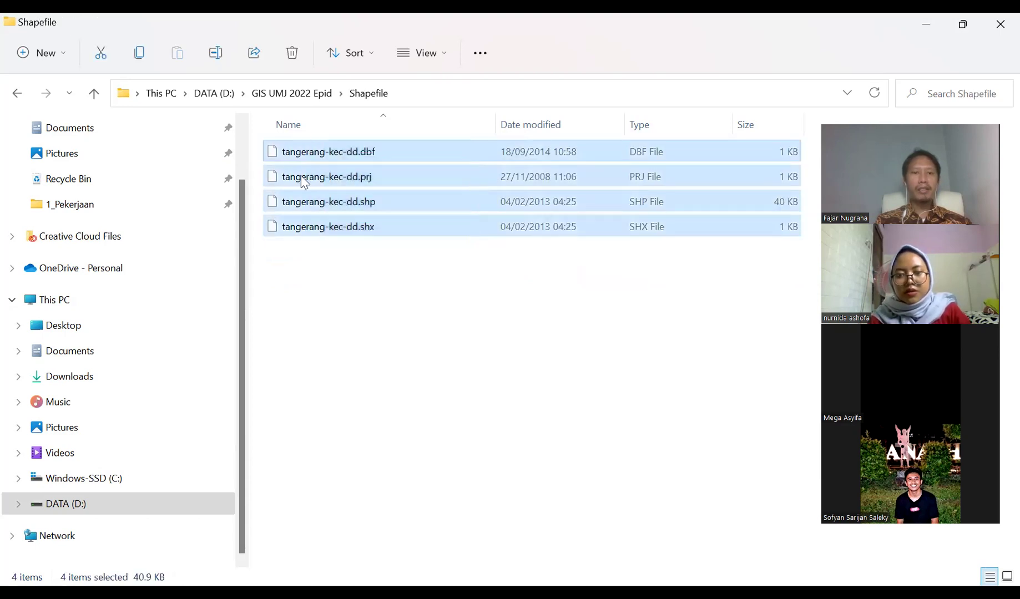
left_click(337, 314)
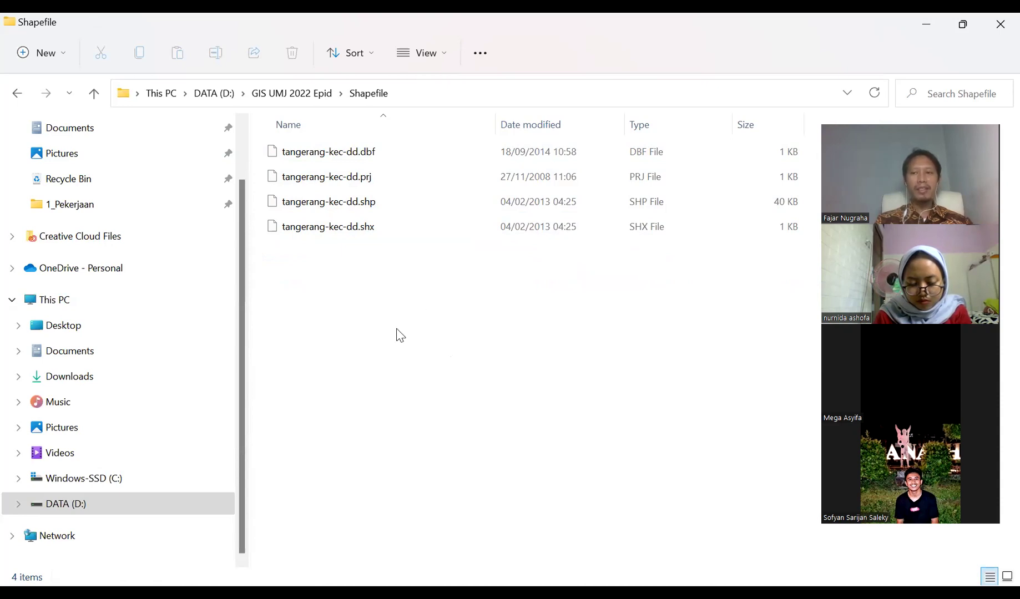
left_click_drag(453, 318, 375, 206)
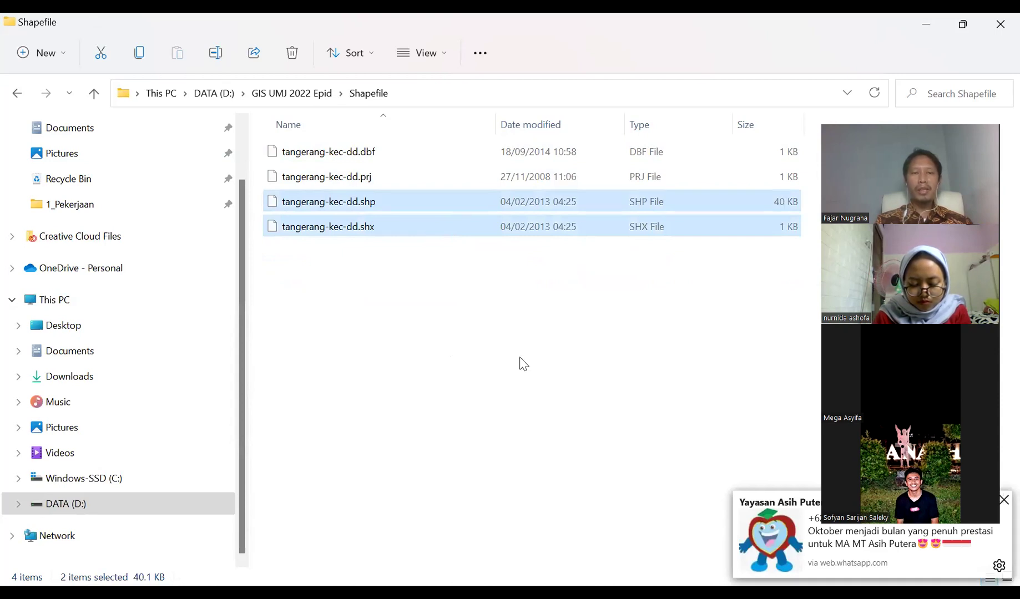
left_click(426, 293)
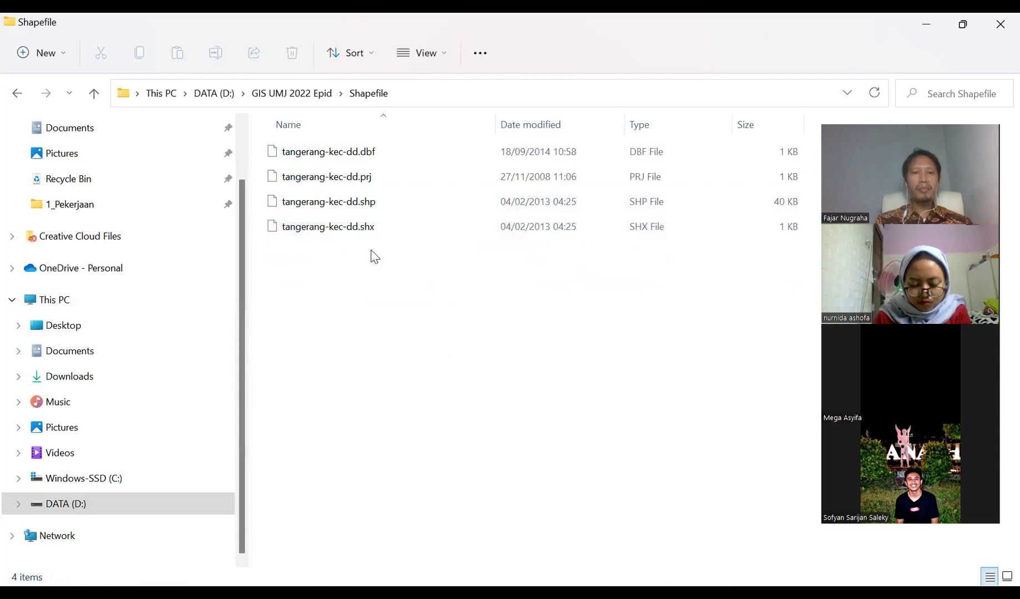
left_click(360, 234)
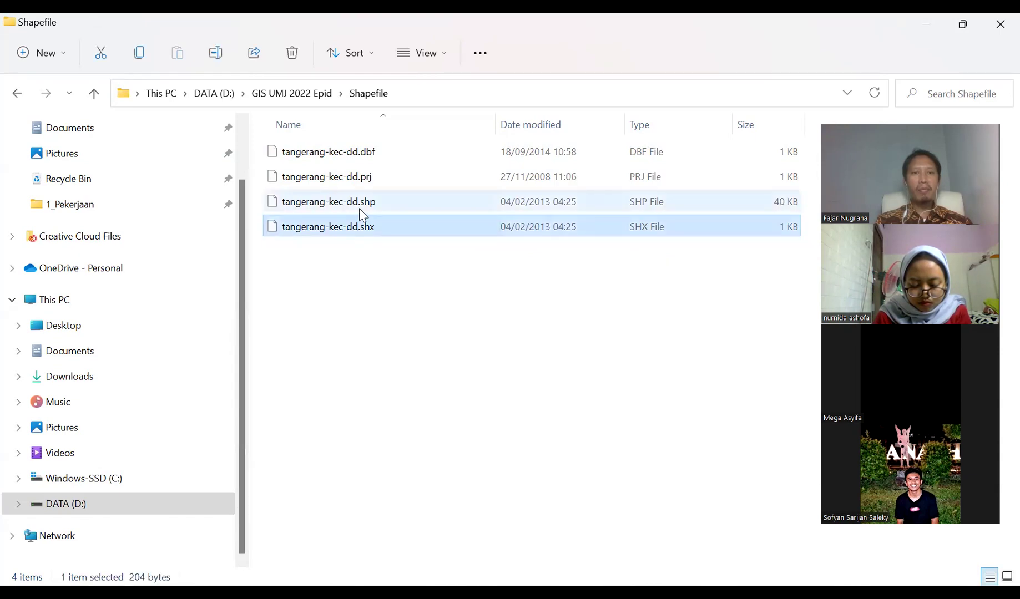
left_click(359, 208)
left_click(364, 159)
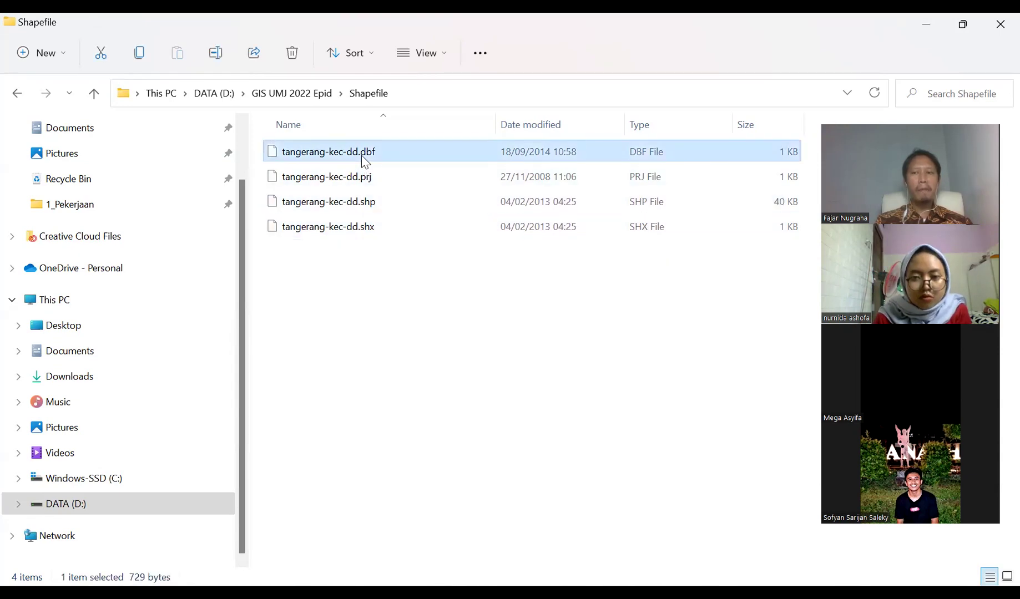
left_click(375, 204, "ctrl")
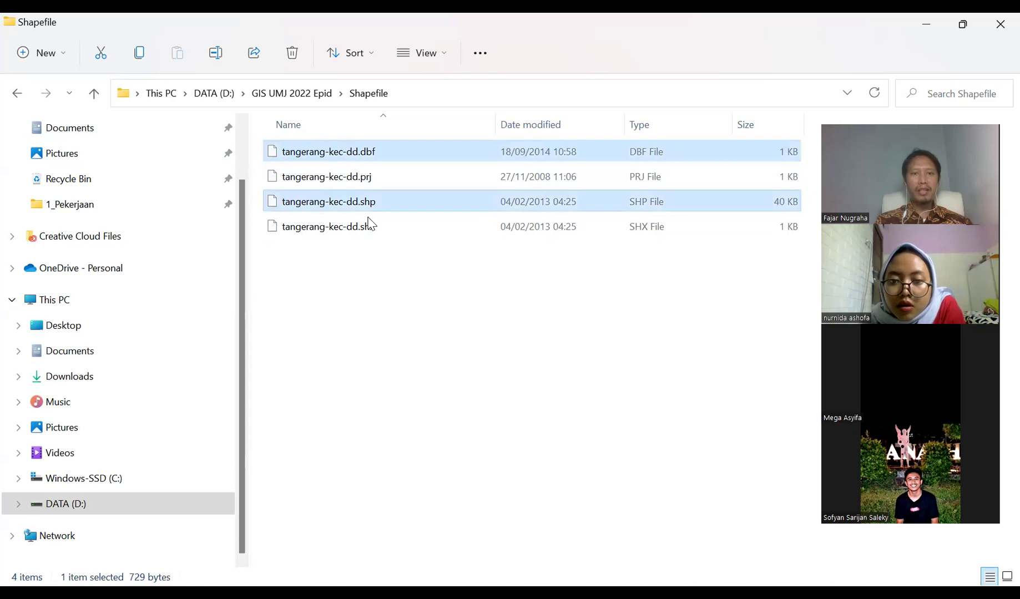
left_click(368, 227, "ctrl")
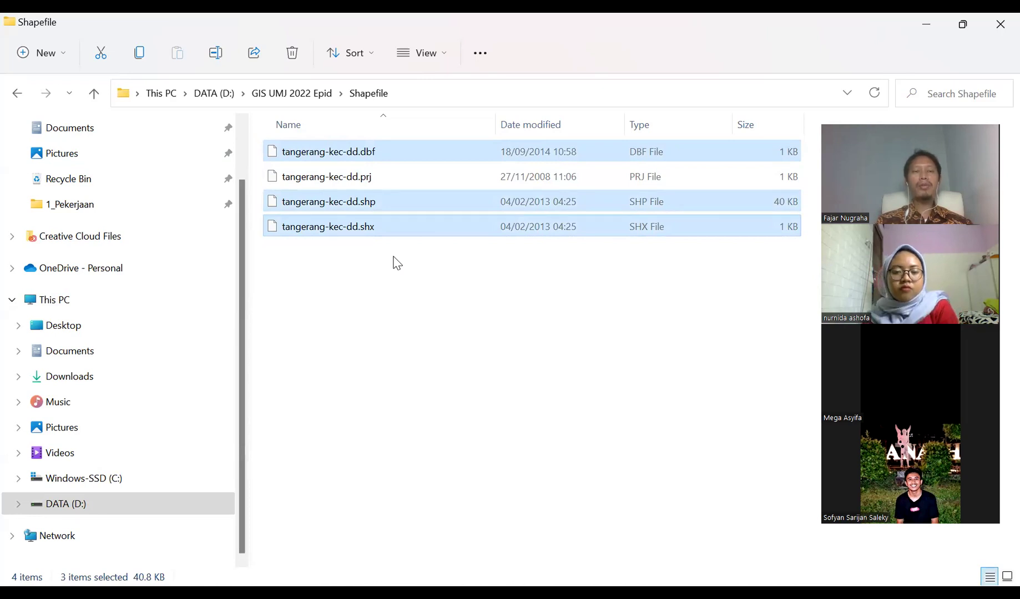
Step: Return to the GIS UMJ 2022 Epid folder, then reopen Shapefile to review all the tangerang-kec-dd files as one set
left_click(258, 102)
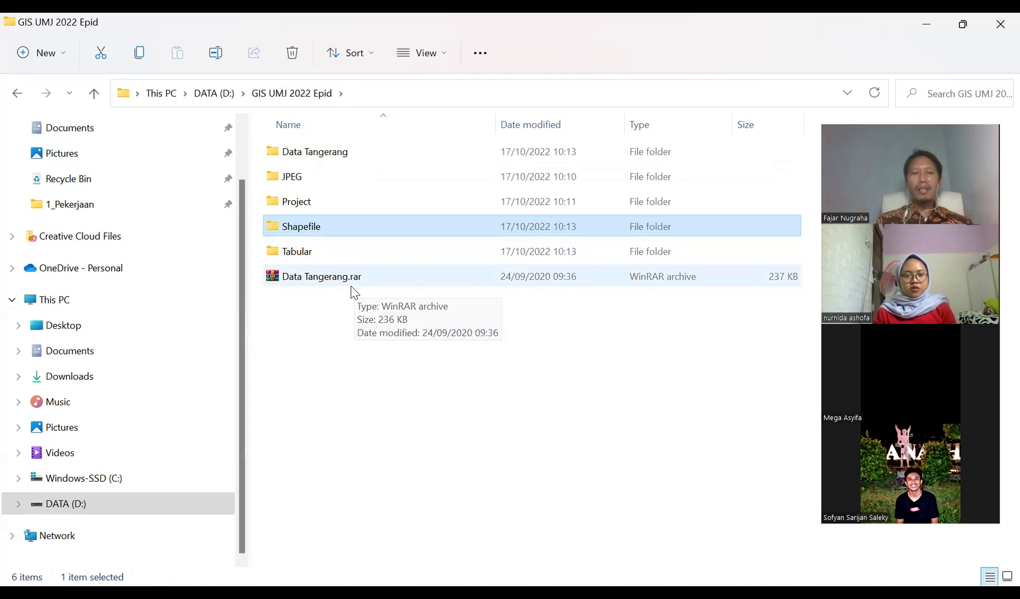
double_click(335, 226)
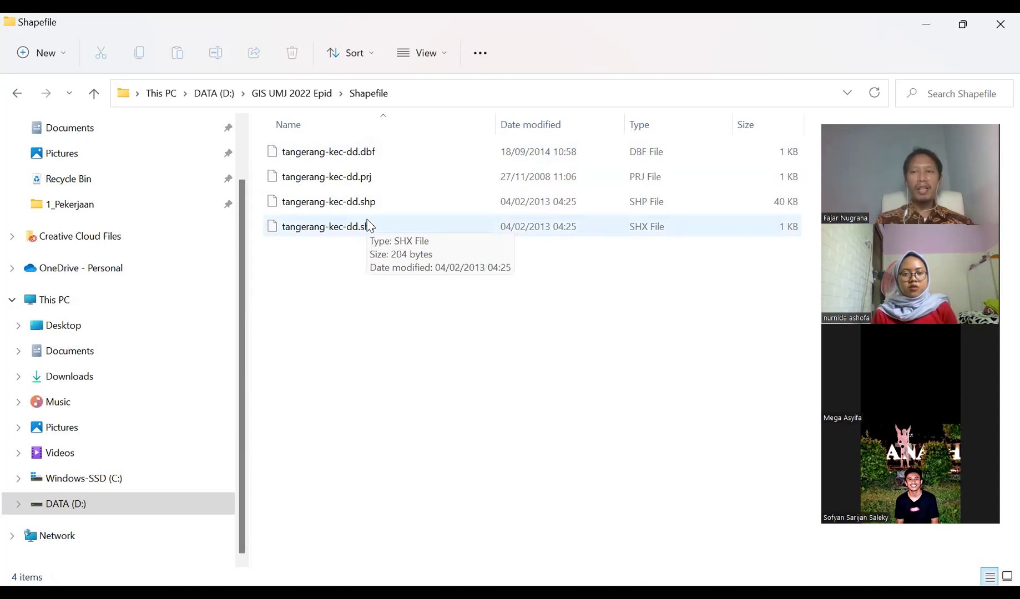
left_click_drag(391, 304, 319, 138)
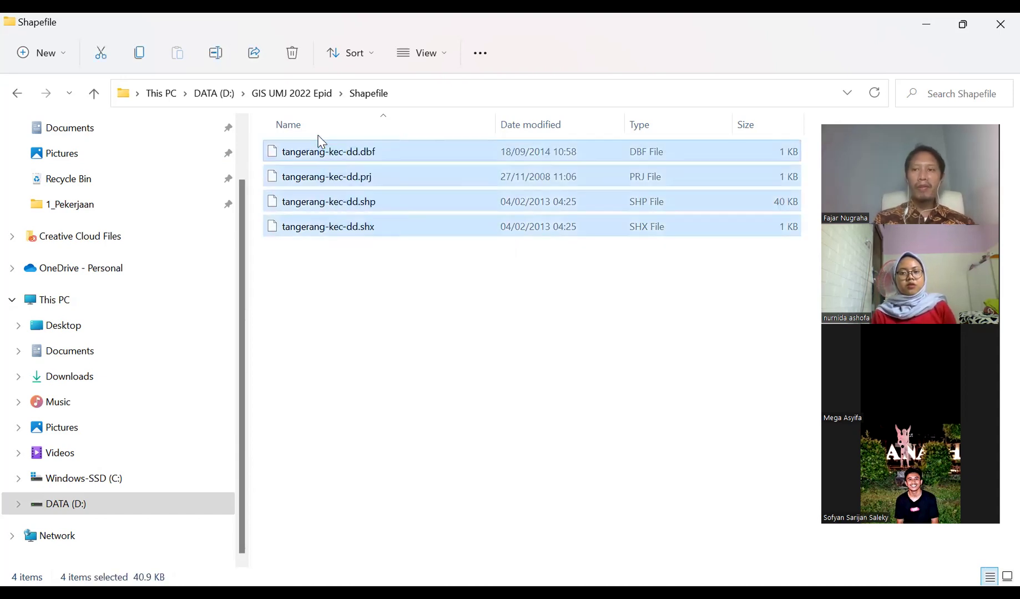
left_click(323, 293)
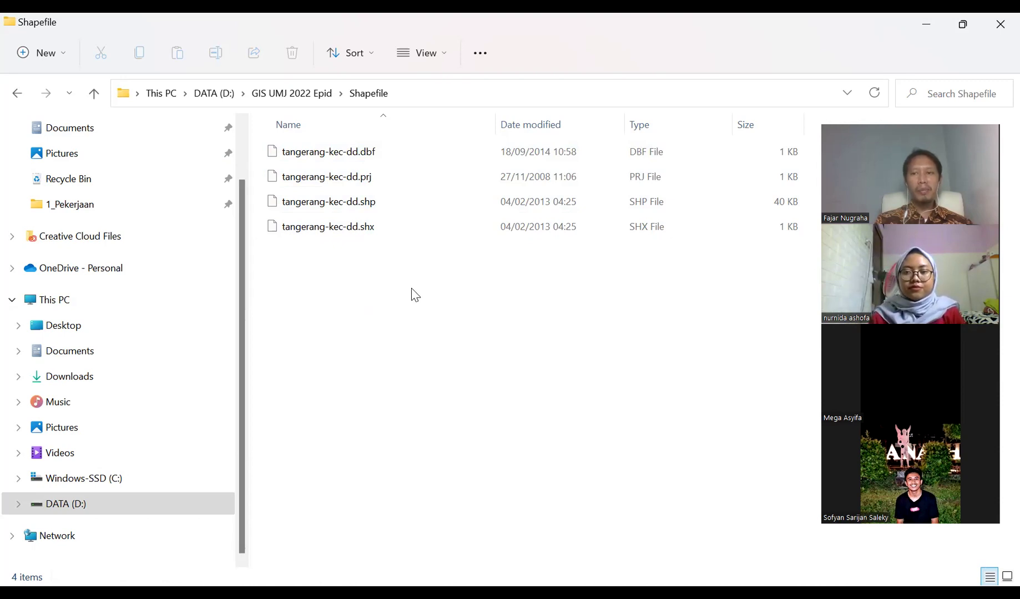
Step: Open the TABEL IIS .xls workbook from the Tabular folder and maximise its window
left_click(96, 96)
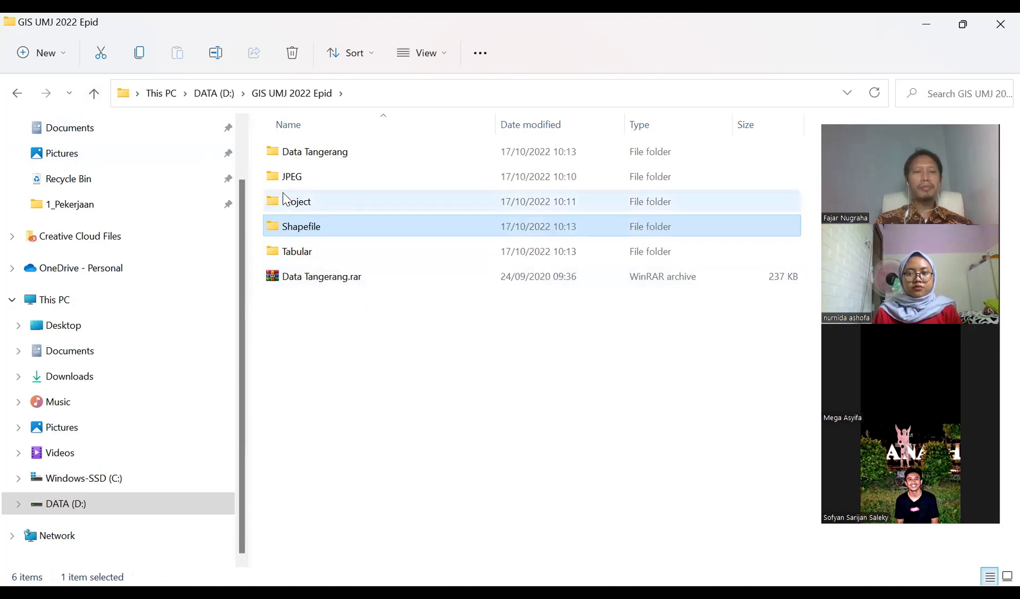
double_click(297, 256)
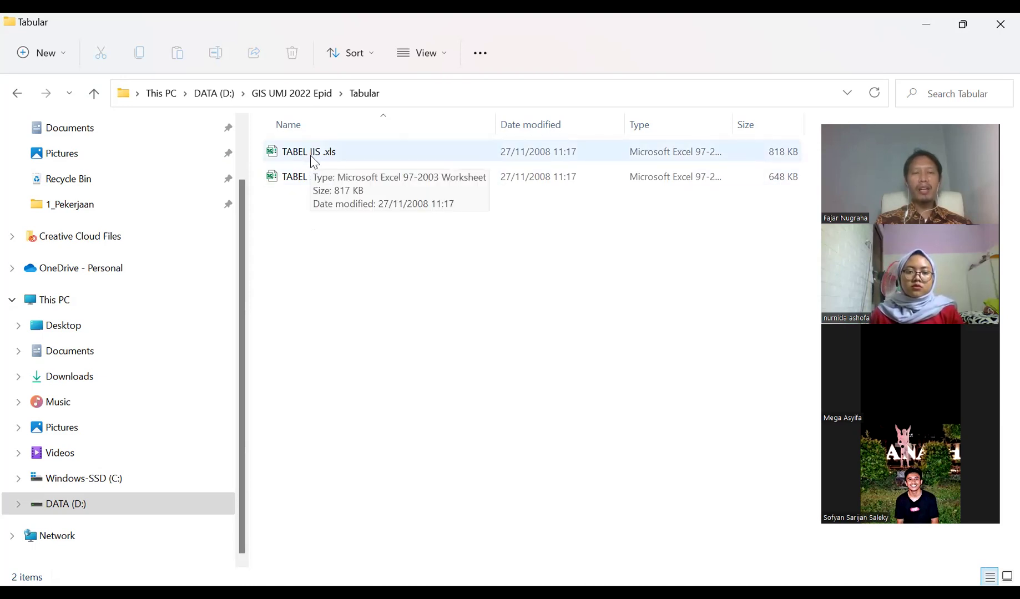
double_click(336, 154)
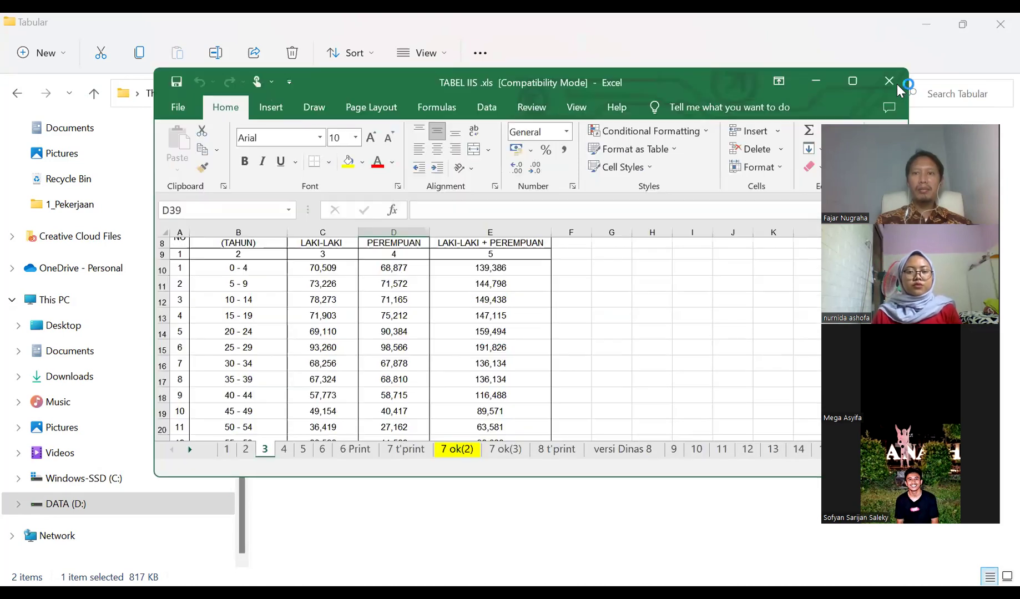
left_click(857, 80)
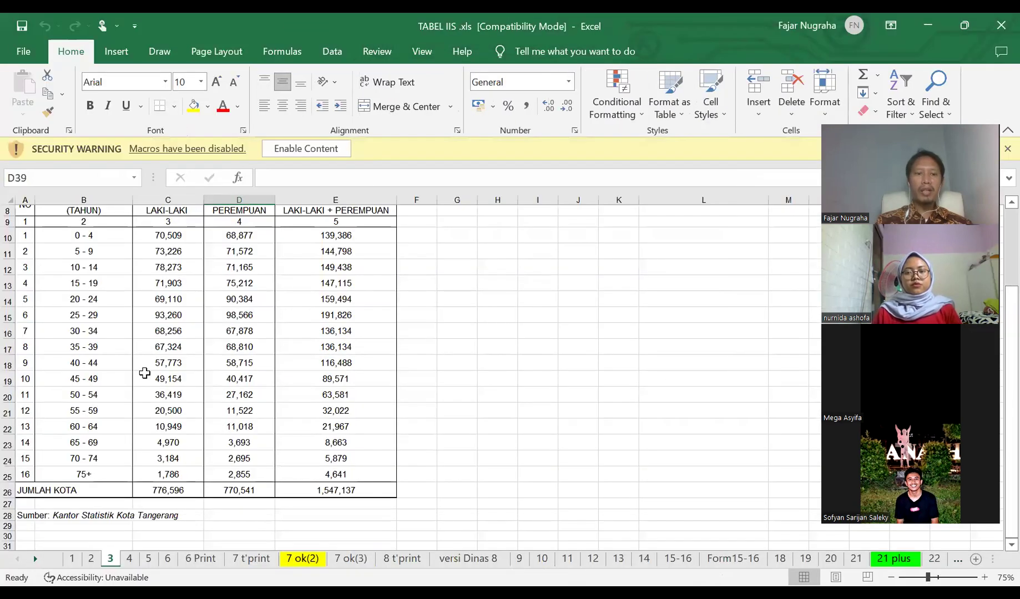
Step: Switch to the 7 t'print sheet and look through its table of infectious disease cases per Puskesmas
left_click(242, 560)
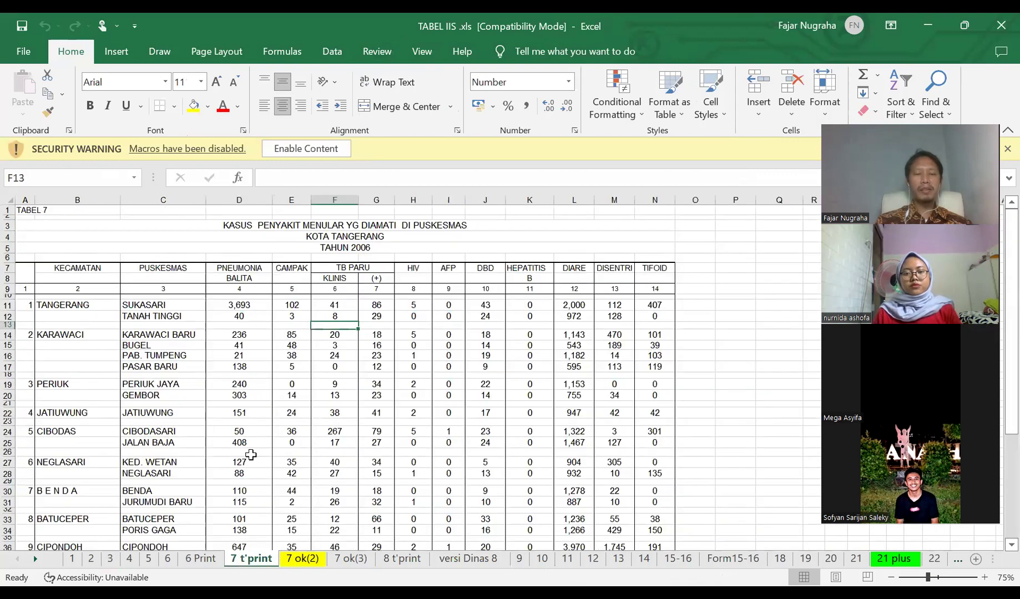
scroll(246, 451, "down", 1)
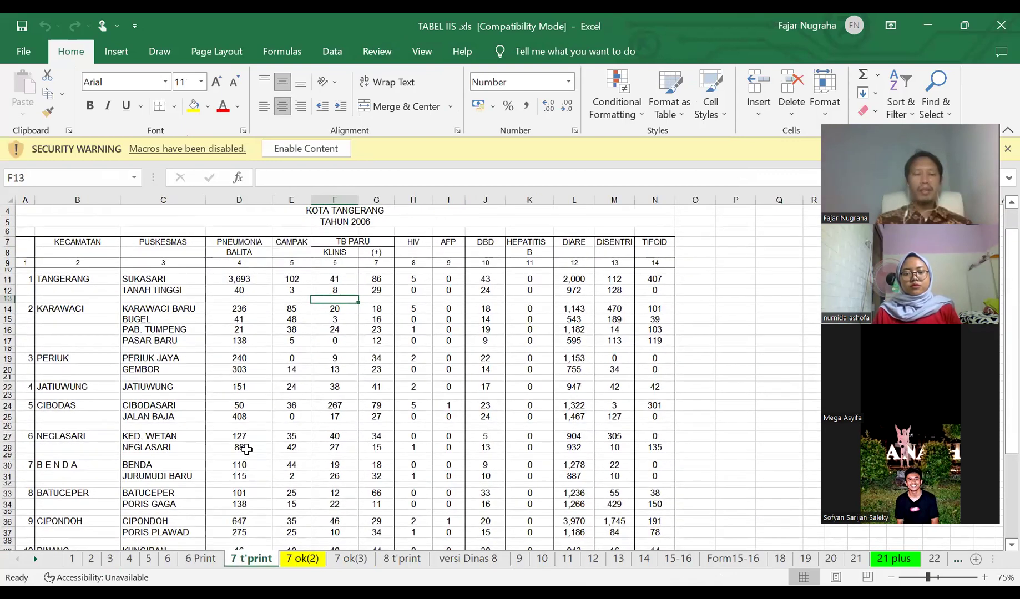
scroll(246, 450, "down", 1)
scroll(246, 451, "up", 2)
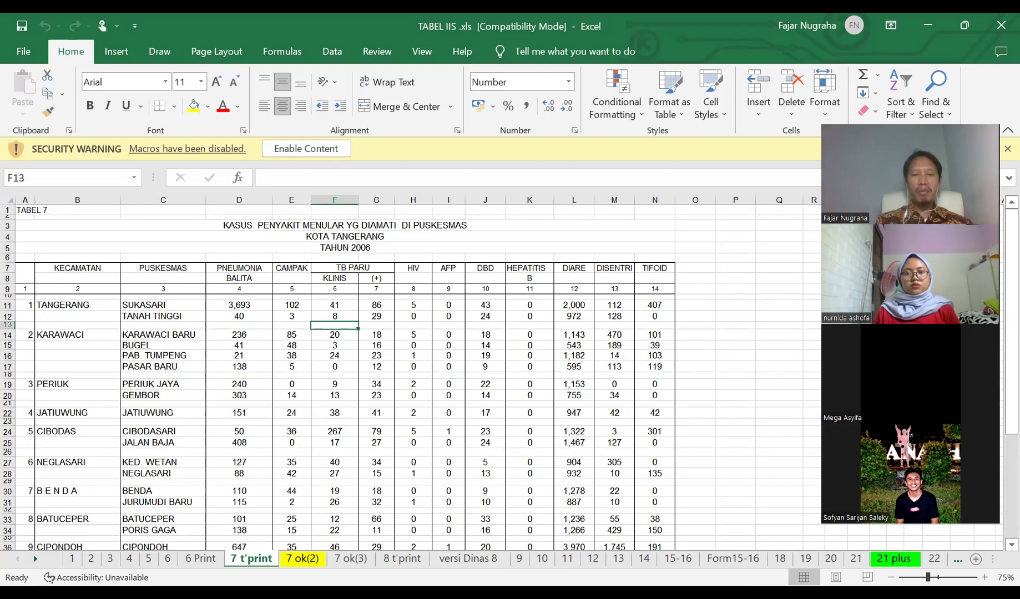
mouse_move(457, 579)
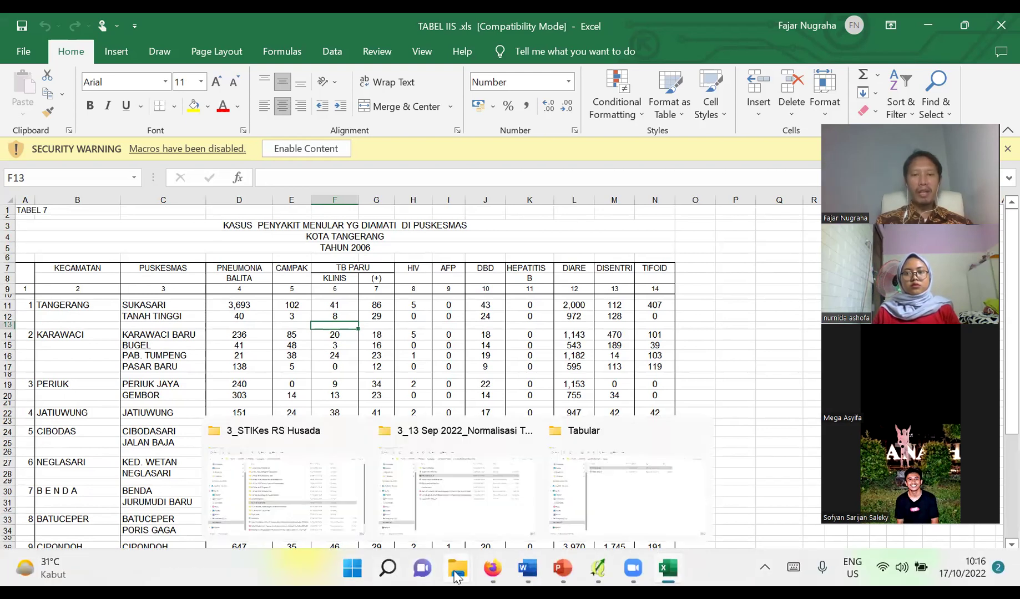
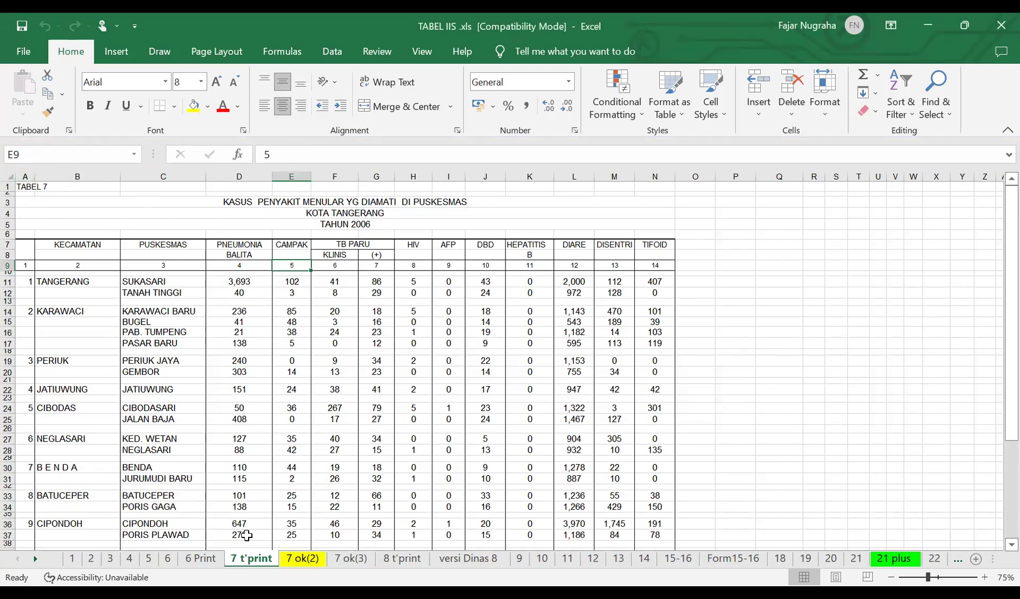
Step: Copy the entire 7 t'print sheet and create a new blank workbook
left_click(275, 475)
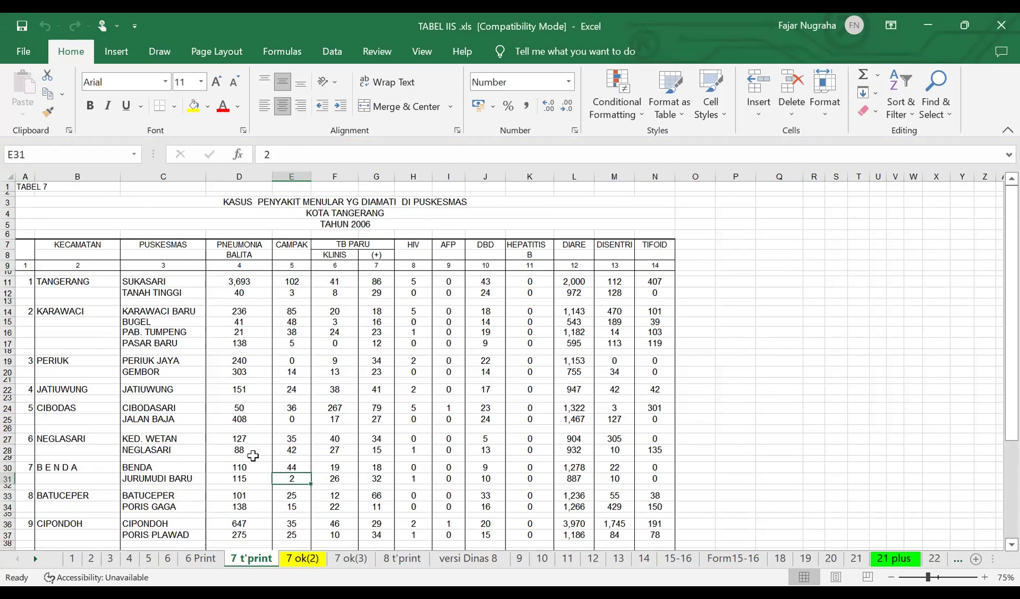
left_click(237, 418)
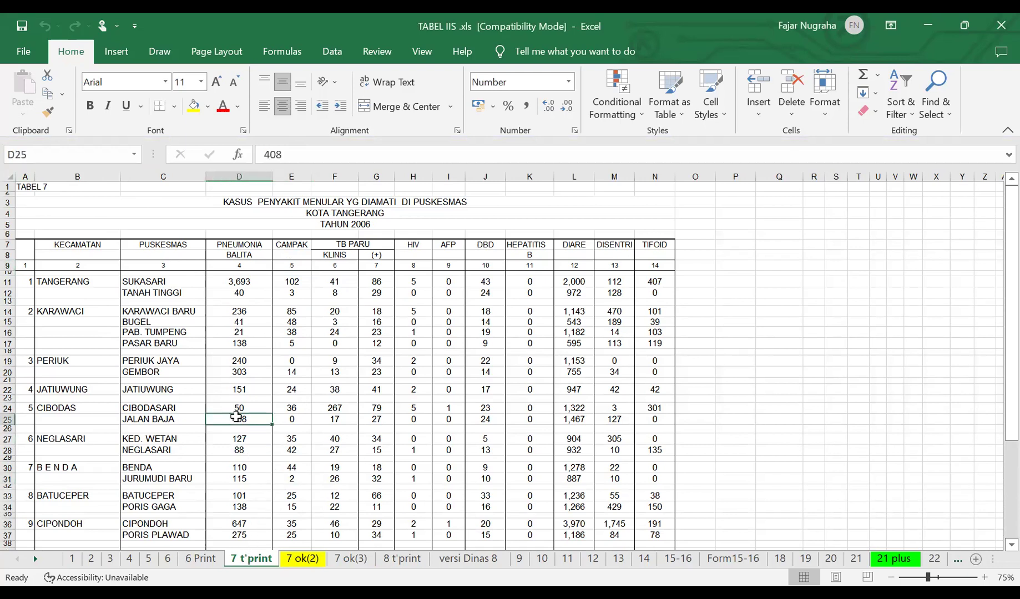
left_click(11, 177)
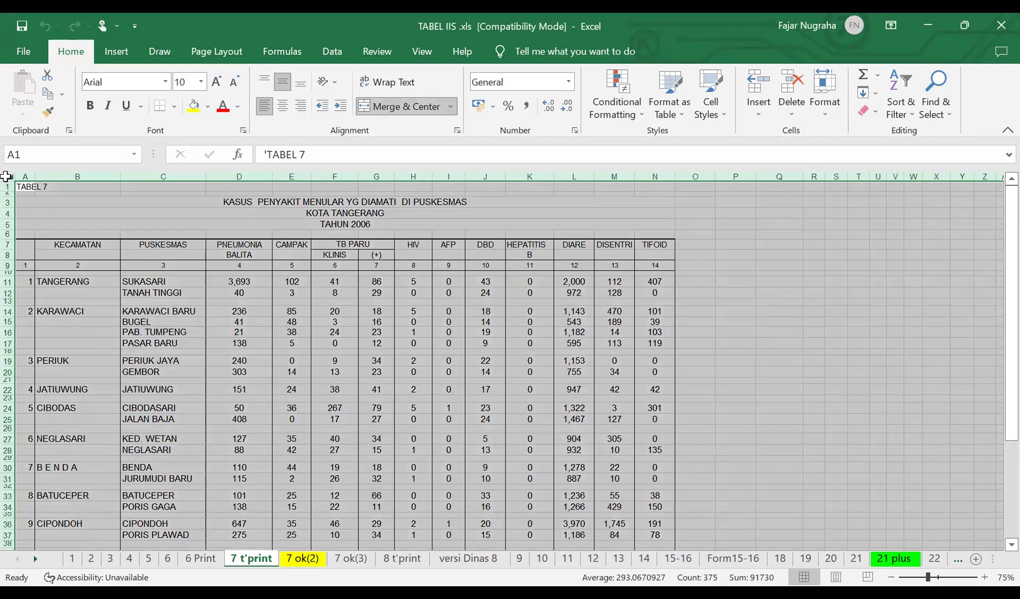
key("ctrl+c")
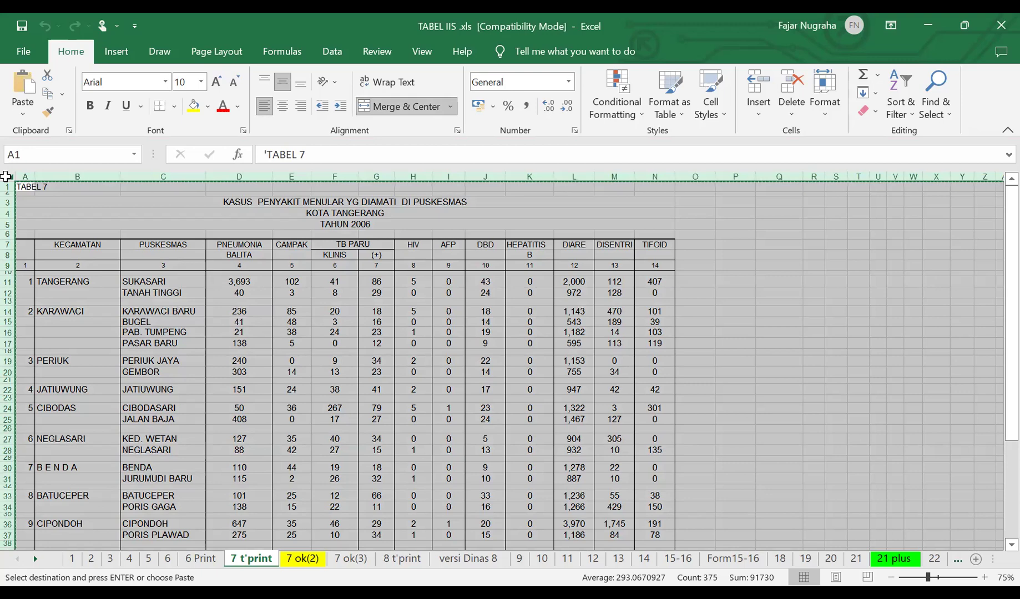
left_click(16, 51)
left_click(221, 192)
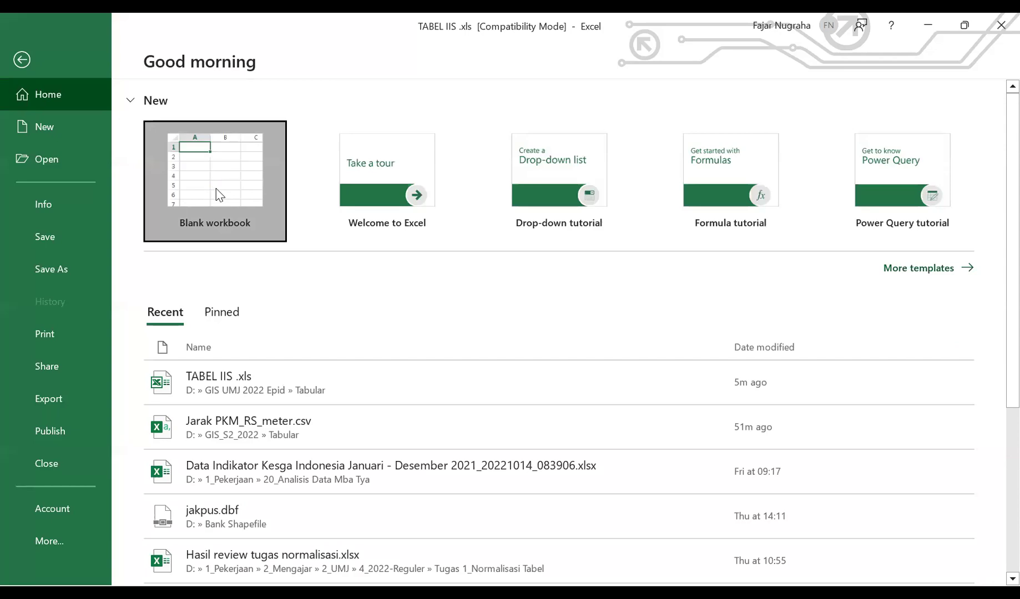
key("Escape")
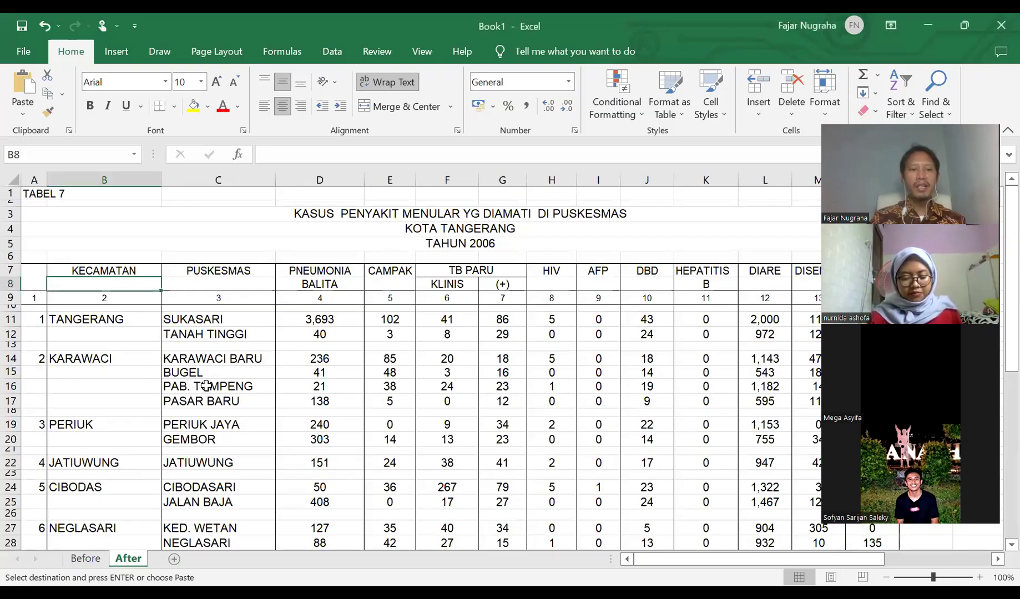
Step: Review the whole table on the Before sheet, return to the After sheet and dismiss the chat notification
left_click(85, 558)
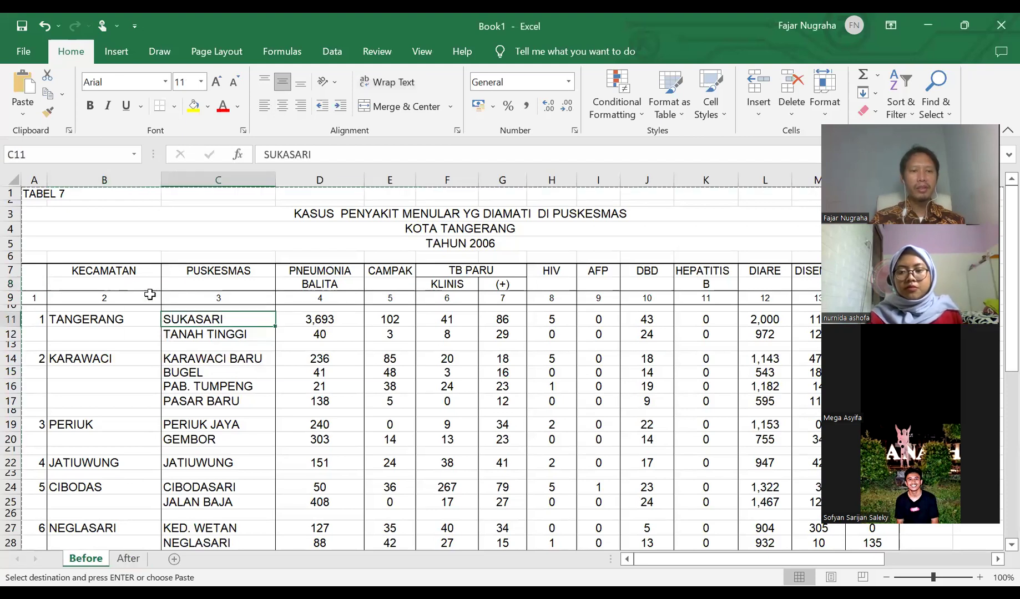
left_click(12, 177)
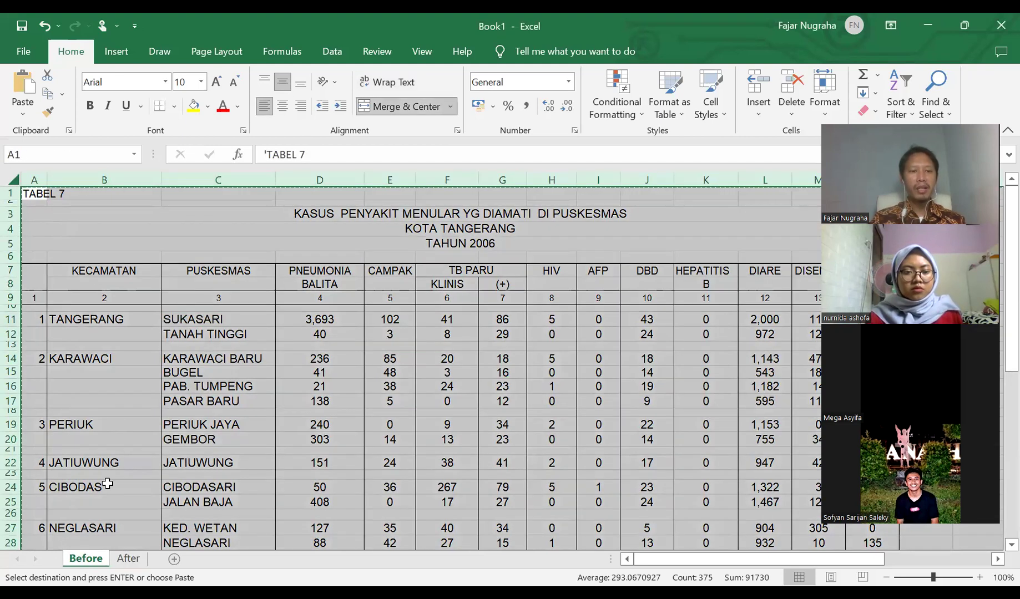
left_click(128, 559)
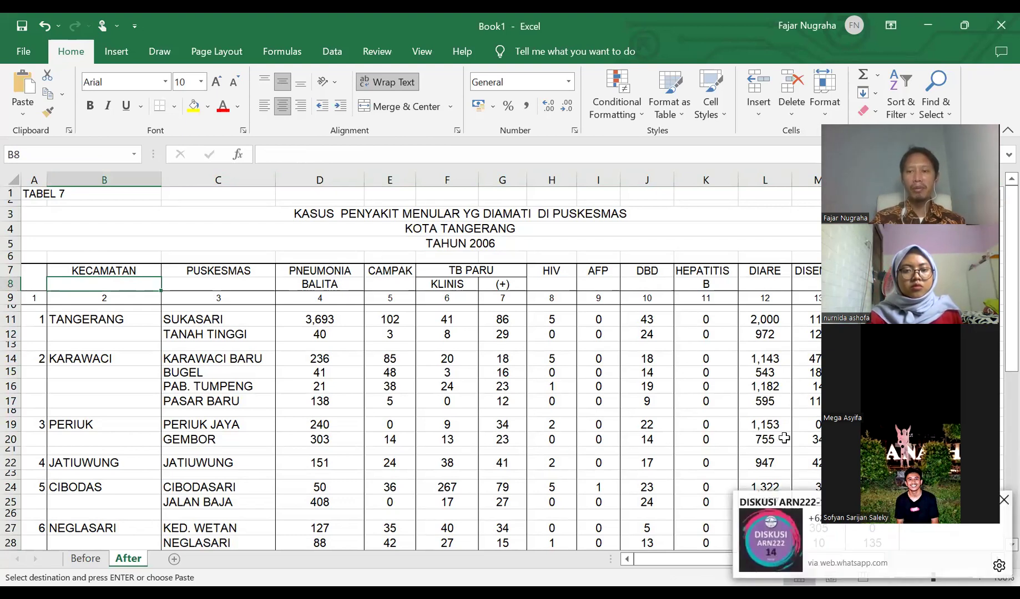
left_click(1003, 500)
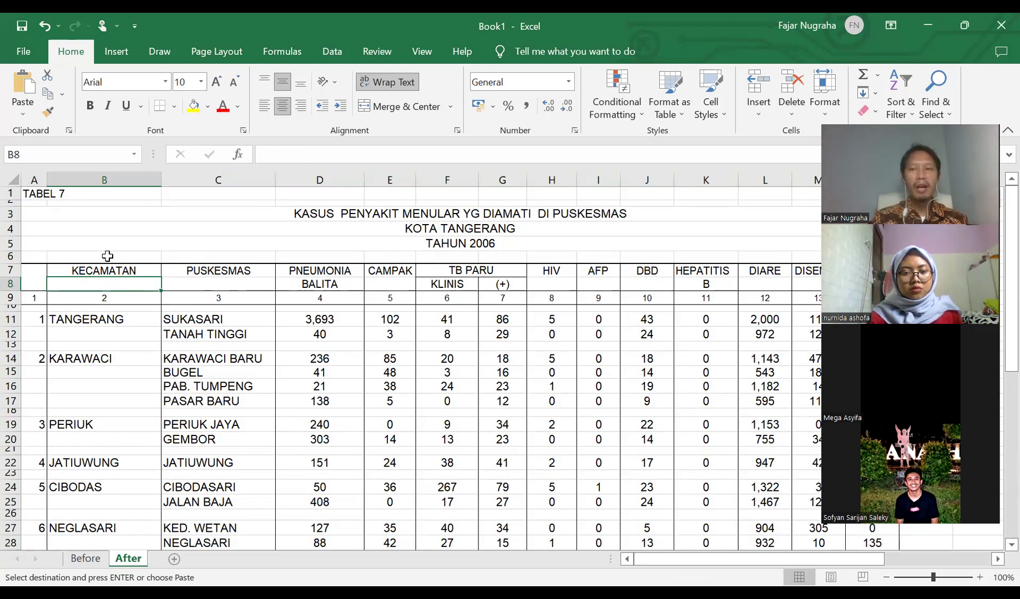
Step: Delete rows 1 to 6 above the column headings on the After sheet, removing the TABEL 7 title block
left_click(11, 259)
left_click_drag(7, 259, 6, 186)
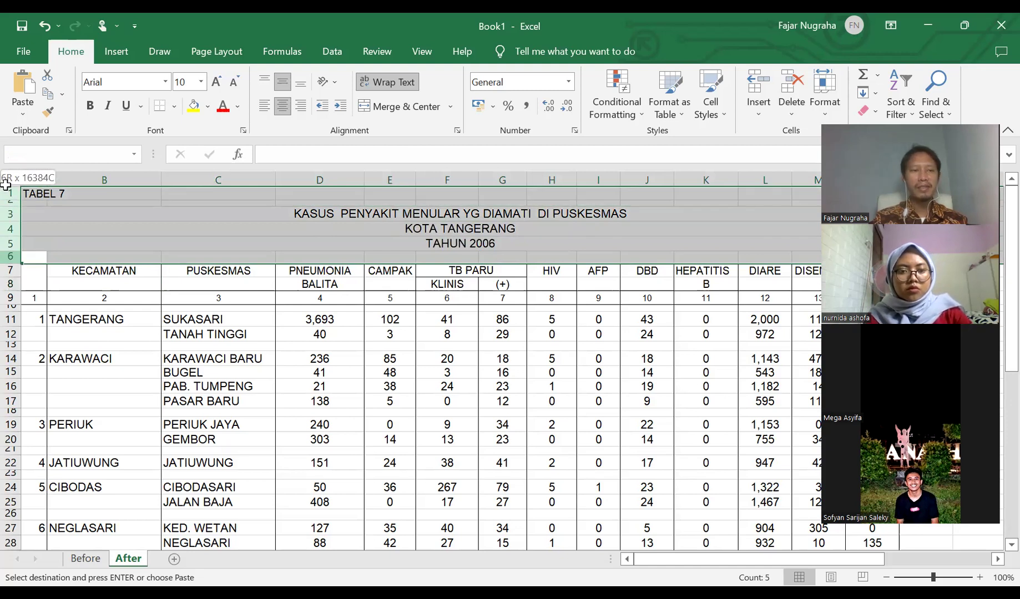
left_click_drag(6, 191, 6, 259)
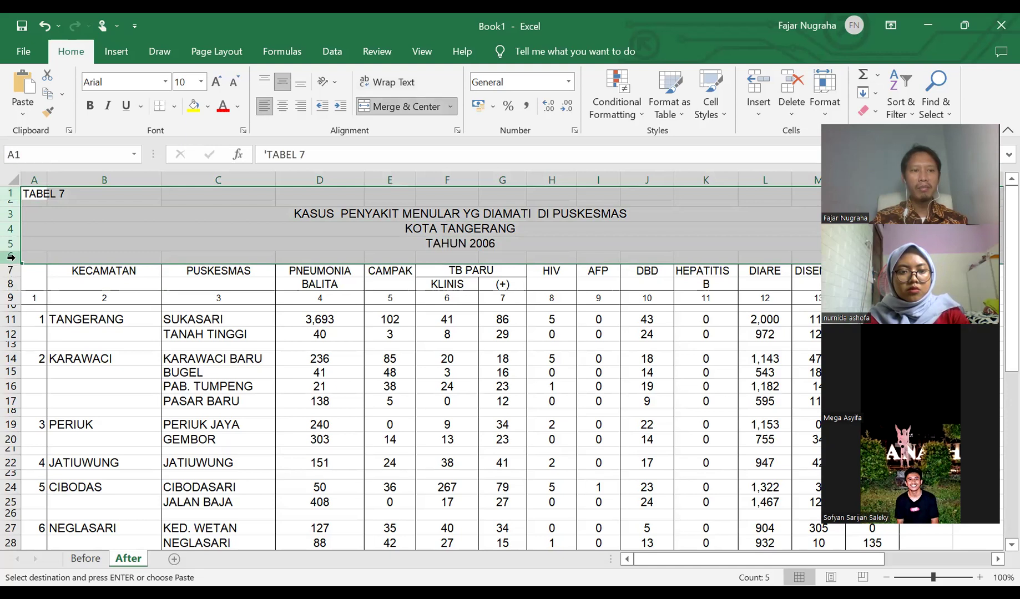
right_click(7, 223)
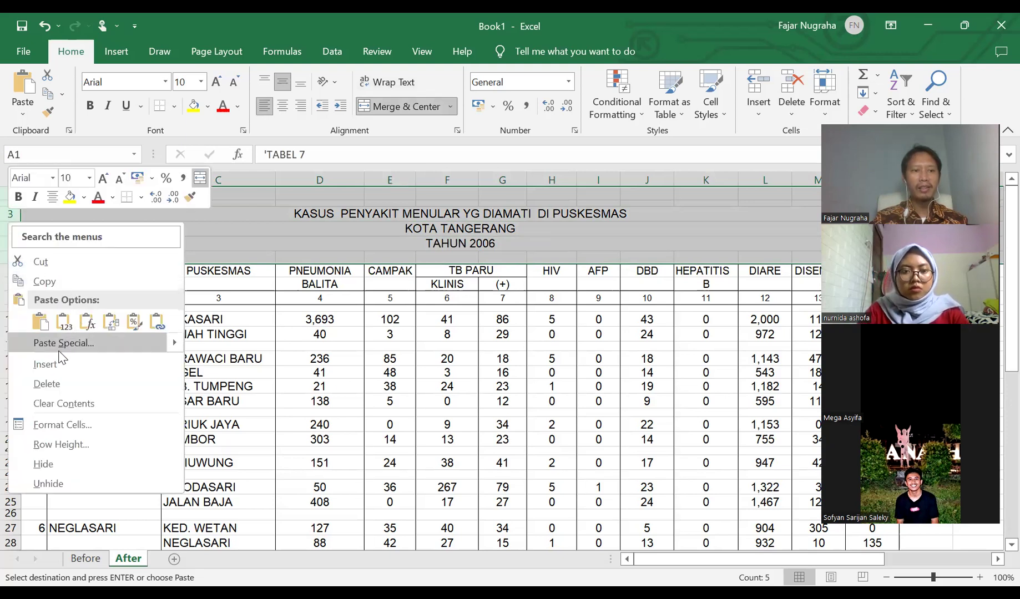
left_click(55, 385)
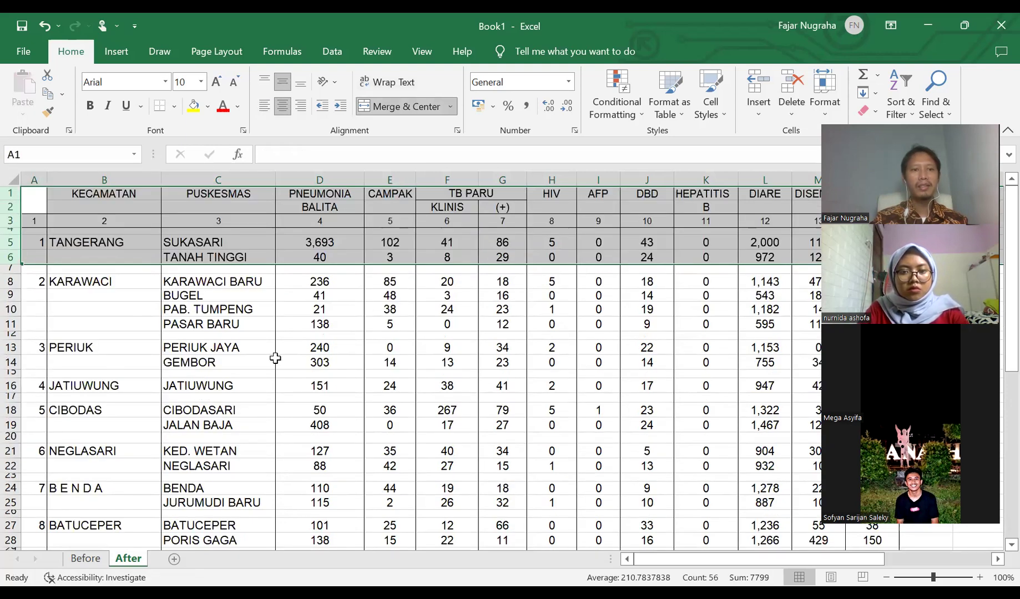
left_click(269, 366)
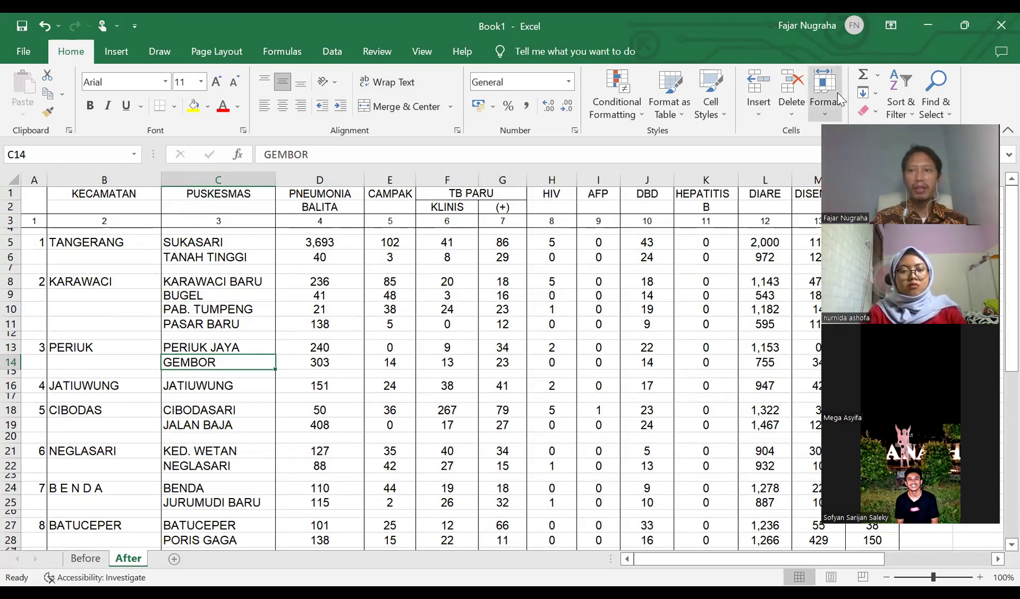
Step: Delete rows 42 to 47 below LARANGAN, removing the JUMLAH KOTA total row and the Sumber note
scroll(429, 425, "down", 8)
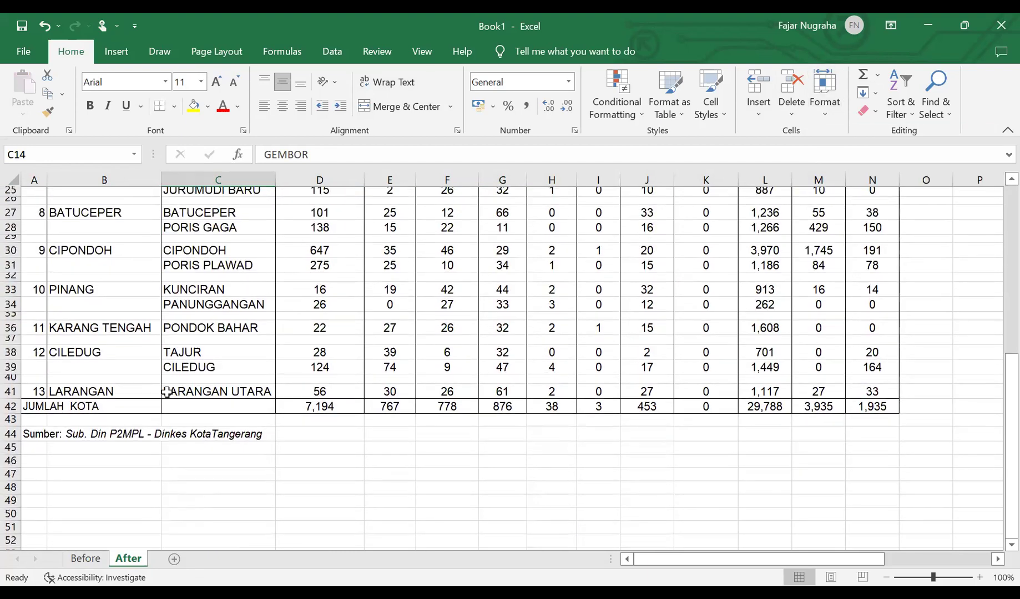
left_click(7, 411)
left_click_drag(8, 411, 7, 519)
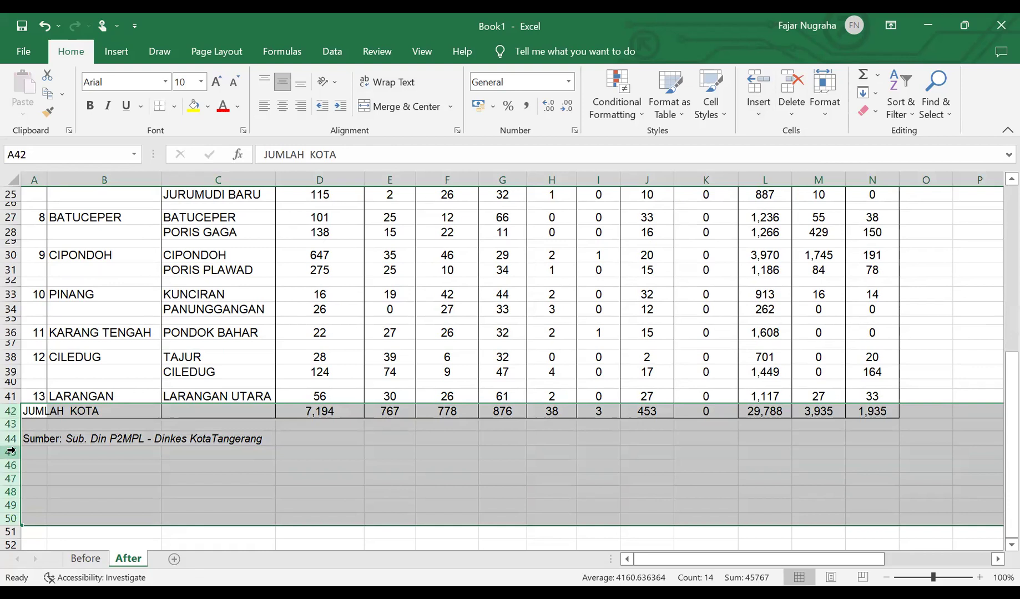
right_click(11, 448)
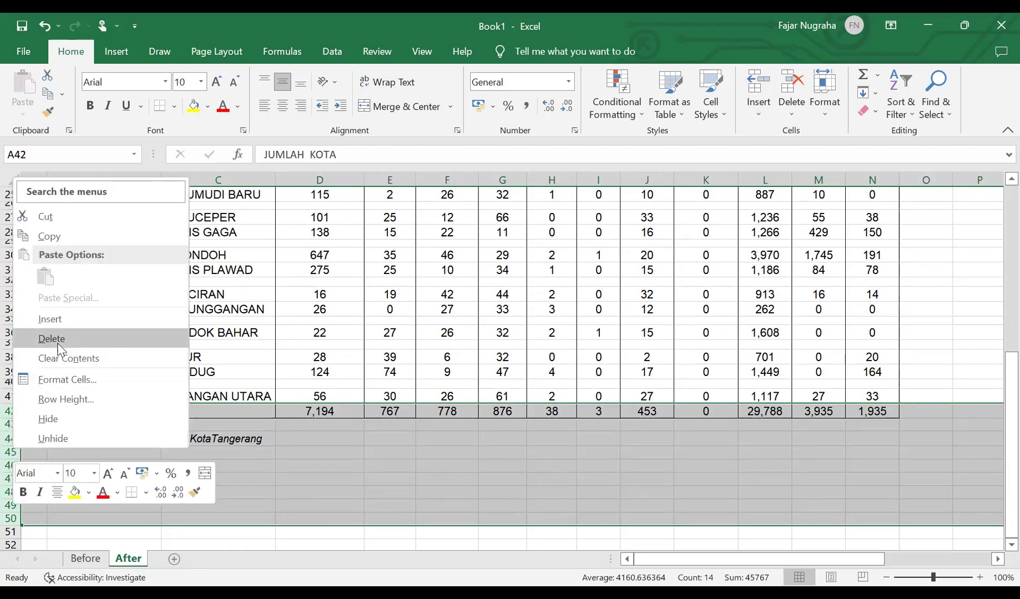
key("Escape")
left_click(12, 412)
left_click_drag(12, 411, 11, 482)
right_click(10, 441)
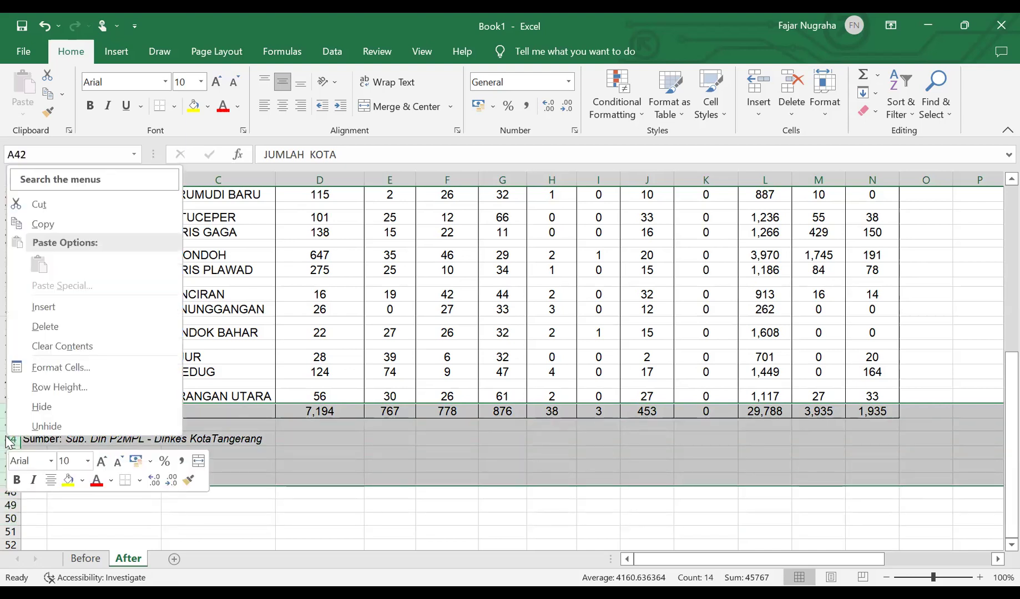
left_click(48, 327)
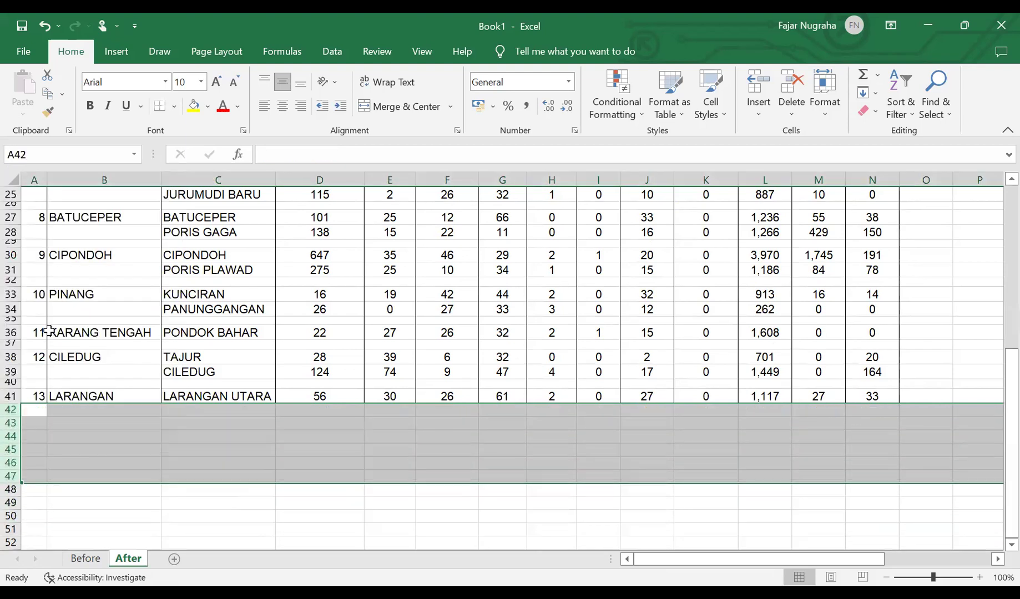
left_click(333, 357)
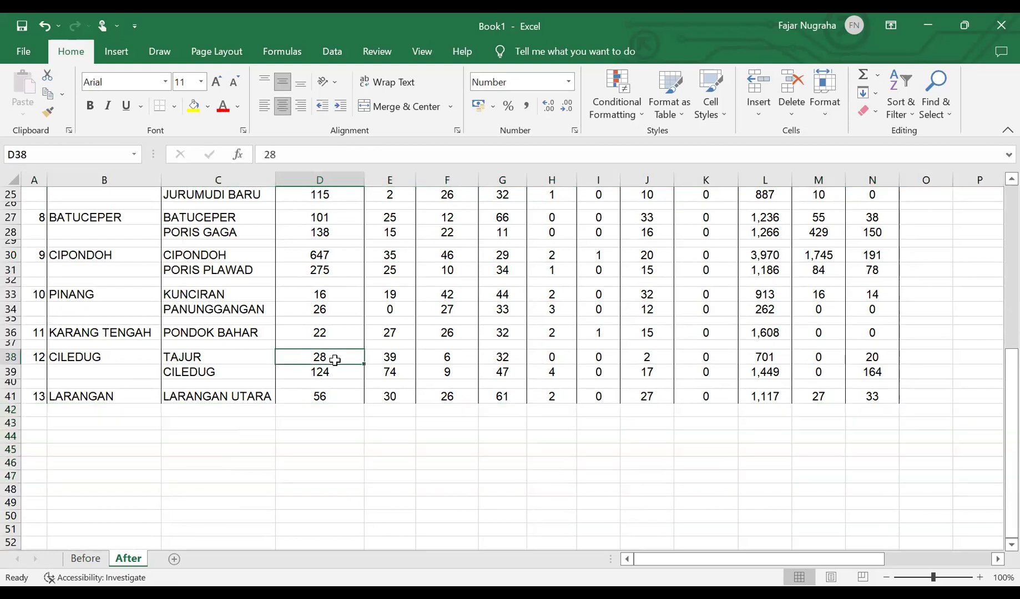
Step: Delete row 3, which holds the column numbers 1 to 14 beneath the table headings
scroll(334, 360, "up", 8)
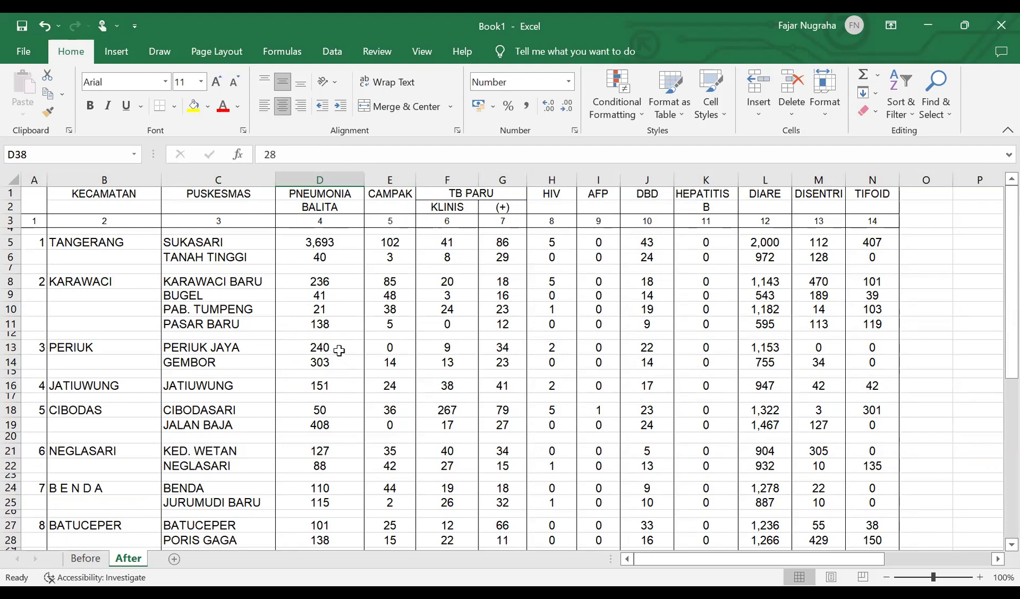
left_click(10, 220)
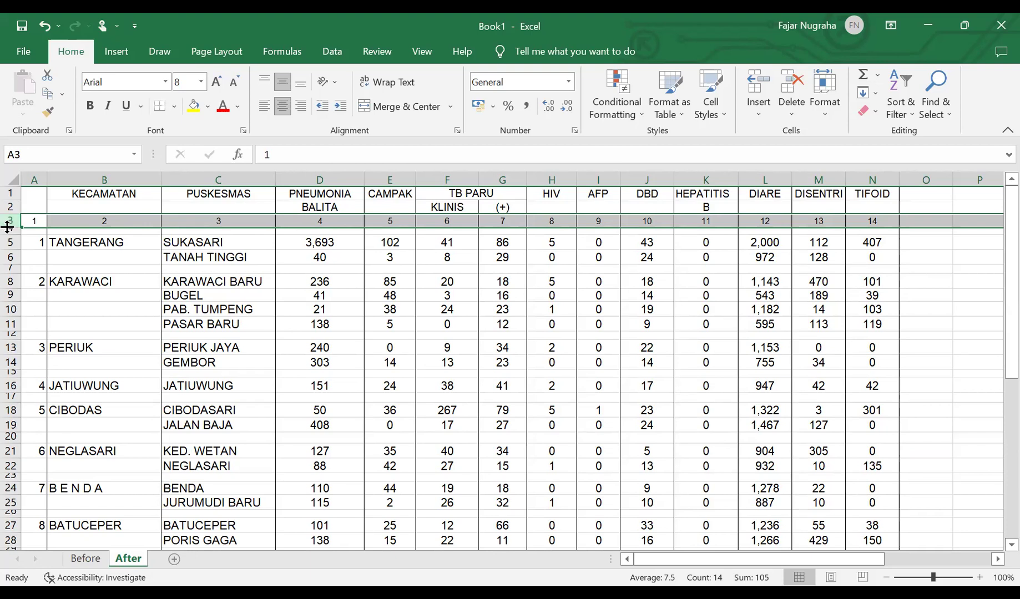
right_click(10, 221)
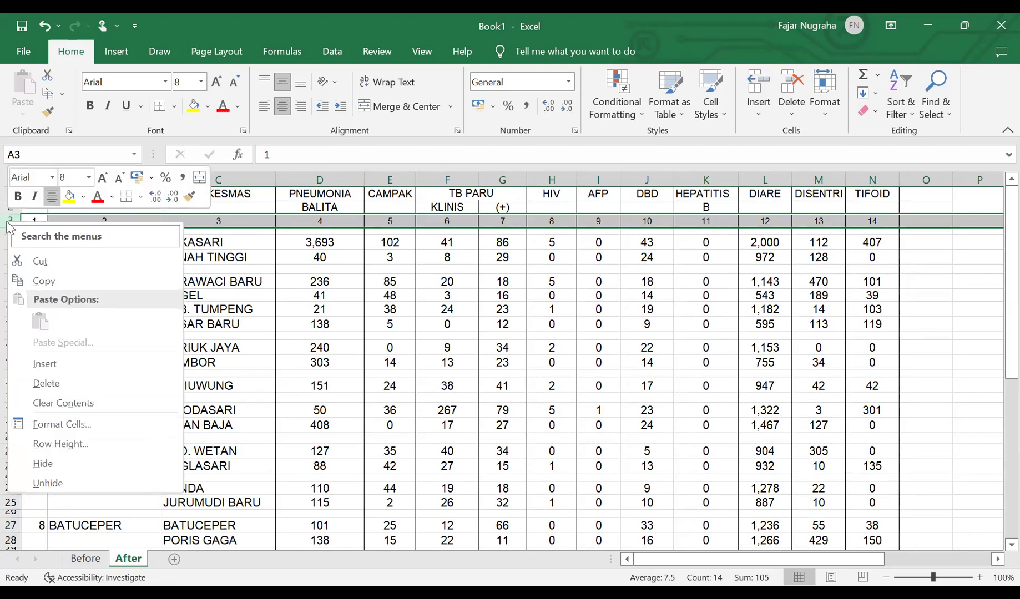
left_click(76, 383)
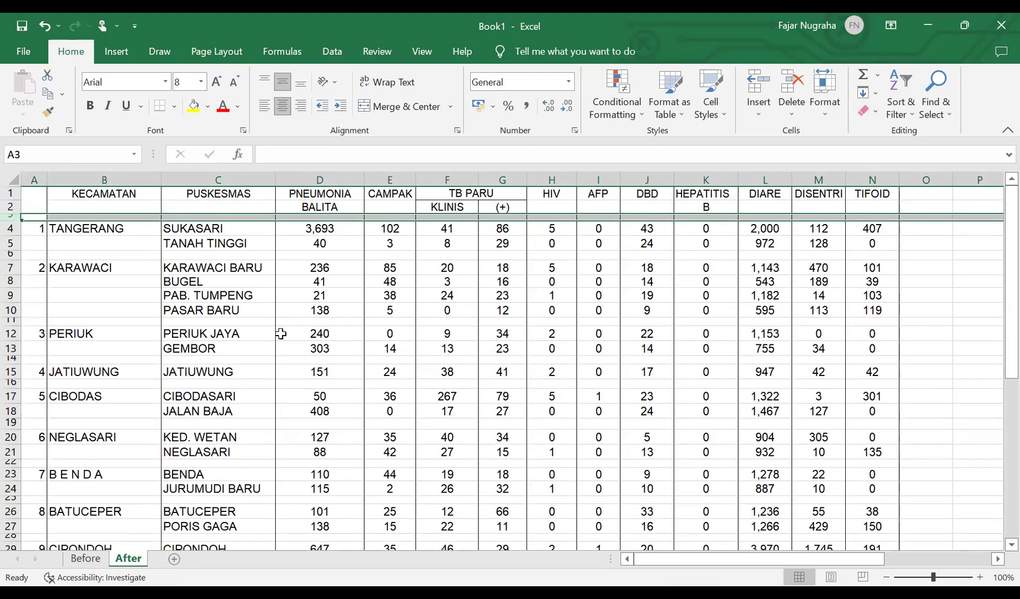
left_click(281, 334)
scroll(248, 321, "down", 1)
scroll(247, 321, "down", 4)
scroll(246, 320, "up", 4)
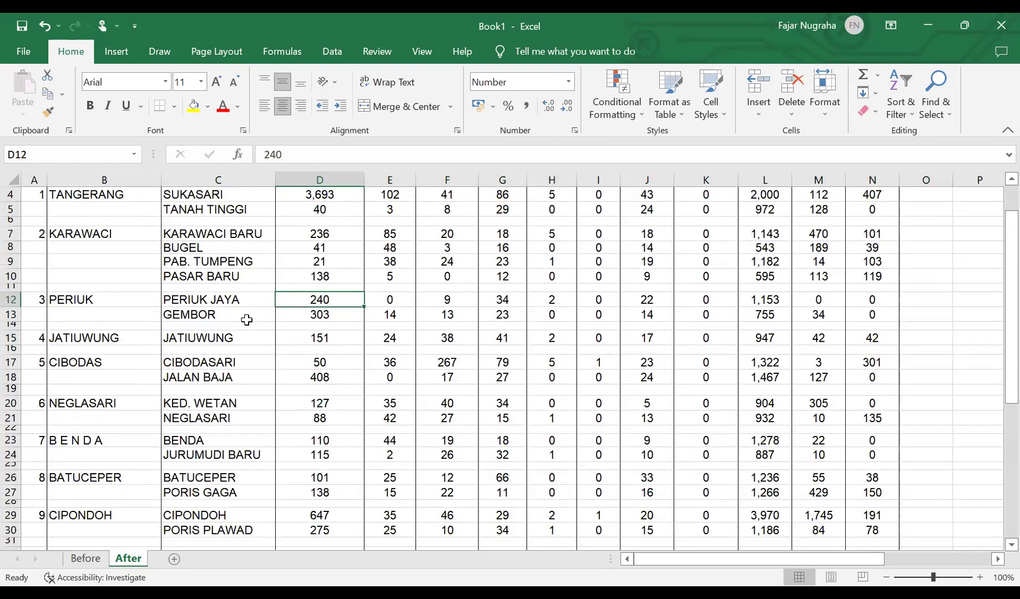
scroll(246, 320, "up", 1)
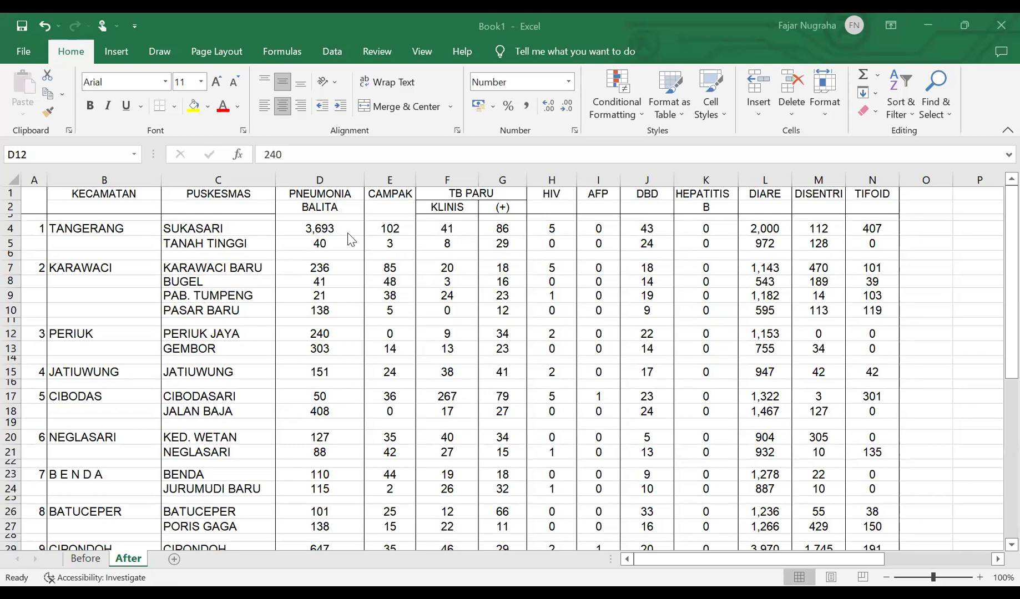
left_click_drag(319, 198, 314, 204)
key("Return")
left_click(314, 204)
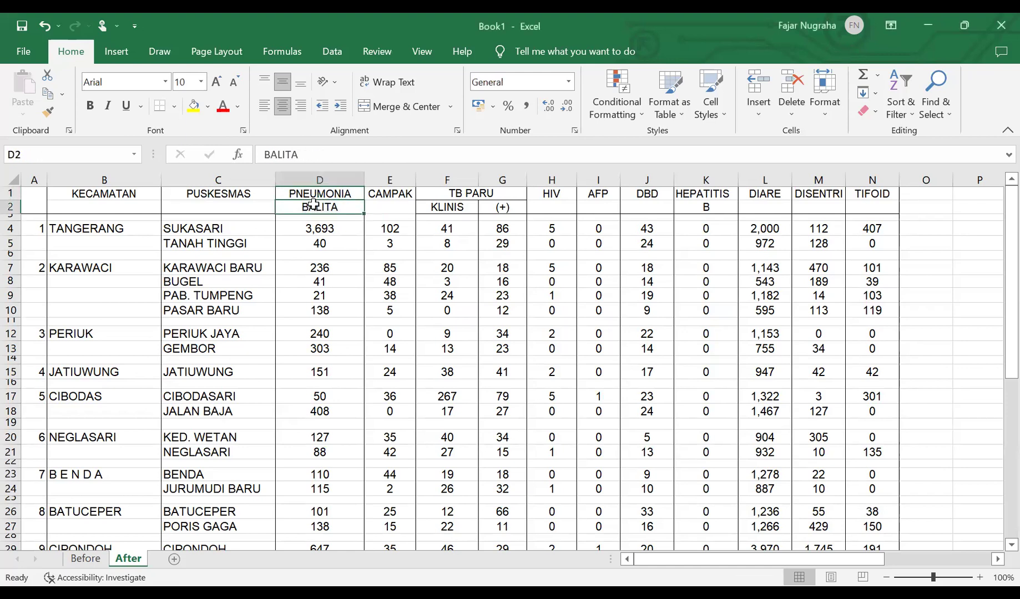
left_click(329, 232)
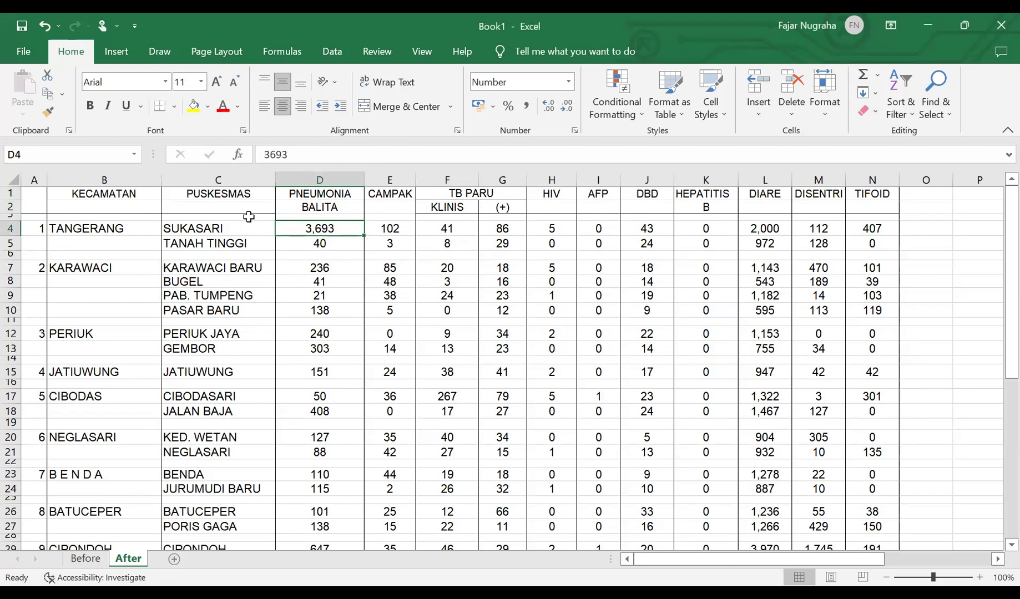
left_click(310, 192)
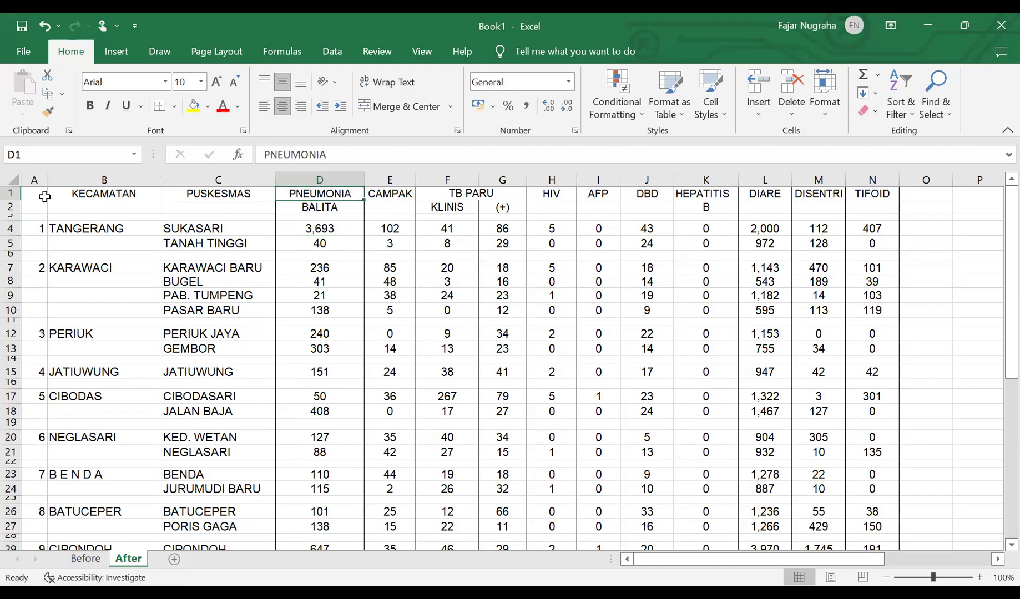
left_click(303, 208)
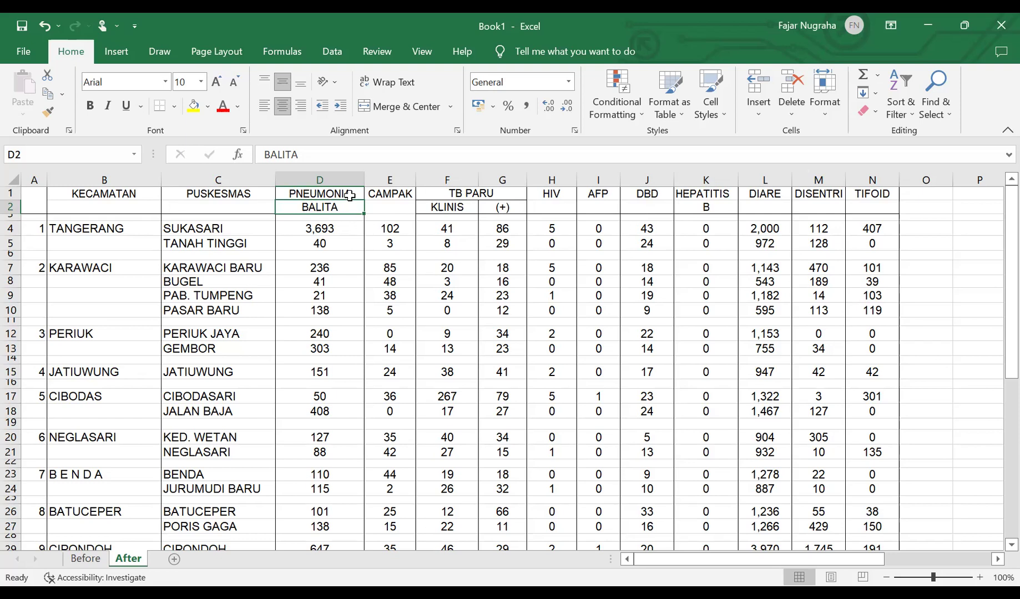
Step: Copy PNEUMONIA from D1 in front of BALITA so D2 reads PNEUMONIA BALITA, and fit column D to its text
left_click(321, 194)
left_click_drag(351, 151, 247, 145)
key("ctrl+c")
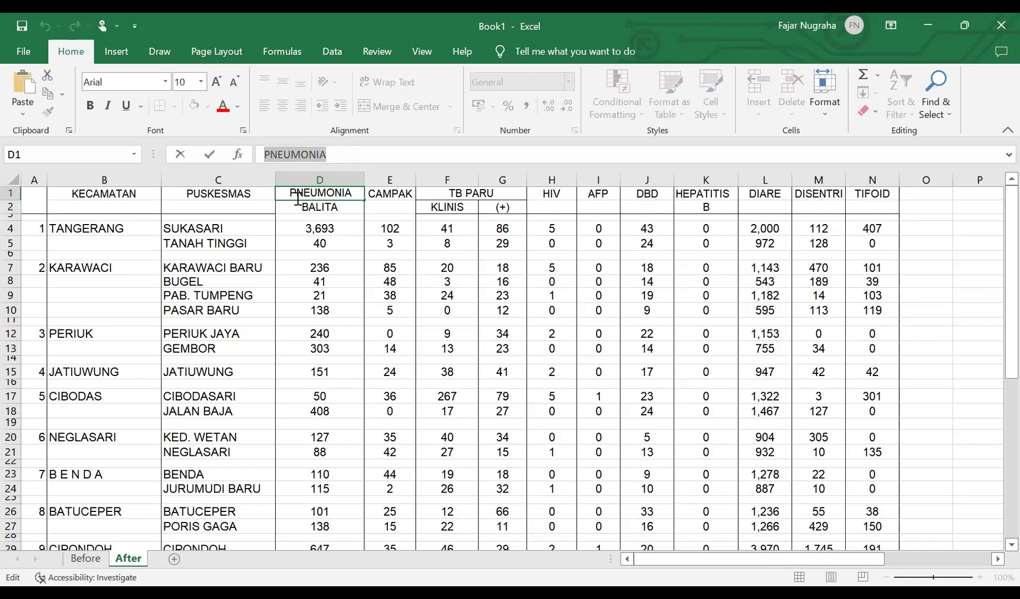
left_click(299, 206)
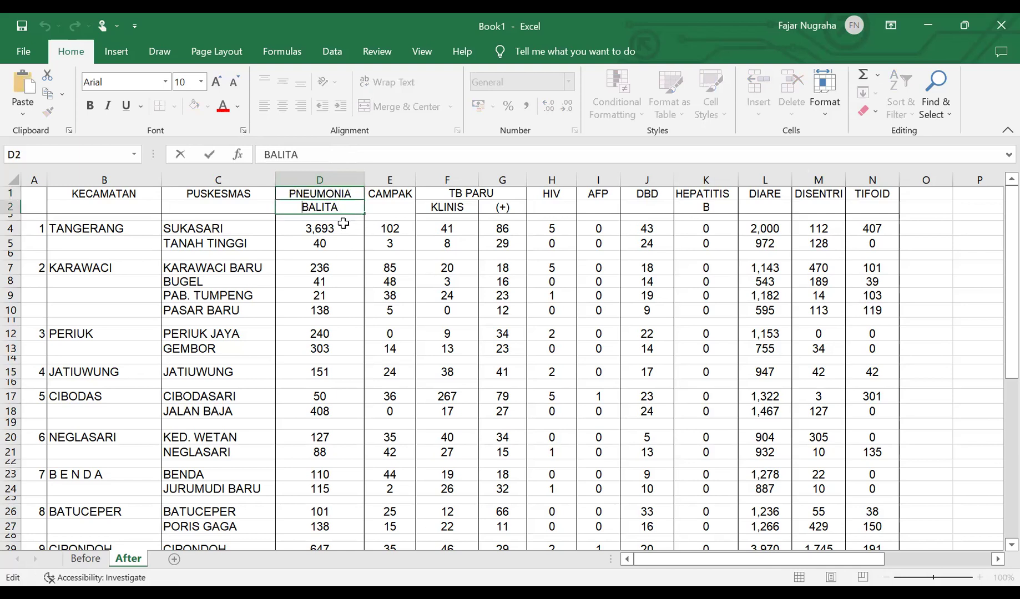
key("ctrl+v")
left_click_drag(328, 282, 328, 268)
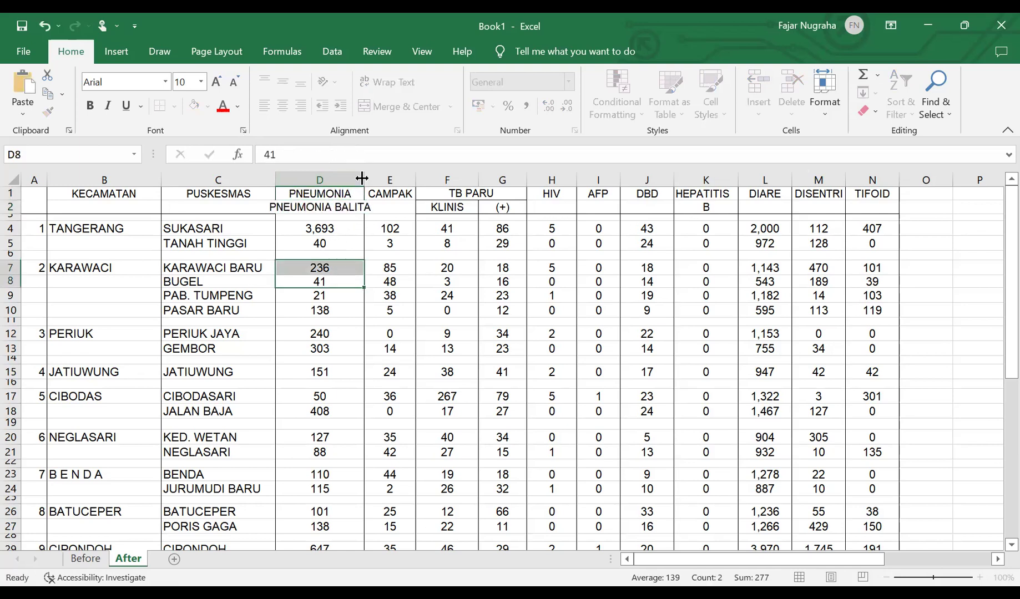
double_click(365, 176)
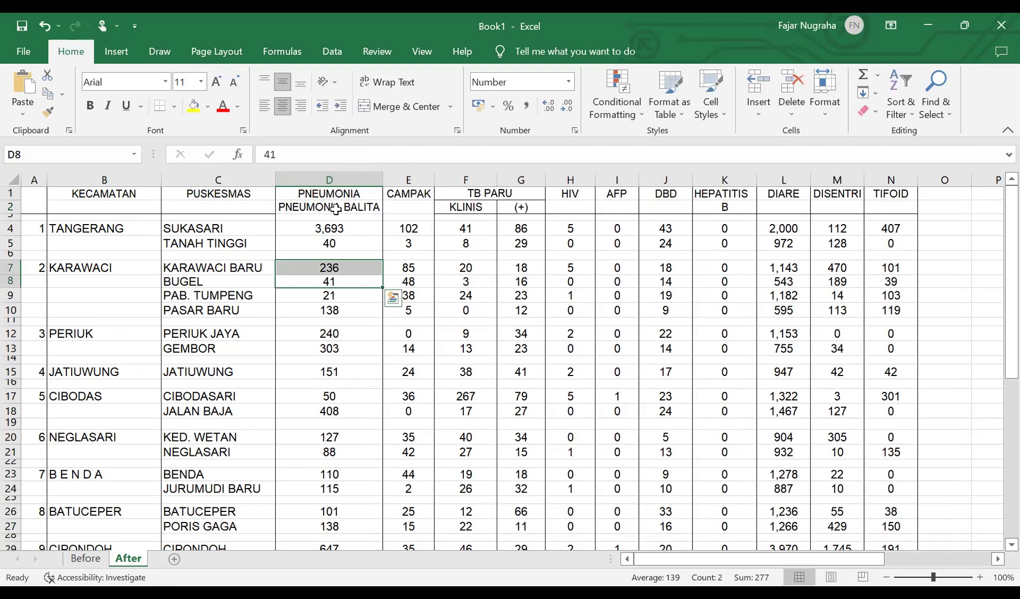
Step: Move the CAMPAK heading from E1 down to E2
left_click(409, 197)
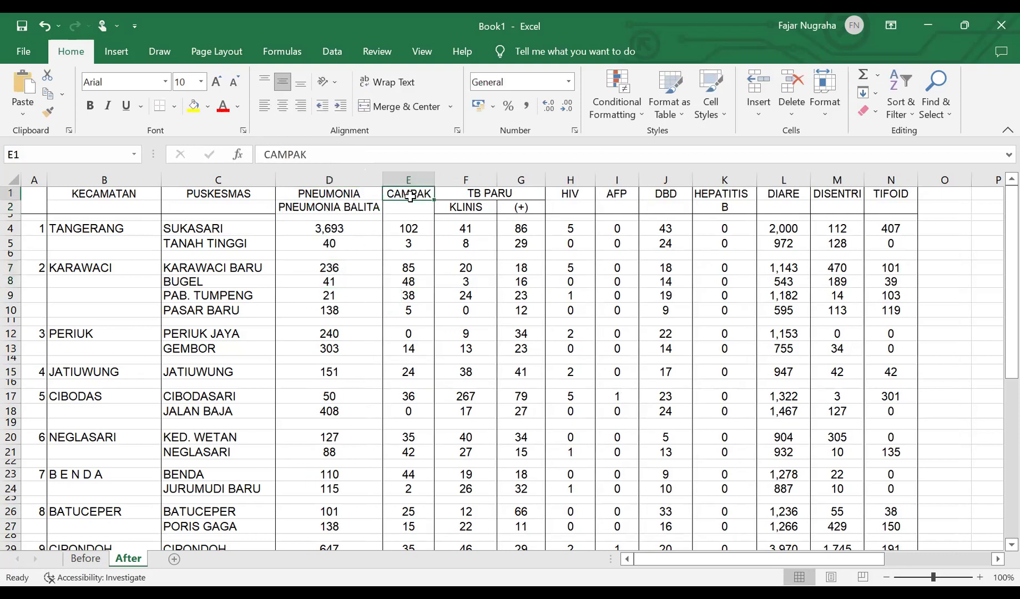
left_click_drag(411, 199, 411, 214)
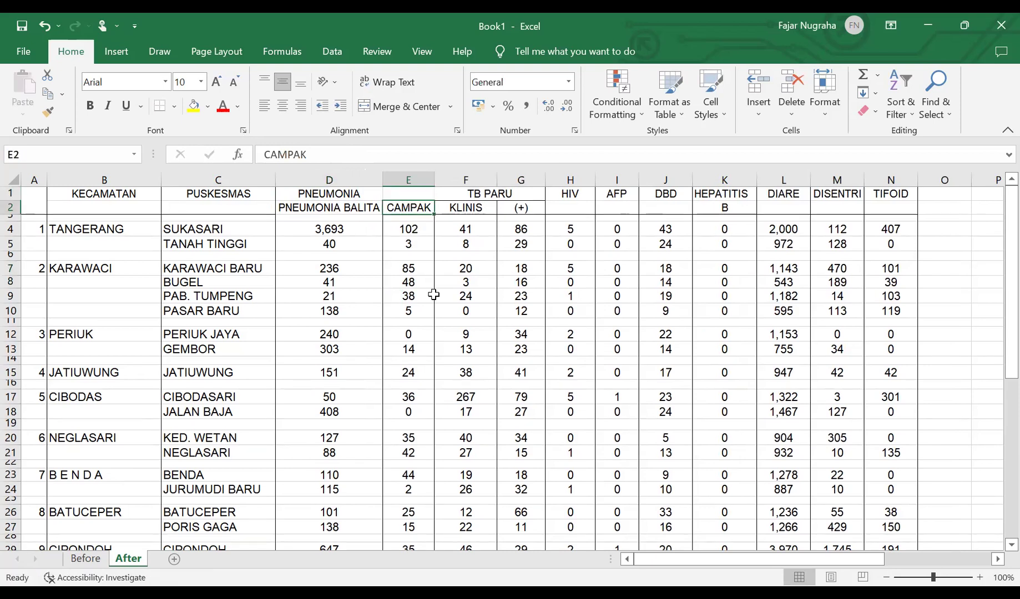
Step: Copy TB PARU from F1 into F2 so it reads TB PARU KLINIS, and fit column F to its text
left_click(483, 194)
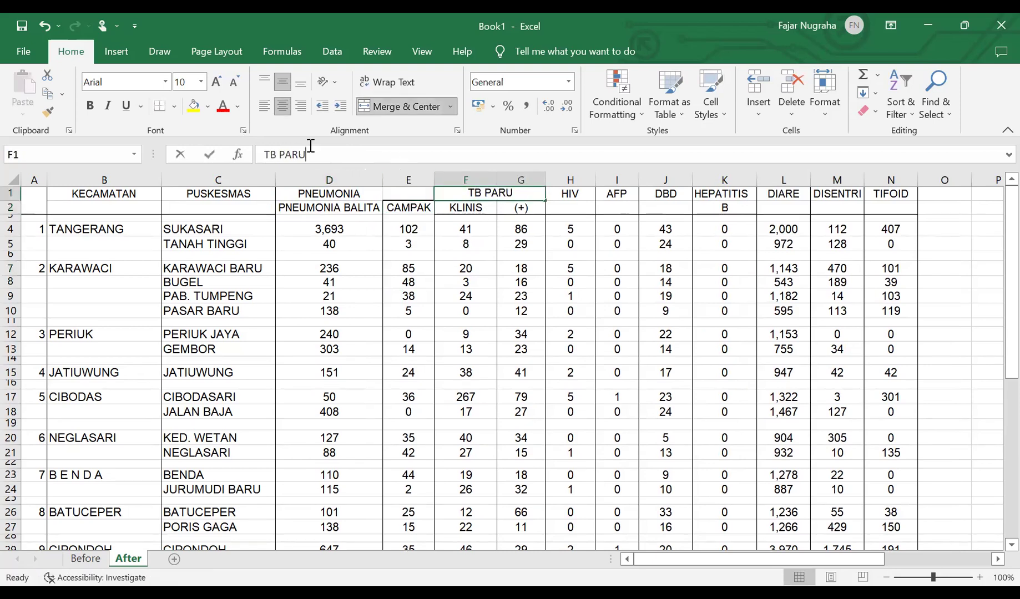
left_click_drag(307, 154, 225, 143)
key("ctrl+c")
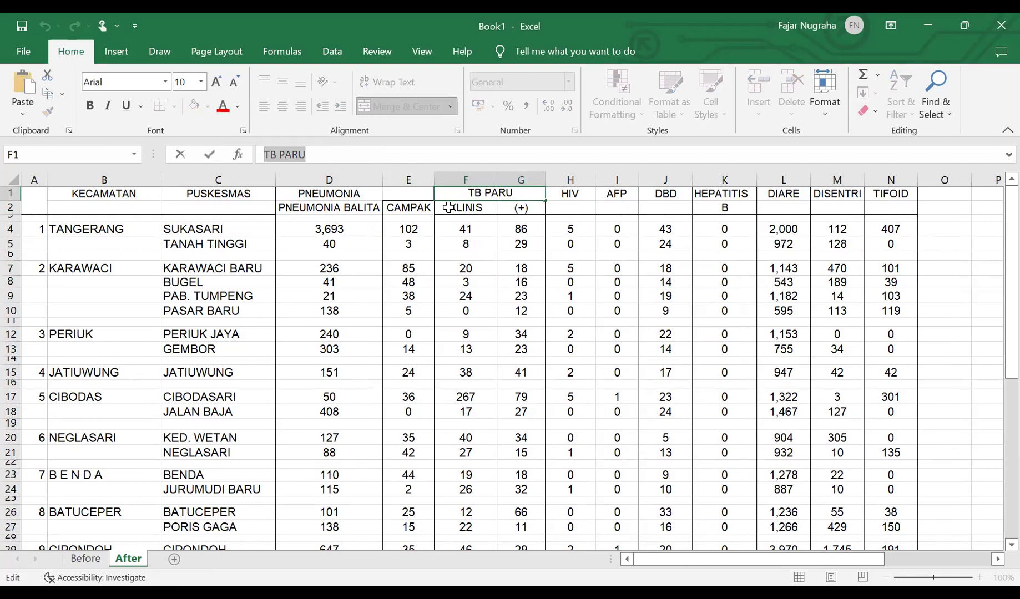
double_click(471, 208)
key("ctrl+v")
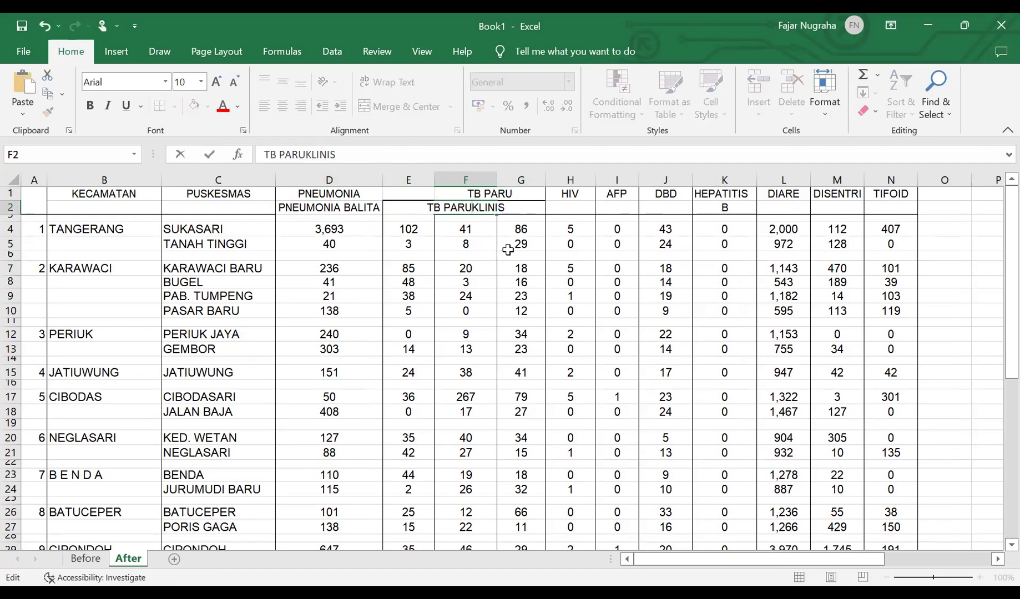
left_click_drag(478, 279, 475, 269)
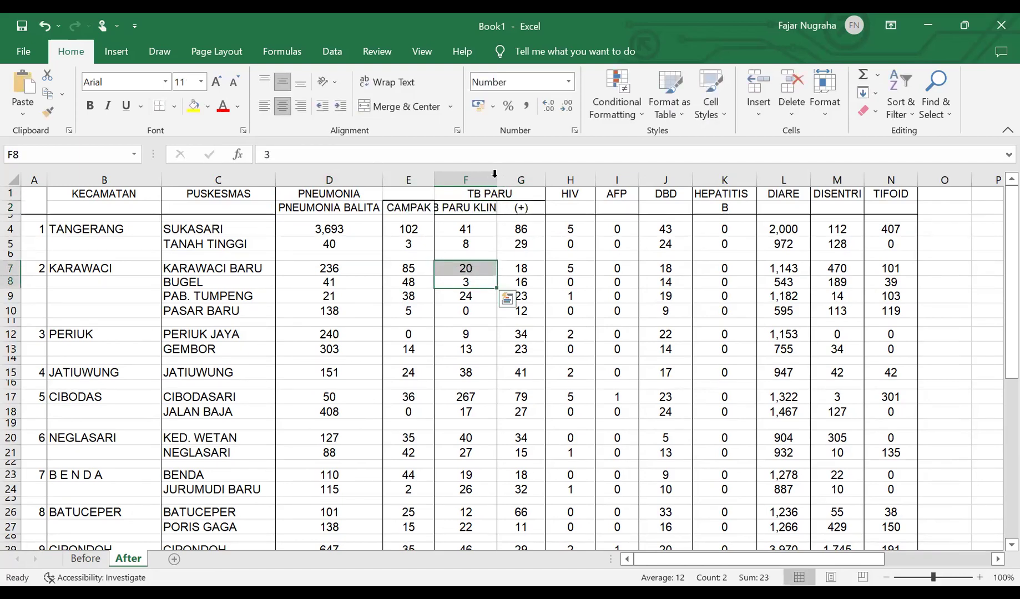
key("alt+h")
key("o")
key("i")
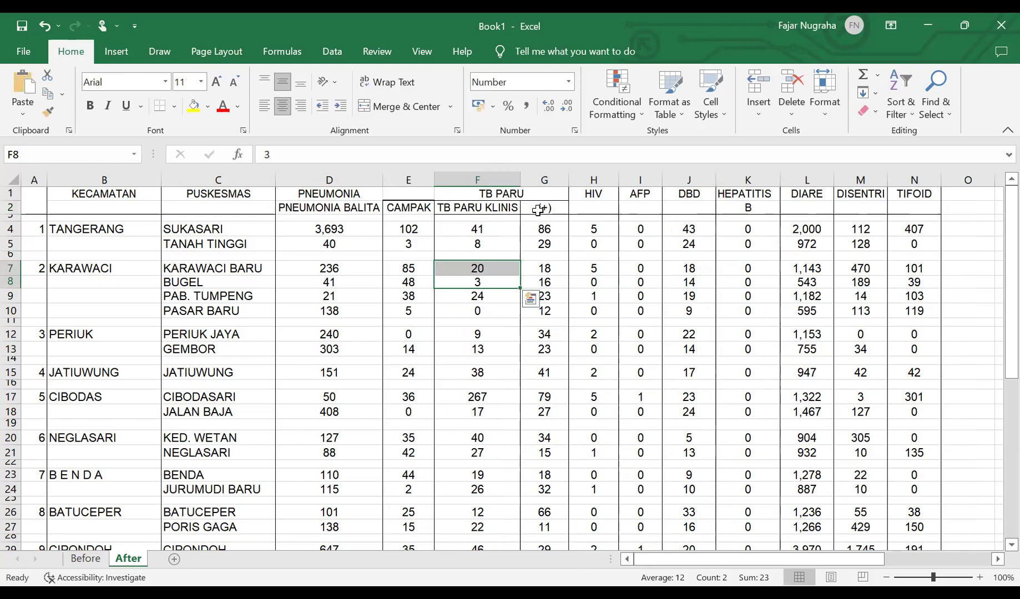
Step: Change the G2 heading to TB PARU (+) and fit column G to its text
left_click(539, 209)
double_click(539, 209)
type("TB PARU")
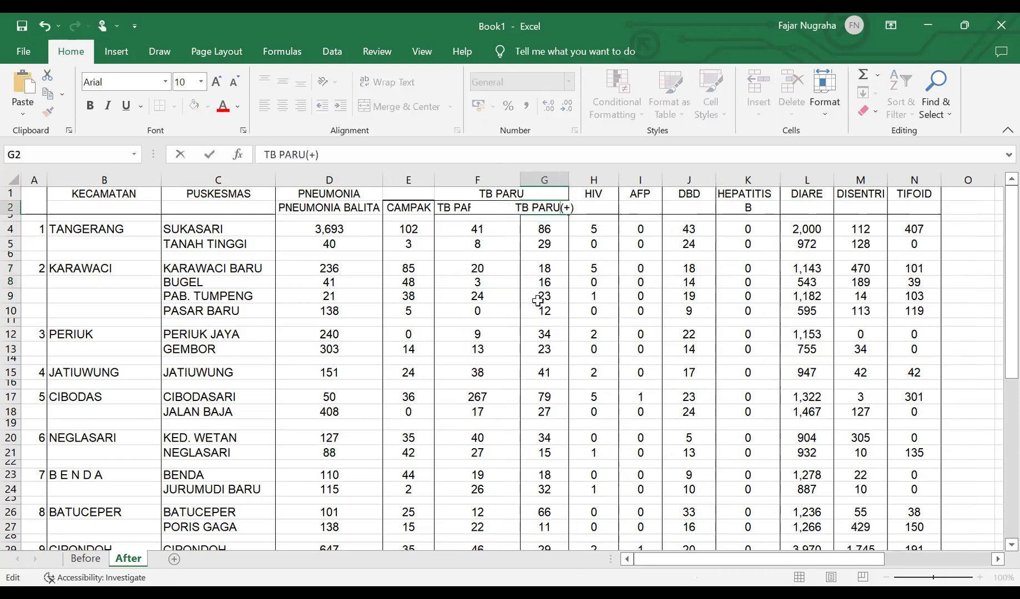
left_click(538, 308)
double_click(569, 180)
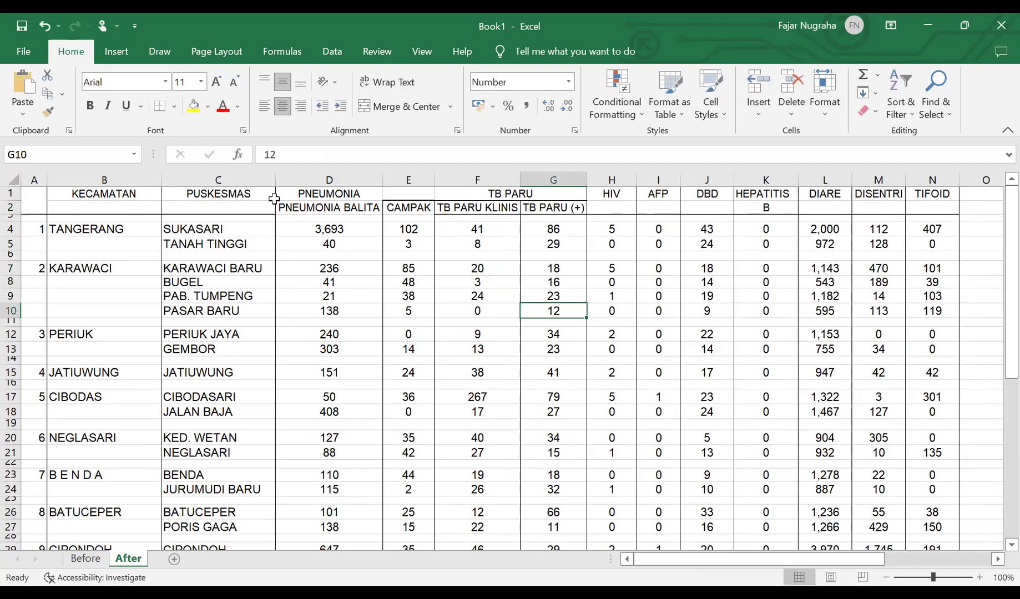
Step: Move the KECAMATAN and PUSKESMAS headings from row 1 down to B2 and C2
left_click_drag(117, 193, 143, 207)
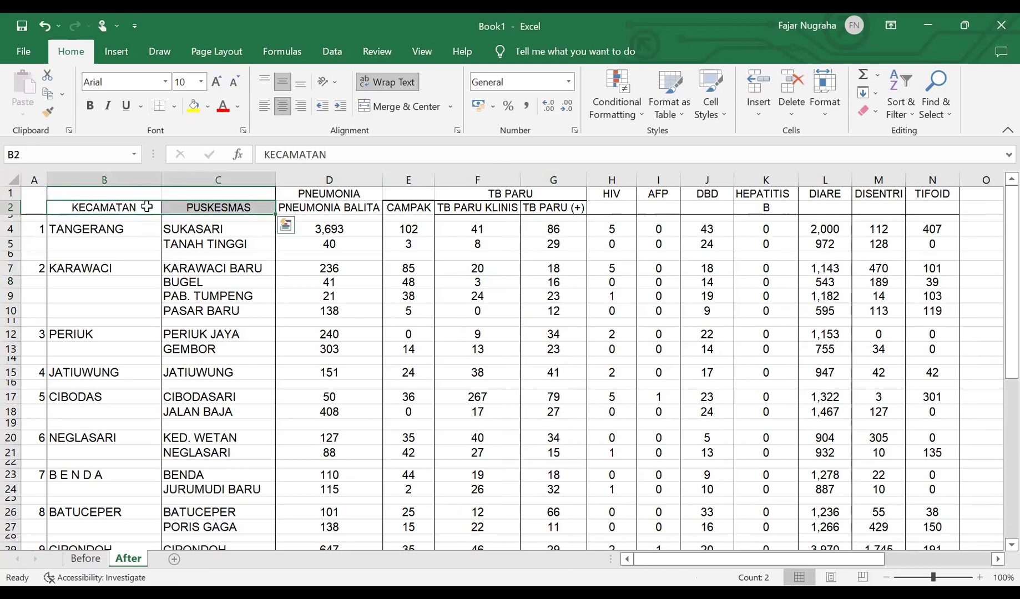
Step: Move the HIV, AFP and DBD headings from row 1 down to H2:J2
left_click(616, 193)
left_click_drag(630, 194, 696, 212)
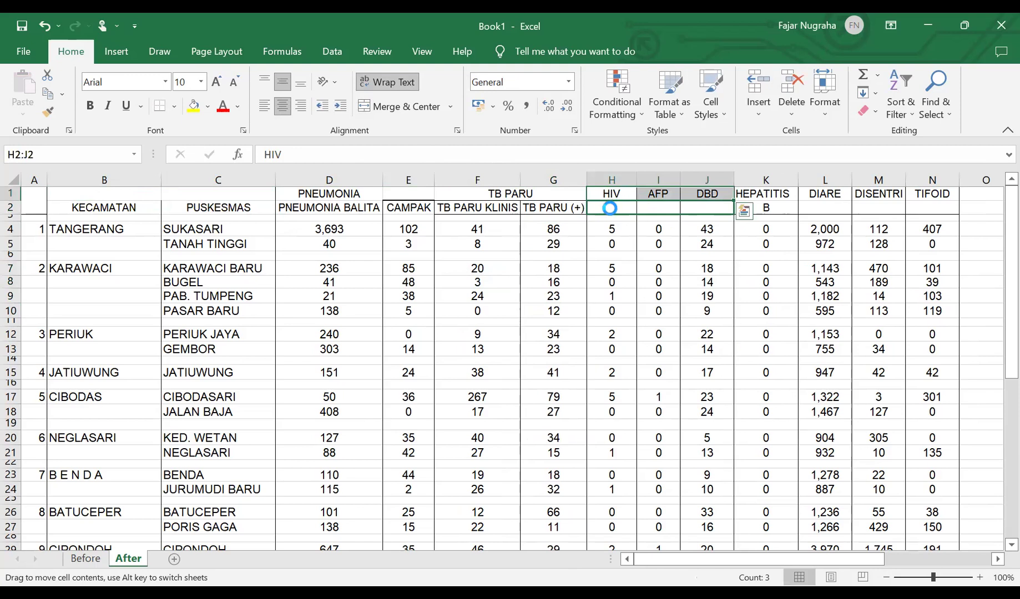
Step: Copy HEPATITIS from K1 into K2 so it reads HEPATITIS B, and fit column K to its text
left_click(756, 192)
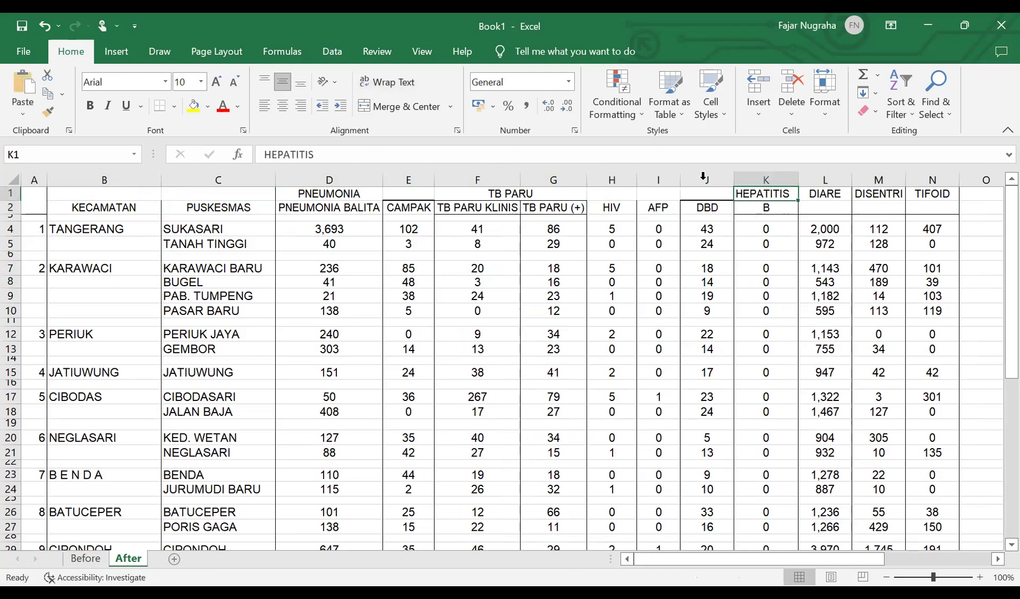
left_click_drag(317, 154, 220, 151)
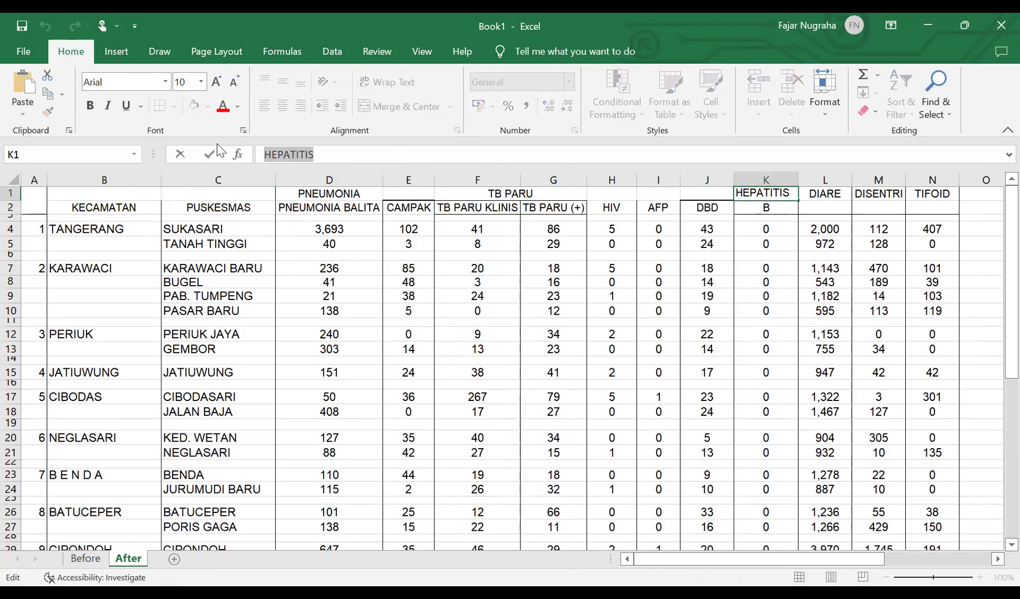
left_click(760, 206)
double_click(760, 206)
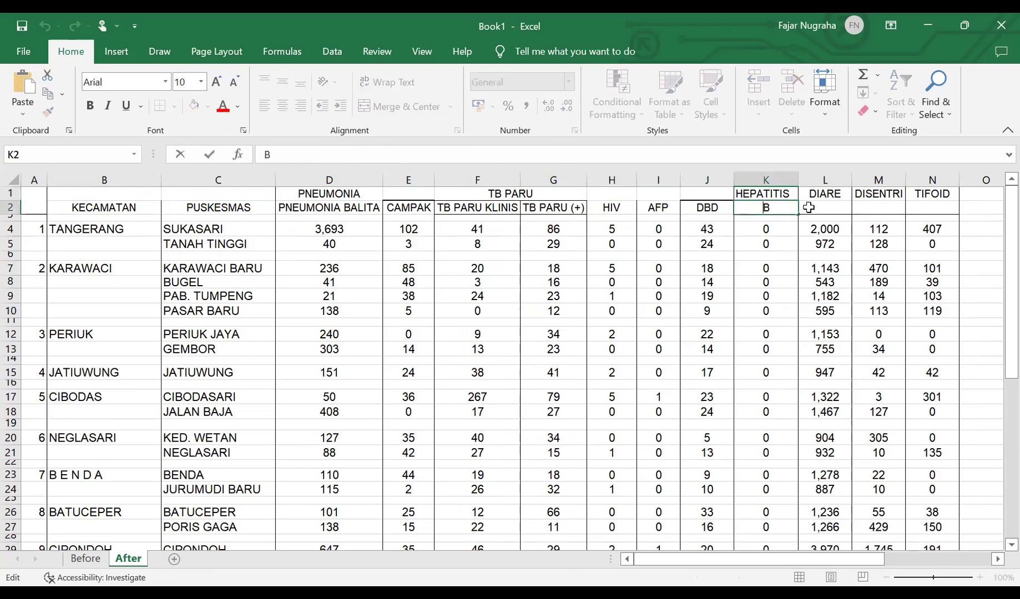
key("ctrl+v")
left_click(764, 292)
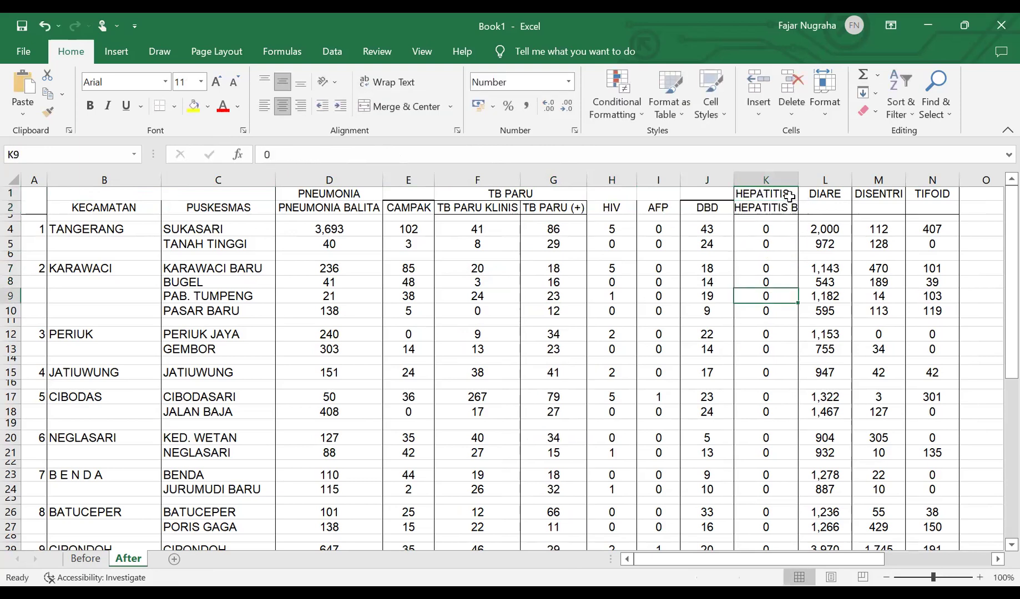
double_click(795, 182)
Step: Move the DIARE, DISENTRI and TIFOID headings from row 1 down to L2:N2
left_click_drag(820, 194, 885, 217)
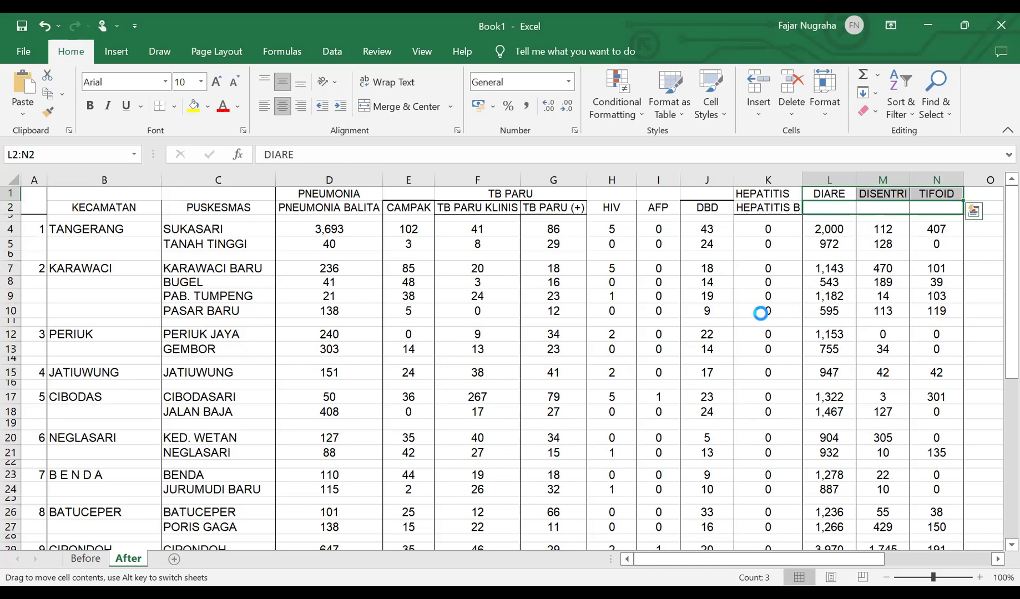
left_click(768, 282)
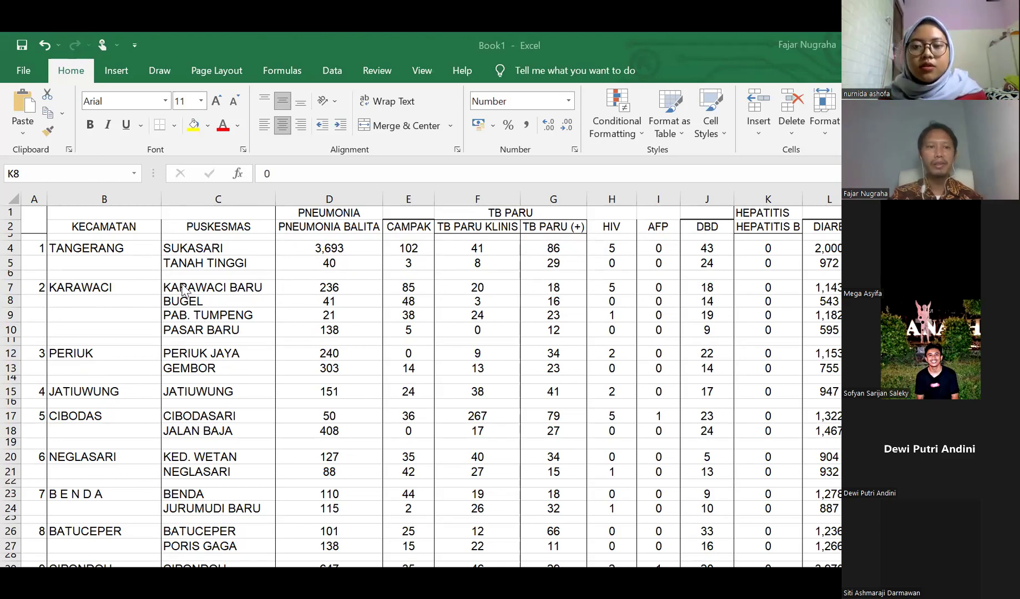
Step: Delete row 1 with the old group headings from the After sheet
left_click(298, 300)
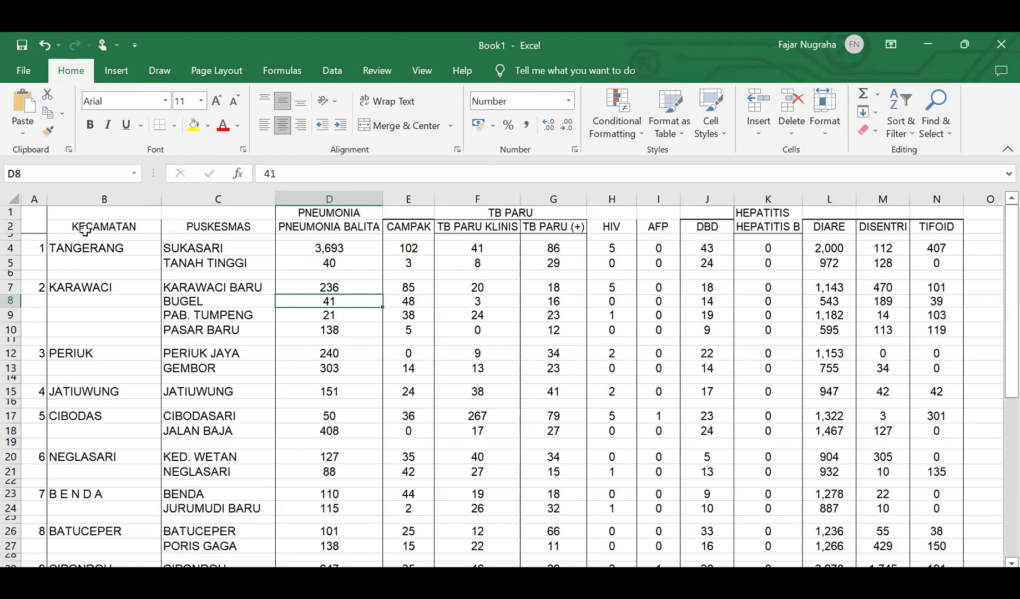
left_click(10, 213)
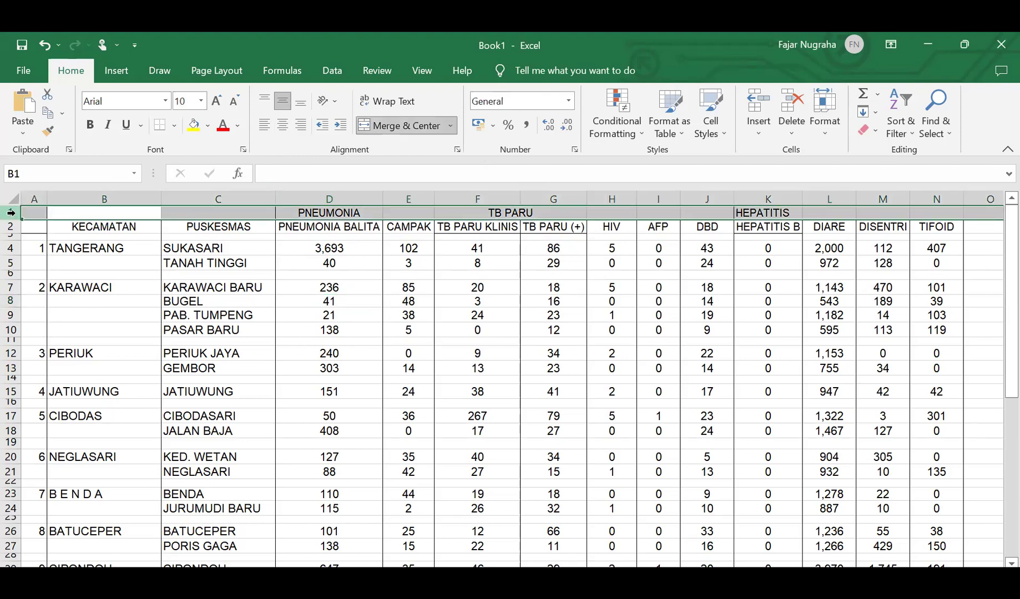
left_click(350, 213)
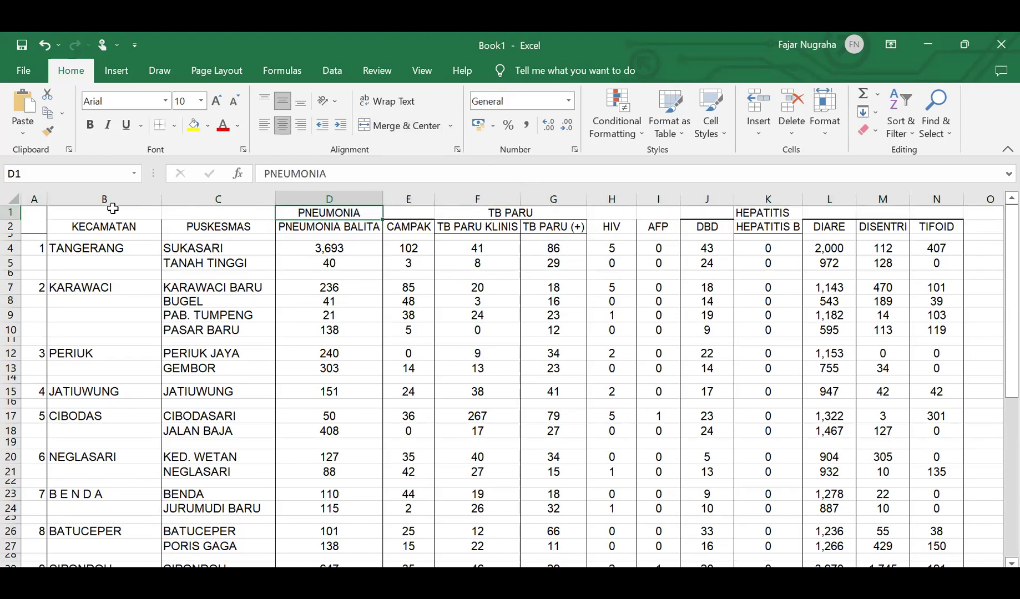
left_click(10, 213)
right_click(11, 212)
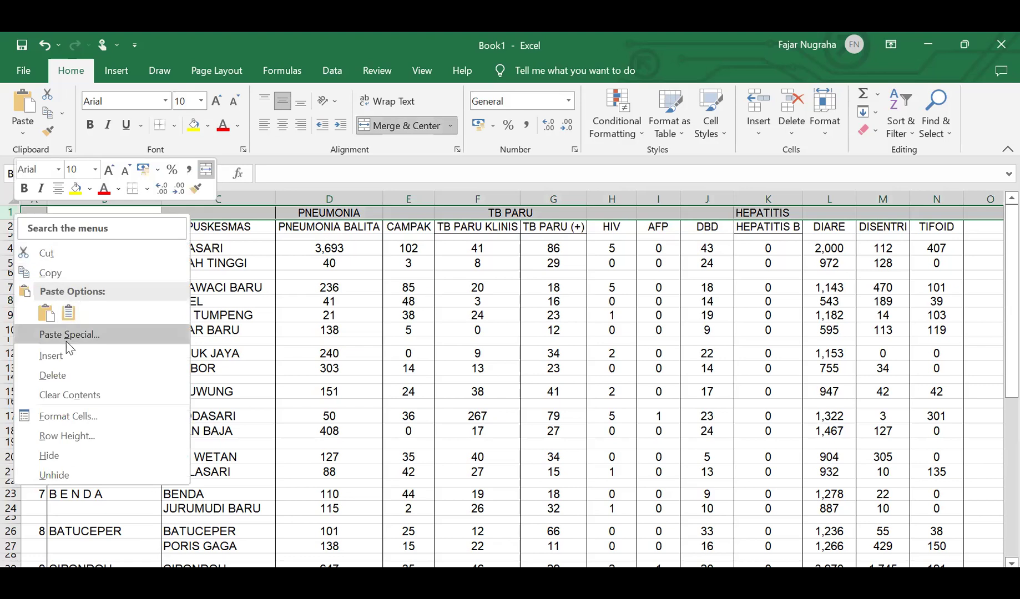
left_click(60, 373)
left_click(261, 316)
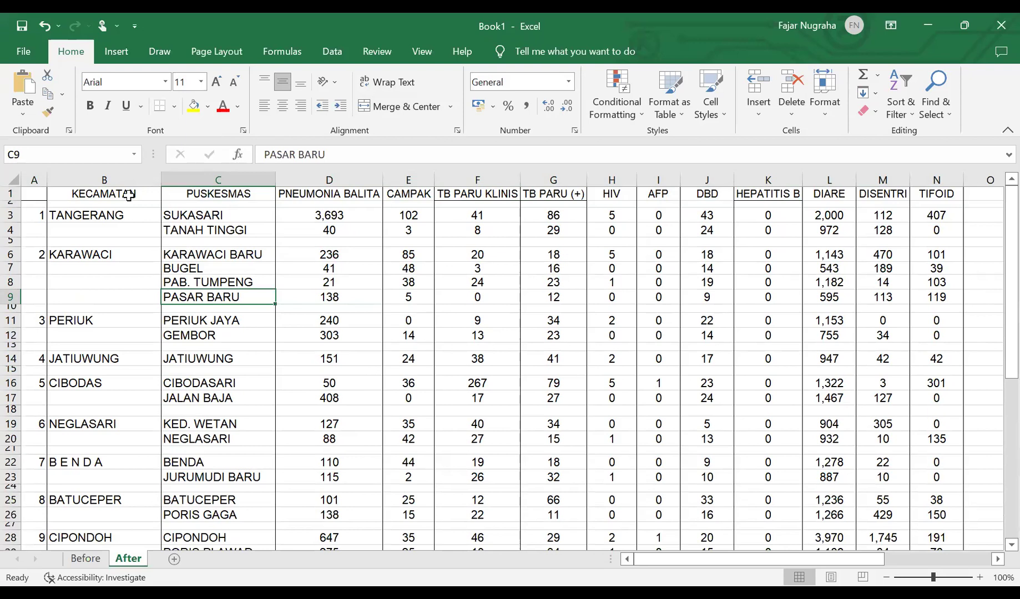
left_click(329, 194)
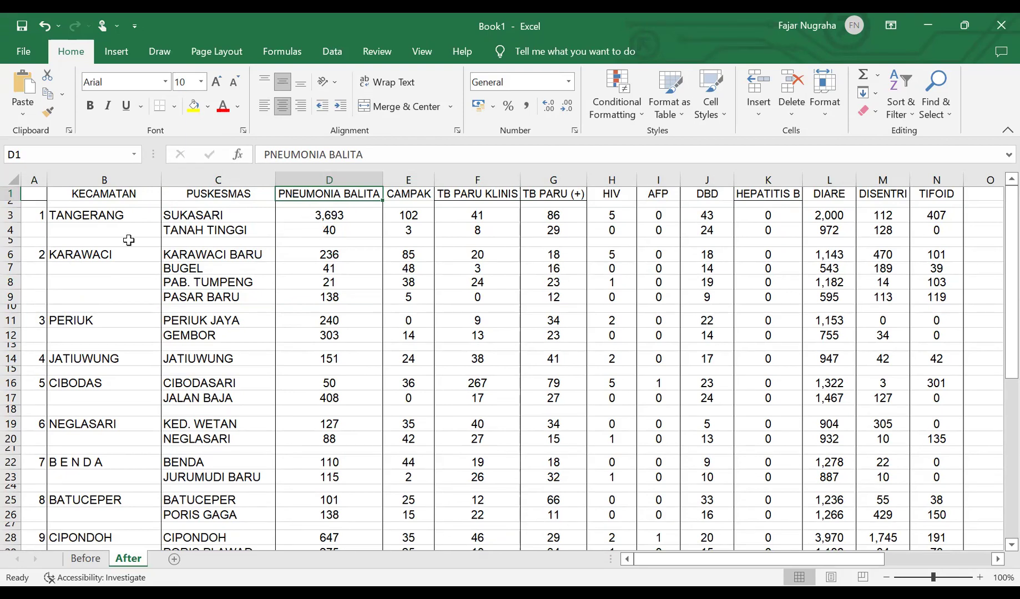
left_click(6, 204)
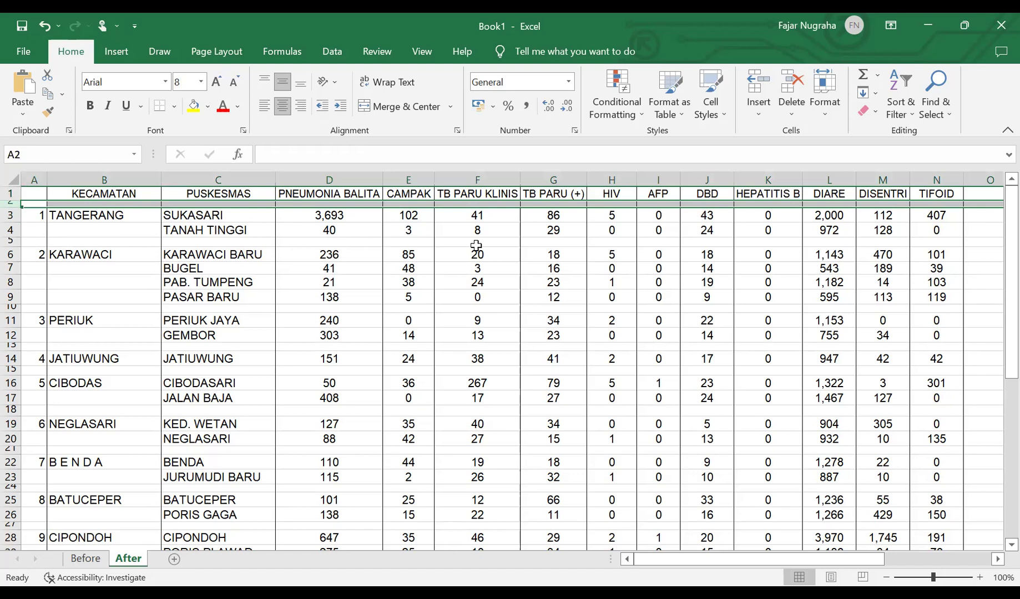
left_click(304, 194)
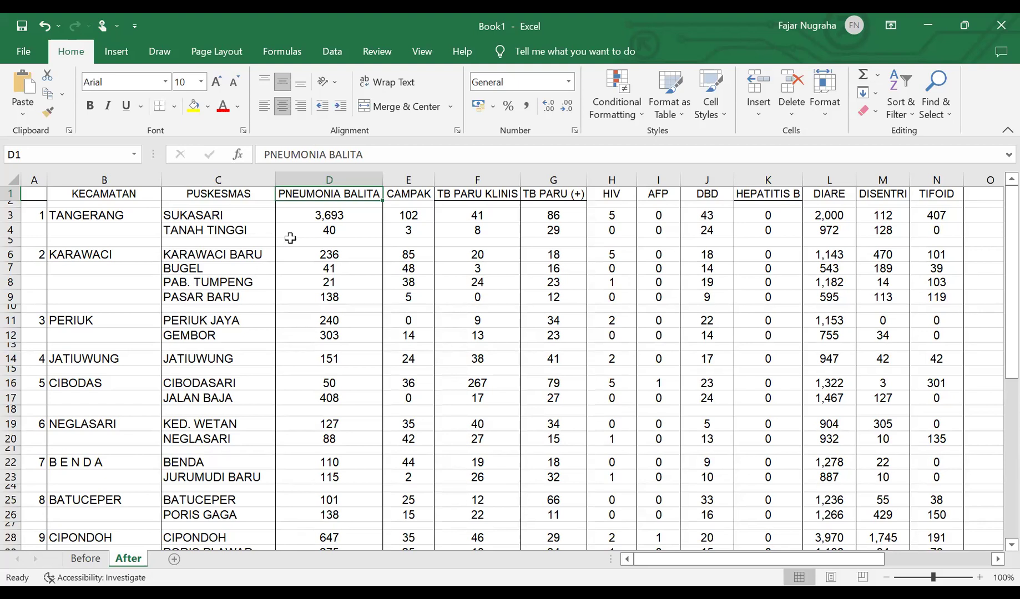
left_click(311, 203)
left_click(313, 190)
left_click_drag(33, 195, 342, 175)
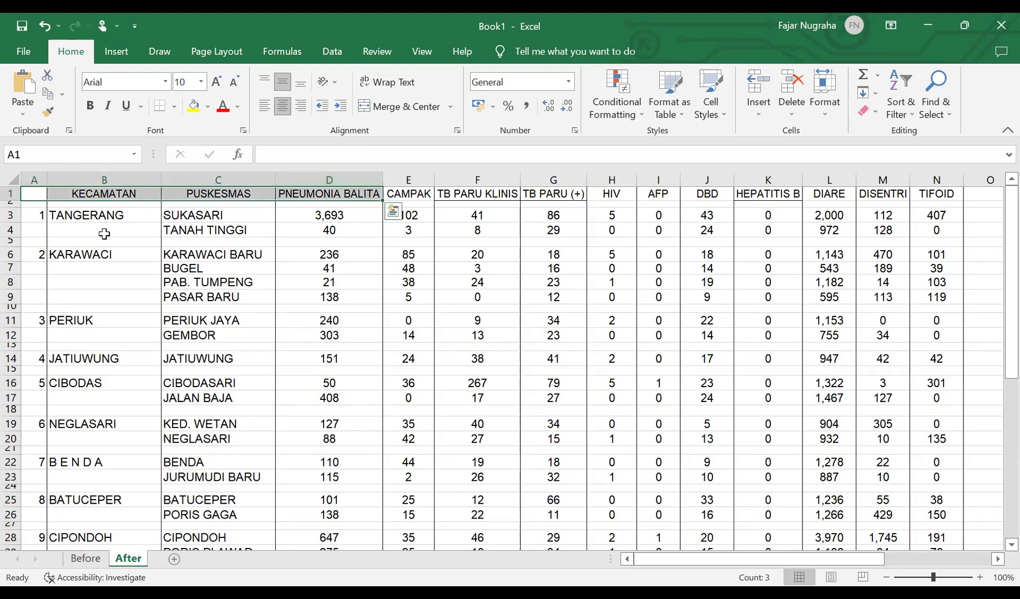
Step: Delete column A with the row numbers so the table starts at KECAMATAN
left_click(33, 176)
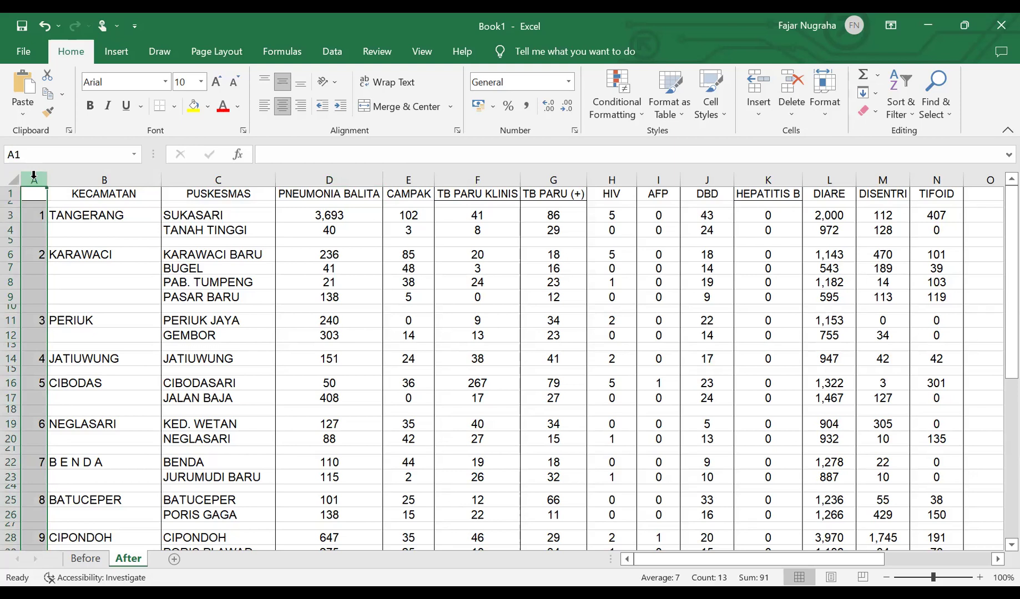
right_click(33, 176)
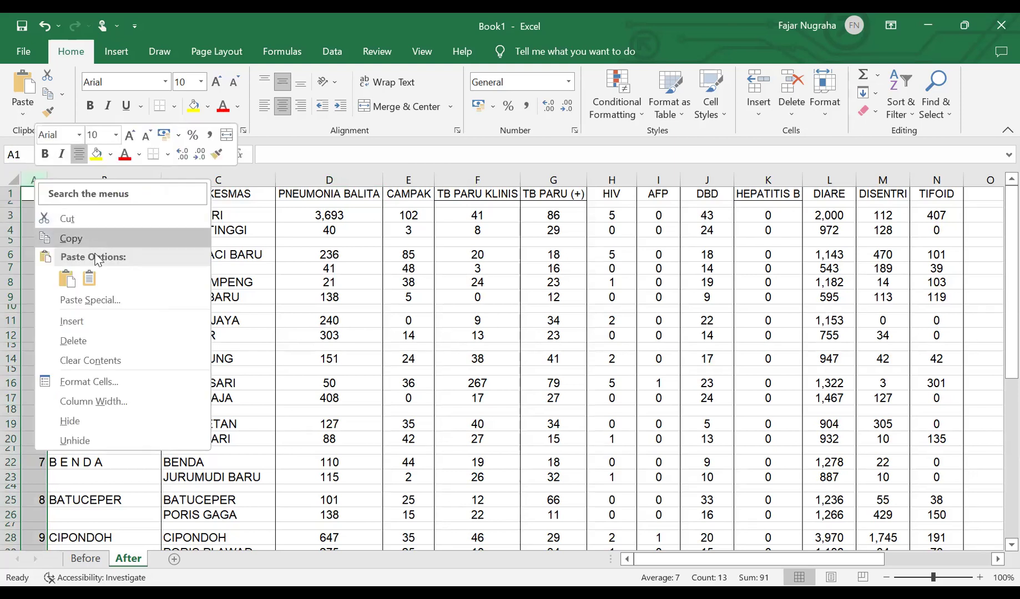
left_click(104, 341)
left_click(142, 320)
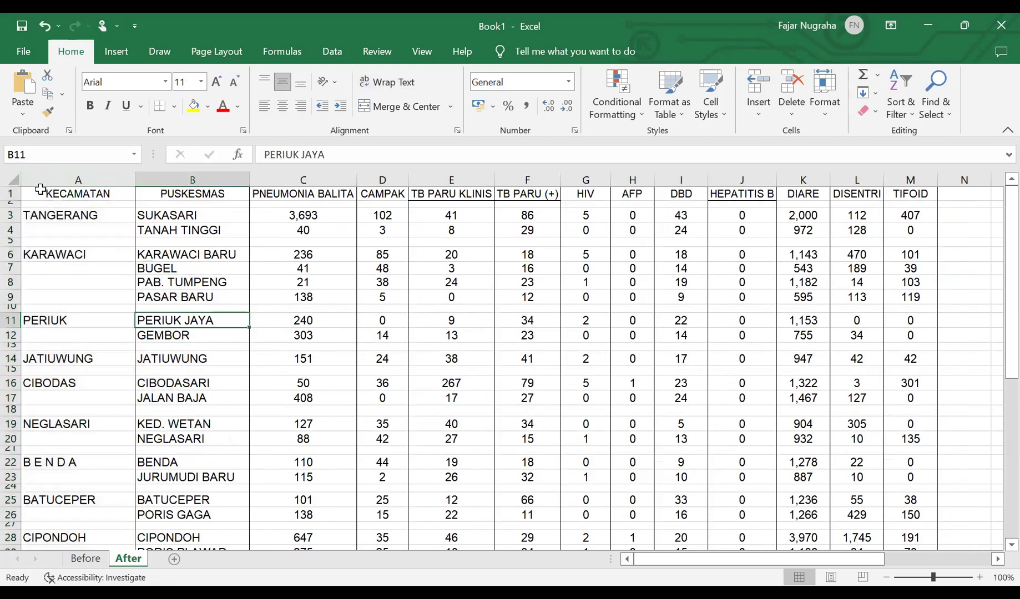
Step: Copy the whole heading row 1 of the After sheet into row 1 of a new sheet
left_click(100, 191)
left_click_drag(100, 191, 903, 193)
left_click(10, 192)
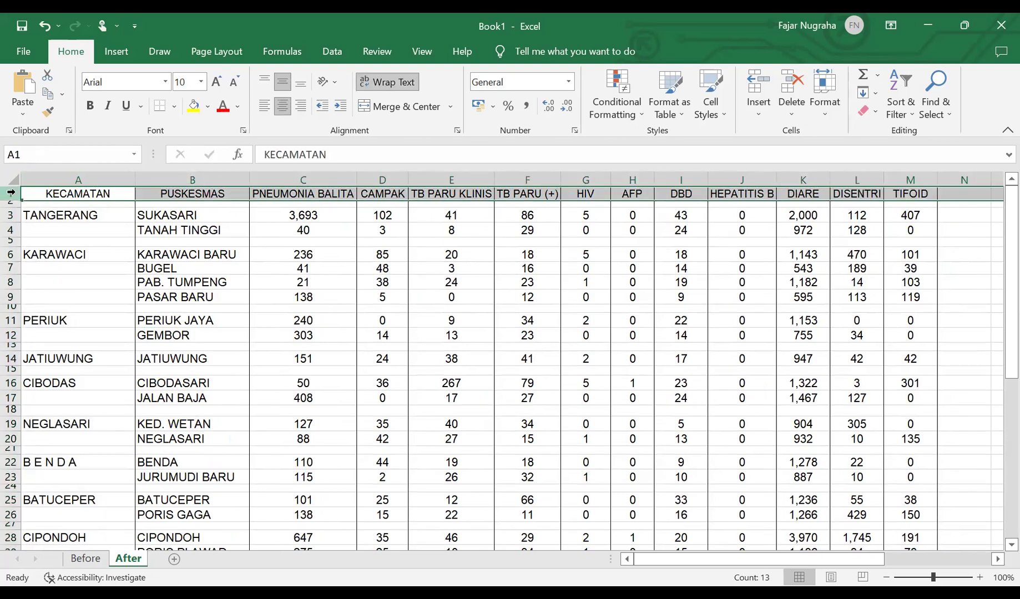
key("ctrl+c")
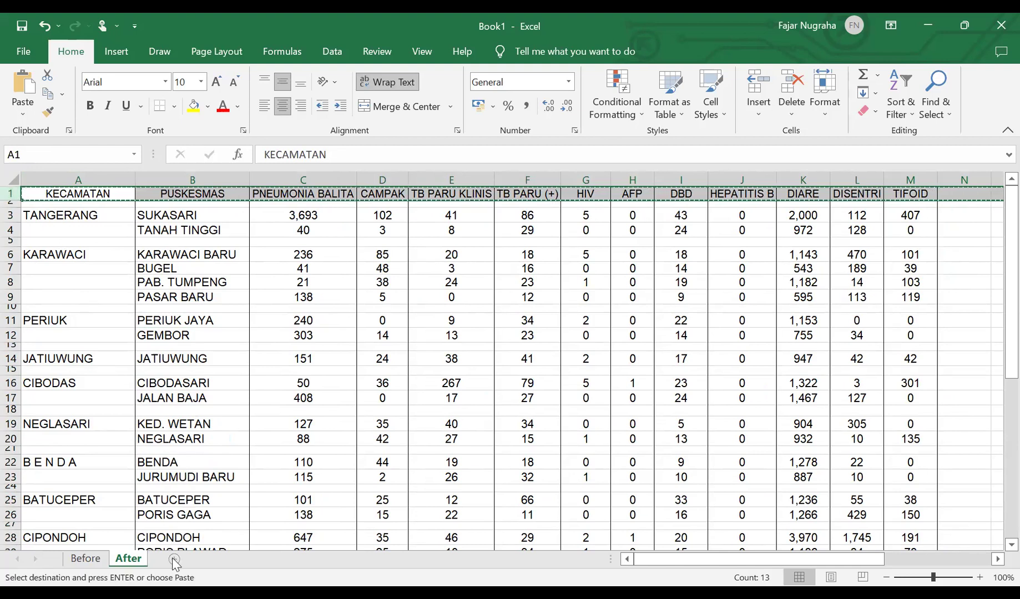
left_click(174, 560)
key("ctrl+v")
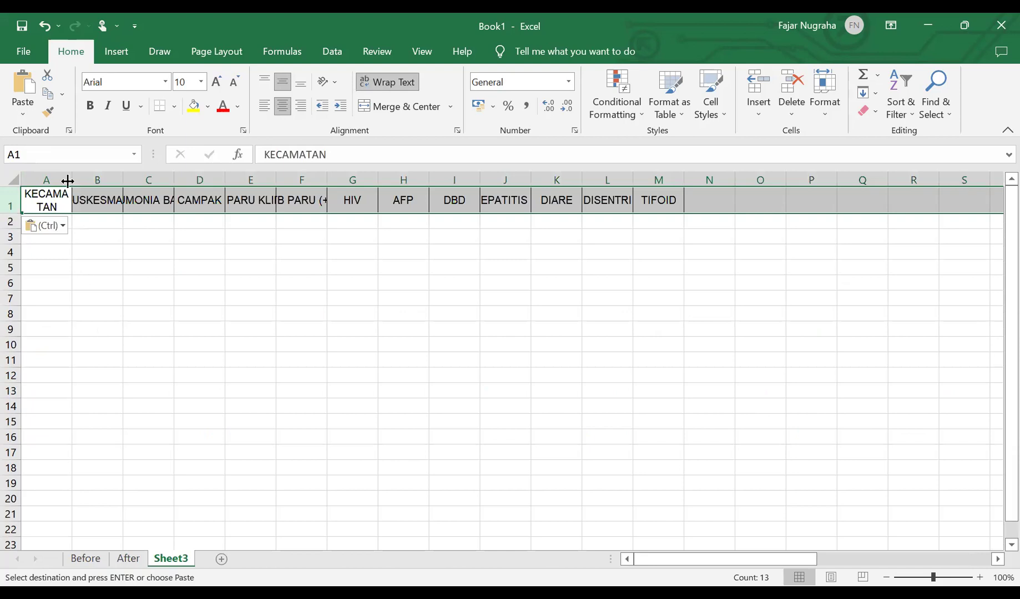
Step: Fit all columns of the new sheet to the text of their headings
key("ctrl+w")
left_click(13, 180)
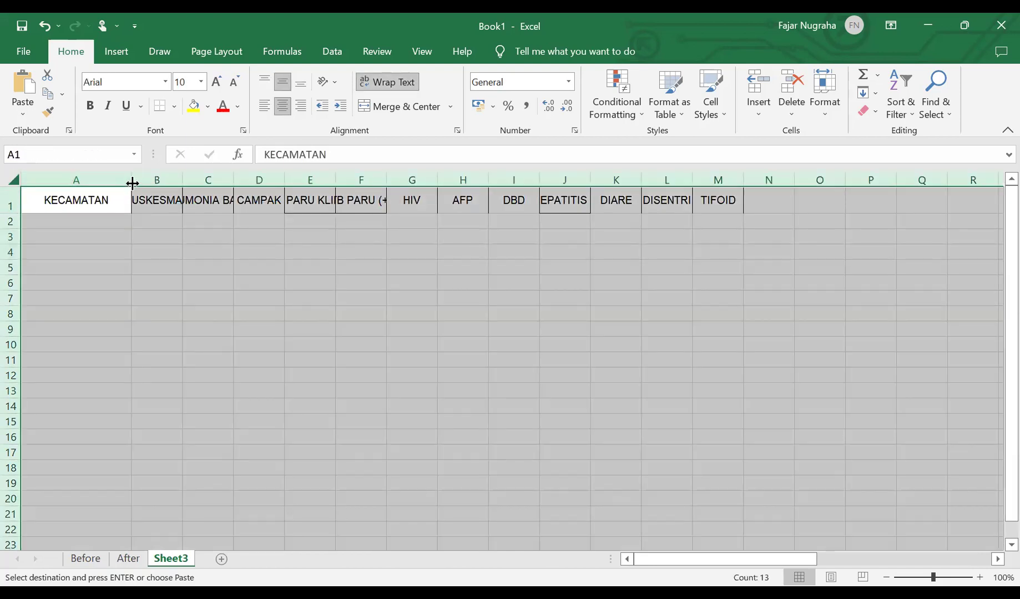
double_click(132, 183)
left_click(149, 251)
key("Up")
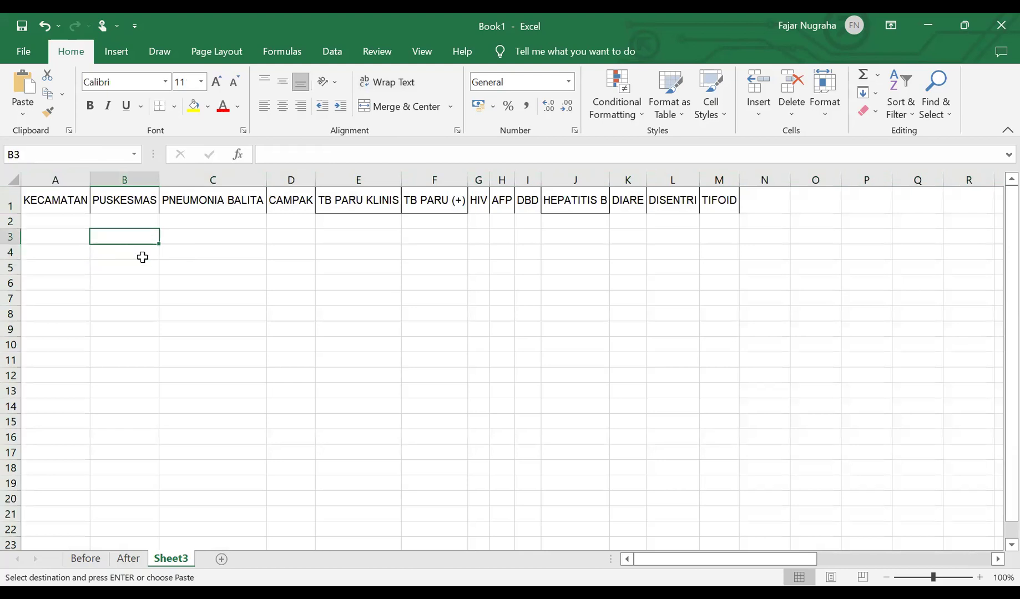
Step: Rename the new sheet as Code Book
double_click(175, 558)
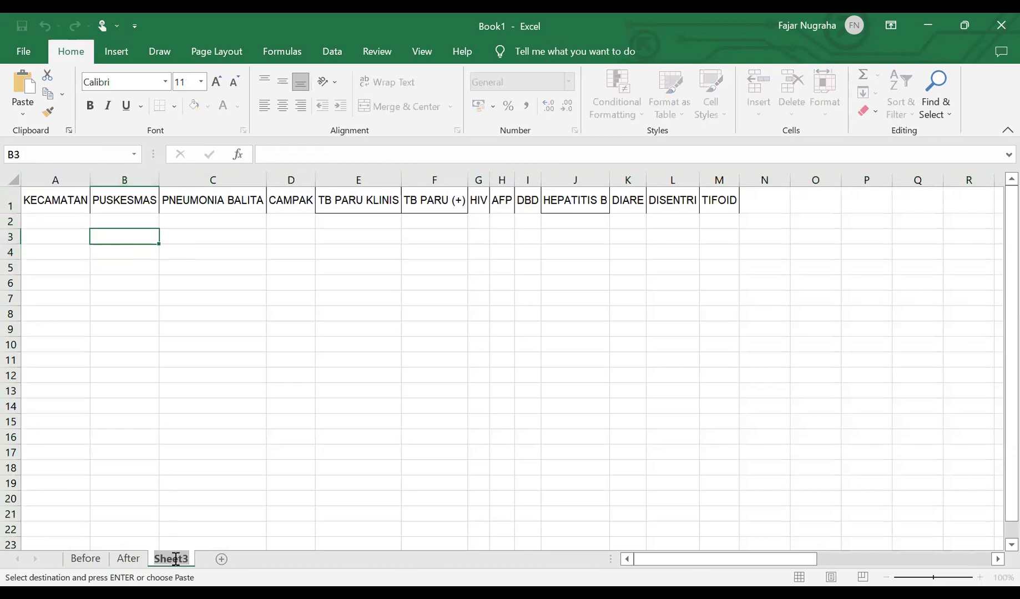
type("Co")
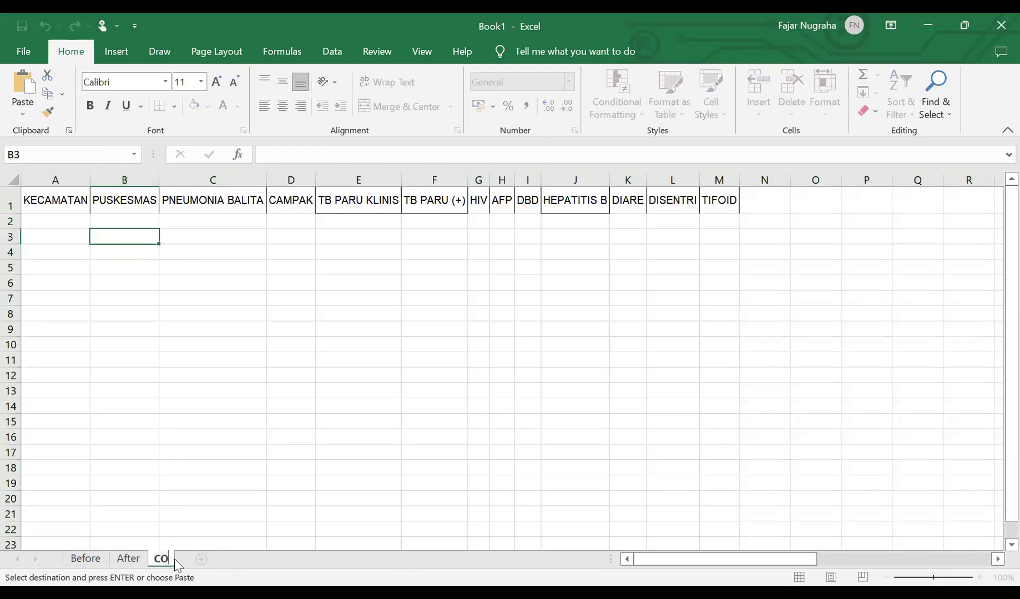
type("de Book")
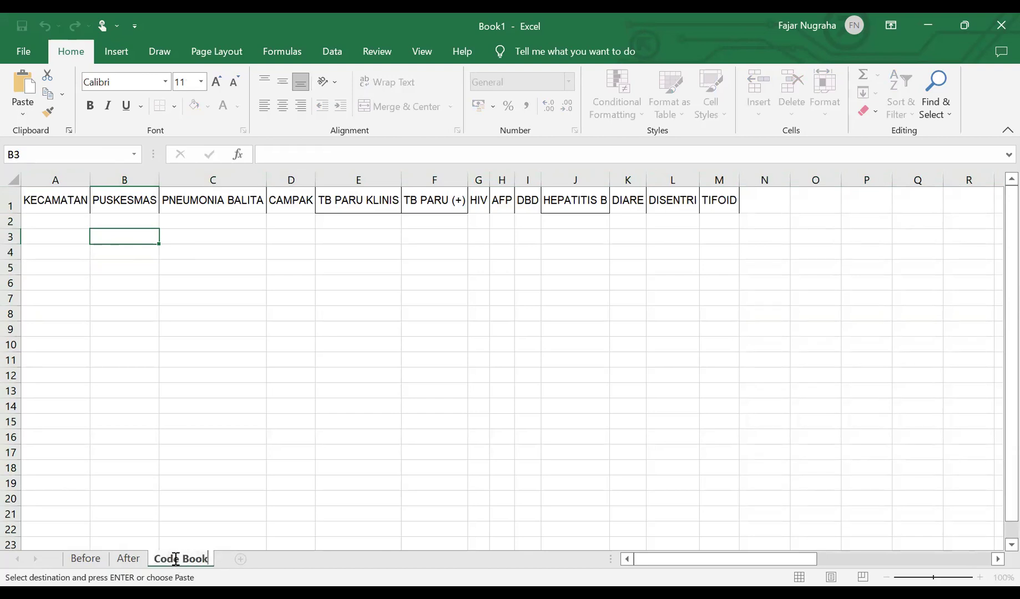
left_click(201, 436)
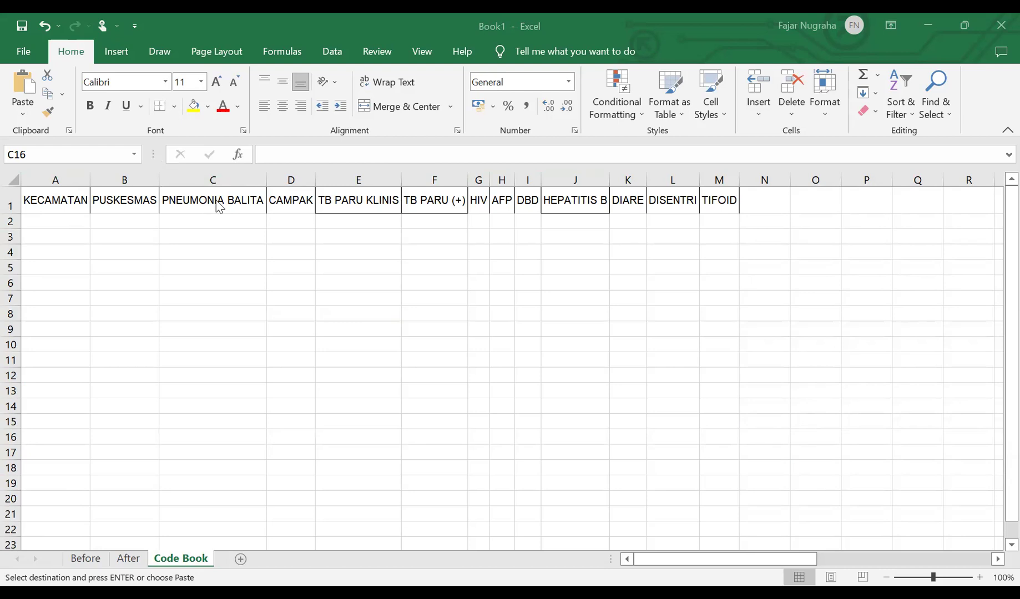
Step: Copy the KECAMATAN and PUSKESMAS headings from A1:B1 into A2:B2 of the Code Book sheet
left_click(185, 221)
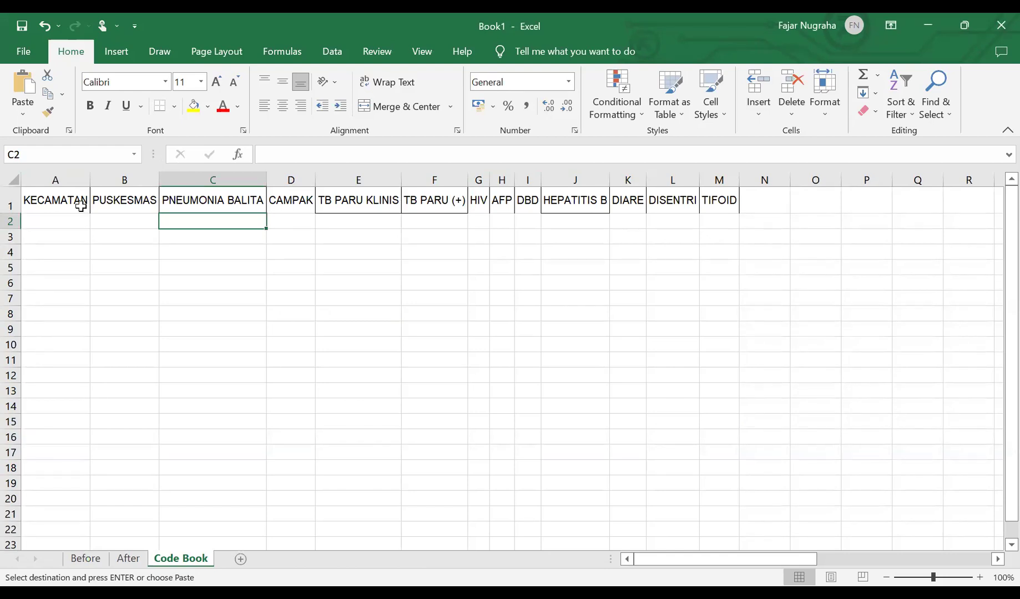
left_click(54, 224)
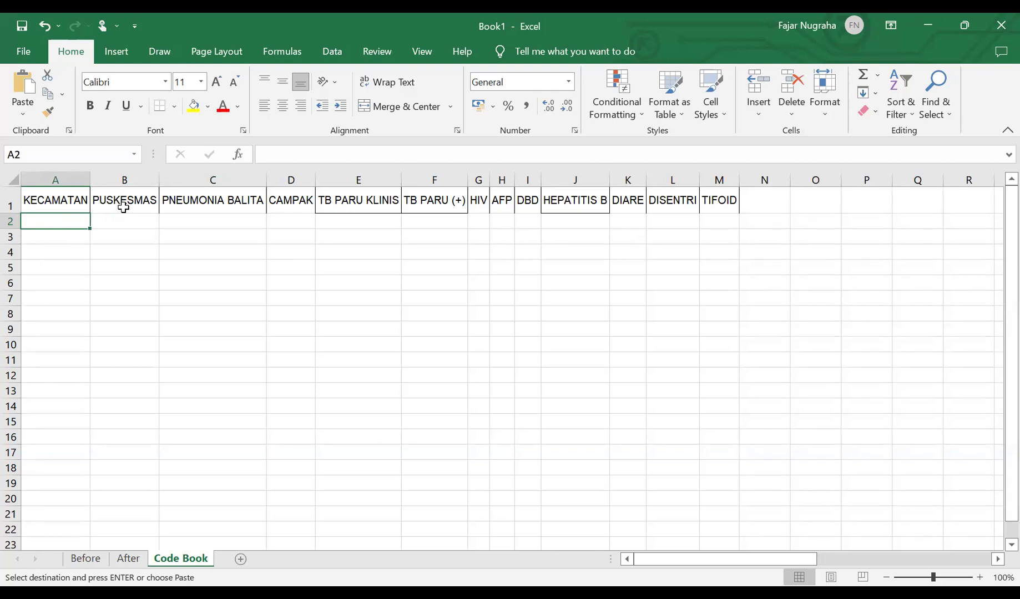
left_click(93, 219)
left_click_drag(81, 201, 107, 201)
key("ctrl+v")
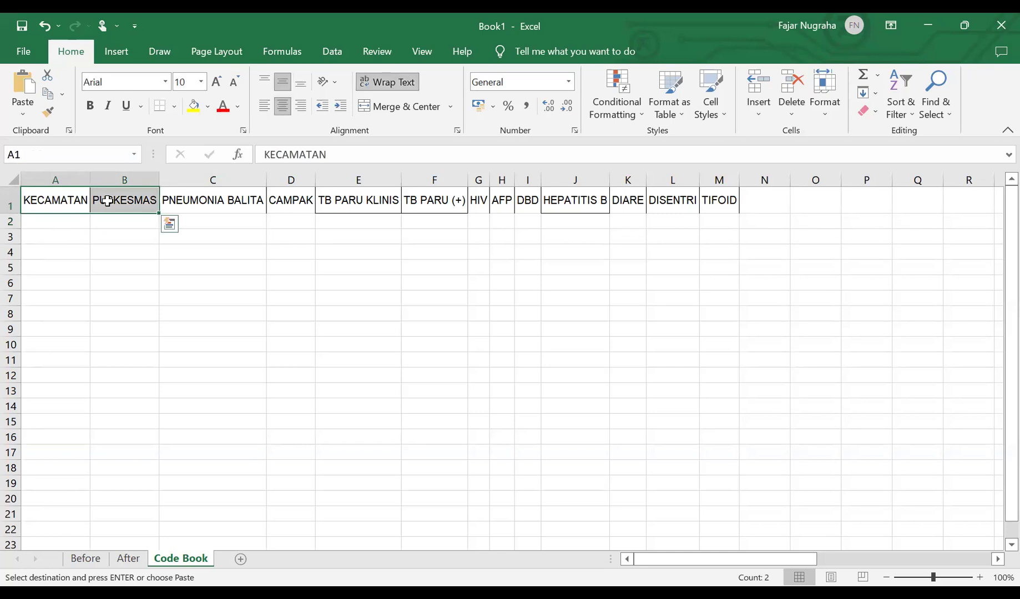
left_click(64, 221)
key("ctrl+v")
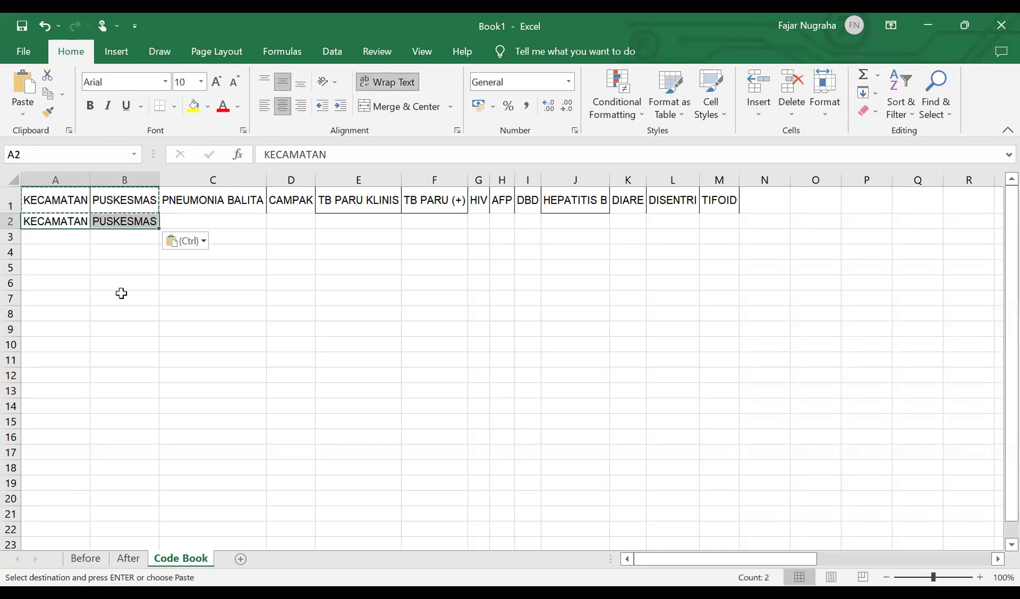
left_click(121, 293)
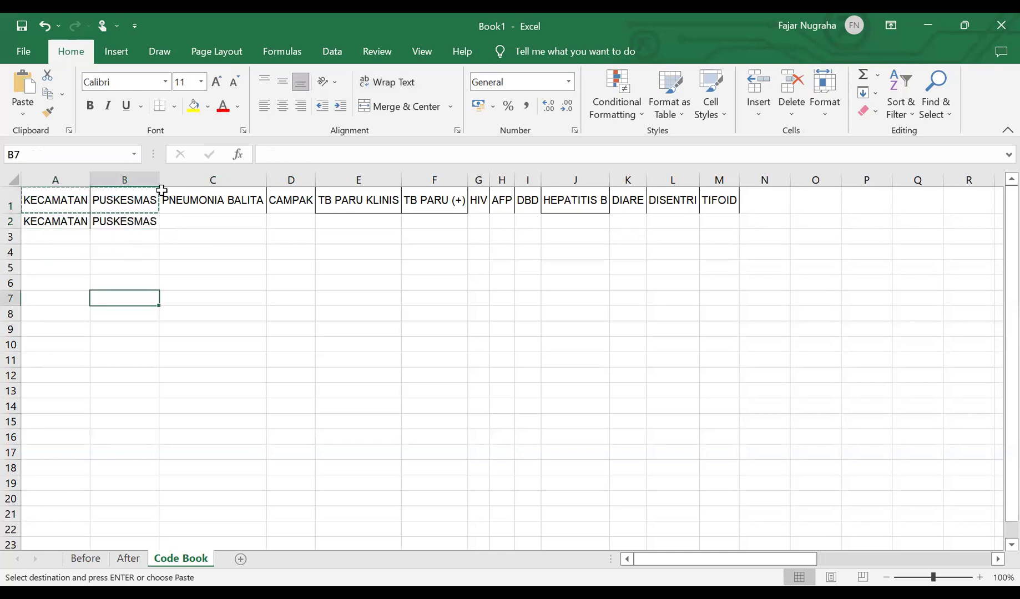
Step: Enter the short code PNEU_BLT in C2 for the PNEUMONIA BALITA heading
left_click(172, 218)
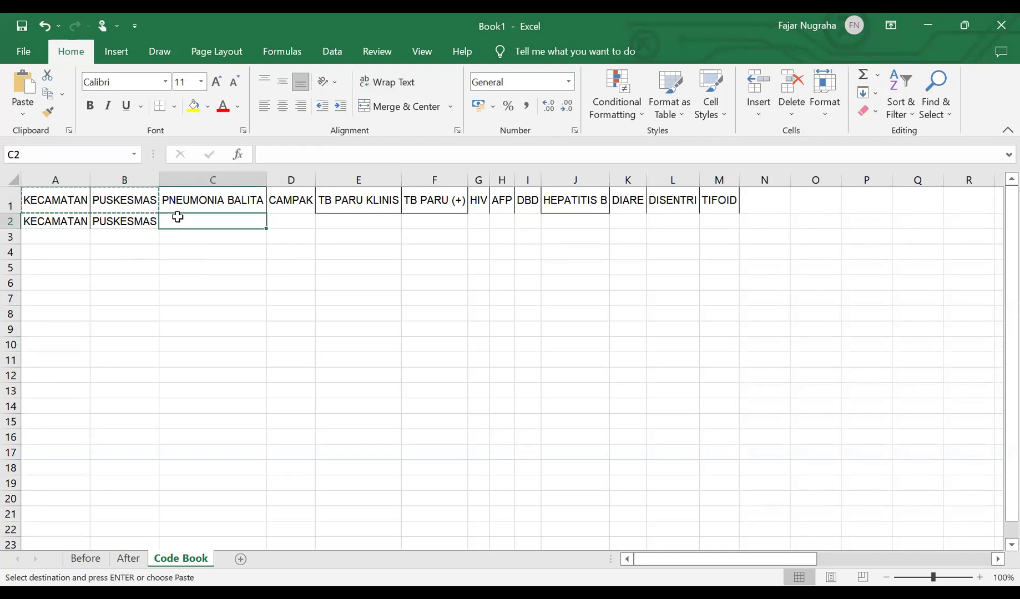
left_click(198, 195)
left_click(186, 221)
scroll(167, 255, "up", 1, "ctrl")
scroll(168, 254, "up", 1, "ctrl")
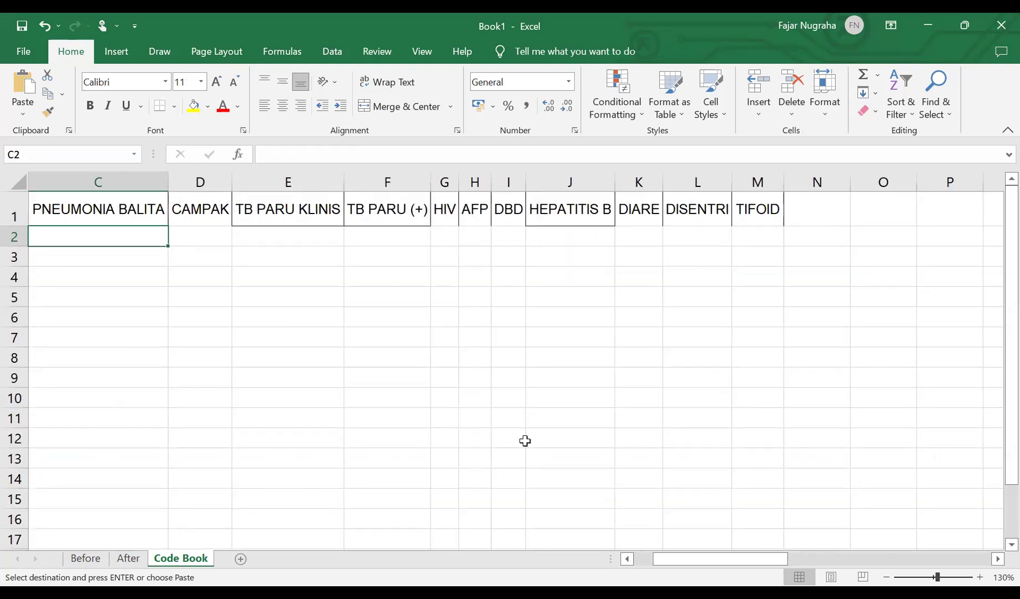
left_click_drag(678, 558, 626, 556)
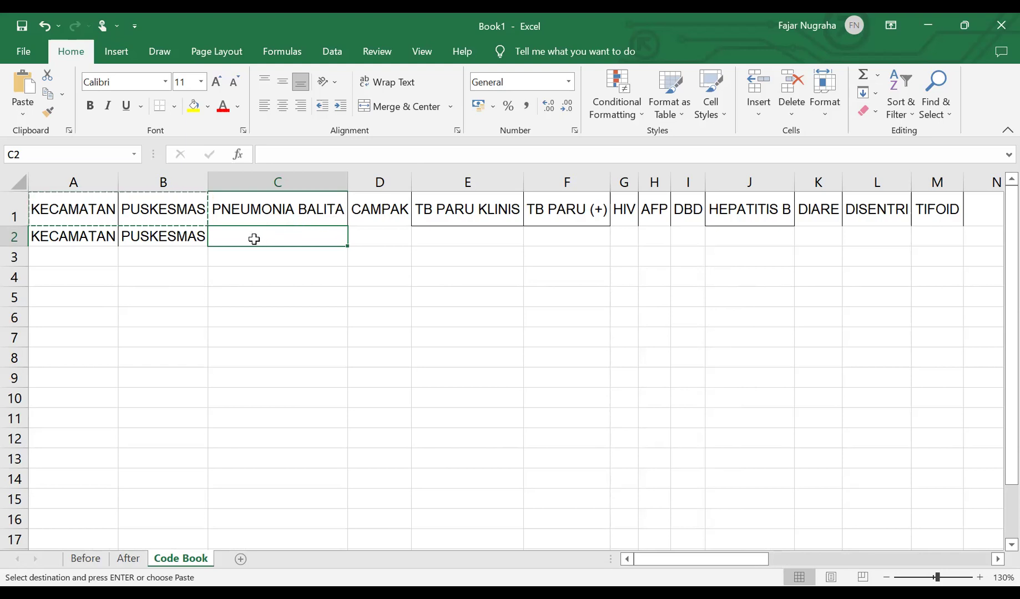
type("PNEU")
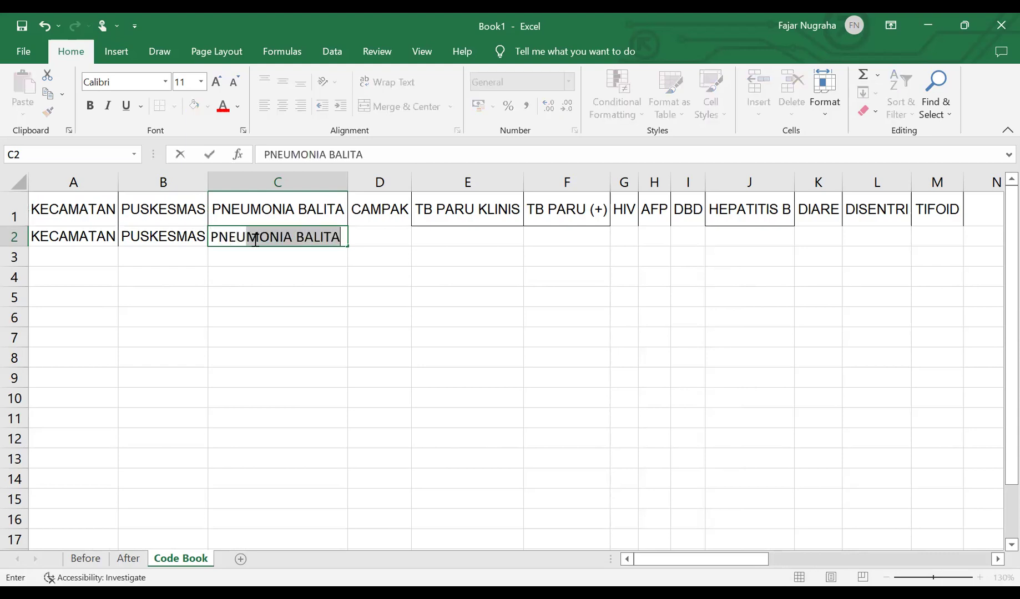
type("_BLT")
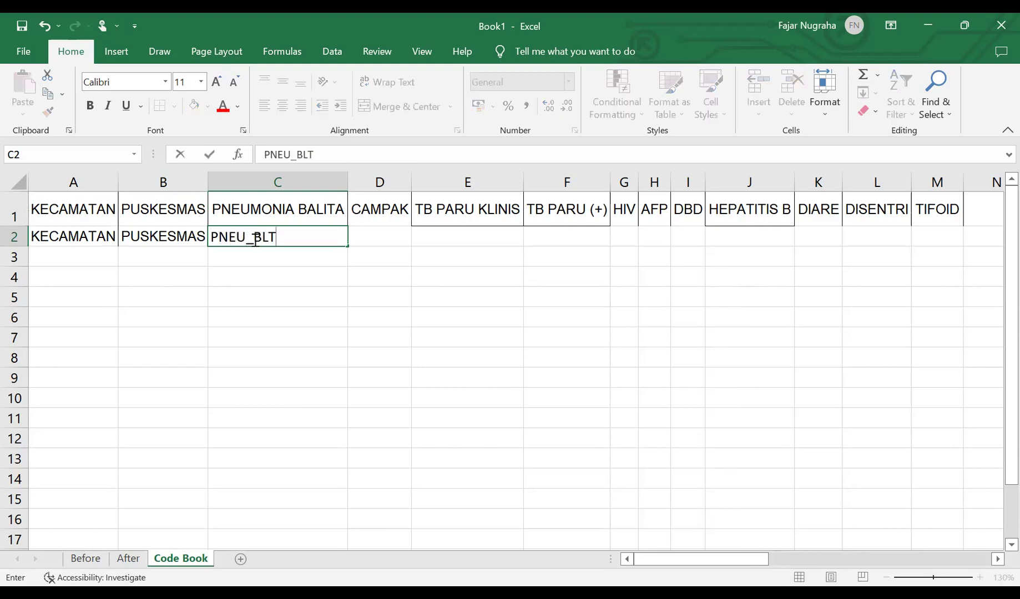
left_click(322, 332)
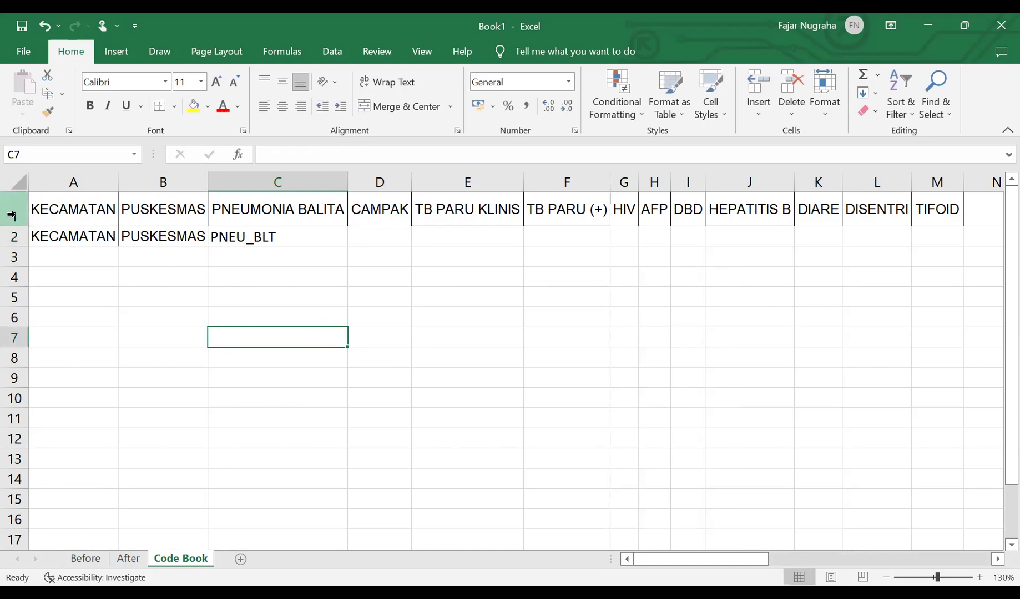
left_click(263, 240)
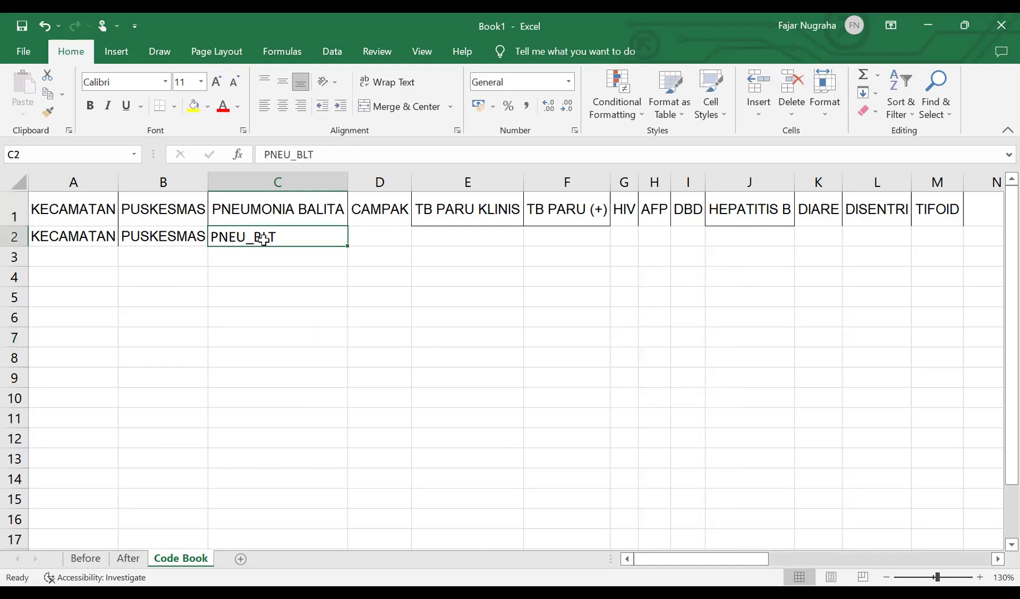
Step: Hide heading row 1 of the Code Book sheet
left_click(16, 208)
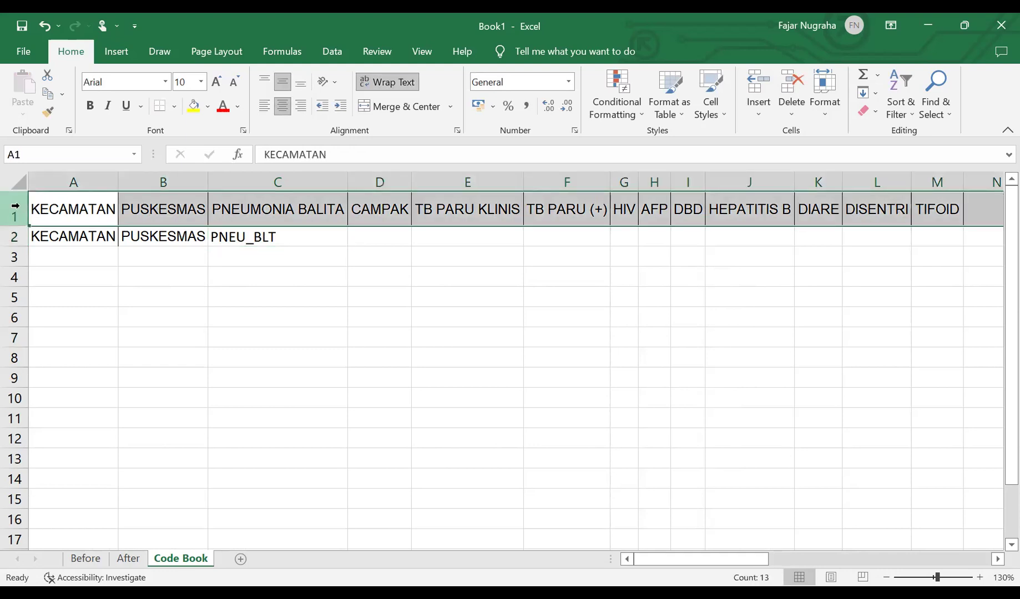
right_click(16, 205)
left_click(107, 448)
left_click(163, 383)
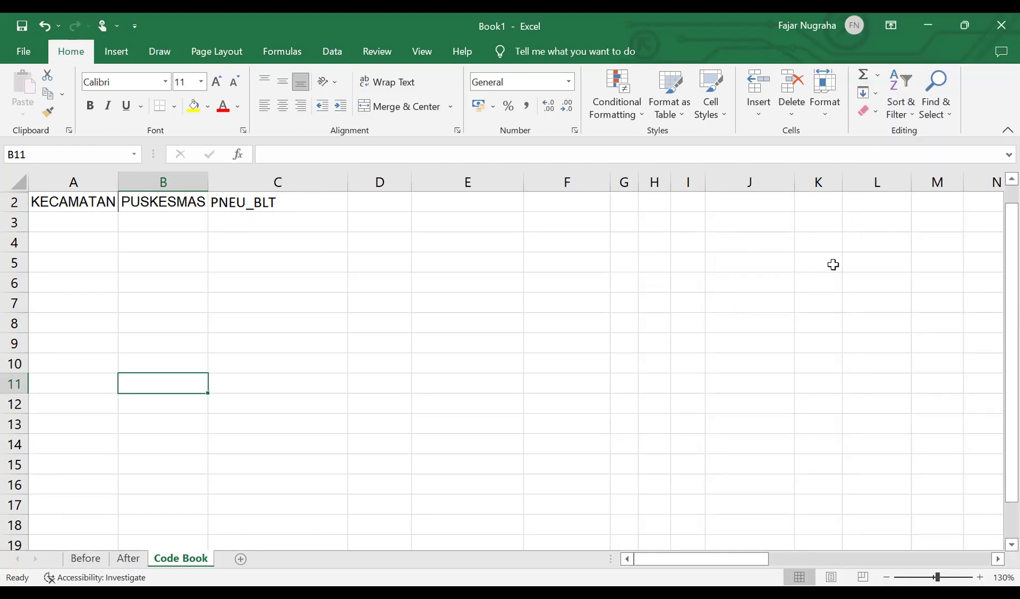
Step: Unhide heading row 1 above the short codes in the Code Book sheet
left_click(11, 201)
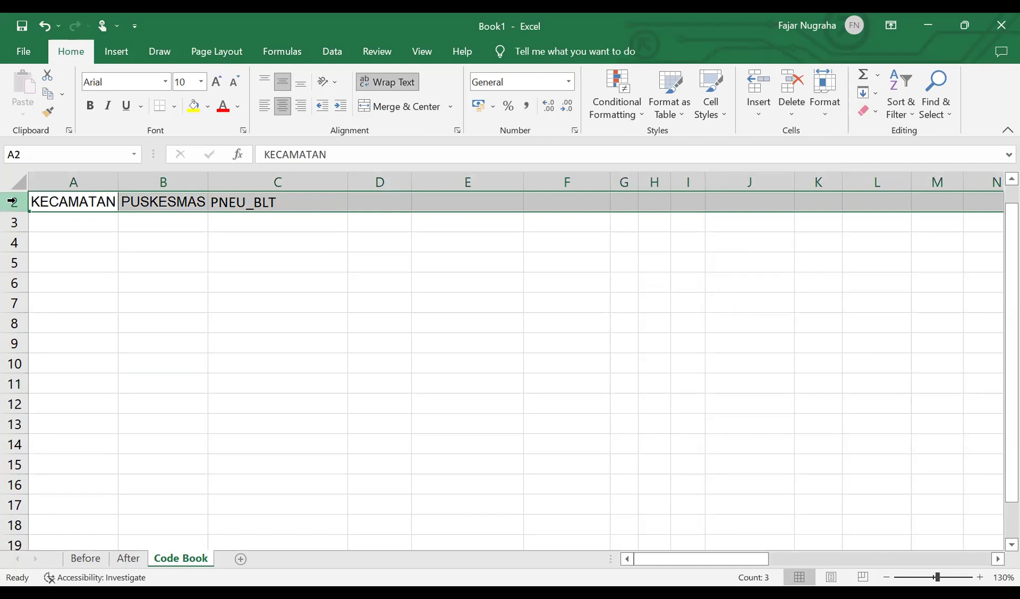
right_click(11, 201)
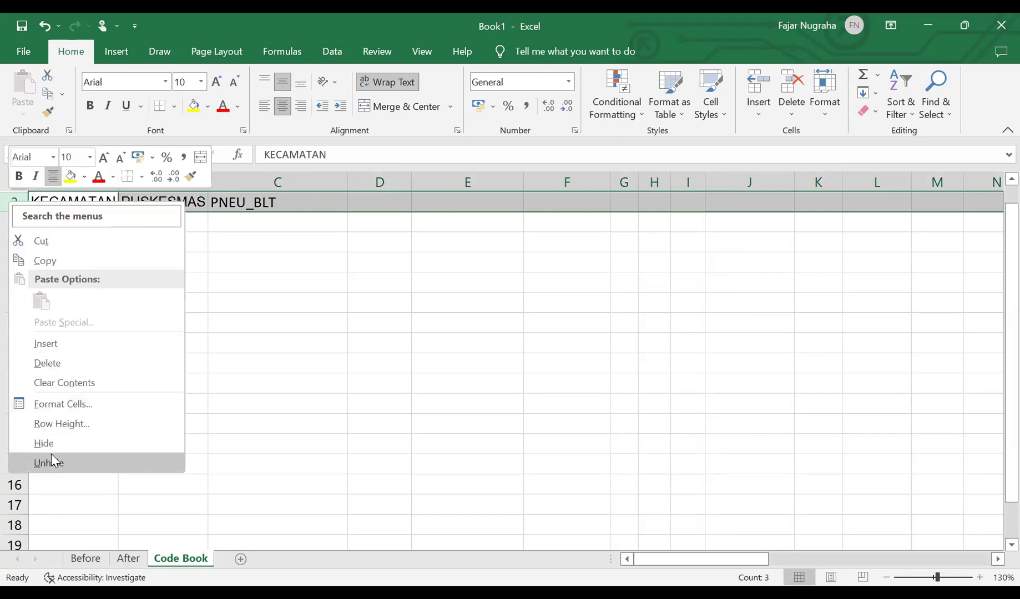
left_click(44, 404)
left_click(18, 185)
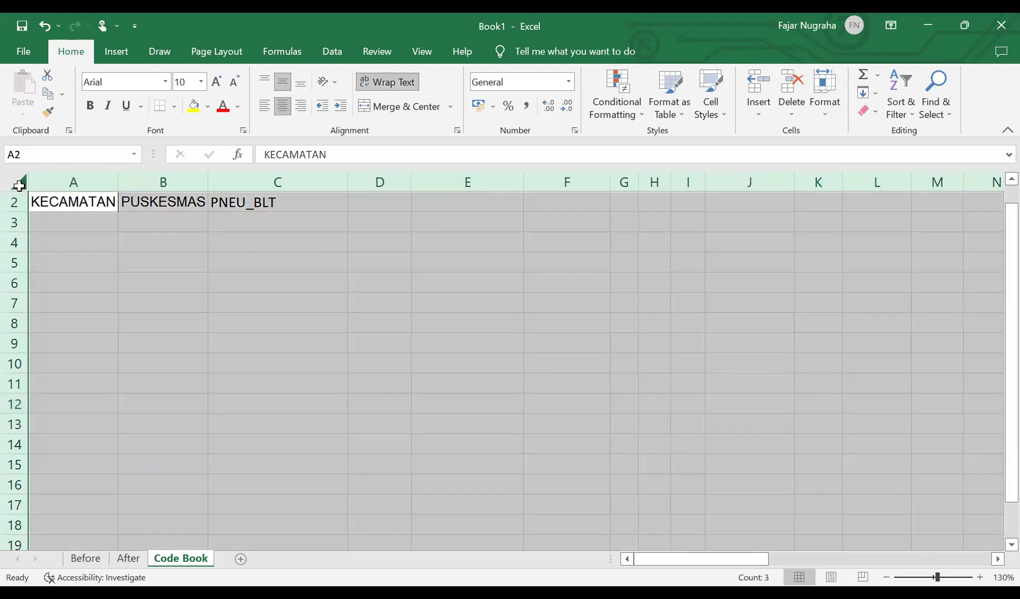
right_click(18, 185)
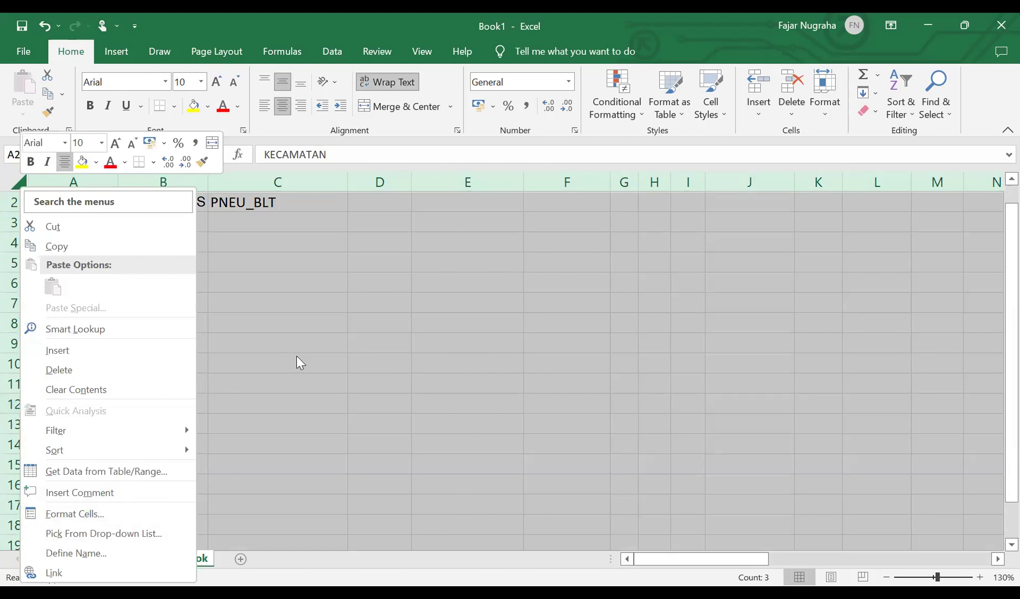
left_click(19, 183)
left_click(11, 202)
left_click_drag(11, 221, 12, 239)
right_click(17, 229)
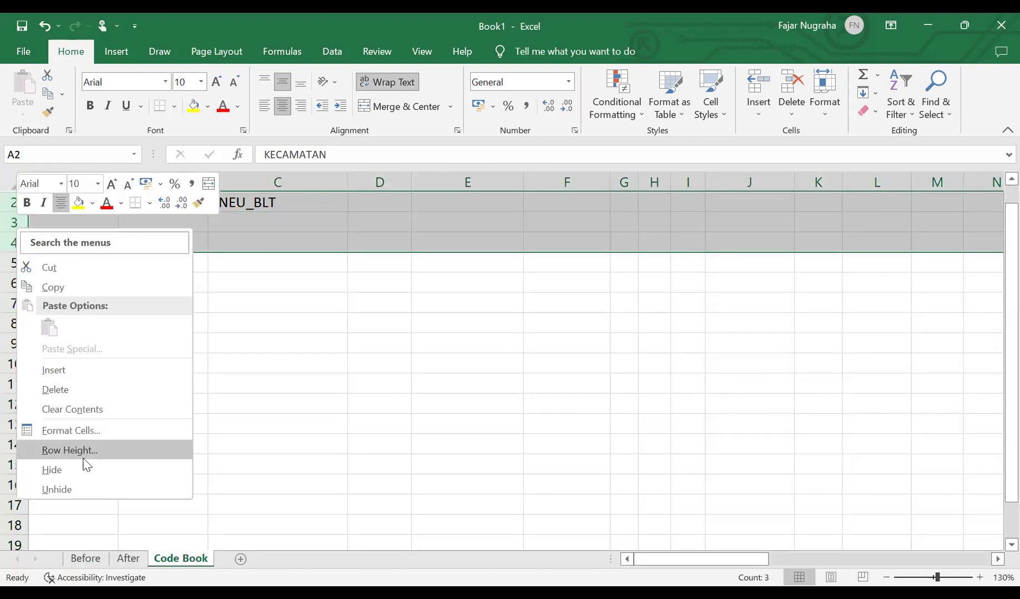
left_click(98, 491)
left_click(73, 464)
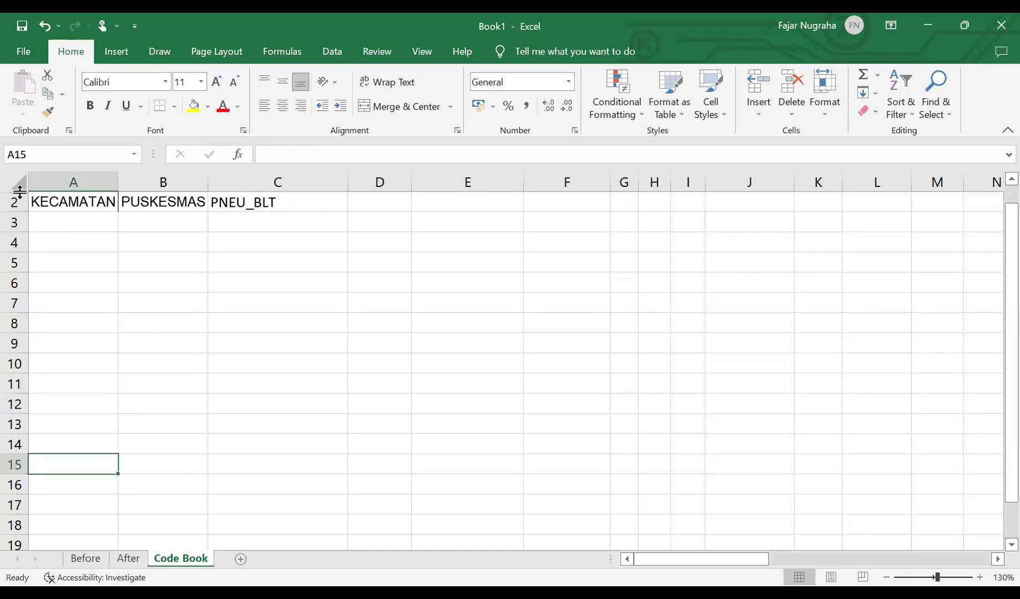
double_click(20, 191)
left_click(162, 303)
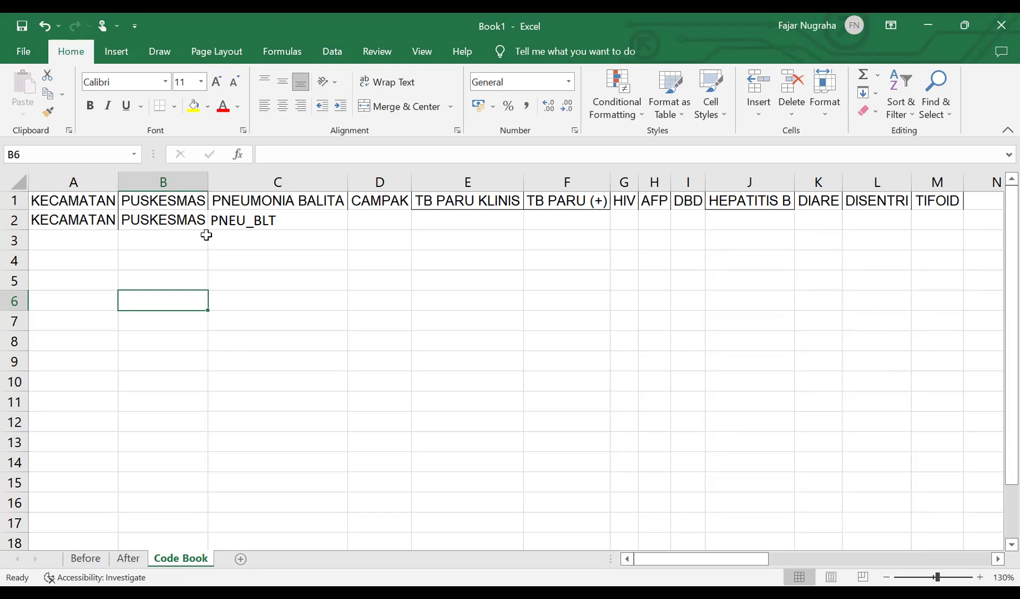
Step: Copy the CAMPAK heading from D1 into D2 as its own code
left_click(250, 219)
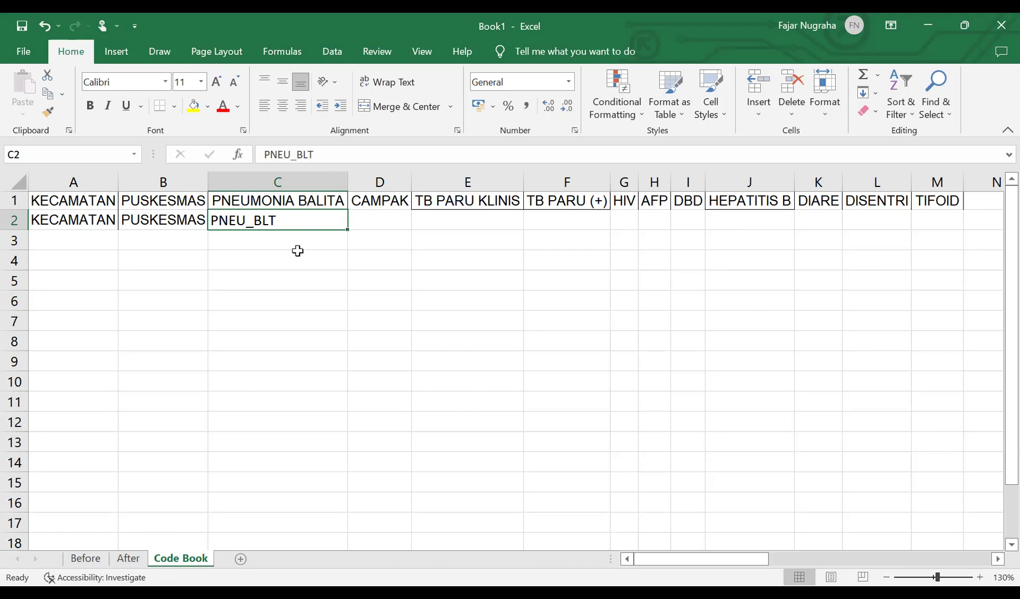
left_click(298, 254)
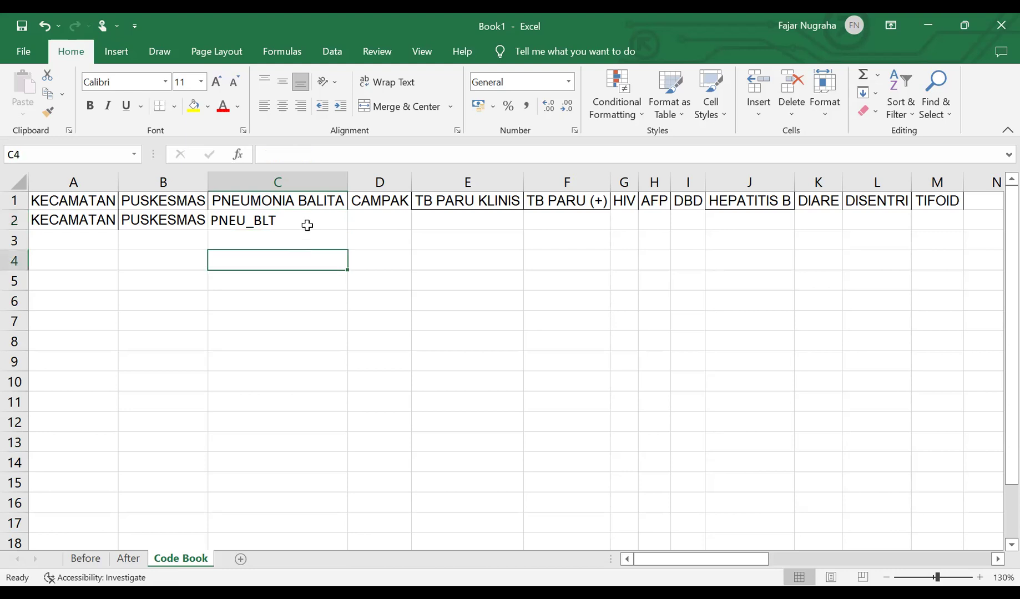
left_click(307, 225)
left_click(389, 200)
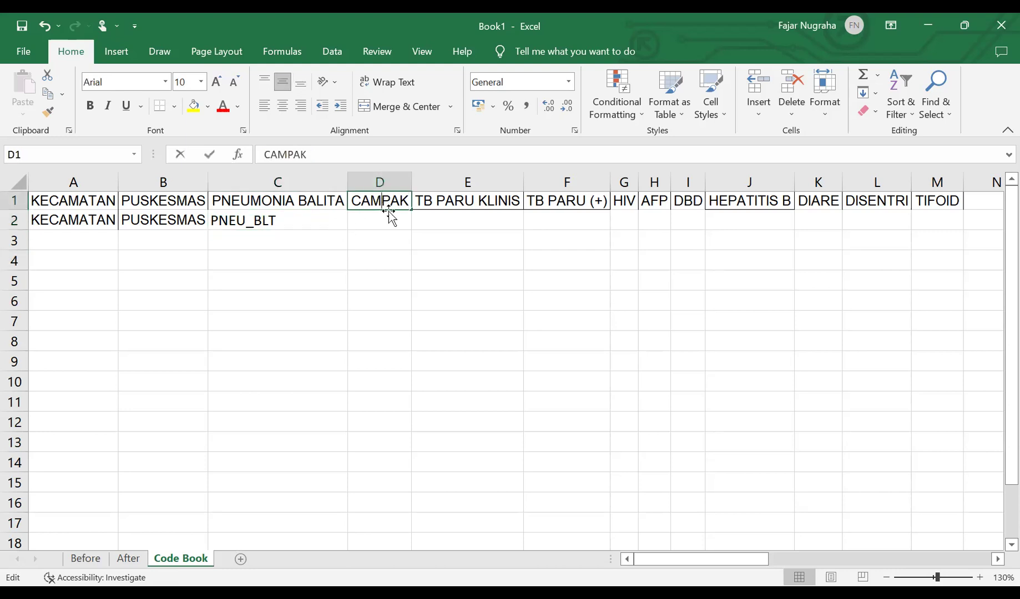
left_click(391, 218)
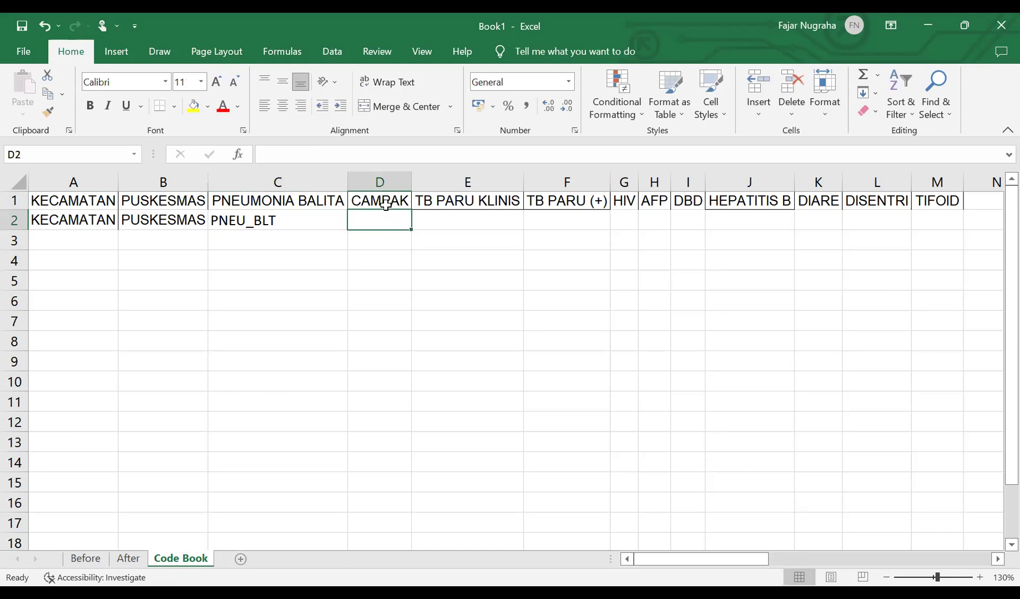
left_click(382, 201)
key("ctrl+c")
left_click(382, 220)
key("ctrl+v")
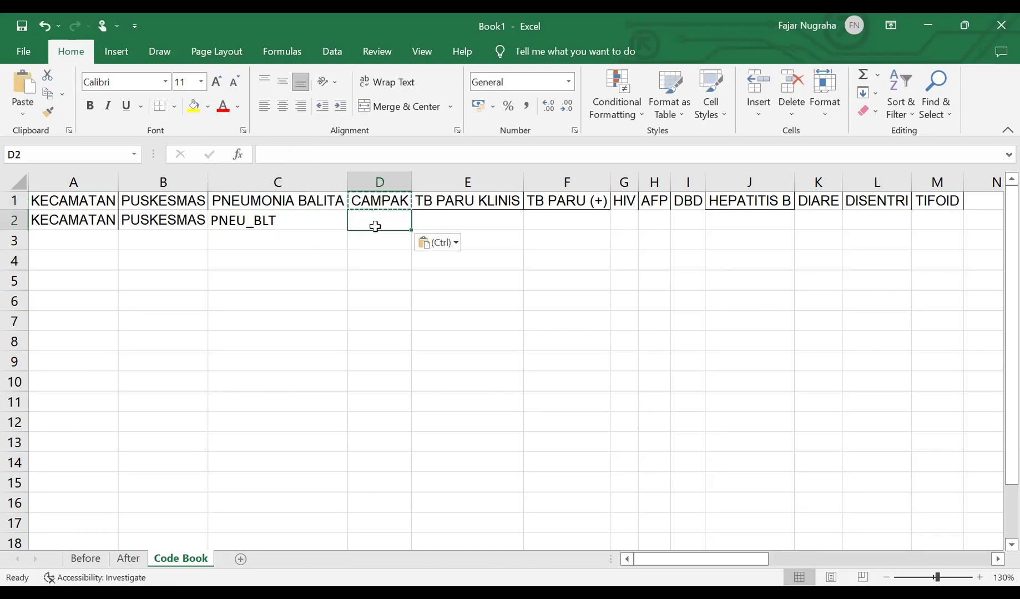
left_click(383, 290)
Step: Enter the short code TB_KLIN in E2 for the TB PARU KLINIS heading
left_click(464, 202)
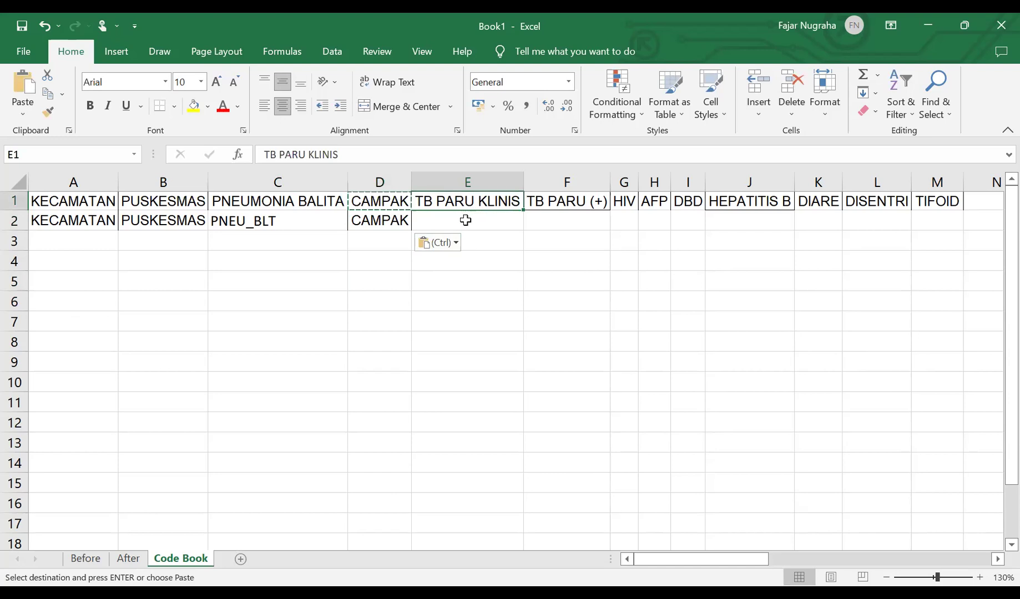
left_click(463, 221)
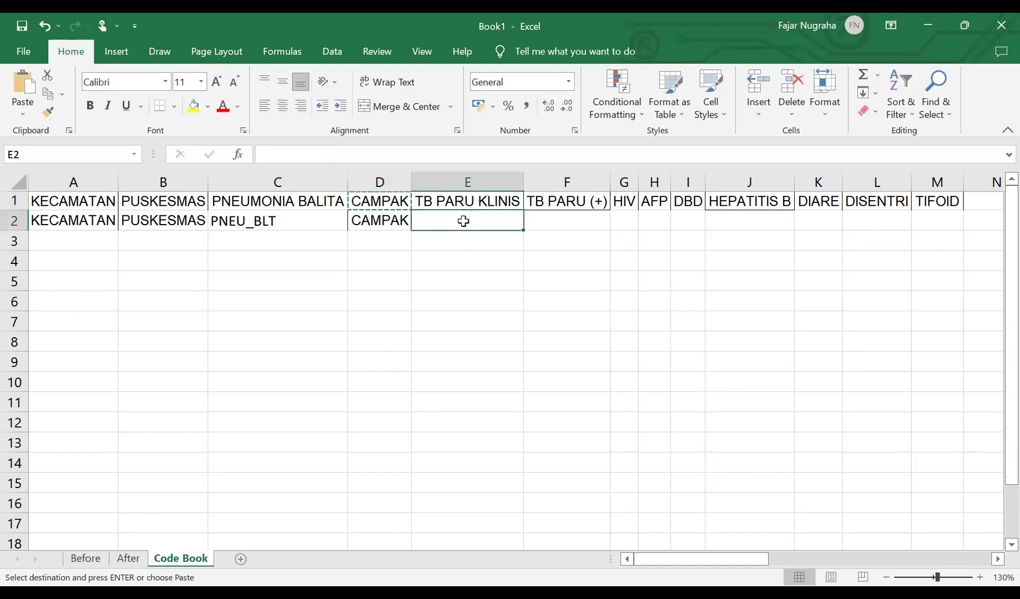
type("TB")
type("_")
type("KLNS")
key("BackSpace")
key("BackSpace")
type("IN")
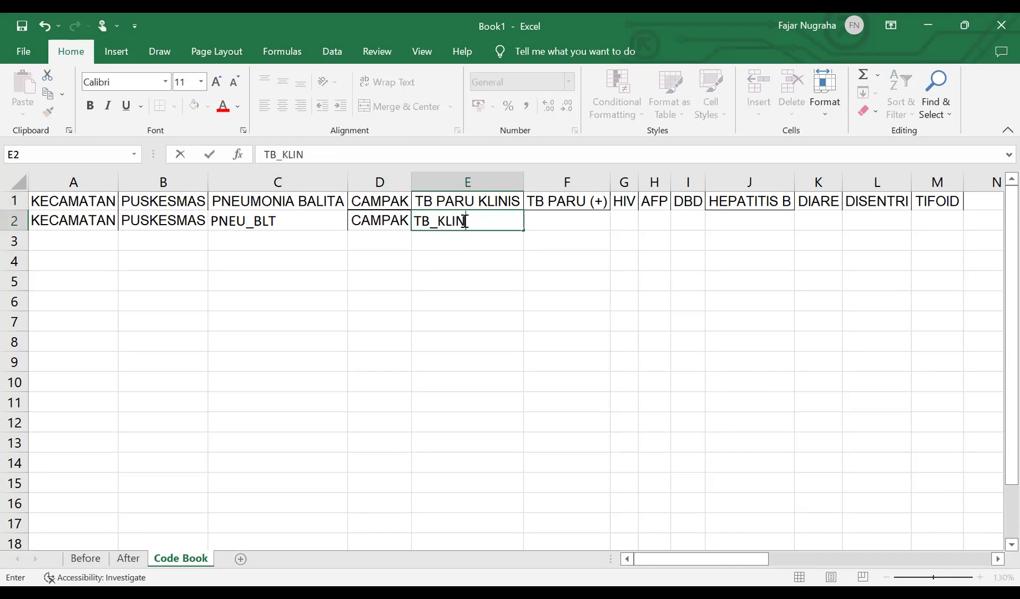
left_click(469, 255)
Step: Enter the short code TB_POS in F2 for the TB PARU (+) heading
left_click(577, 222)
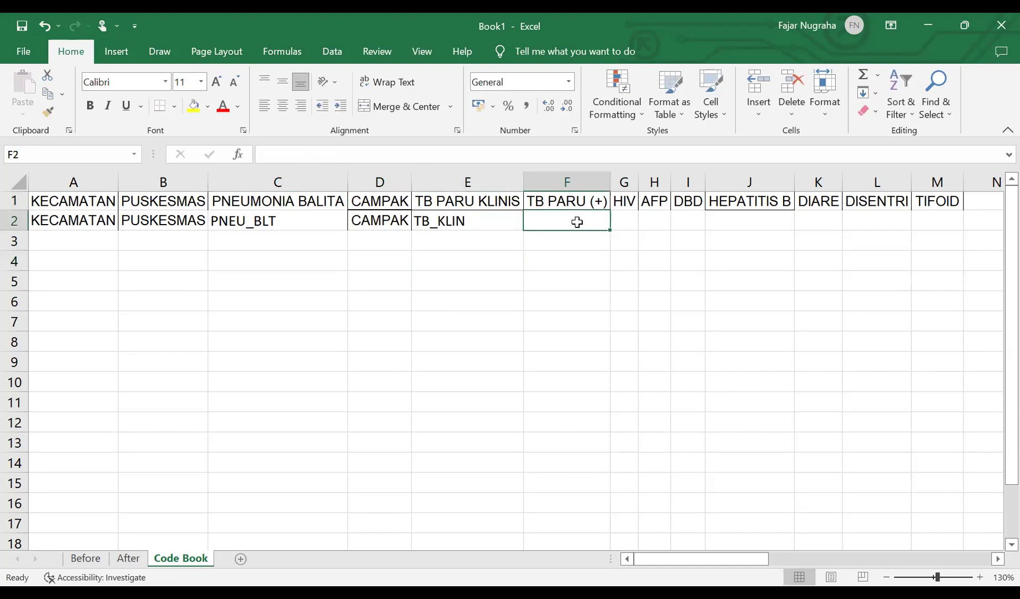
type("TB_POS")
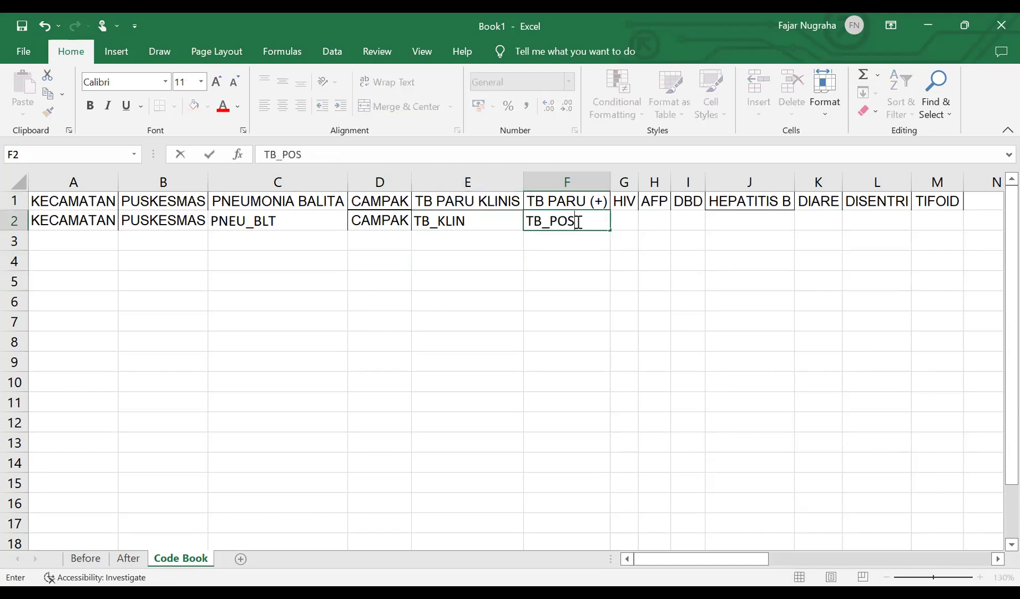
left_click(648, 302)
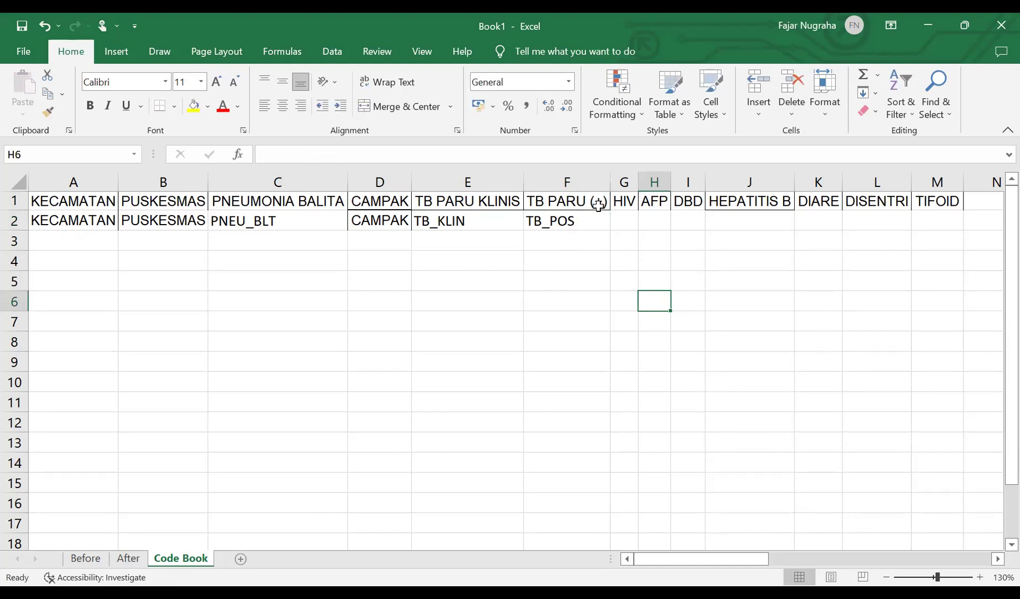
Step: Try TB_+ as the code in F2, and restore it to TB_POS
double_click(572, 221)
left_click_drag(575, 221, 554, 218)
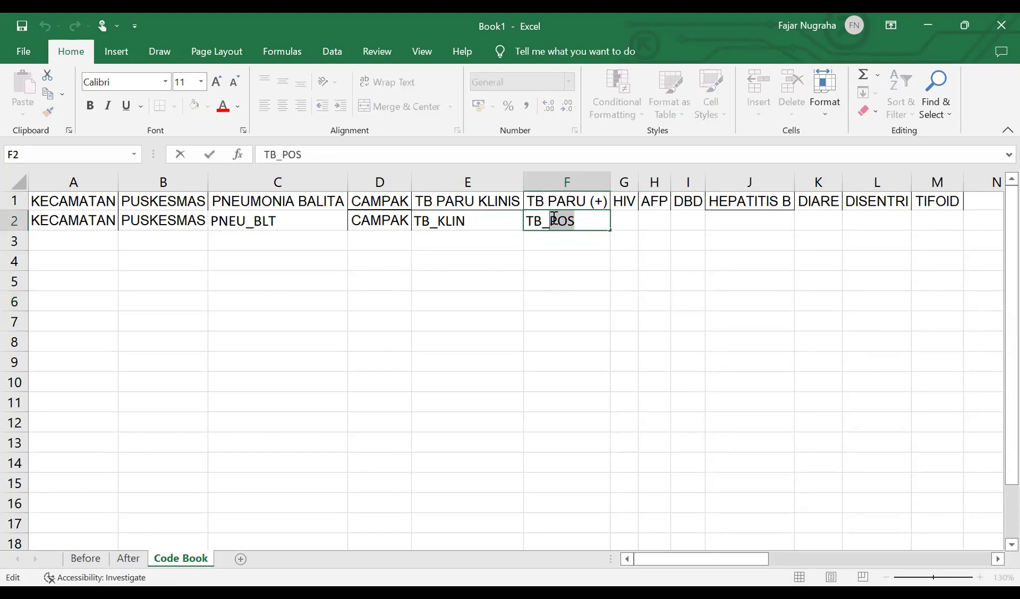
type("+")
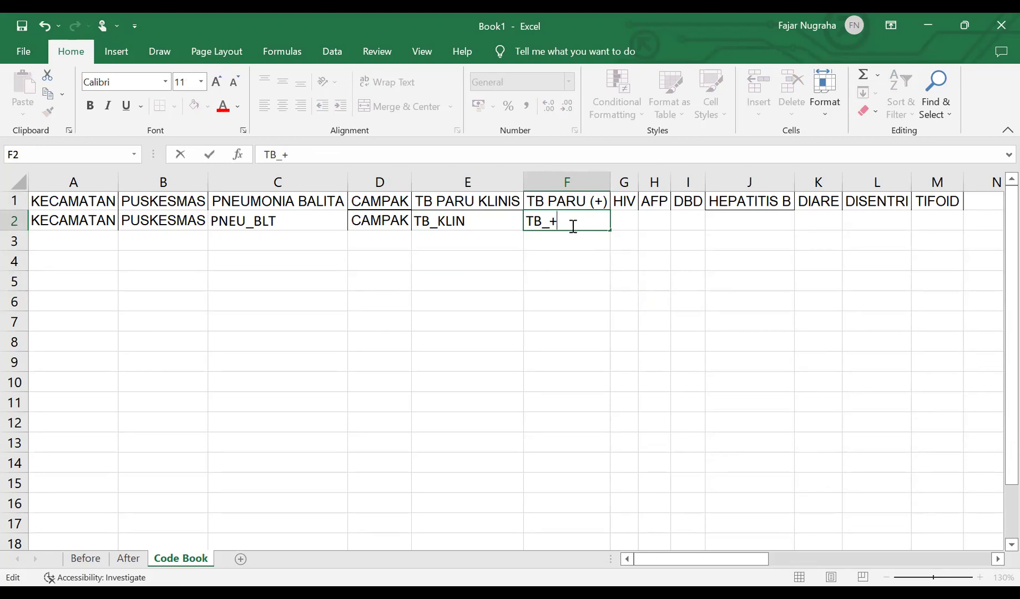
left_click_drag(560, 221, 552, 220)
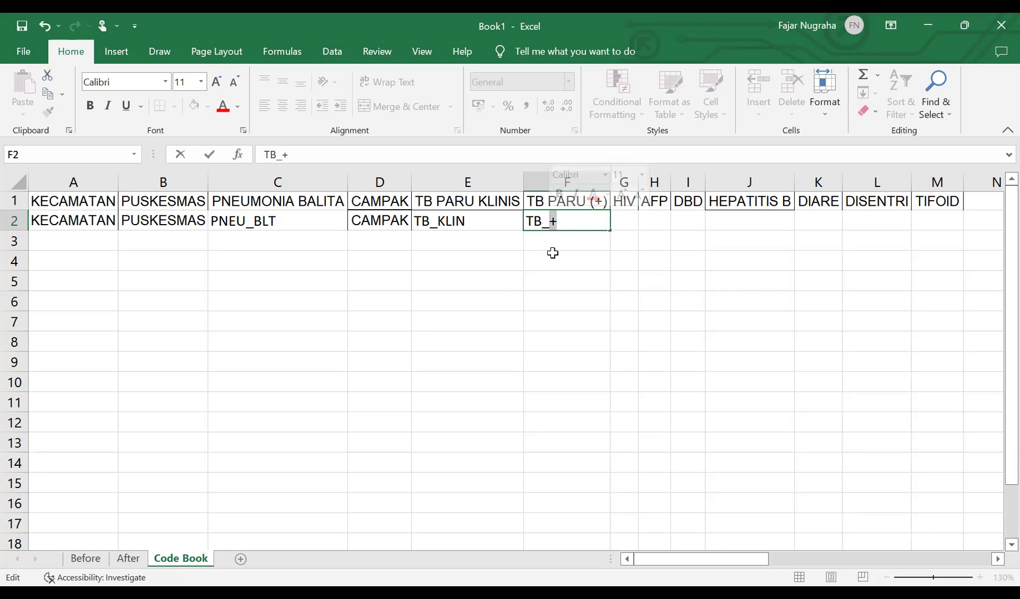
type("POS")
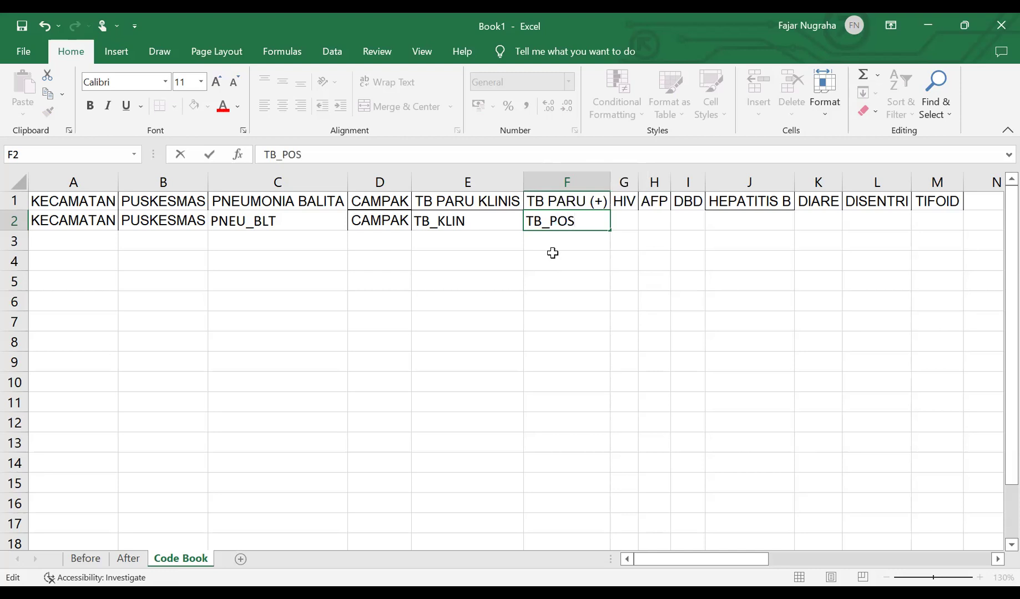
left_click(553, 253)
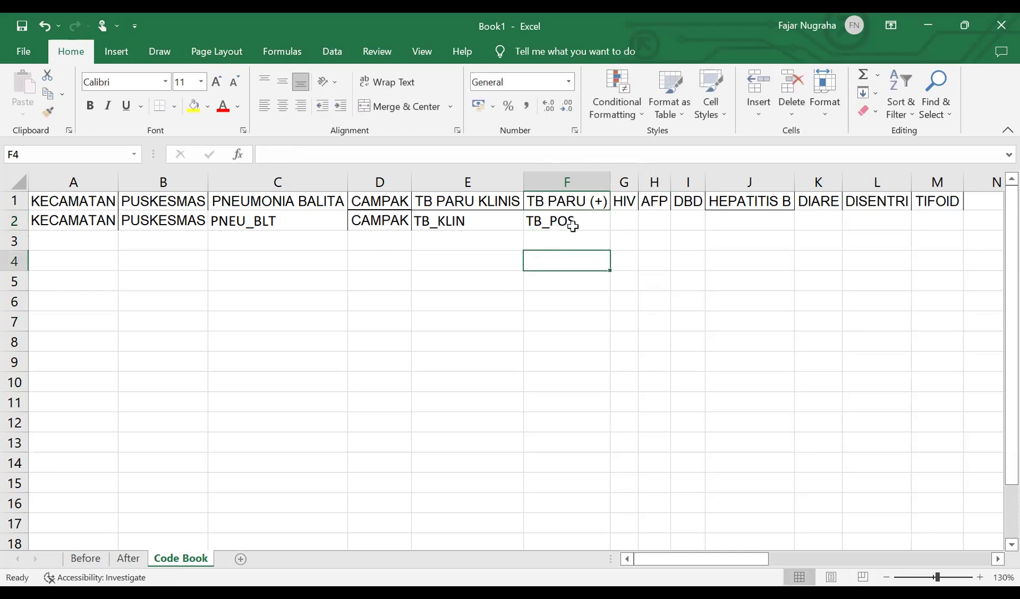
Step: Copy the HIV, AFP and DBD headings from G1:I1 into G2:I2
left_click_drag(624, 201, 678, 198)
key("ctrl+c")
left_click(629, 220)
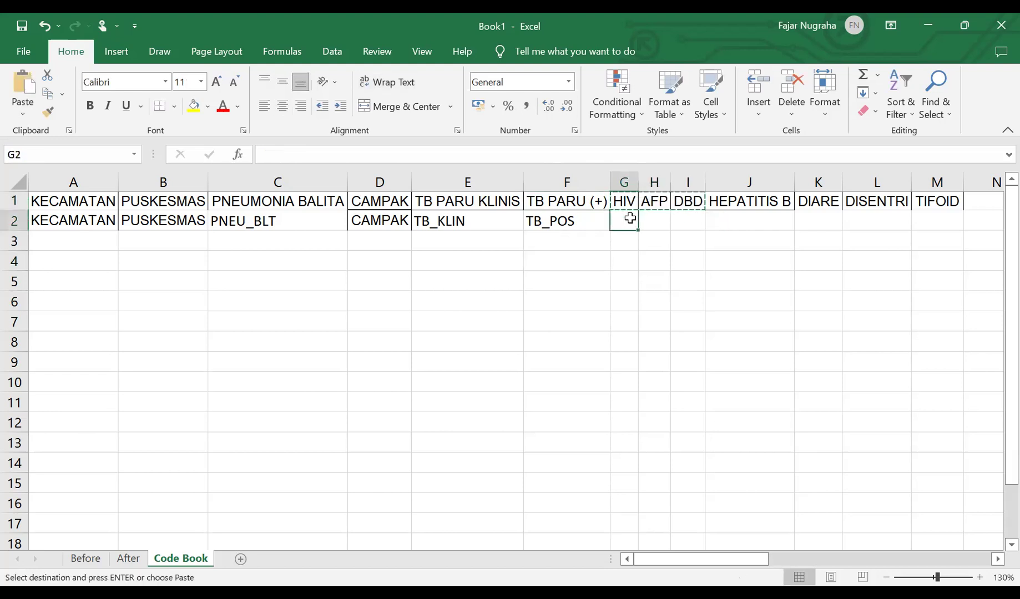
key("ctrl+v")
Step: Enter the short code HEP_B in J2 for the HEPATITIS B heading
left_click(753, 202)
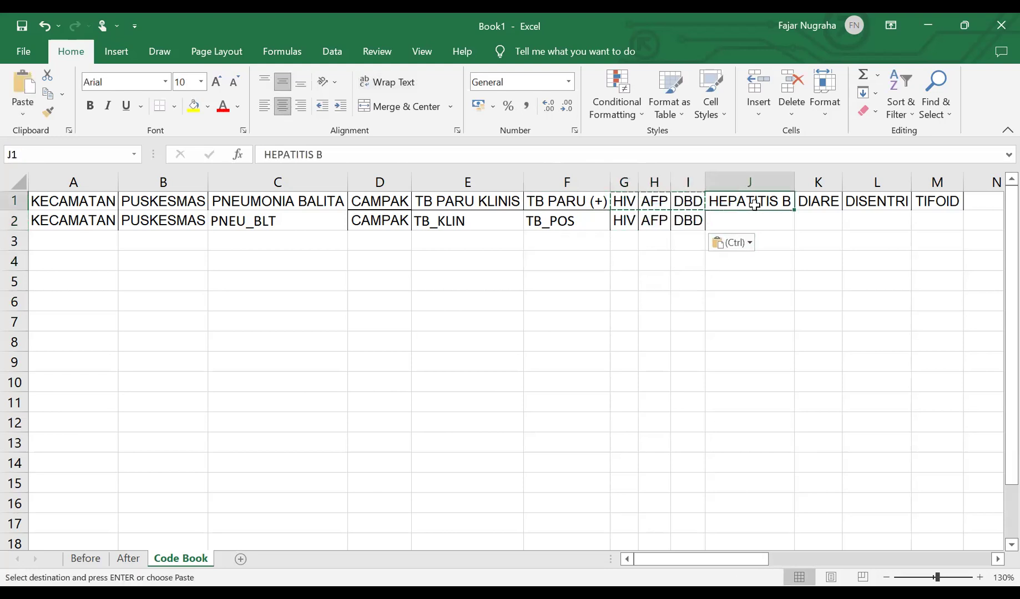
left_click(747, 220)
type("HE")
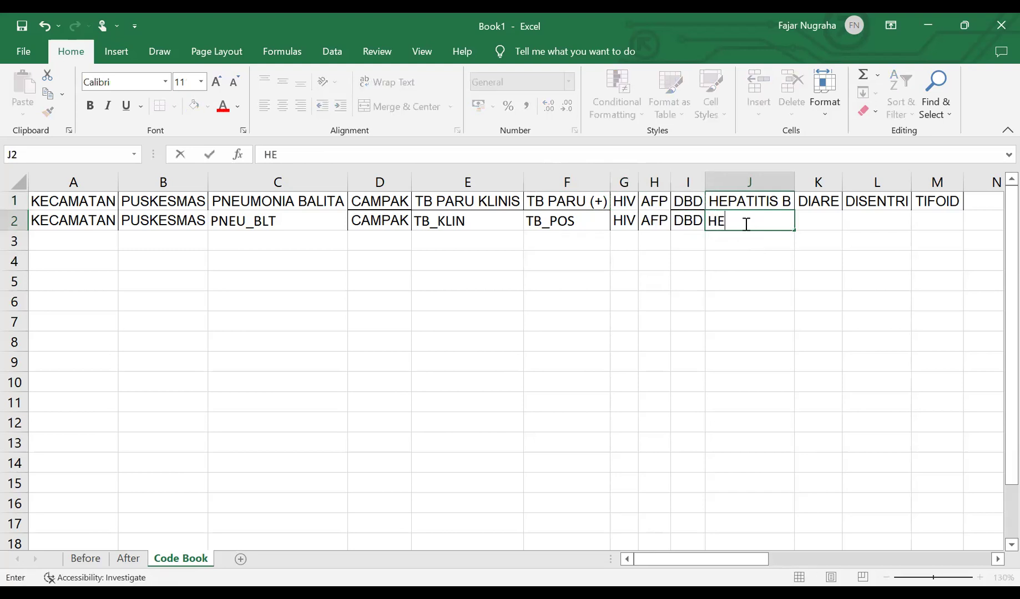
type("P_")
key("BackSpace")
type("B")
key("BackSpace")
type("_B")
key("Return")
key("Return")
Step: Copy the DIARE, DISENTRI and TIFOID headings from K1:M1 into K2:M2
left_click_drag(815, 200, 928, 203)
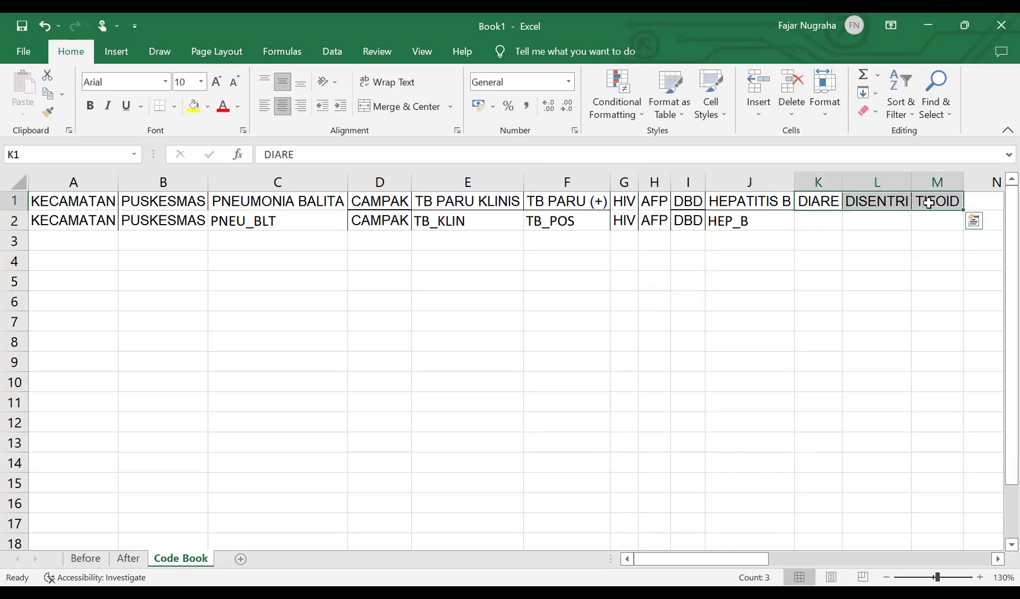
key("ctrl+c")
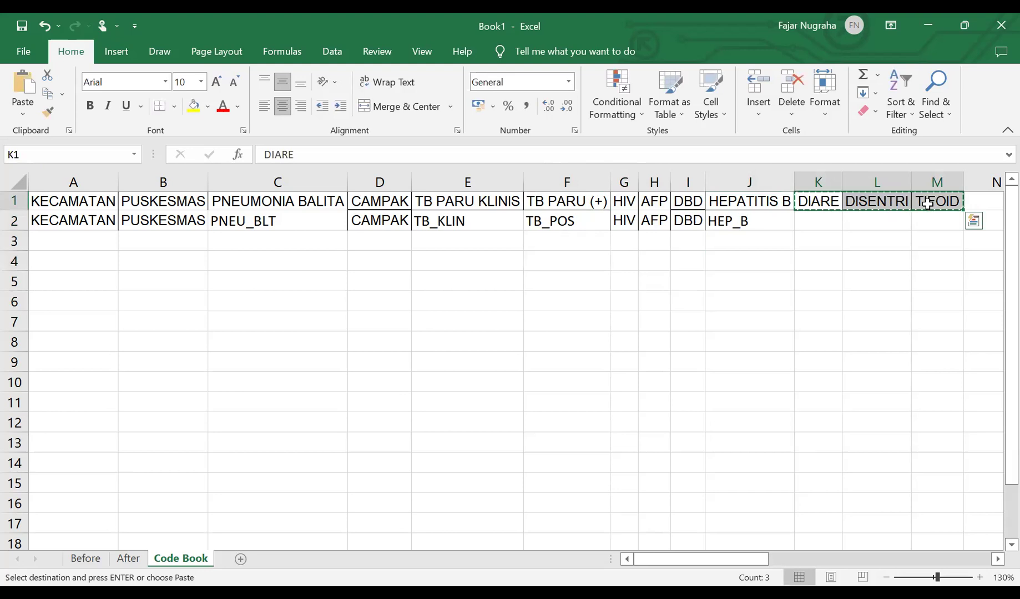
left_click(817, 220)
key("ctrl+v")
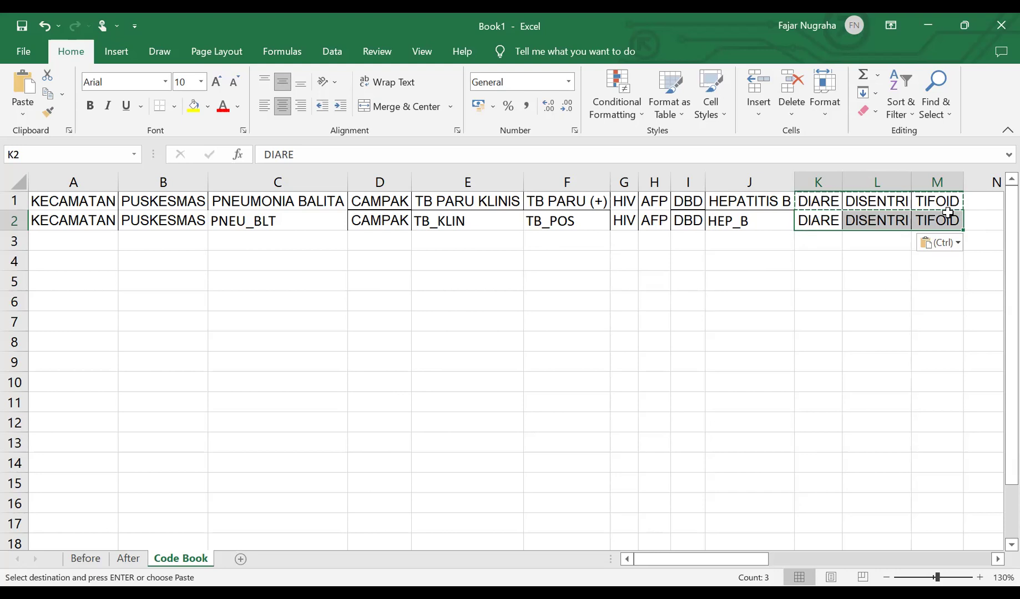
left_click(716, 276)
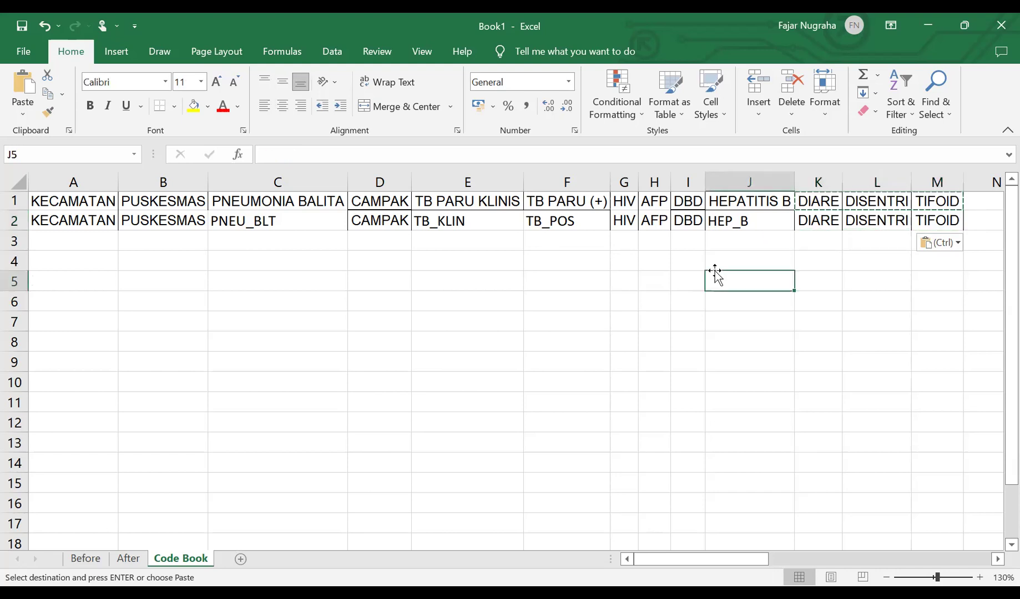
left_click(604, 292)
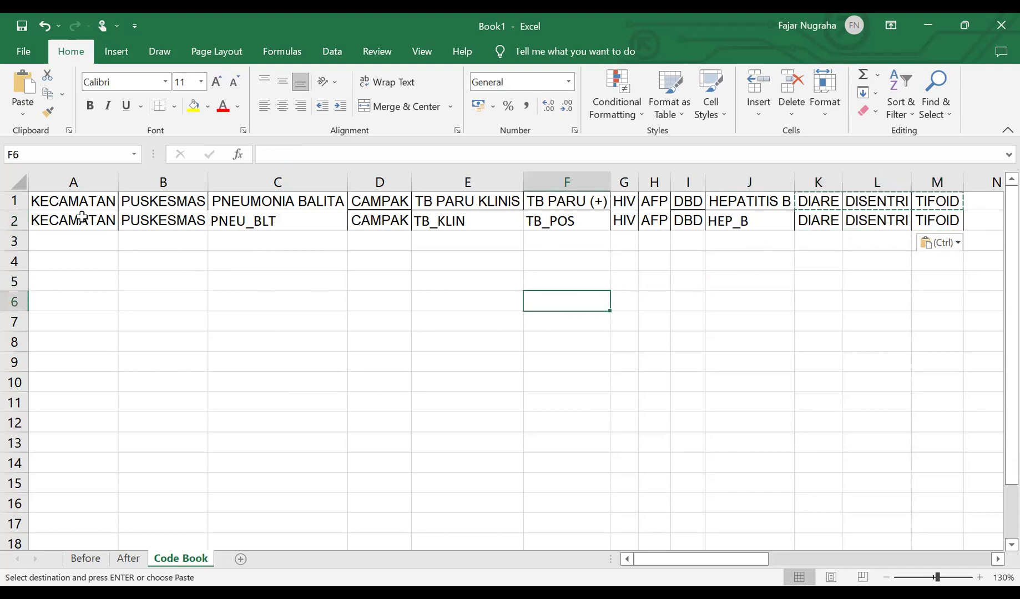
Step: Fill the whole short-code row 2 of the Code Book sheet with light green
left_click(16, 220)
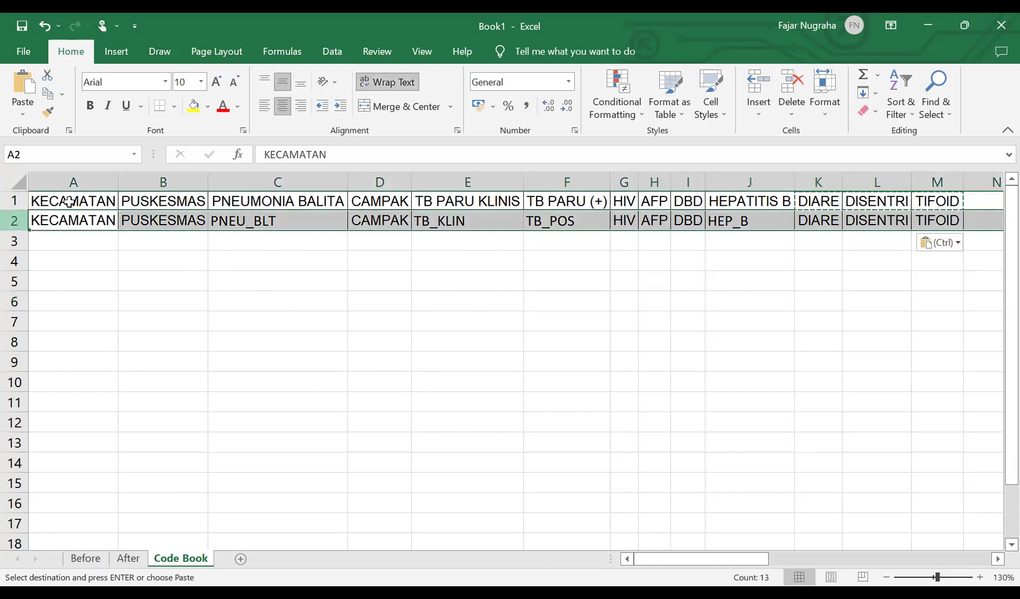
left_click(207, 109)
left_click(246, 232)
left_click(253, 296)
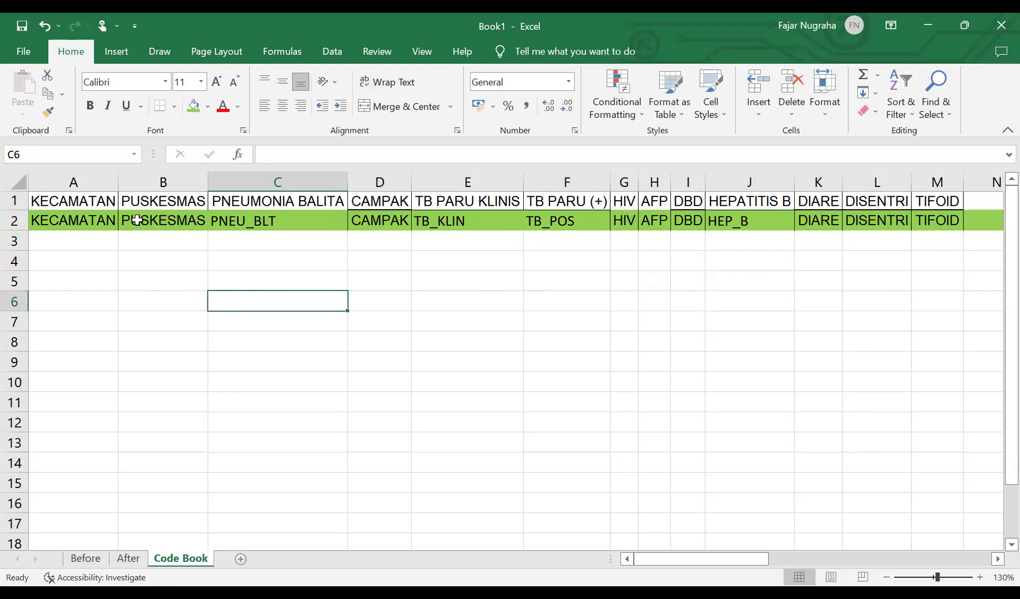
Step: Copy the short-code row 2 of the Code Book sheet over heading row 1 of the After sheet
left_click(12, 221)
key("ctrl+c")
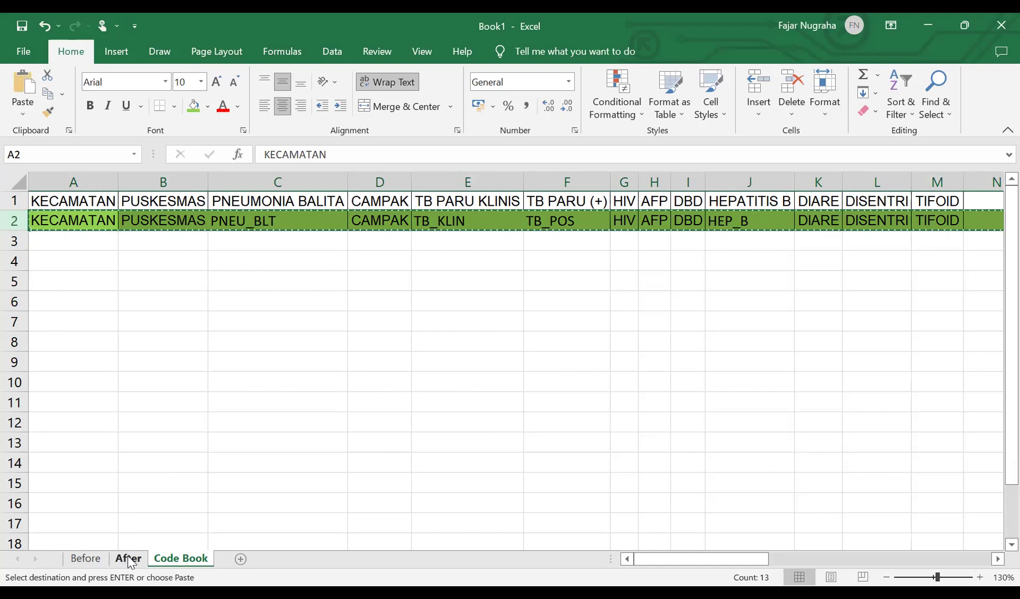
left_click(130, 559)
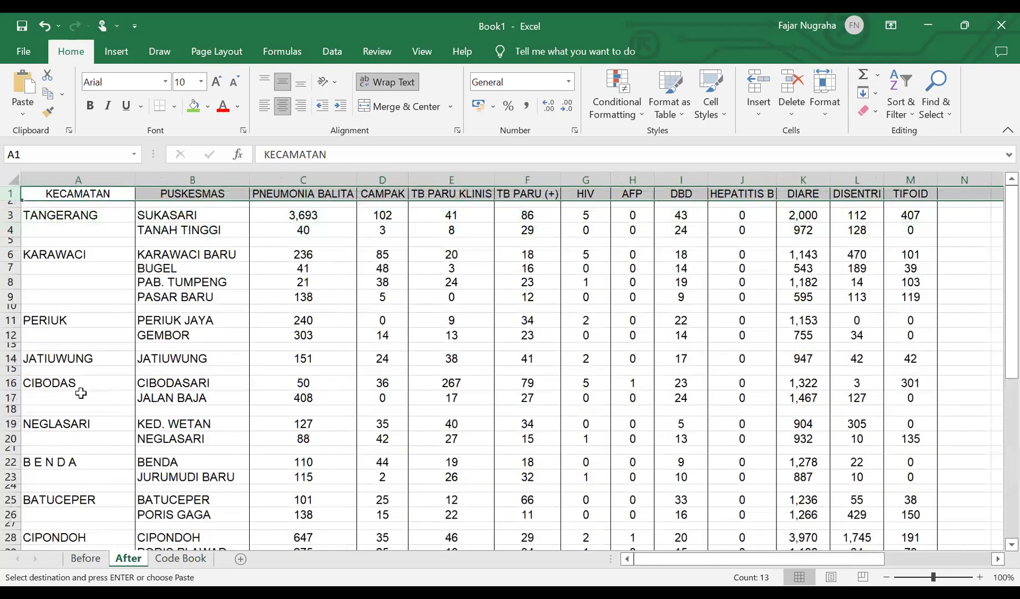
left_click(11, 192)
key("ctrl+v")
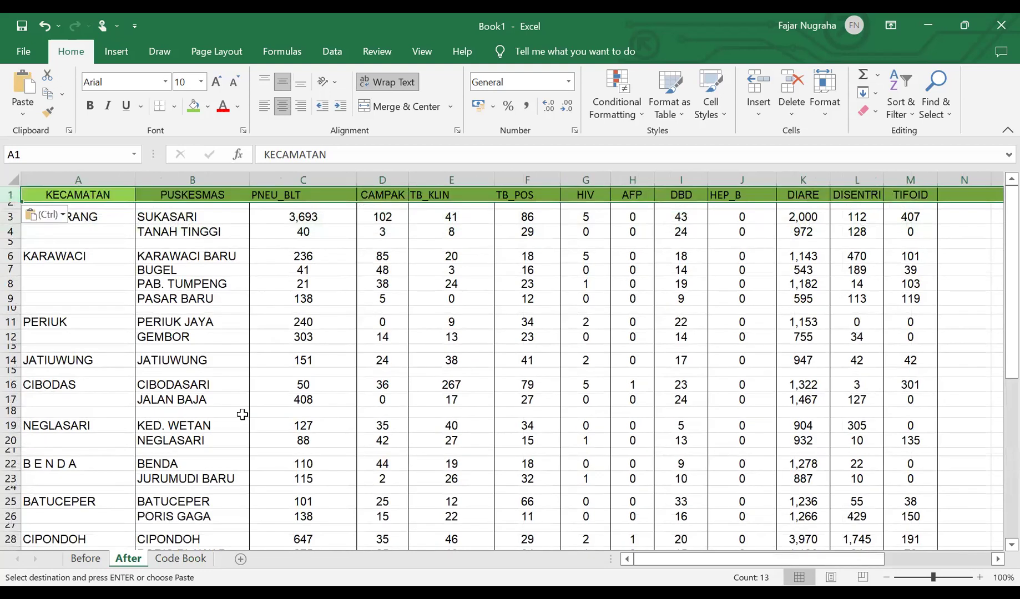
left_click(270, 425)
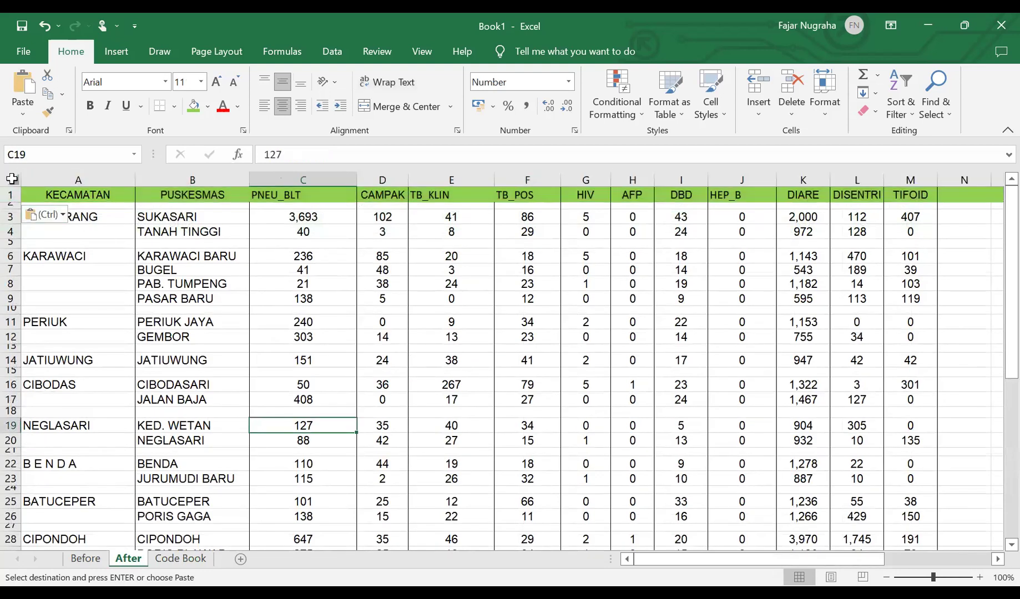
Step: Autofit the widths of all columns in the After sheet to their contents
left_click(11, 178)
double_click(135, 180)
left_click(226, 320)
scroll(201, 330, "up", 1, "ctrl")
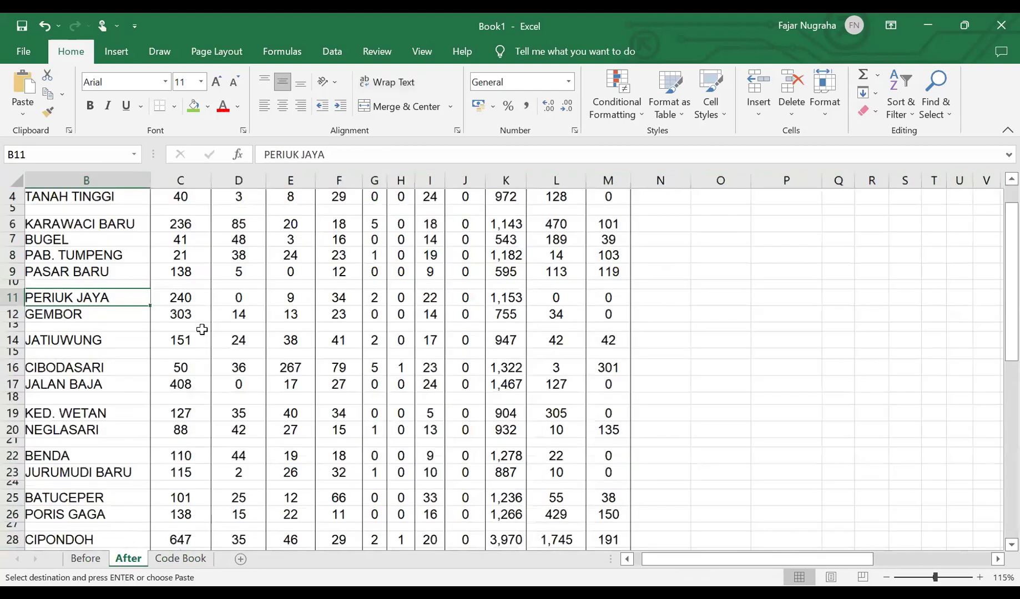
scroll(674, 483, "down", 1)
scroll(688, 553, "left", 1)
scroll(340, 456, "up", 1, "ctrl")
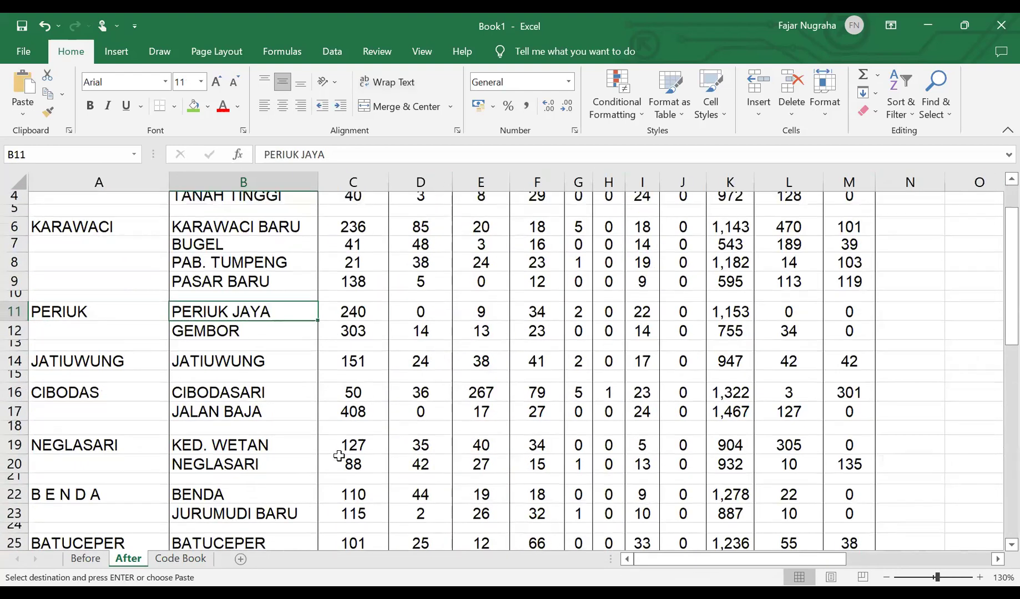
scroll(339, 456, "up", 1)
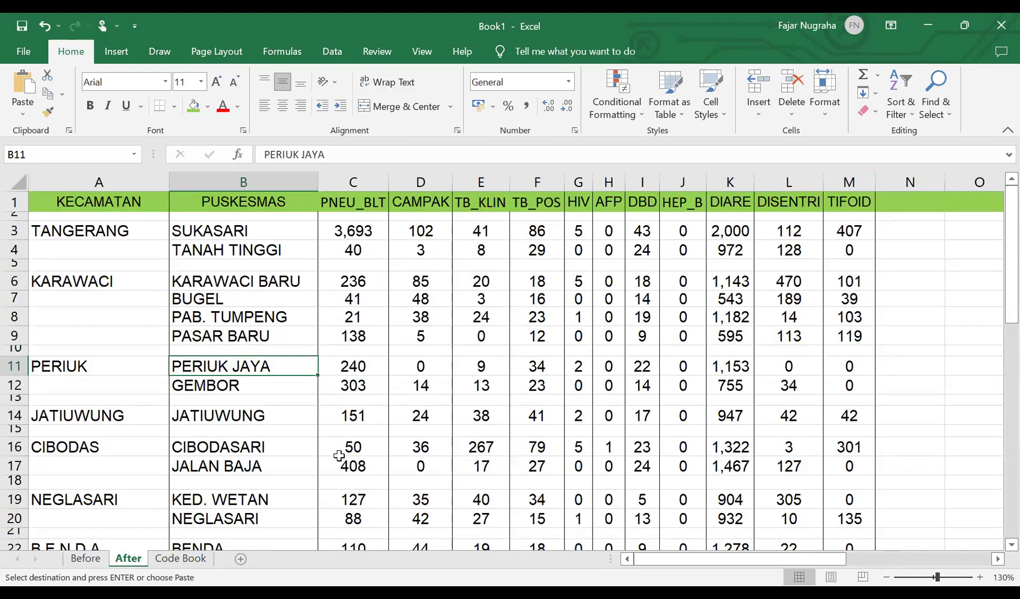
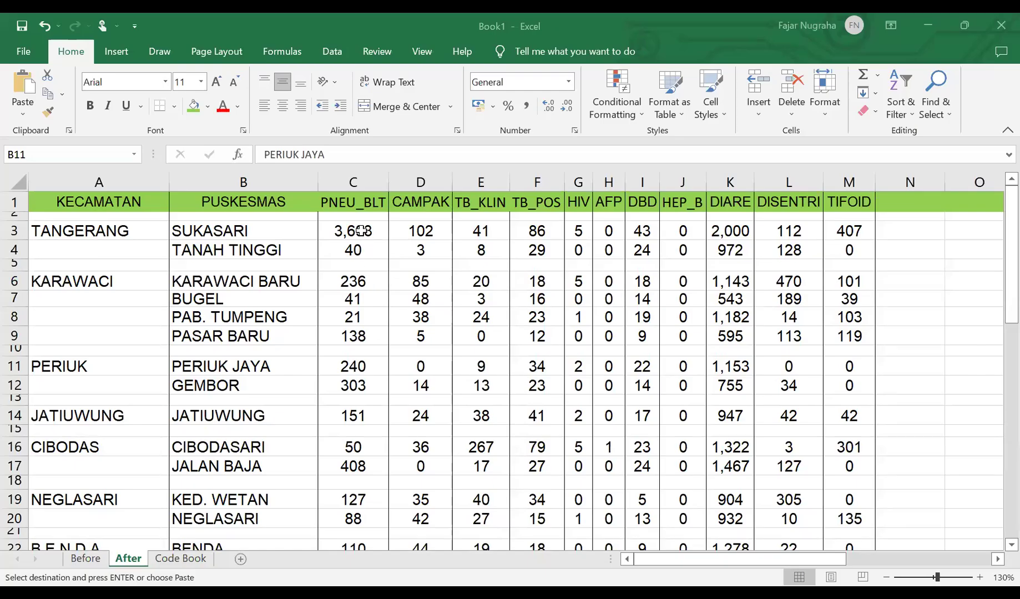
Step: Check the number in C3, and review the regional format under Clock and Region in the Windows Control Panel
left_click(362, 231)
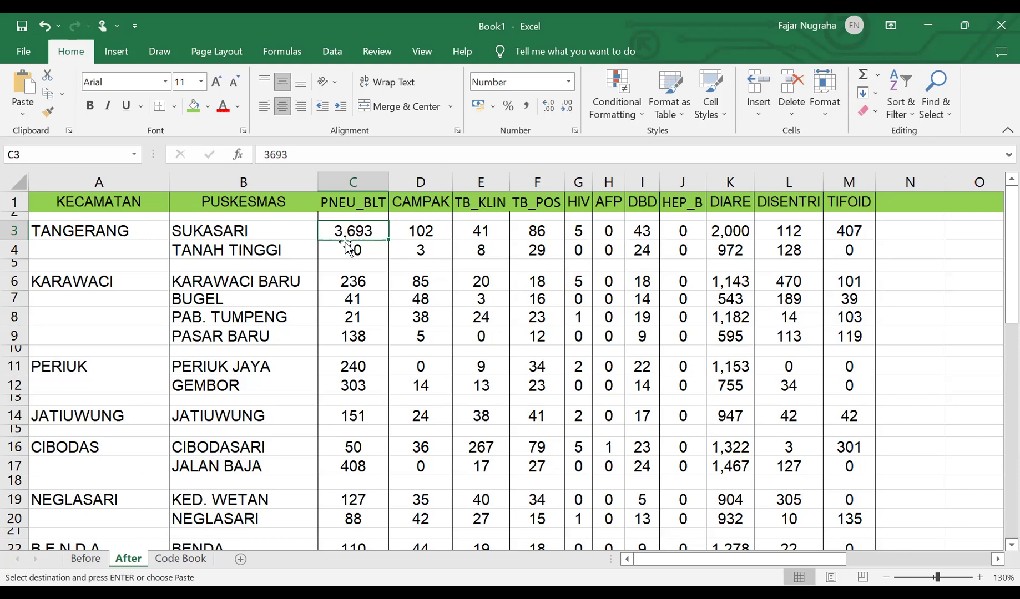
scroll(357, 240, "up", 1)
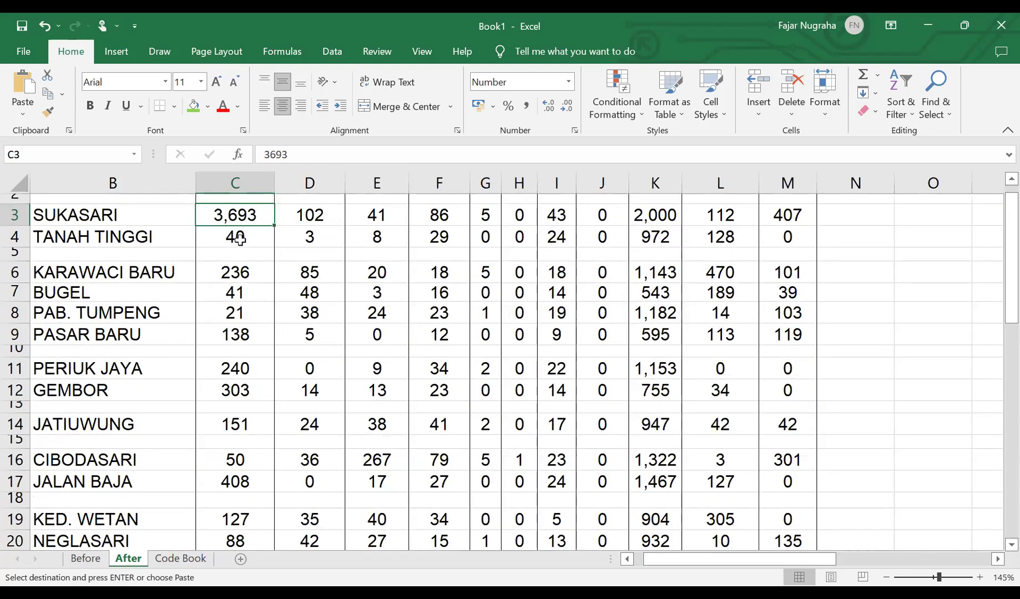
scroll(242, 244, "up", 1)
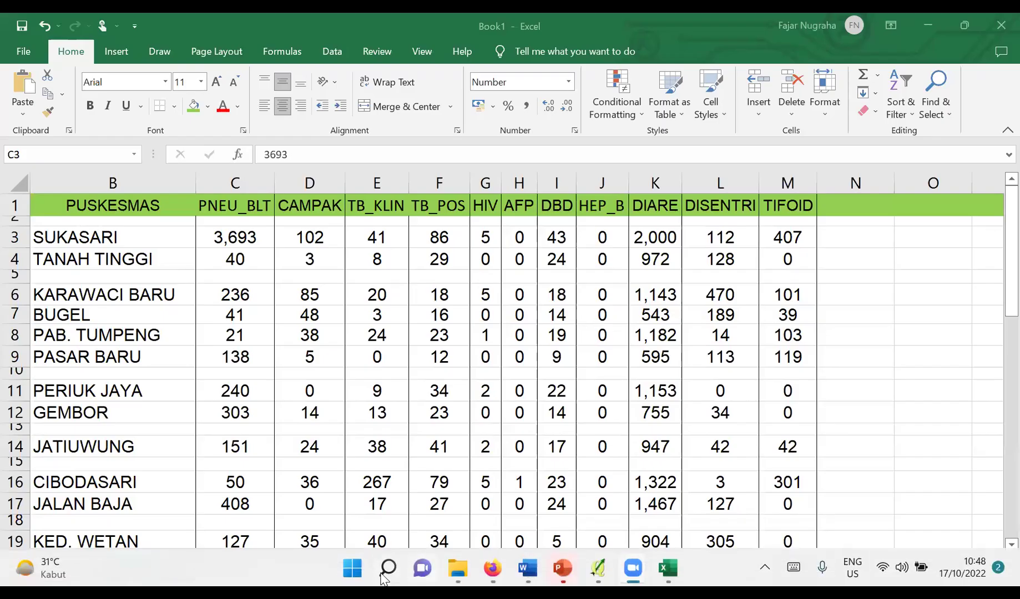
left_click(353, 574)
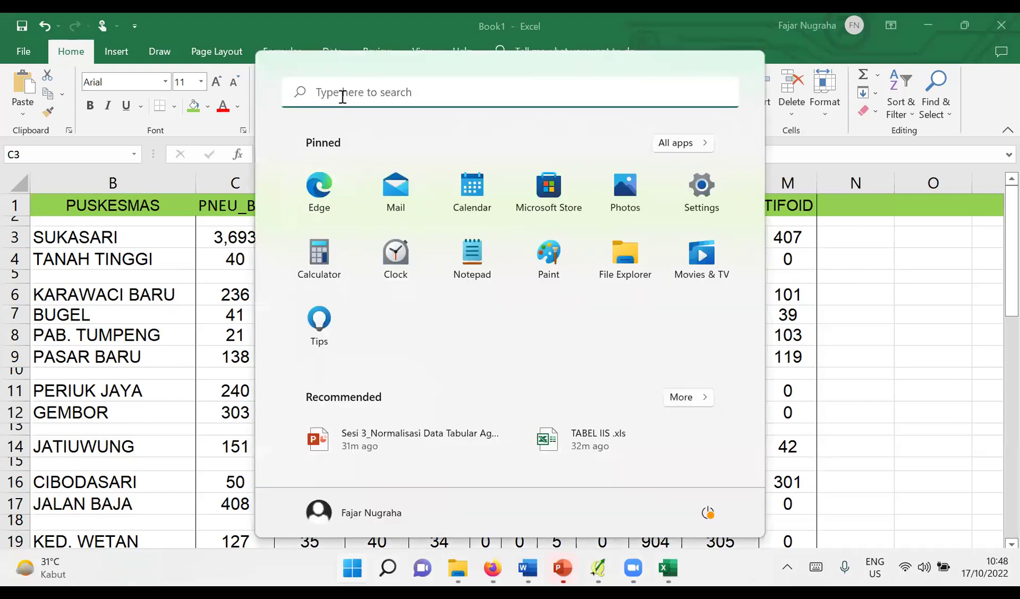
left_click(342, 93)
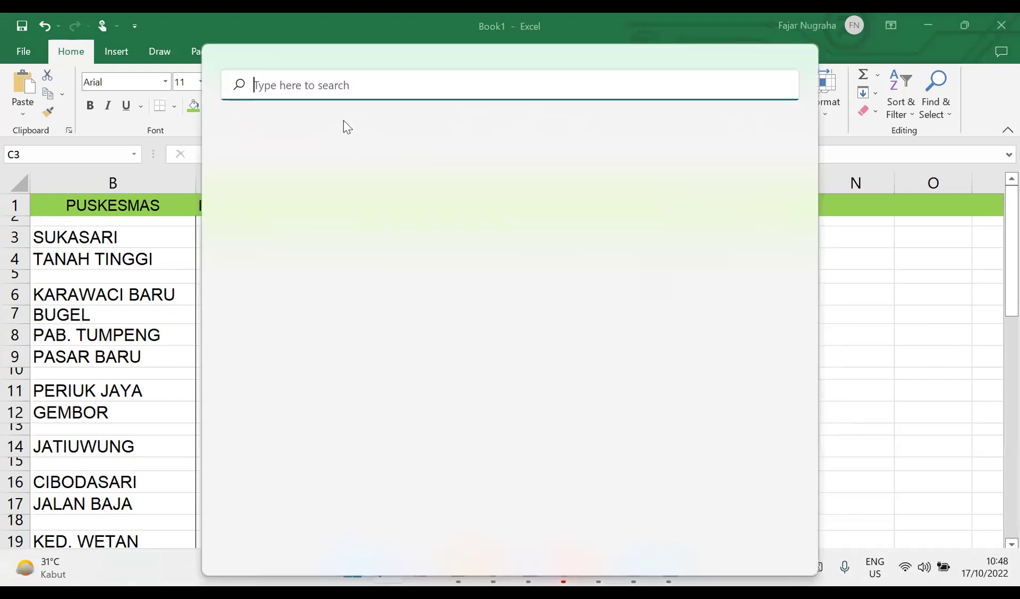
type("con")
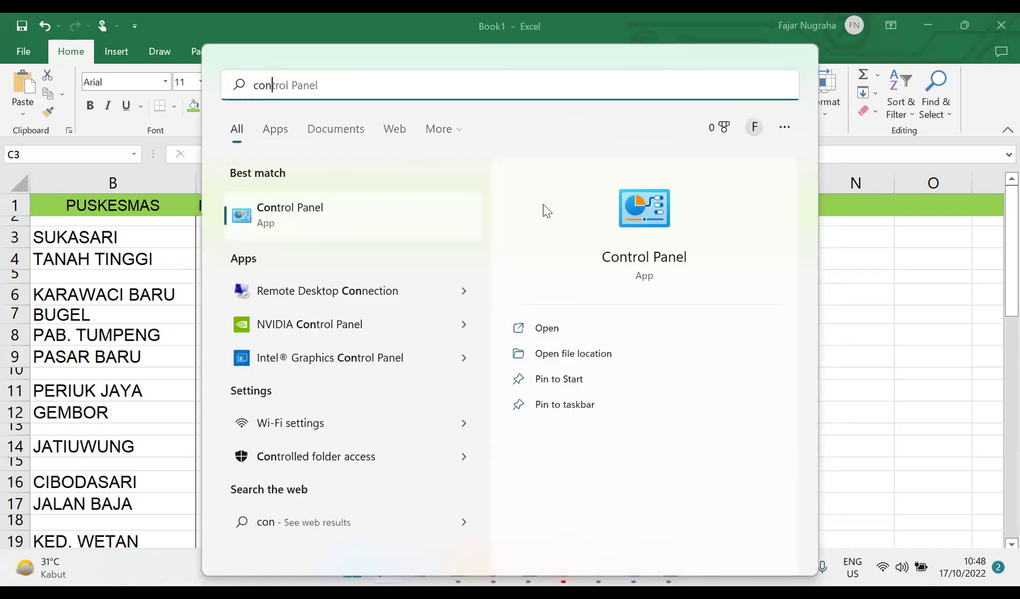
left_click(625, 209)
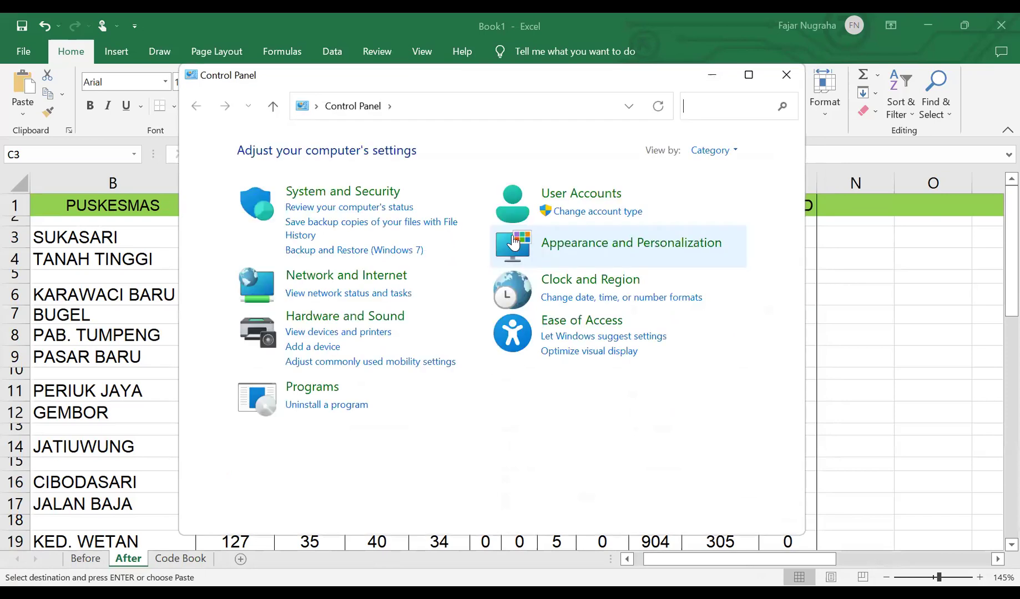
left_click(599, 282)
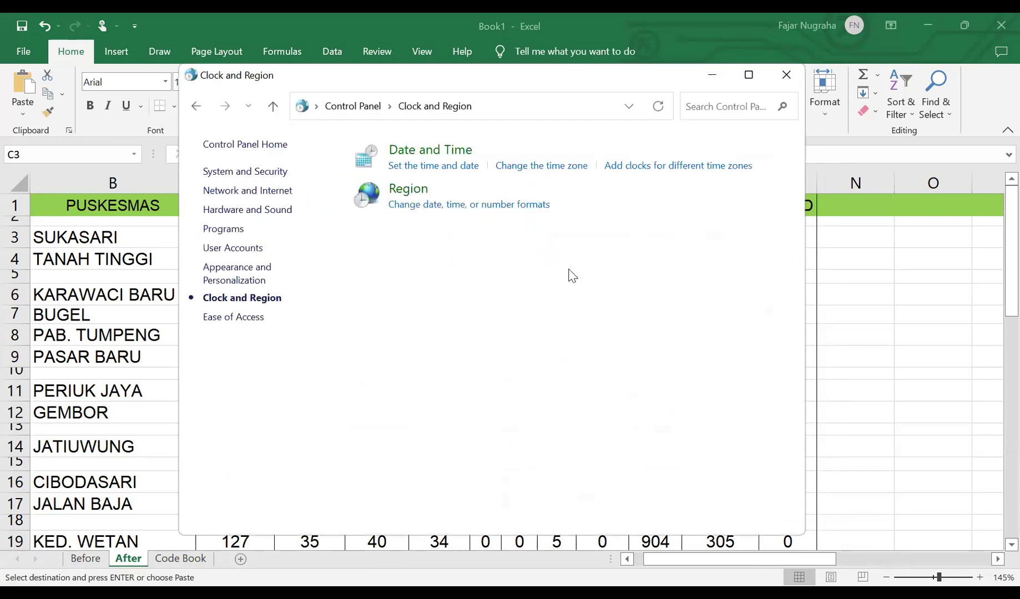
left_click(419, 199)
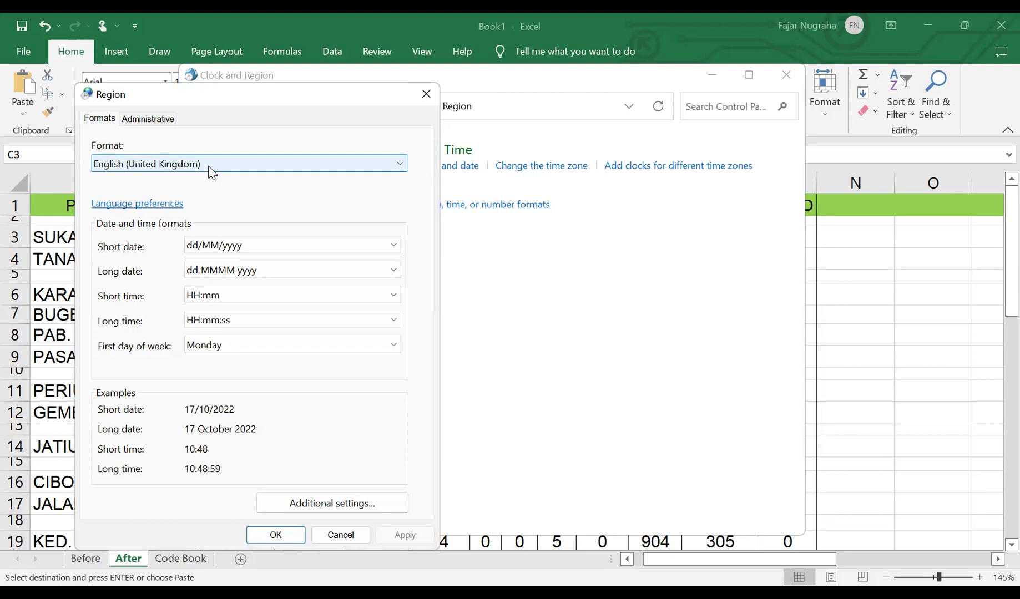
left_click(280, 538)
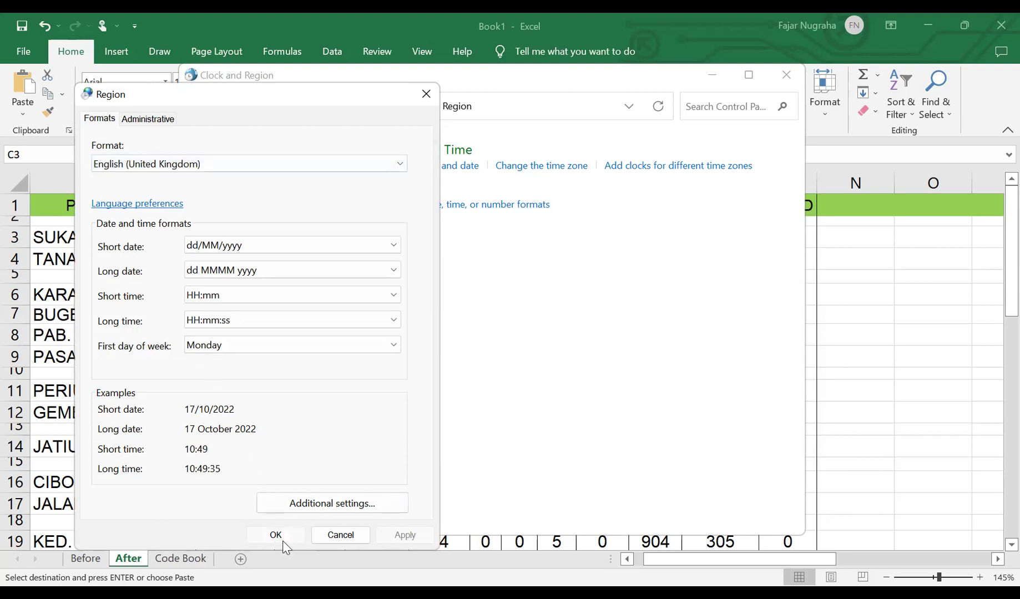
left_click(782, 83)
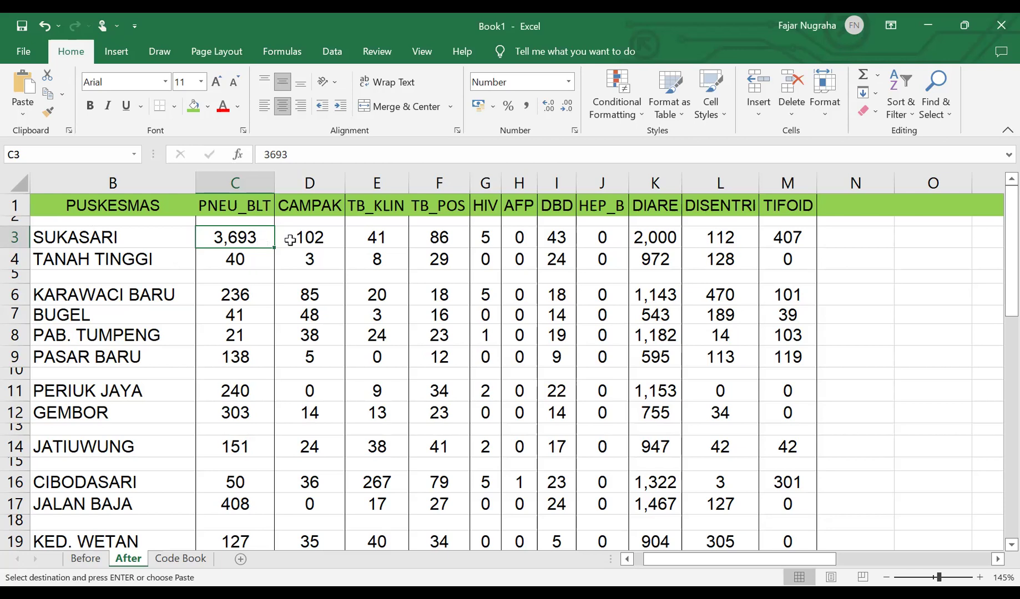
Step: Enter the sample decimal value 0.5 in N3 of the After sheet and select that cell again
left_click(835, 243)
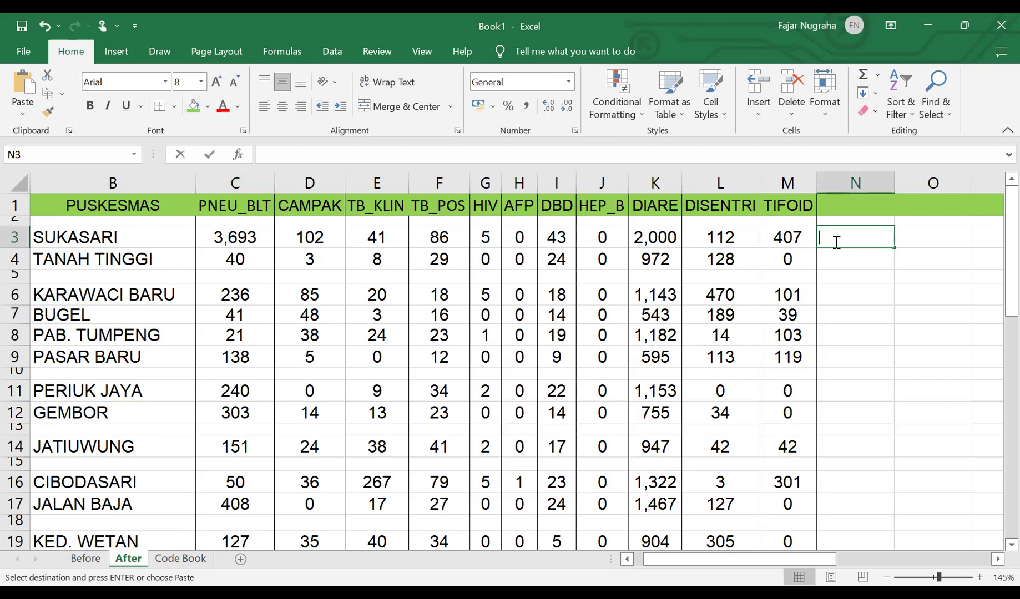
type("0.55")
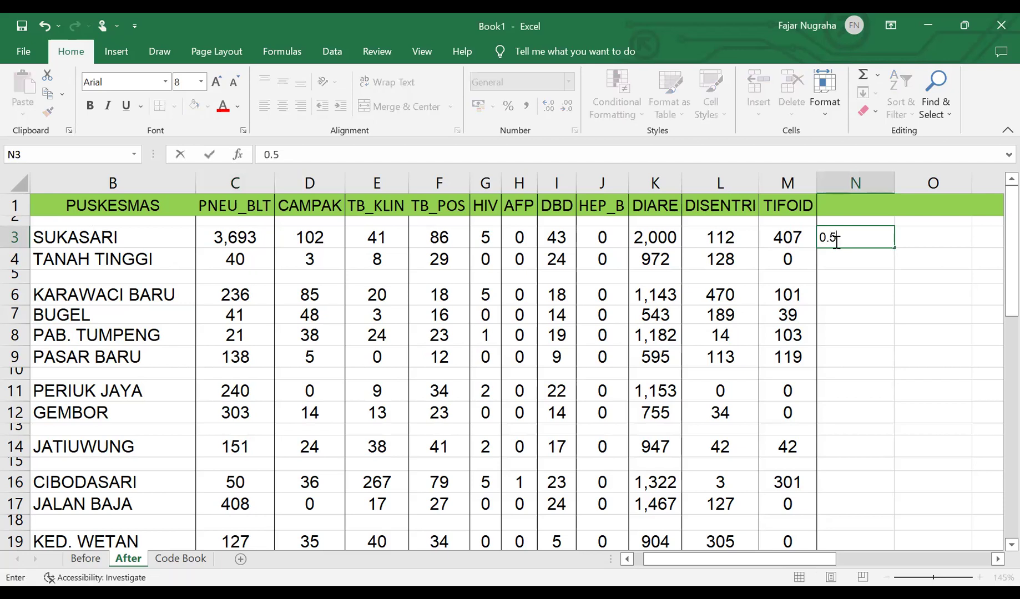
key("BackSpace")
key("Return")
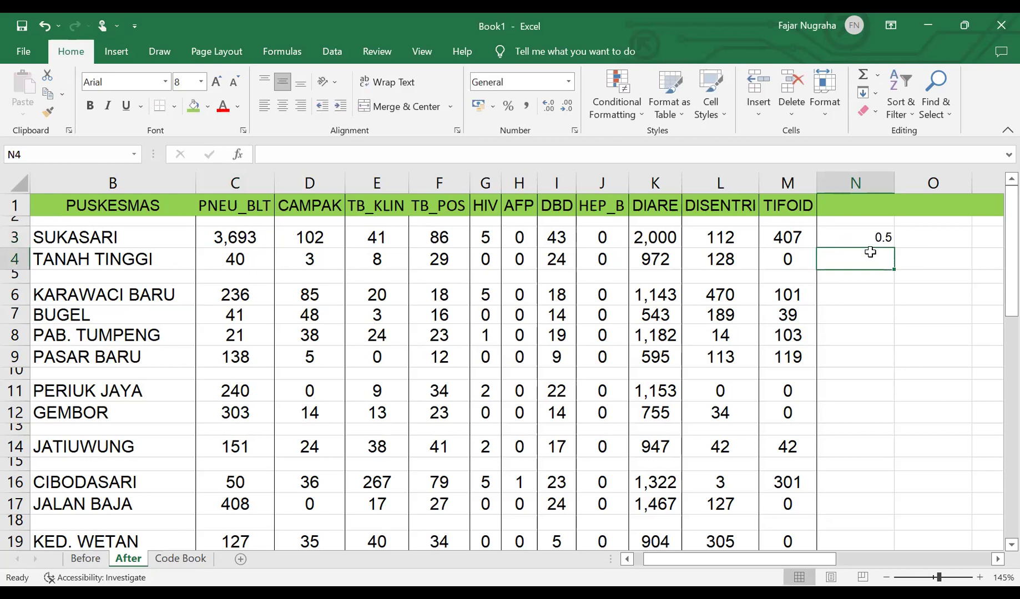
scroll(857, 281, "up", 1)
left_click_drag(827, 559, 720, 546)
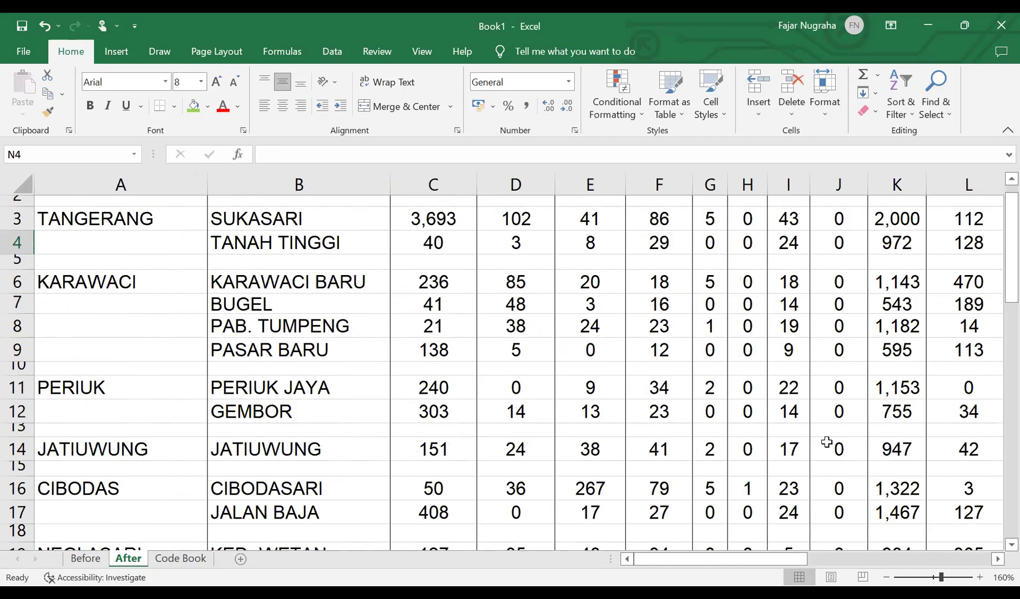
scroll(827, 442, "up", 1)
scroll(827, 442, "down", 1)
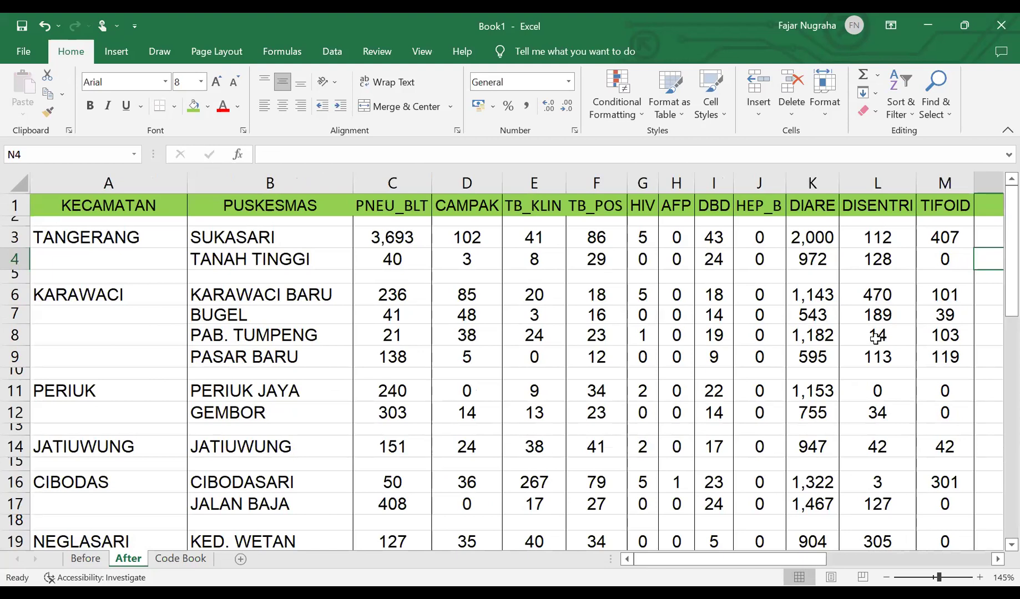
scroll(910, 236, "down", 1)
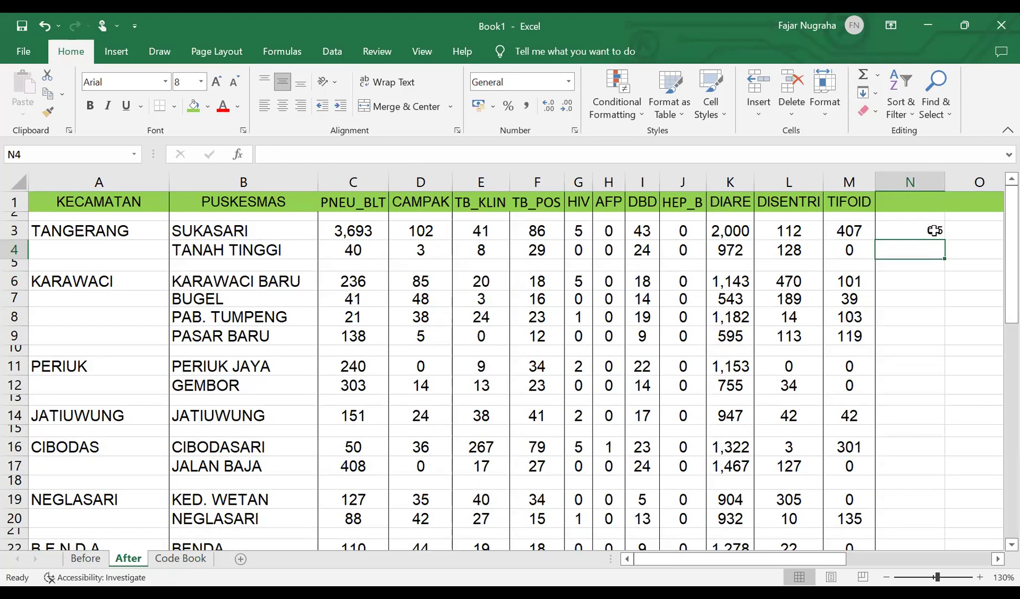
left_click(934, 230)
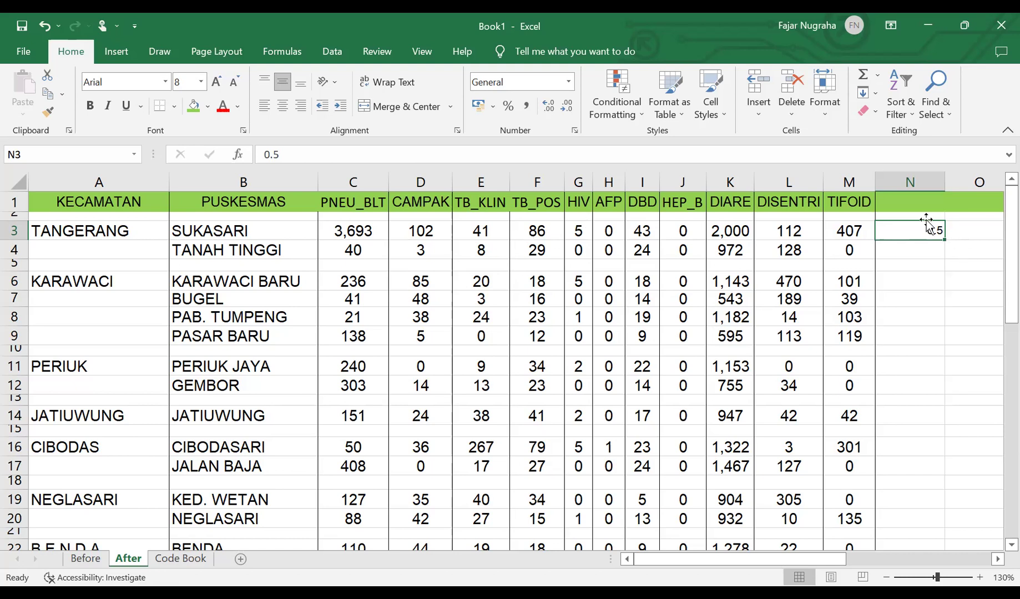
Step: Delete column N, which holds the sample decimal value, from the After sheet
left_click(911, 183)
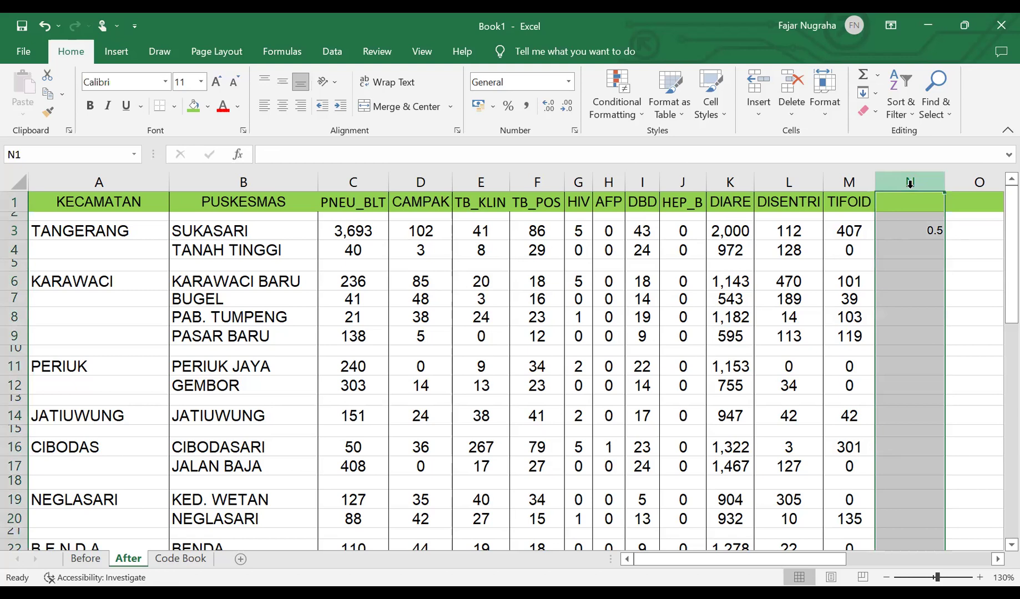
right_click(910, 183)
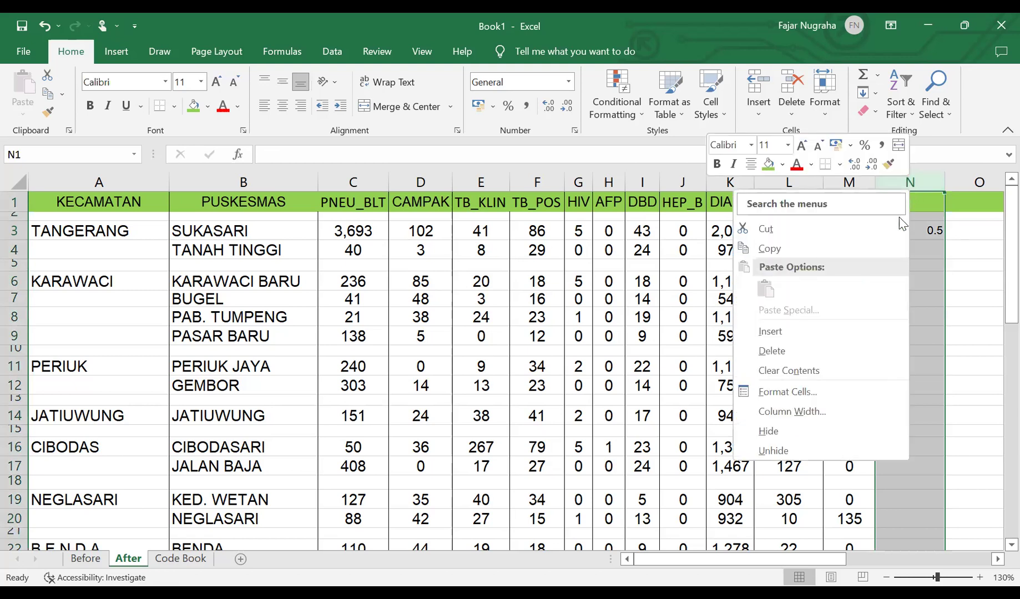
left_click(868, 353)
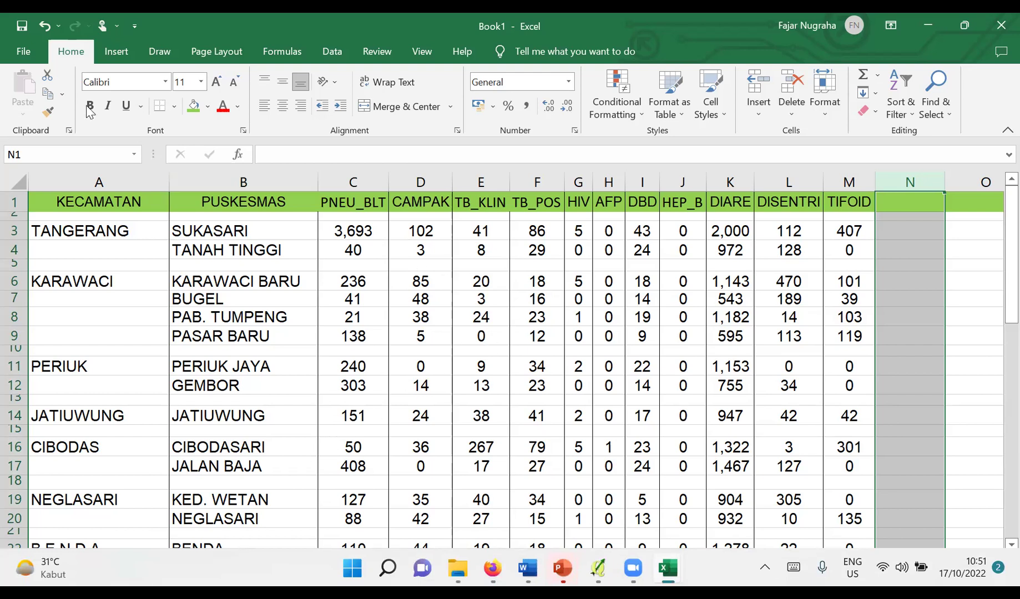
Step: Save the workbook as Normalisasi Tabel in the Tabular folder of GIS UMJ 2022 Epid on drive D
left_click(22, 52)
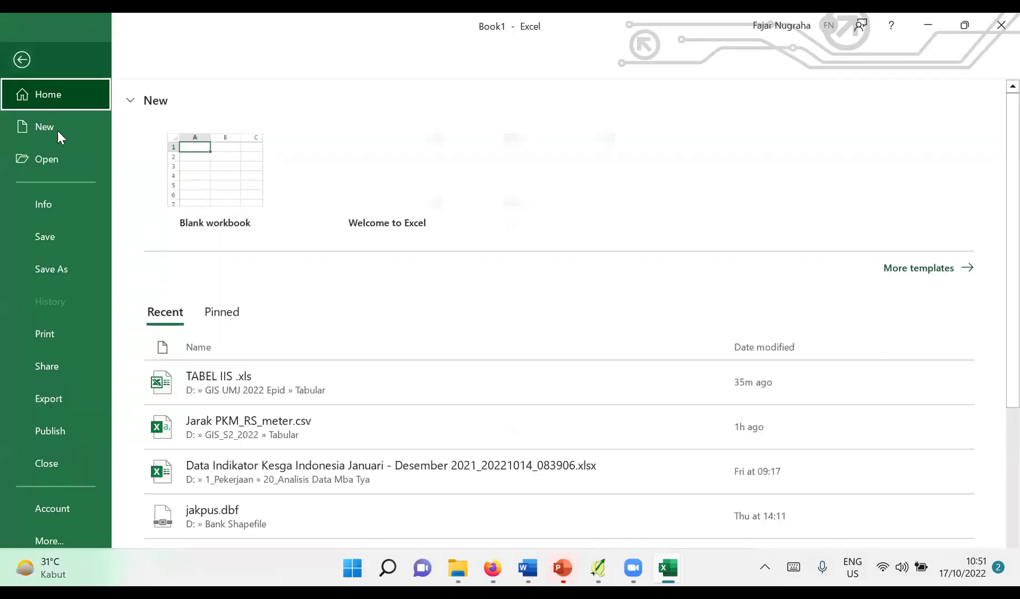
left_click(54, 267)
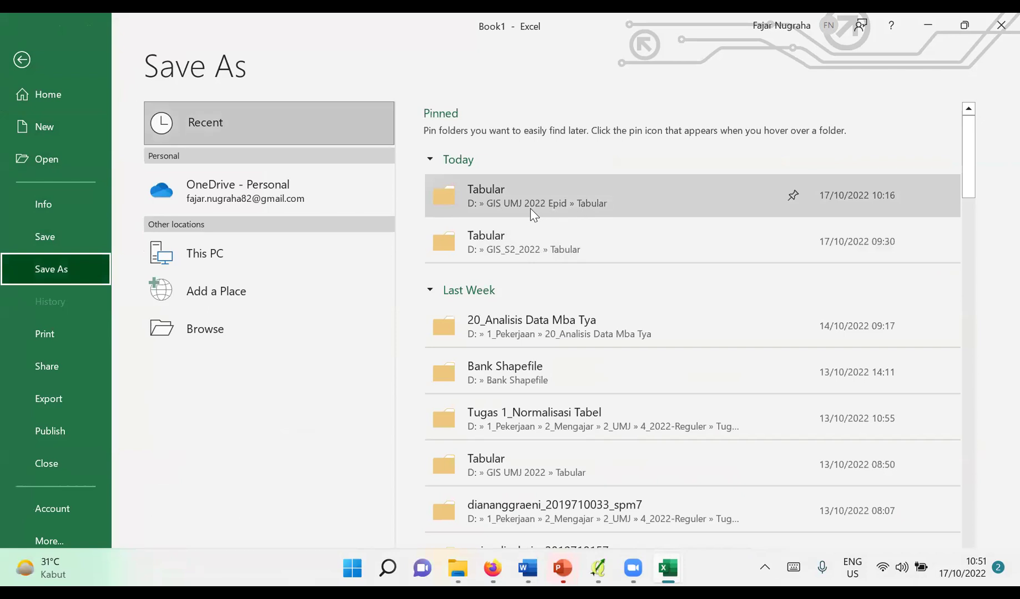
left_click(528, 206)
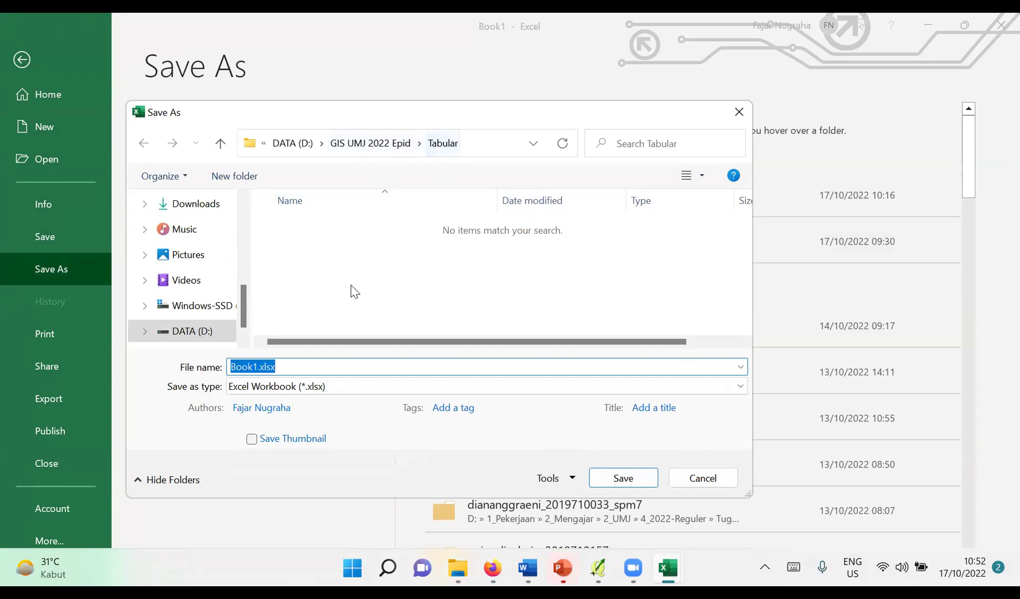
type("Normalisasi Tabel")
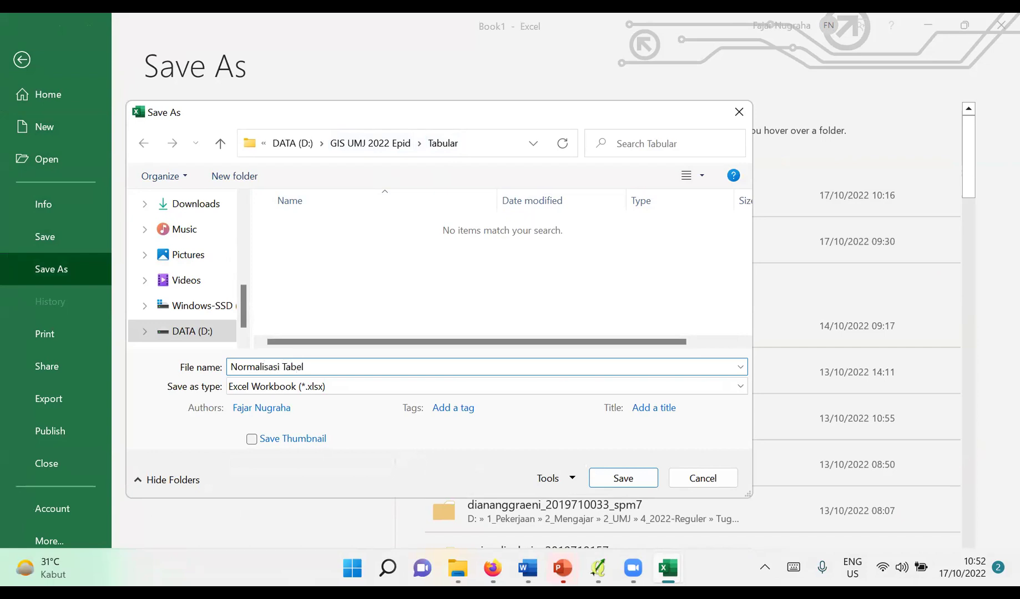
key("Return")
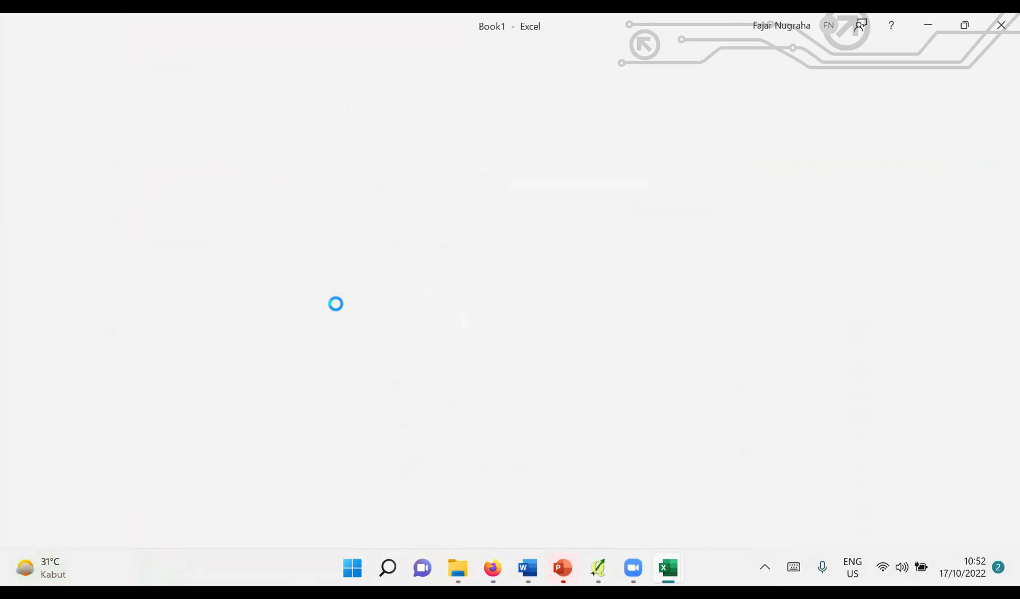
Step: Close the workbook and reopen Normalisasi Tabel.xlsx from the Tabular folder in File Explorer
left_click(996, 28)
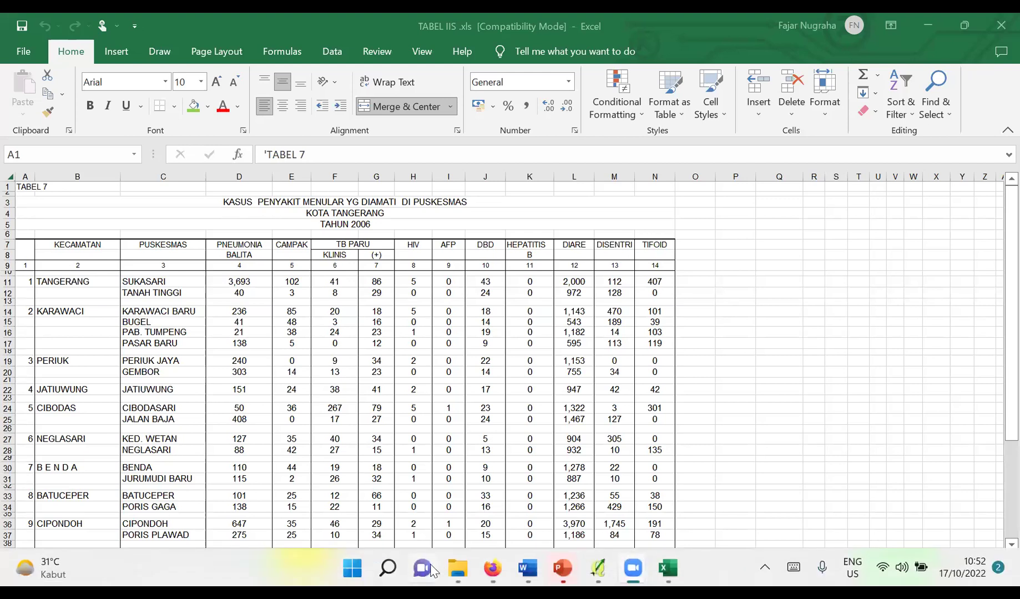
mouse_move(454, 572)
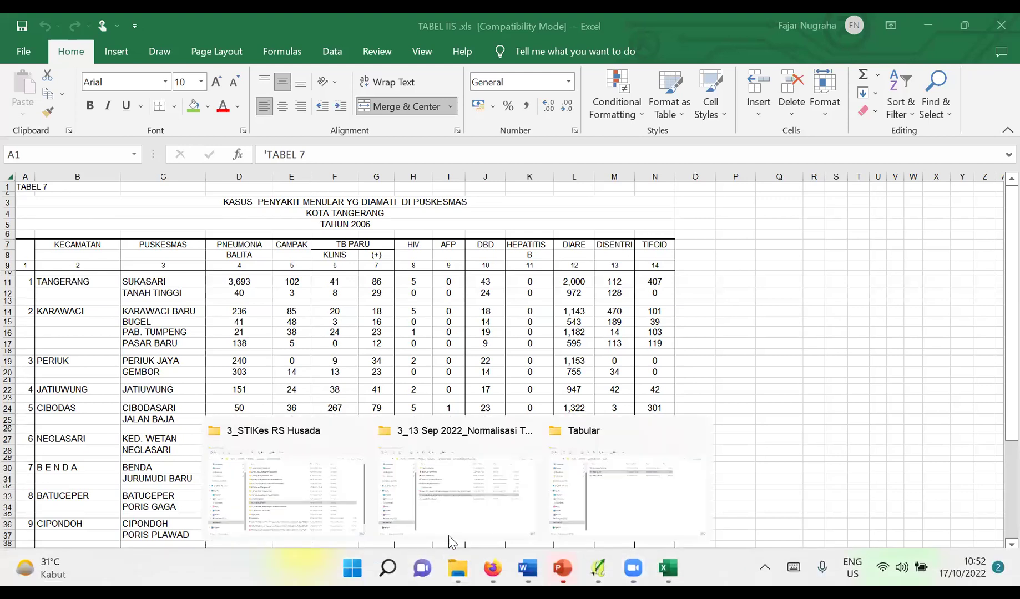
left_click(587, 494)
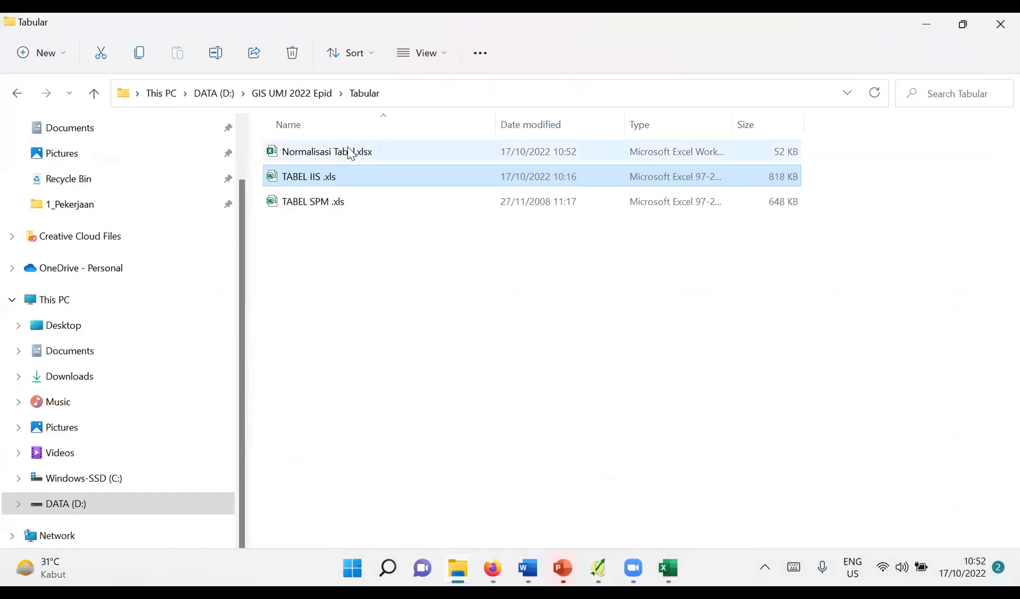
double_click(350, 152)
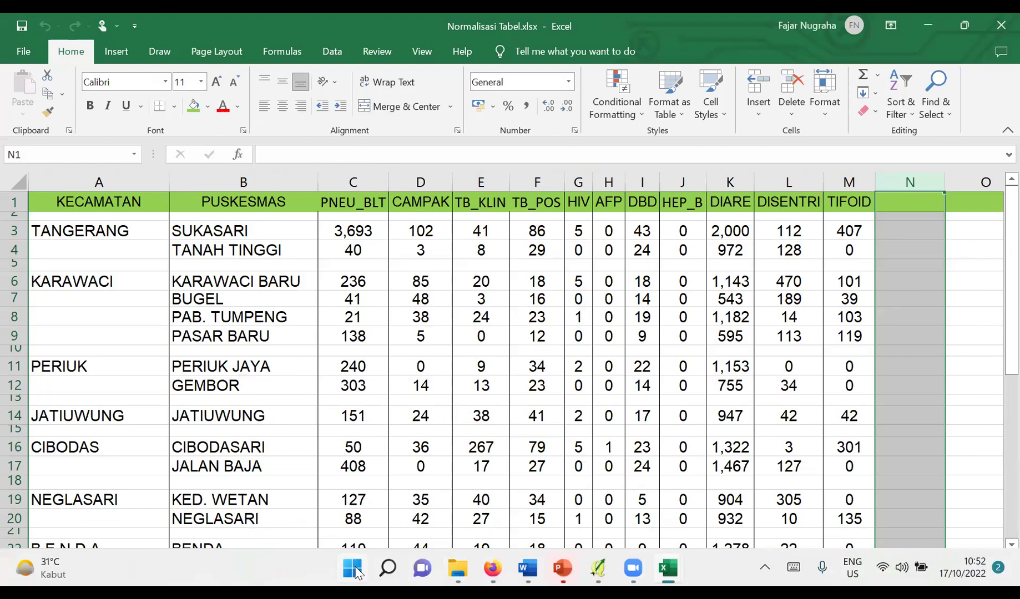
left_click(353, 569)
left_click(179, 50)
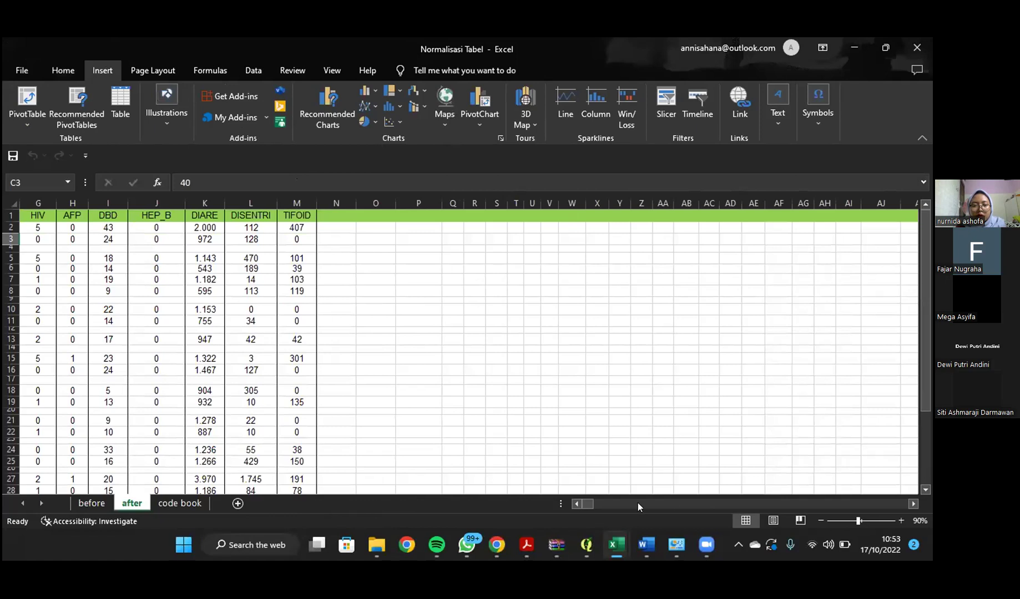
Step: Set the Windows regional format to English (United States) and check the number separators in the after sheet
scroll(503, 370, "left", 6)
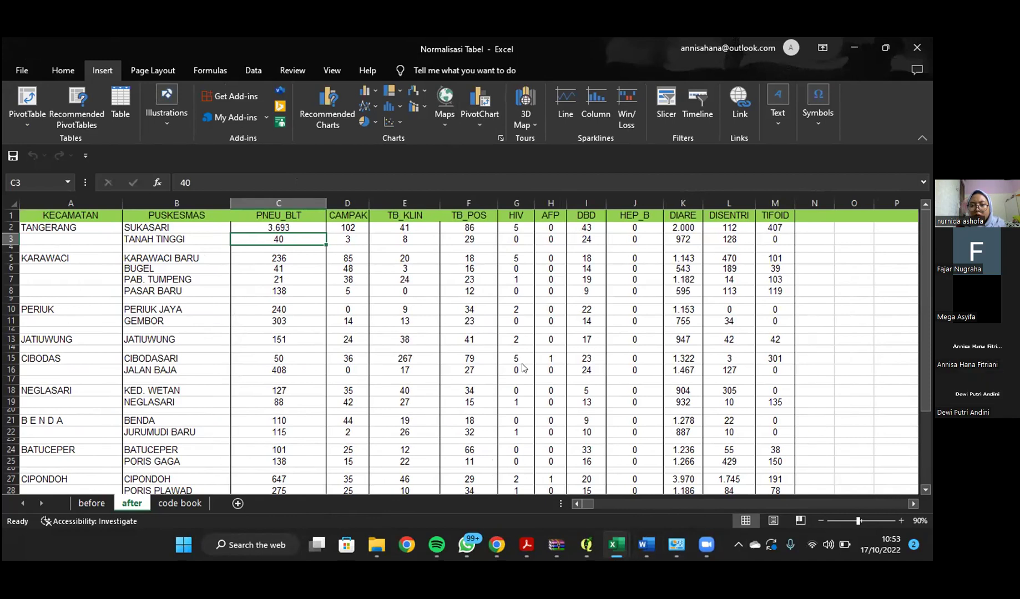
left_click(901, 520)
scroll(601, 430, "left", 1)
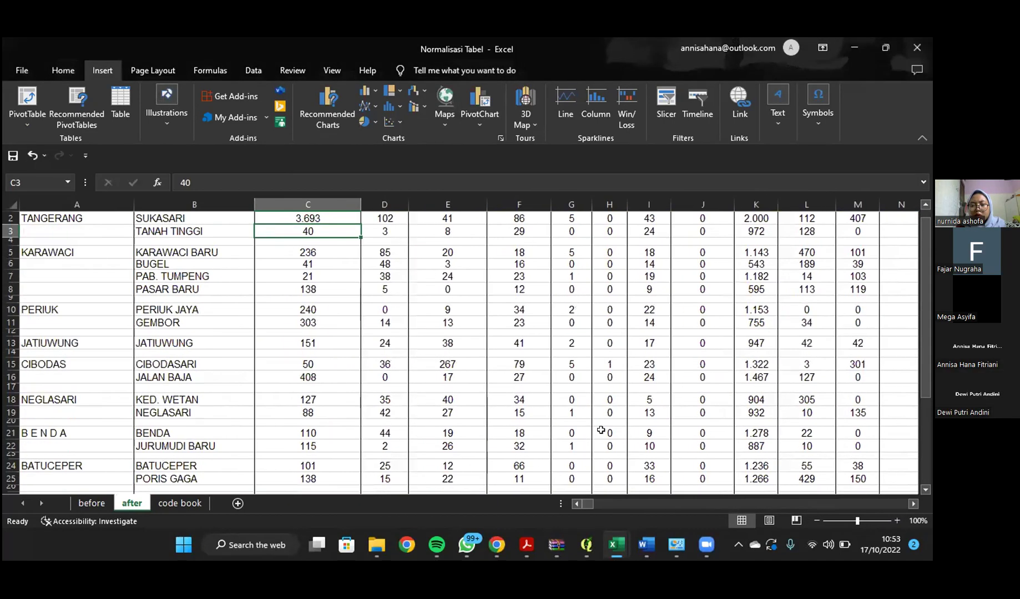
scroll(601, 431, "up", 1)
left_click(683, 547)
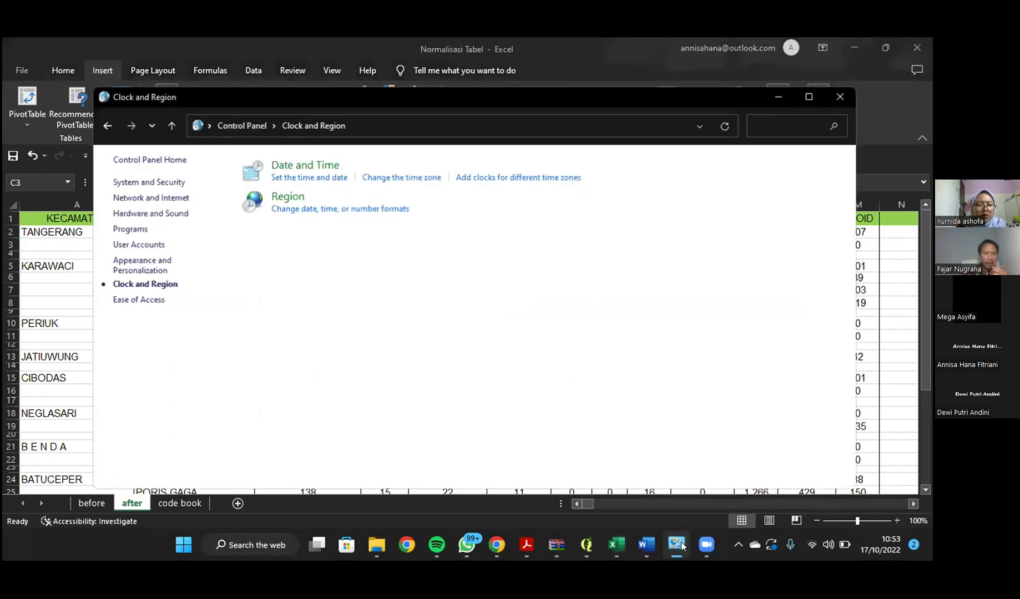
left_click(282, 197)
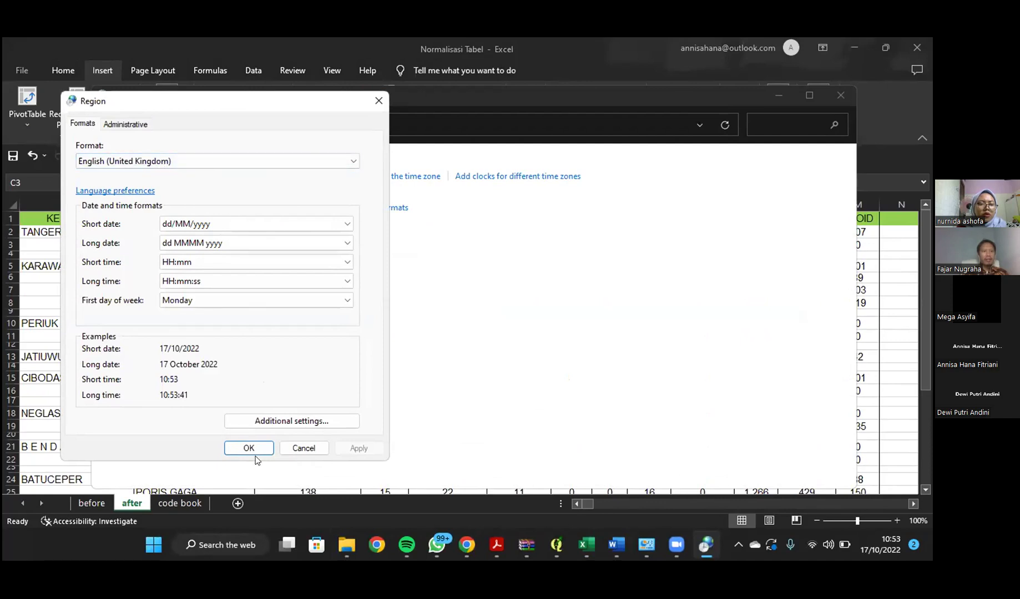
left_click(319, 162)
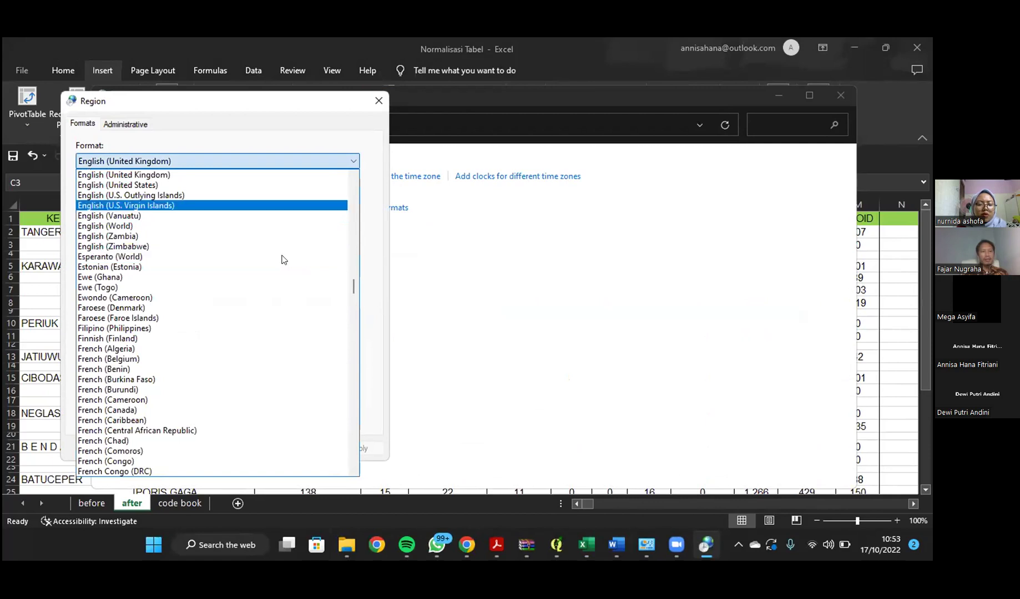
left_click(168, 186)
left_click(248, 447)
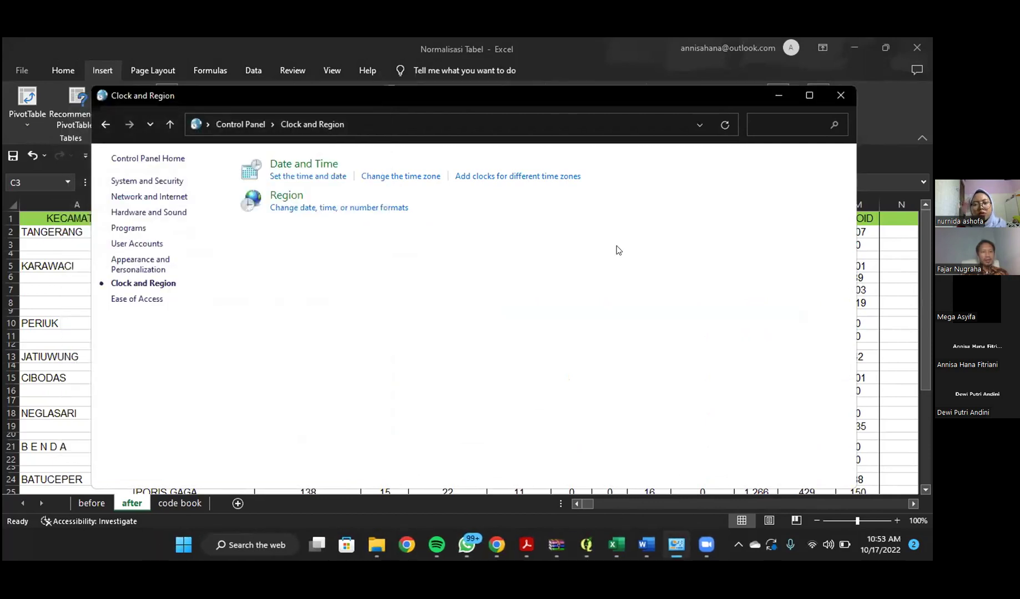
left_click(810, 96)
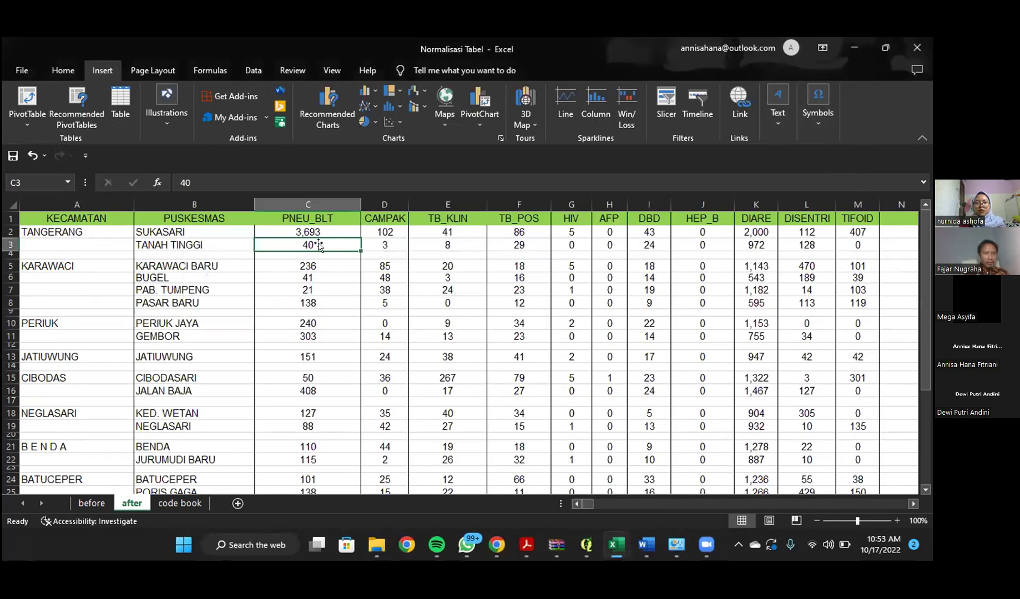
scroll(321, 269, "right", 1)
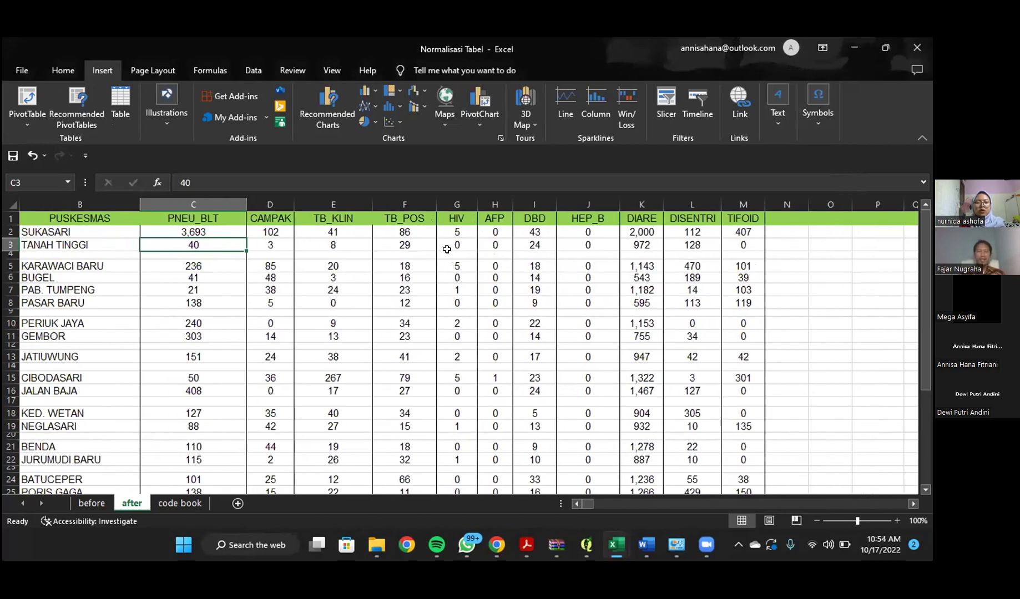
scroll(256, 255, "left", 1)
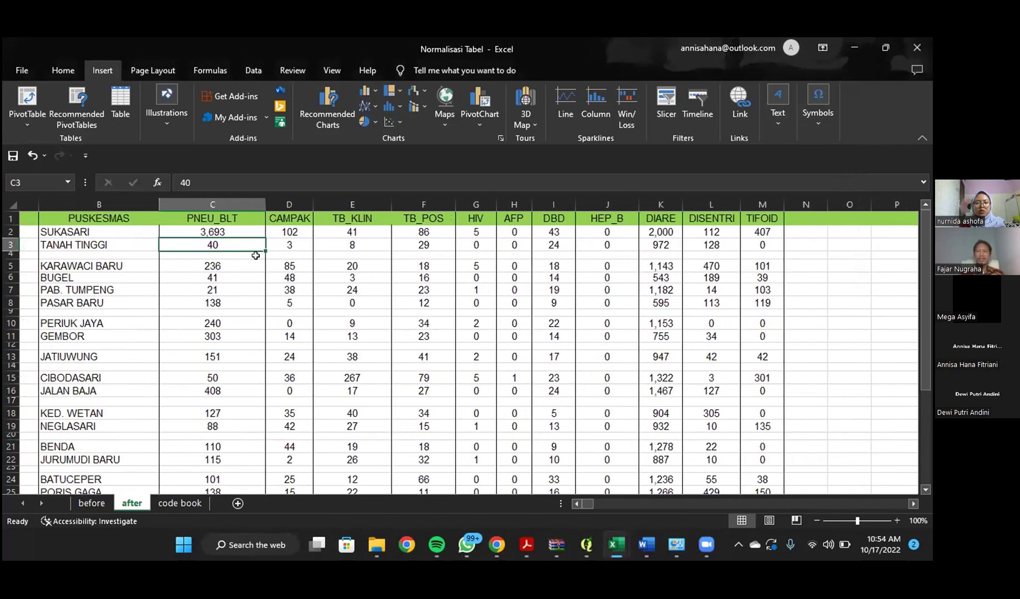
scroll(256, 256, "right", 1)
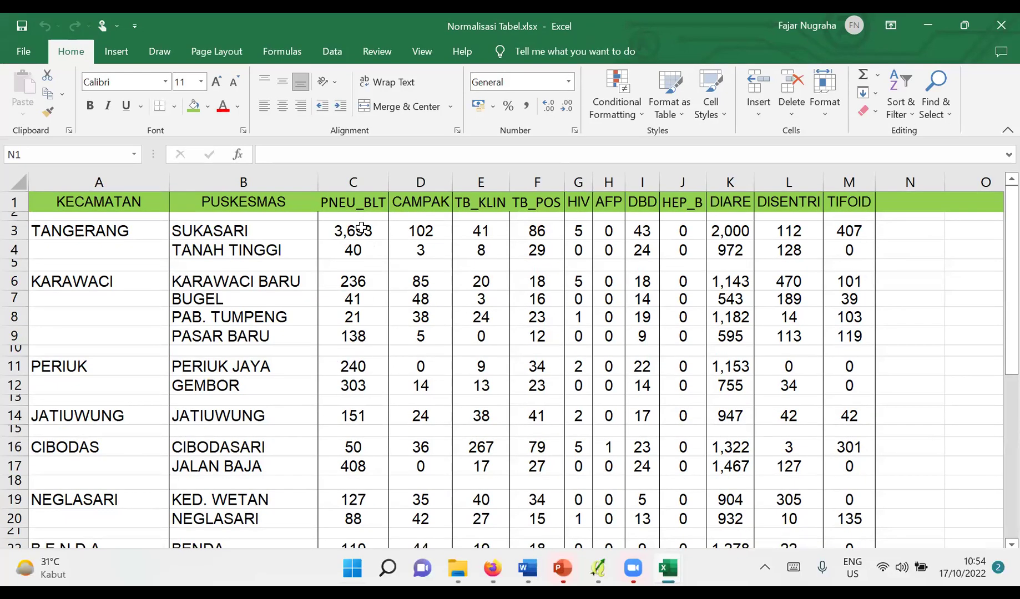
Step: Format the After sheet's numeric data from C3 through column M as Number with 0 decimal places and no thousands separator
left_click(361, 227)
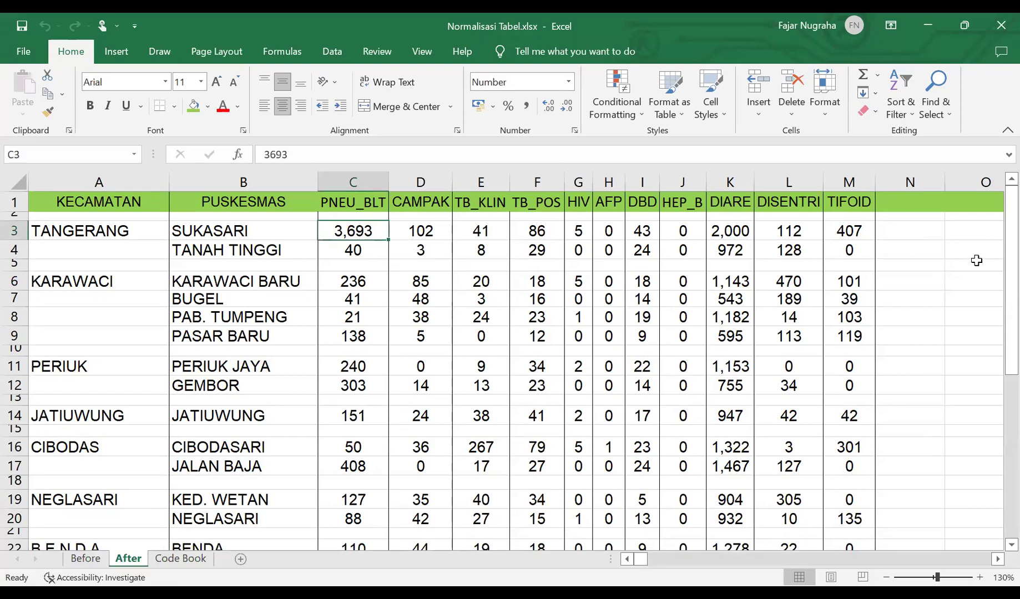
left_click_drag(367, 232, 849, 547)
scroll(438, 277, "up", 6)
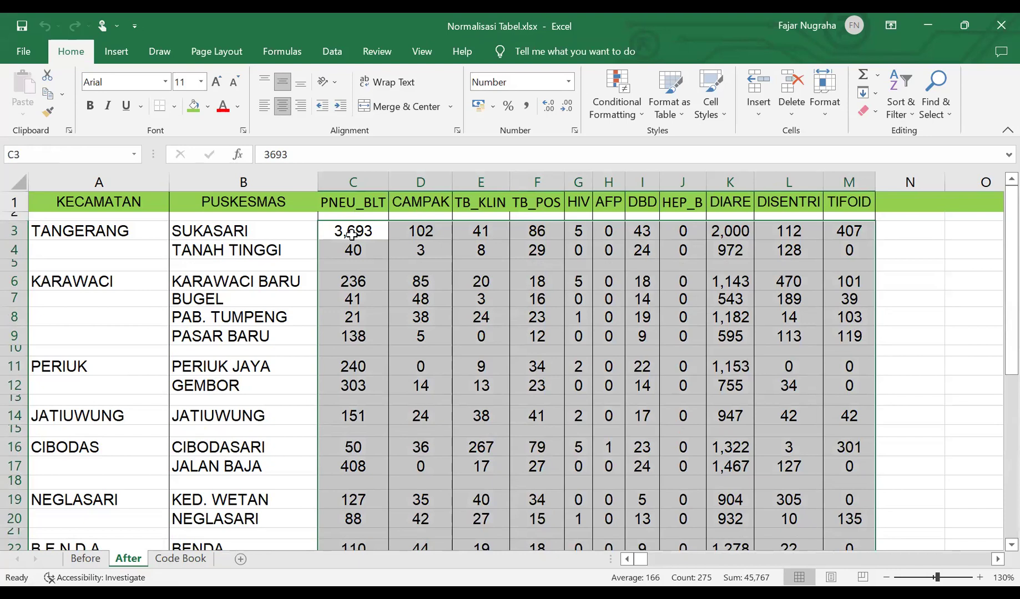
scroll(507, 288, "down", 7)
scroll(507, 288, "up", 7)
right_click(368, 241)
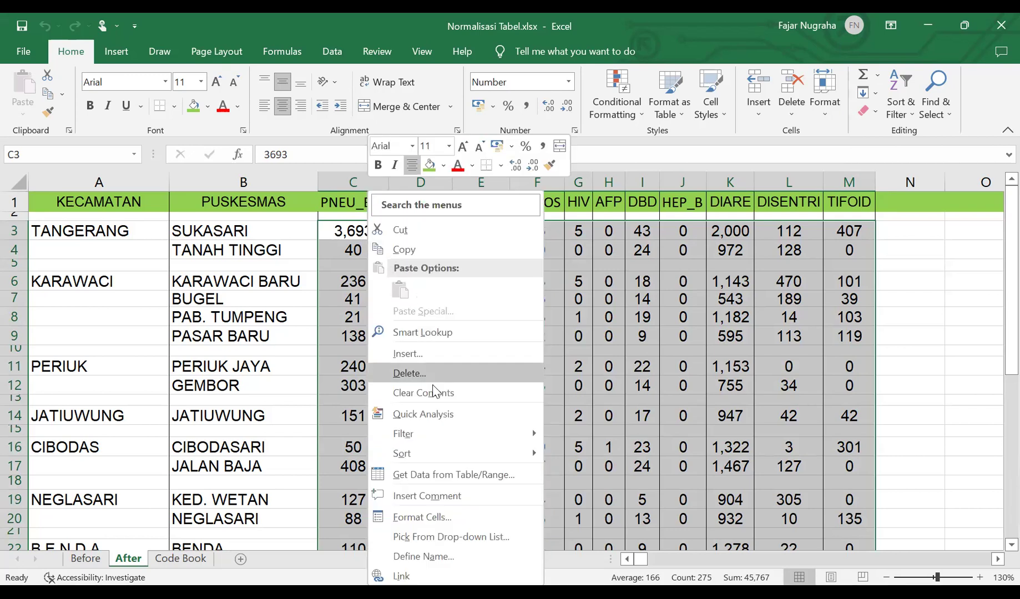
left_click(441, 518)
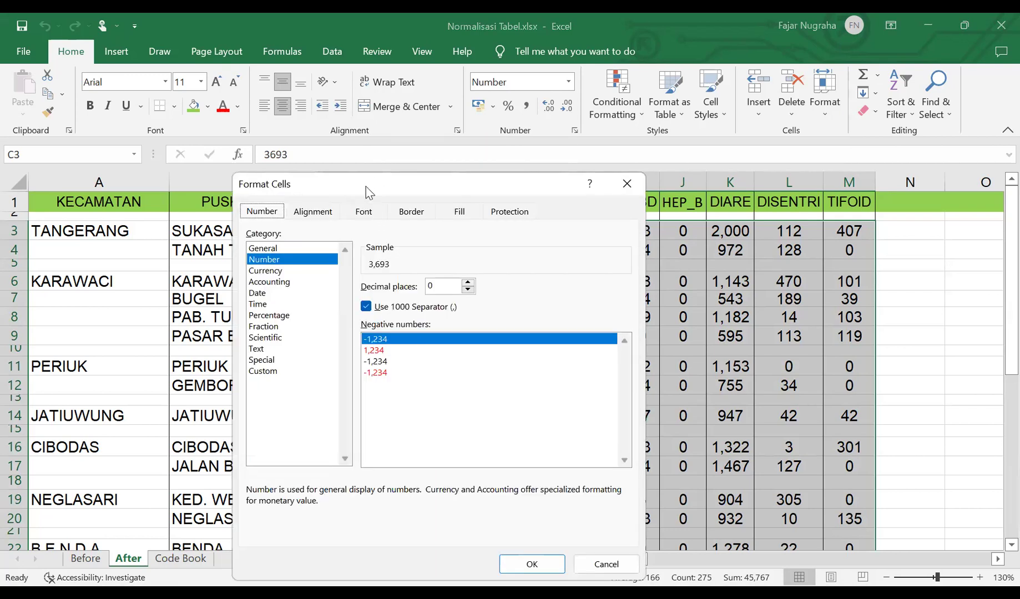
left_click_drag(426, 116, 427, 116)
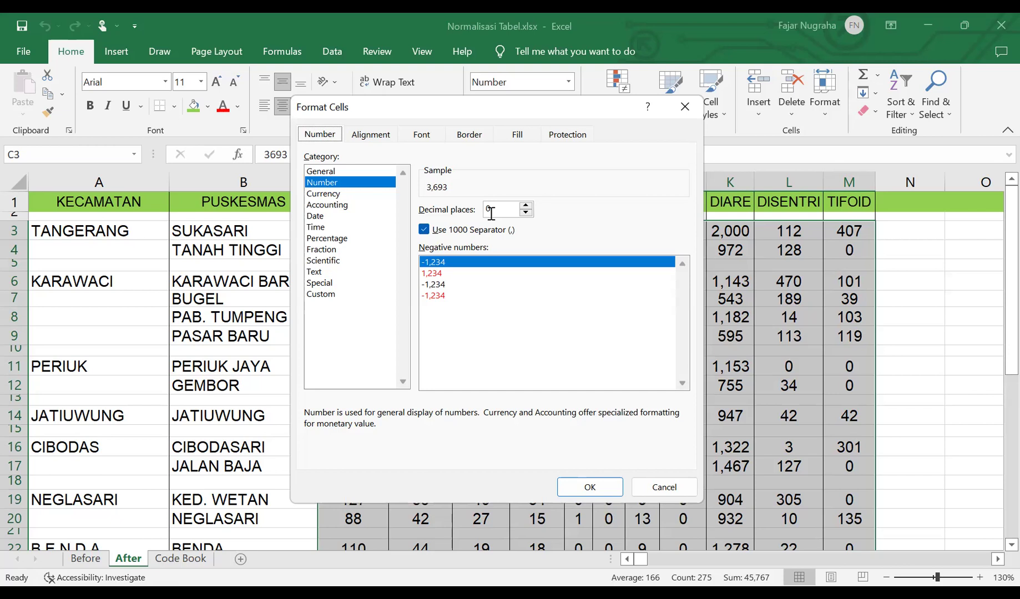
left_click(503, 210)
left_click(422, 229)
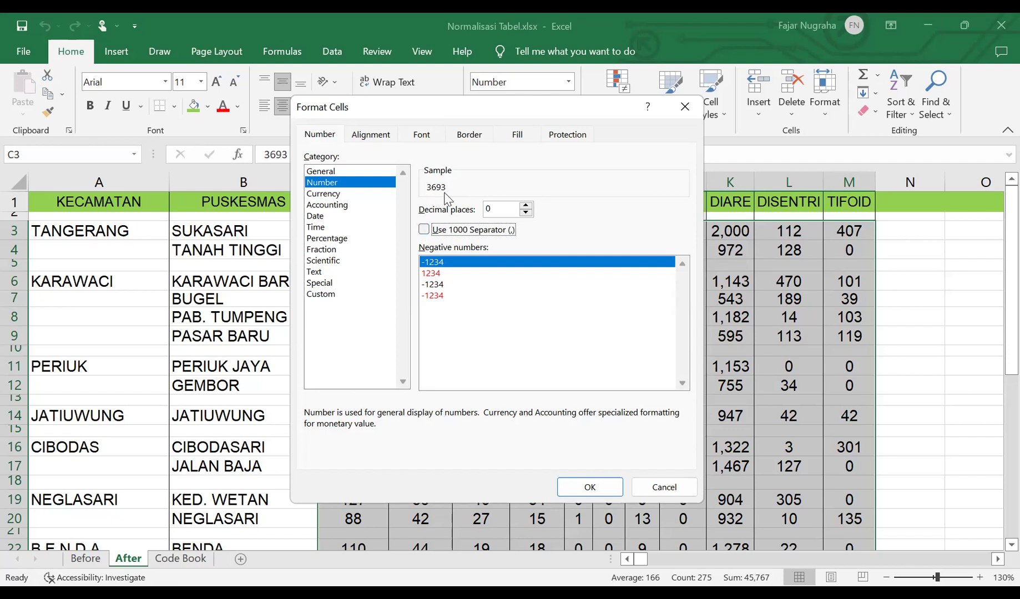
left_click(591, 488)
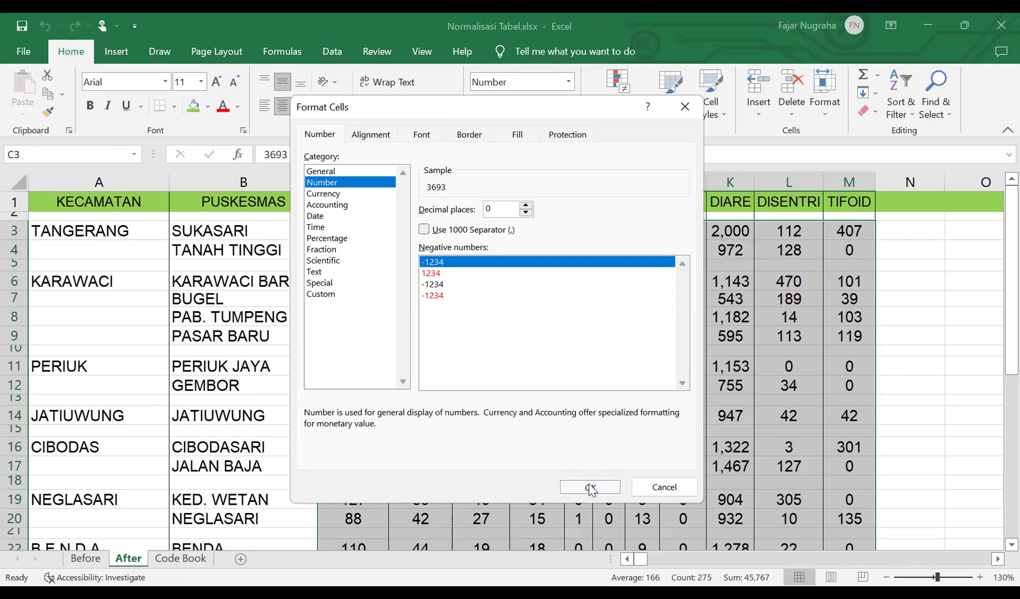
left_click(353, 250)
scroll(371, 287, "down", 1)
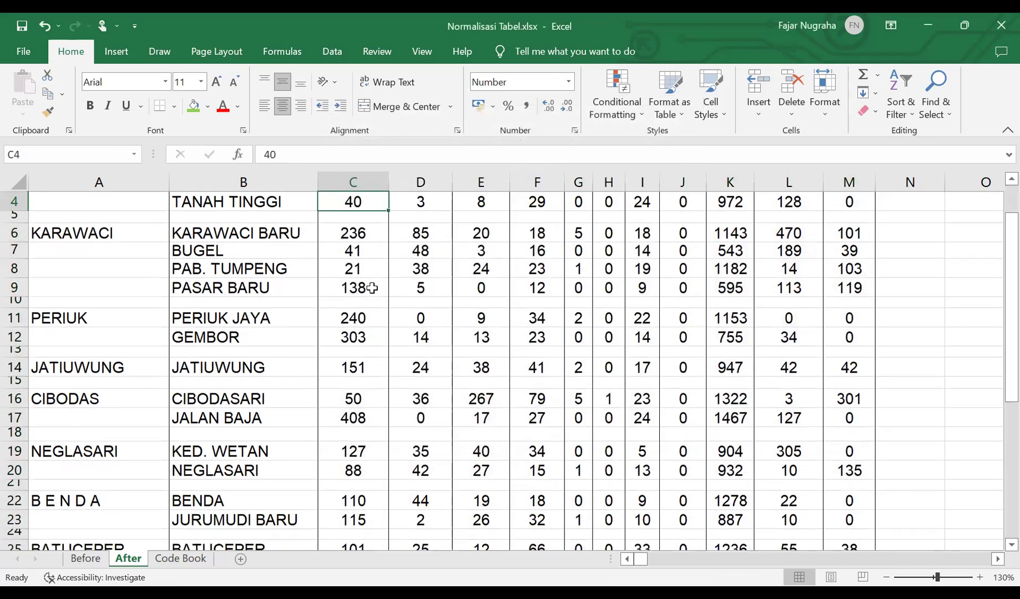
scroll(372, 288, "up", 1)
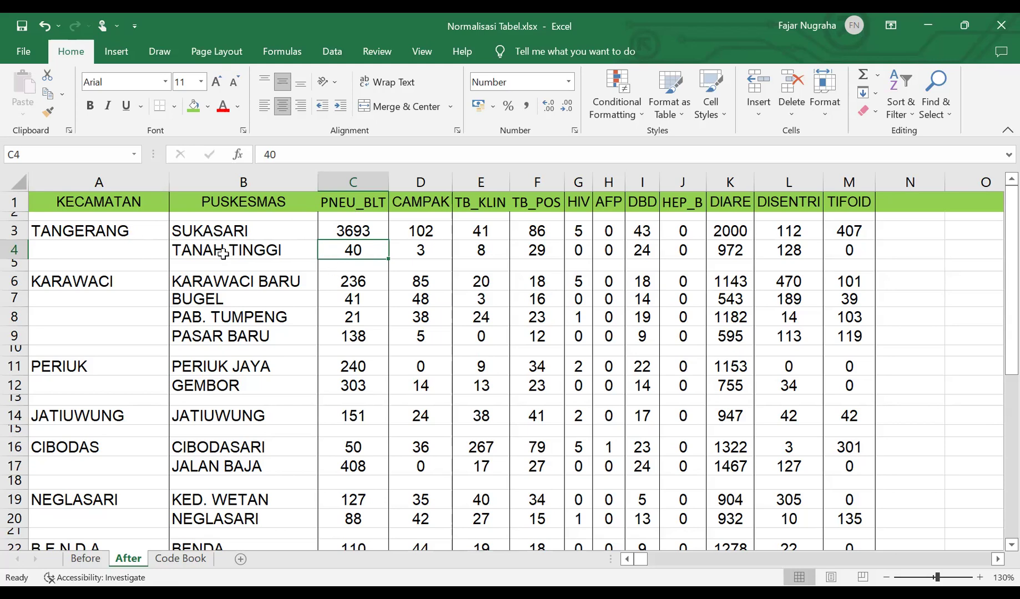
Step: Increase row 5's height and total the Tangerang puskesmas there with =SUM(C3:C4) in C5, filled across to M5
left_click_drag(25, 269, 25, 276)
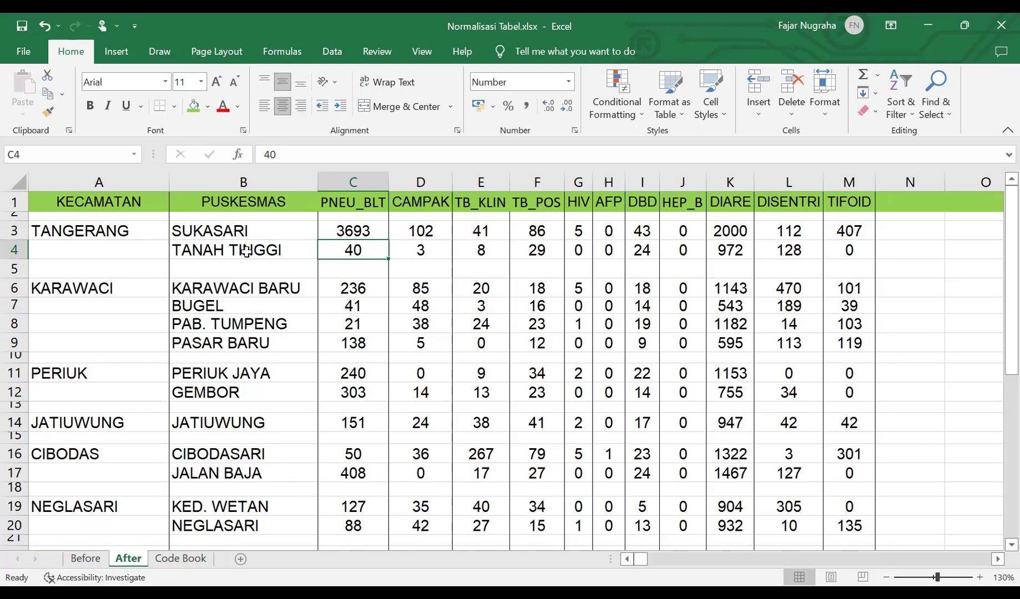
left_click(335, 268)
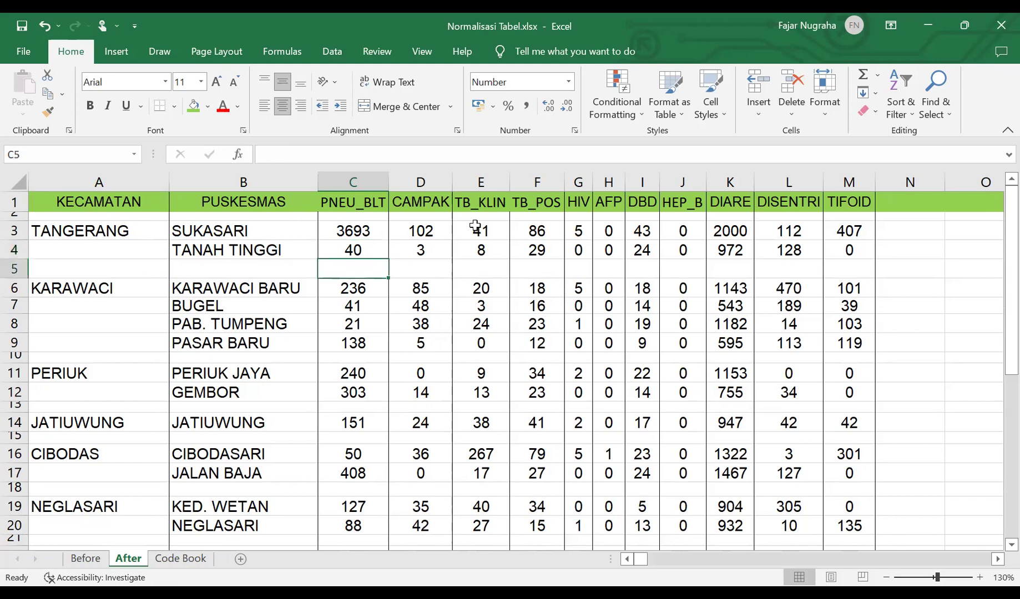
left_click(864, 78)
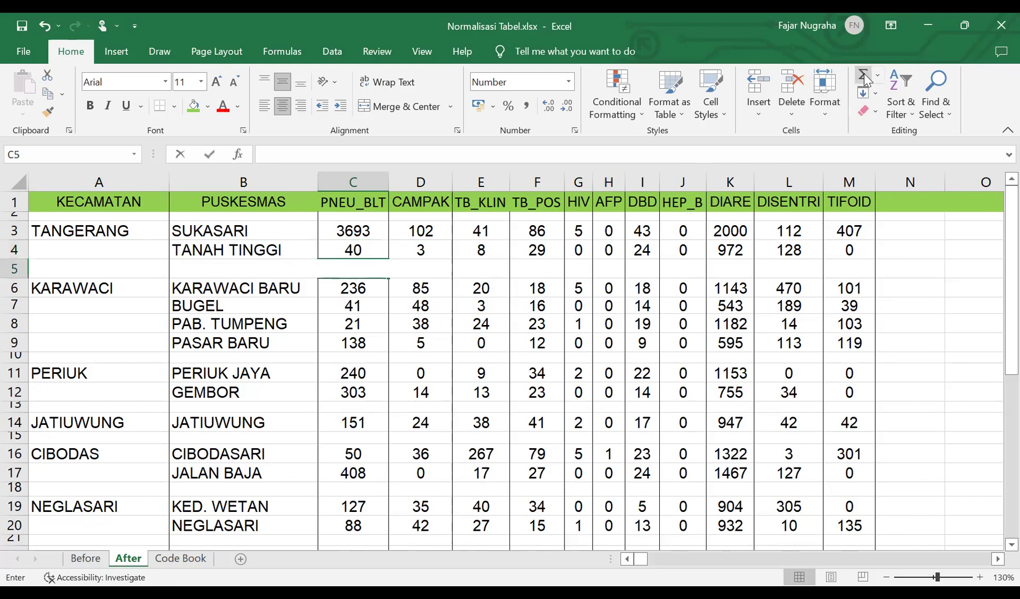
key("Return")
left_click(381, 274)
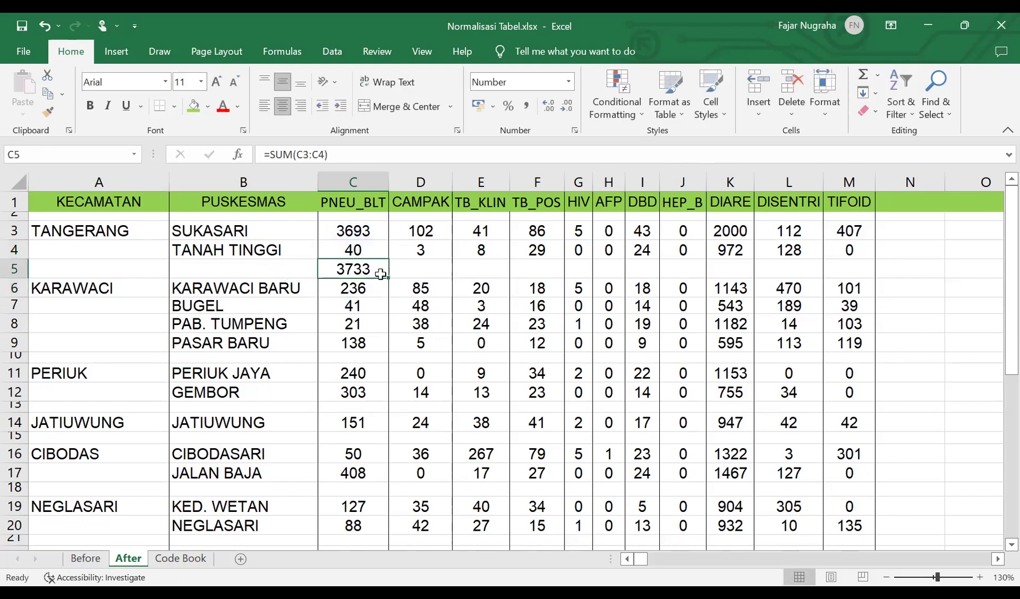
left_click_drag(390, 277, 843, 305)
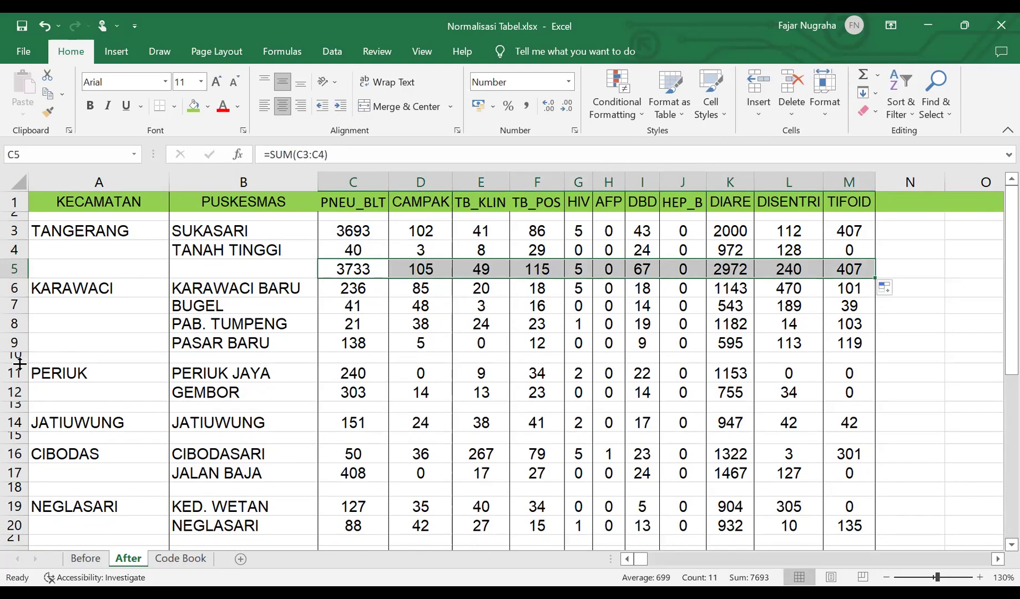
Step: Increase the height of the empty row 10 below the Karawaci puskesmas
left_click_drag(19, 364, 20, 372)
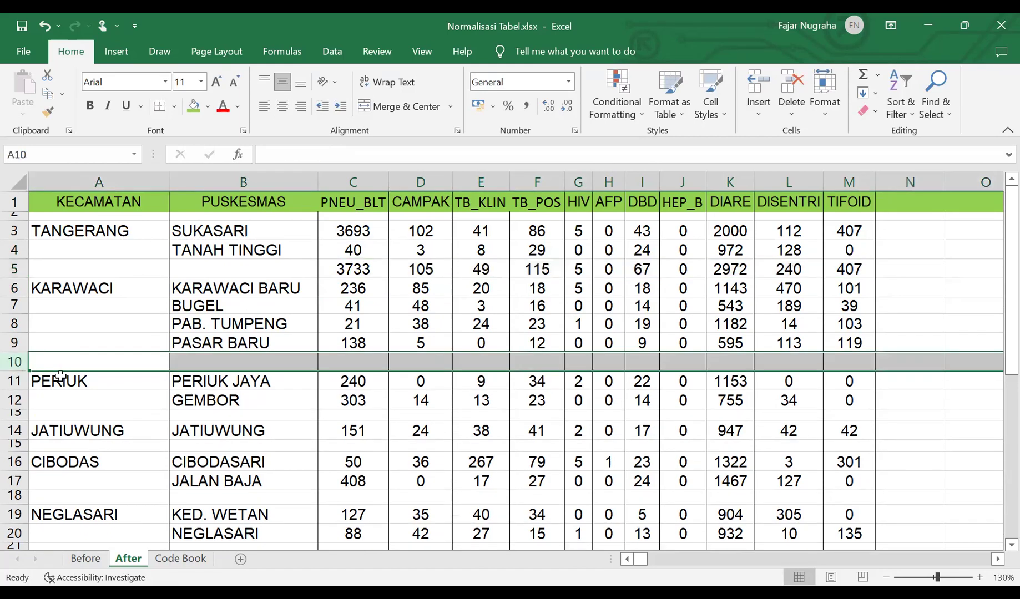
left_click(342, 362)
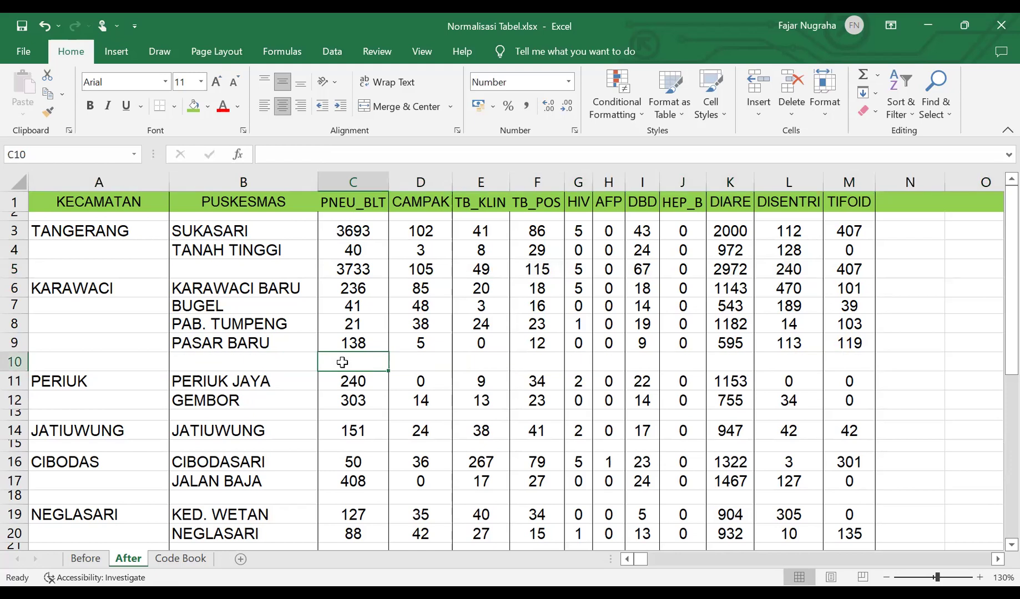
Step: Re-enter the sum of C3:C4 in C5 and fill it across to M5 again
left_click(355, 270)
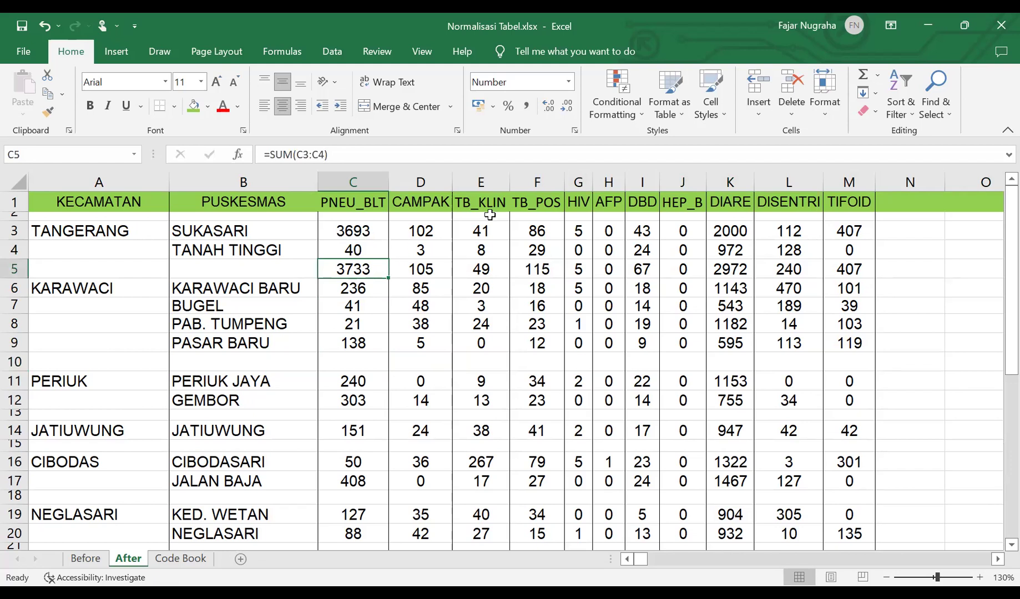
left_click(876, 79)
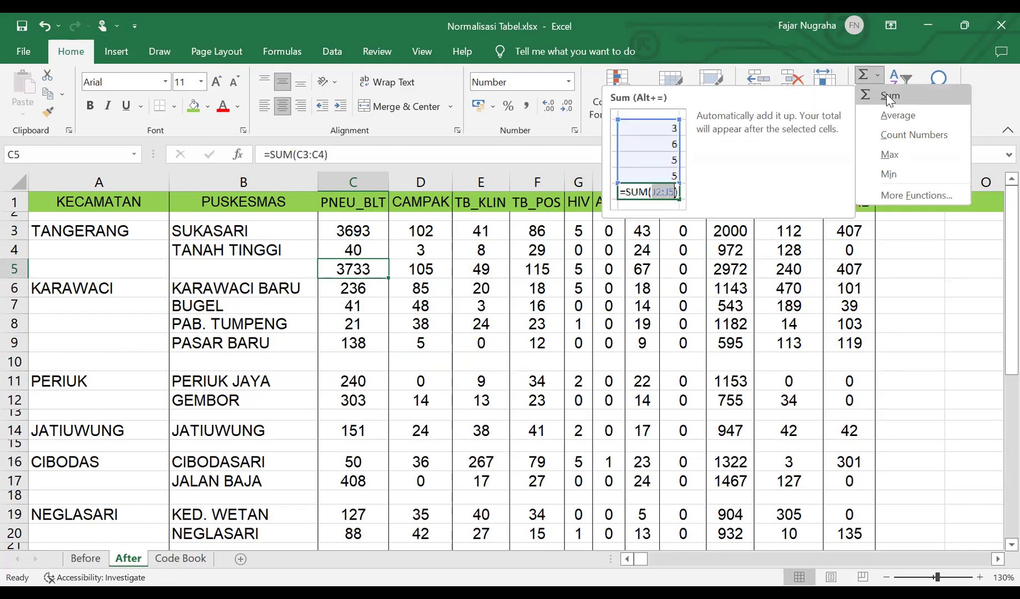
left_click(886, 95)
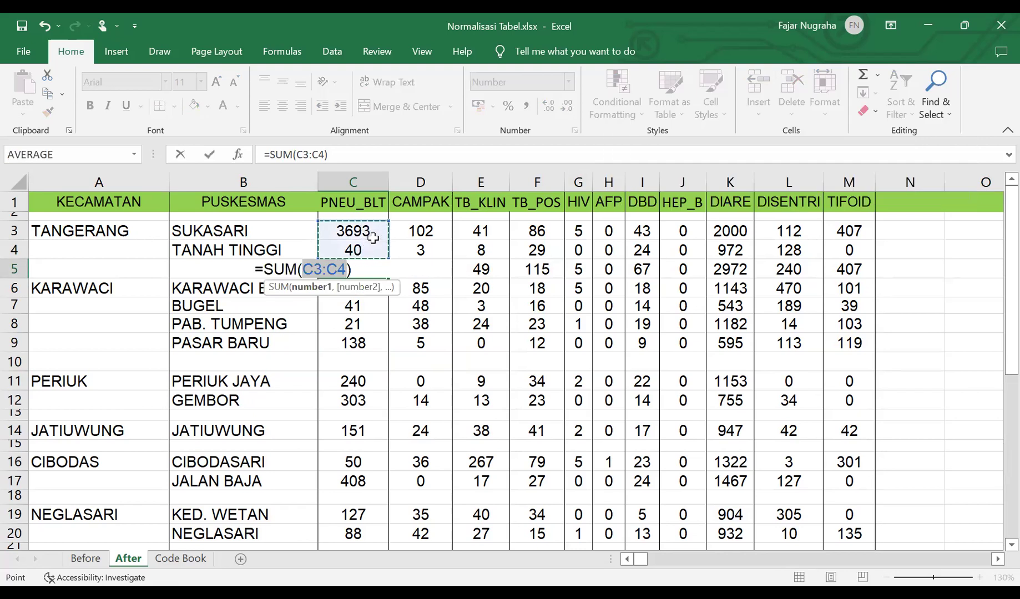
key("Return")
left_click(371, 269)
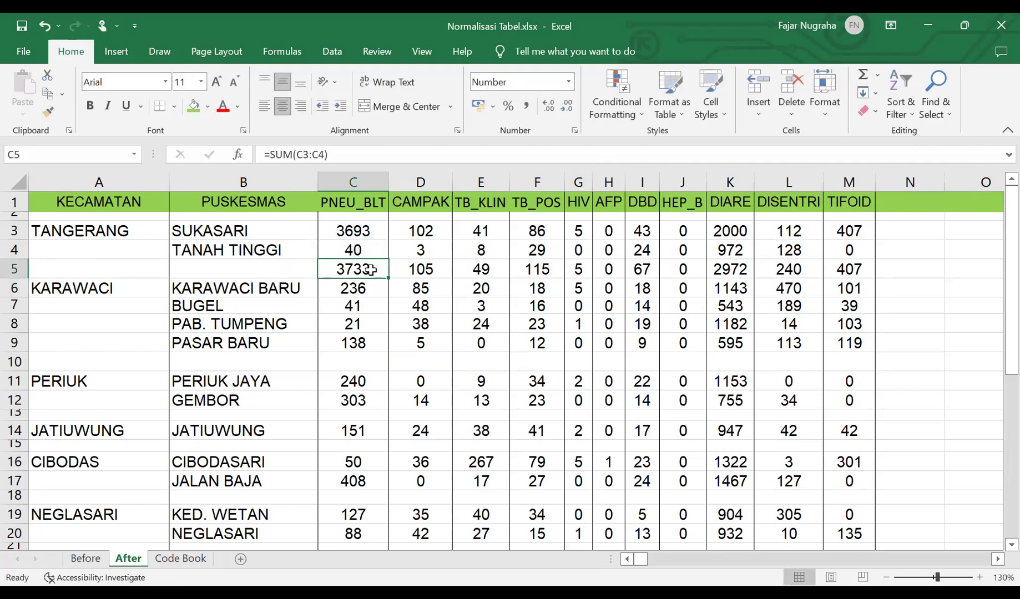
mouse_move(390, 277)
left_mouse_down()
mouse_move(474, 279)
mouse_move(376, 266)
mouse_move(389, 279)
mouse_move(525, 286)
mouse_move(817, 292)
mouse_move(861, 283)
left_mouse_up()
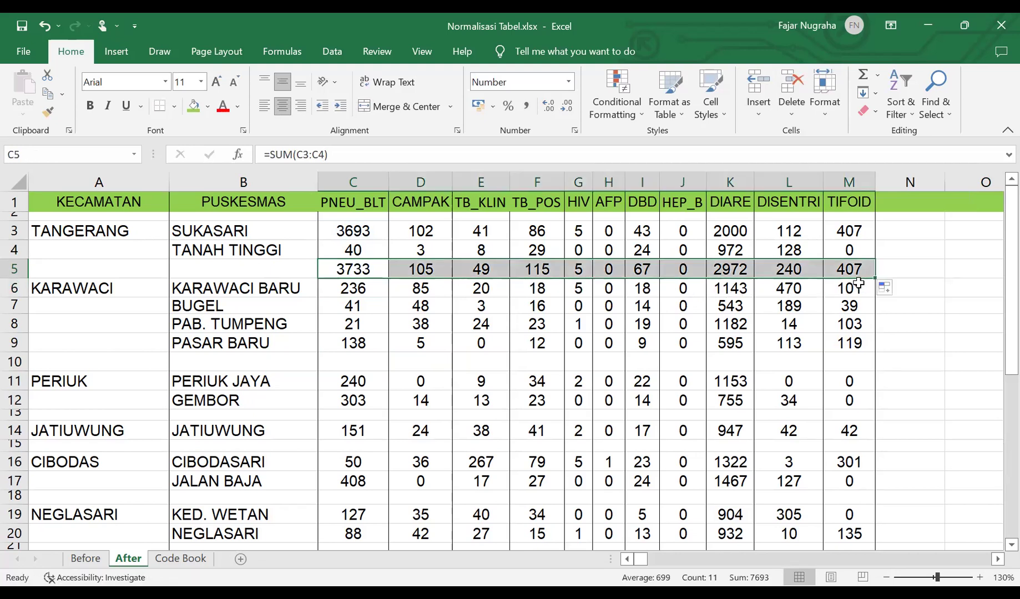
left_click(928, 229)
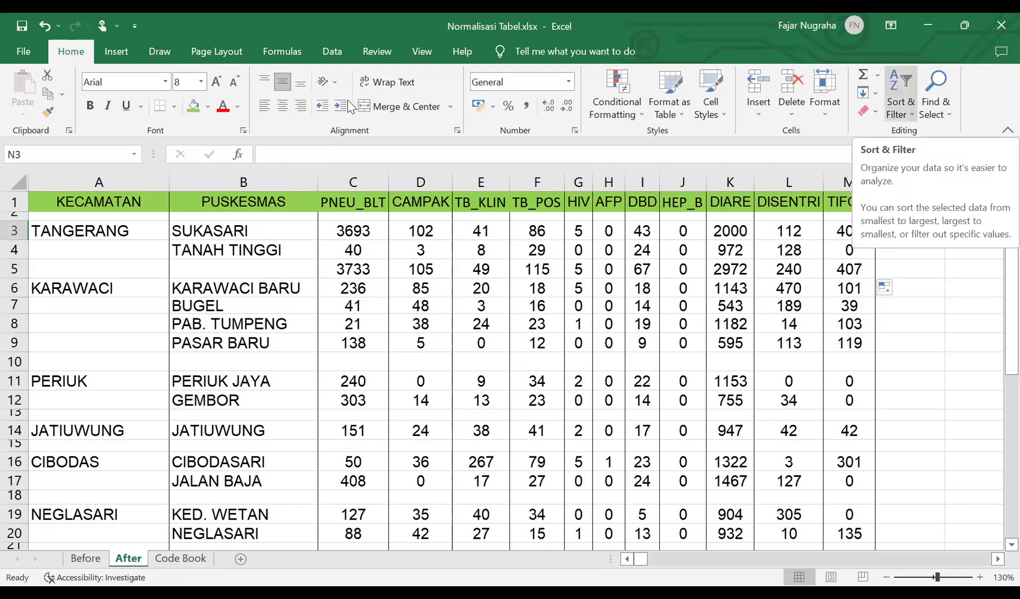
Step: Fill the whole Tangerang total row 5 with the standard yellow color
left_click(12, 269)
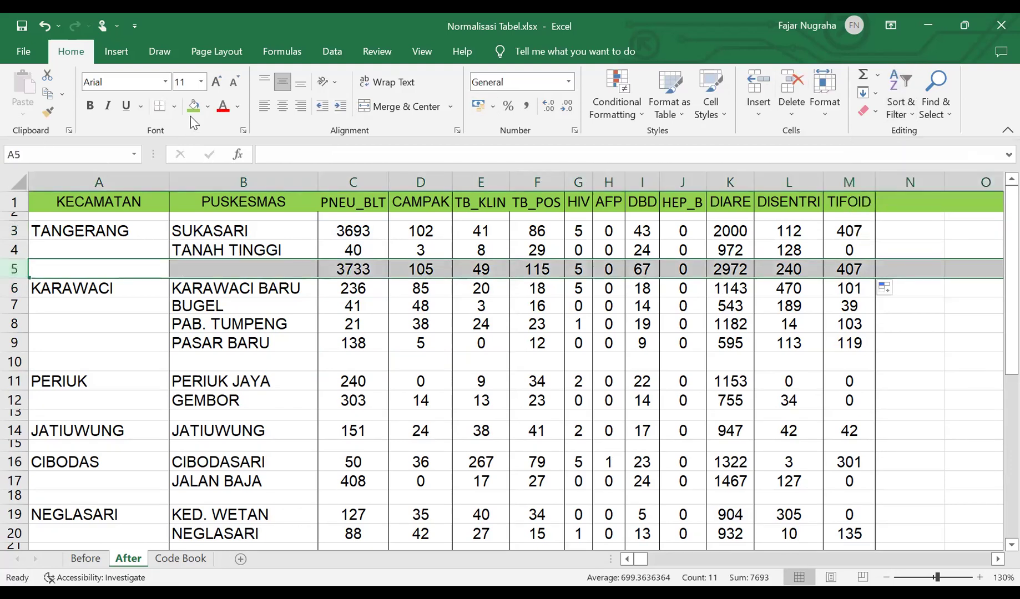
left_click(208, 106)
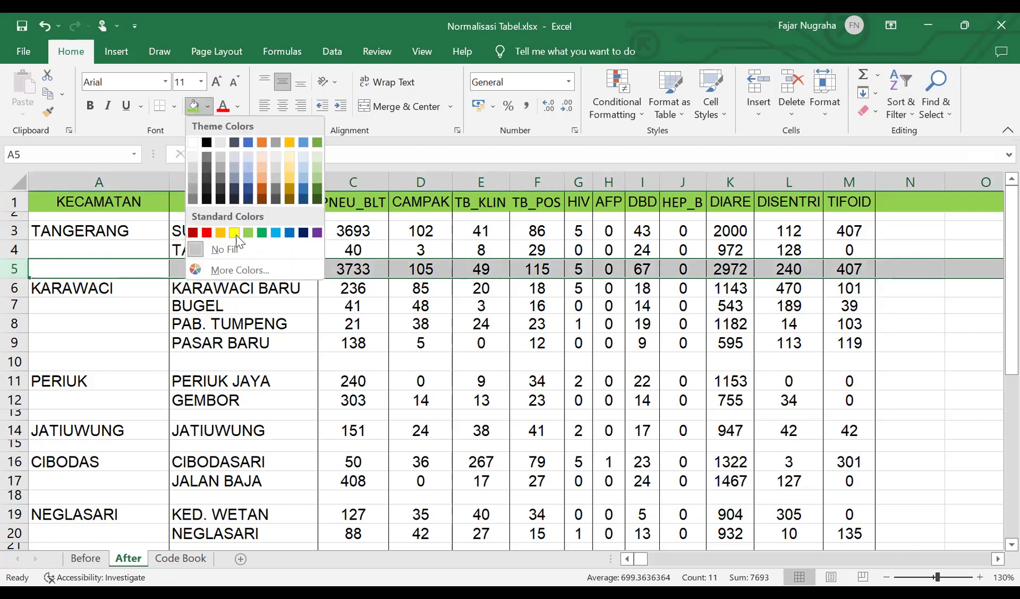
left_click(234, 232)
left_click(338, 425)
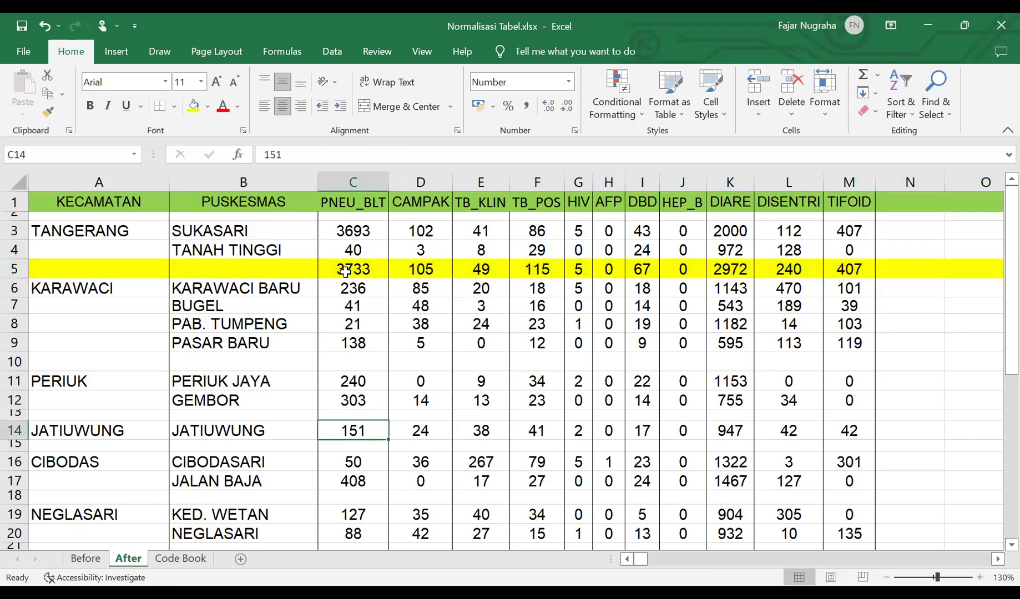
left_click(363, 271)
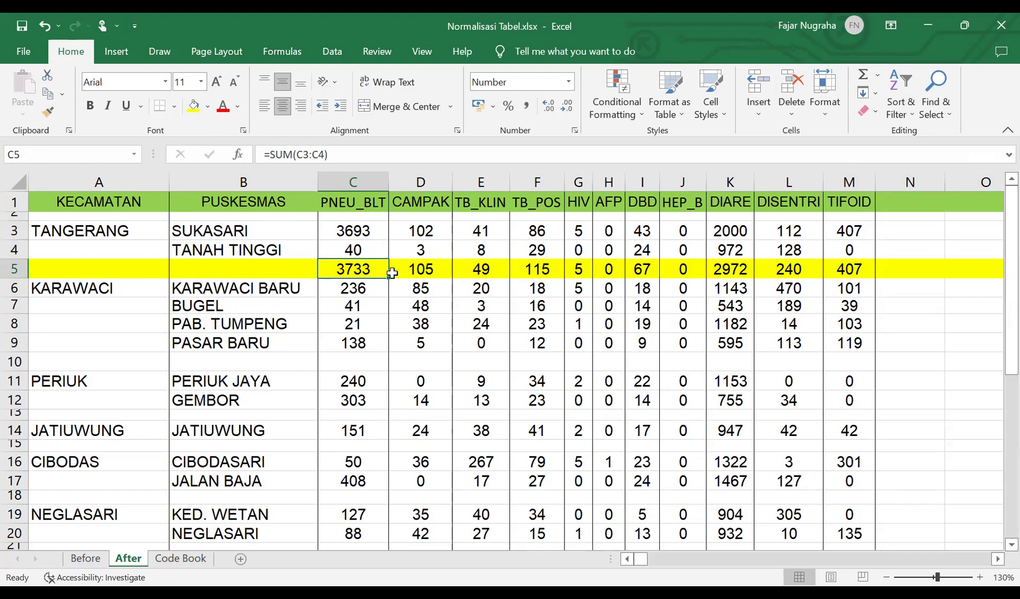
Step: Total the Karawaci puskesmas with =SUM(C6:C9) in C10 filled across to M10, and fill the whole of row 10 yellow
left_click(340, 360)
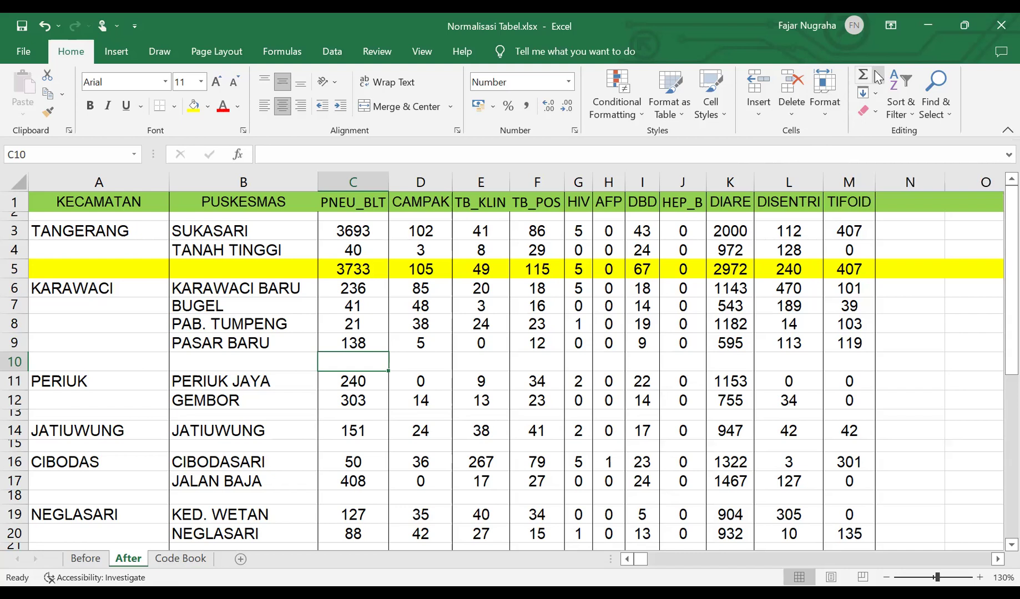
left_click(878, 89)
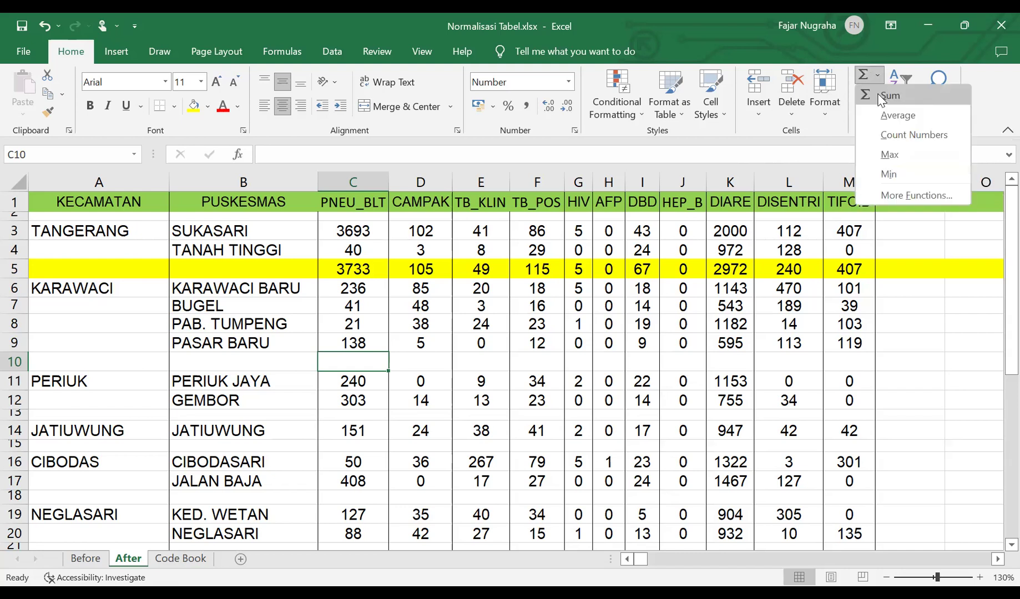
left_click(886, 96)
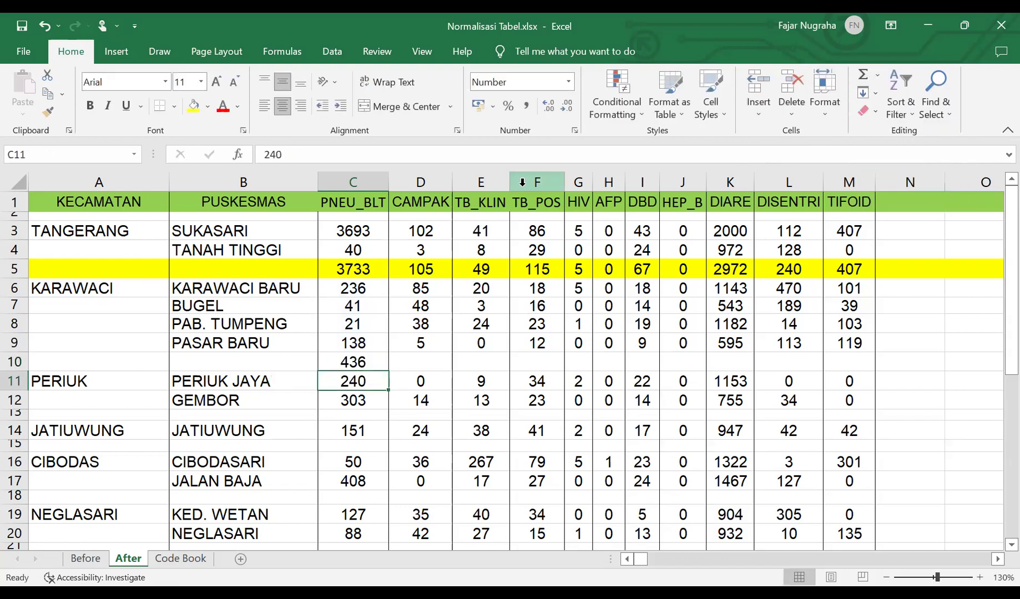
left_click(349, 358)
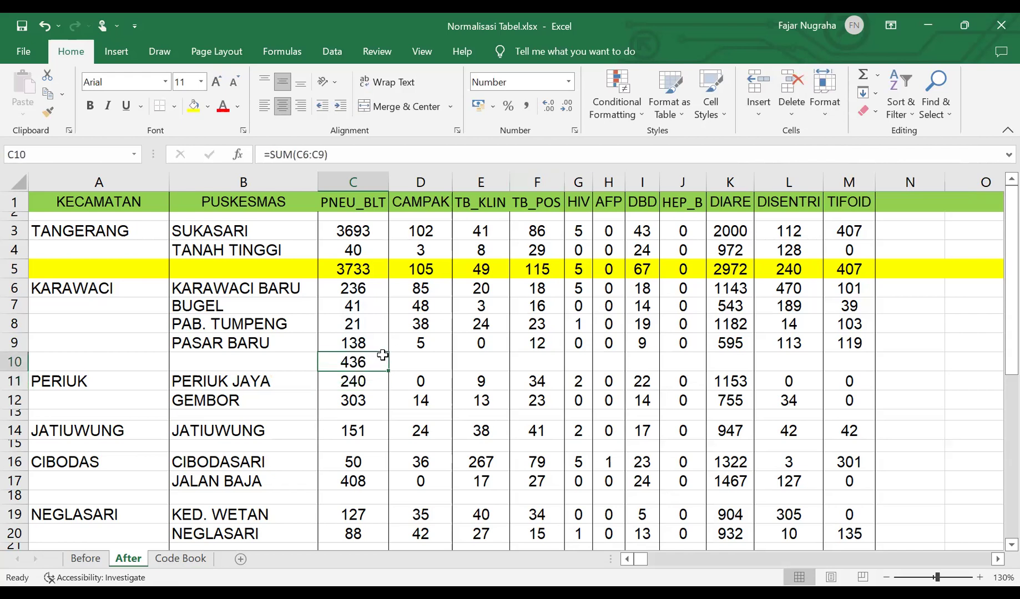
left_click_drag(390, 373, 860, 361)
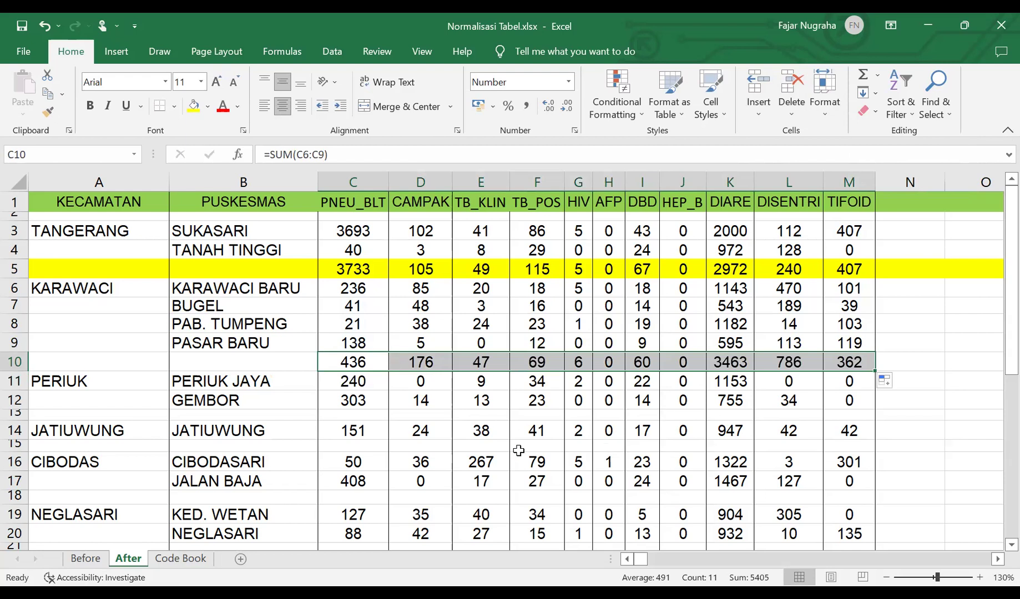
left_click(14, 362)
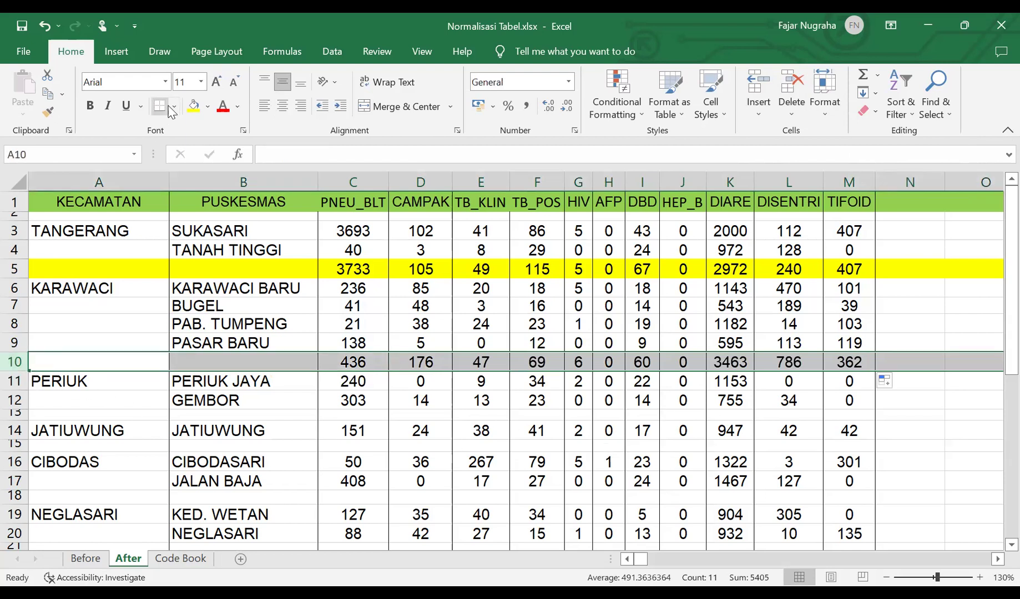
left_click(194, 106)
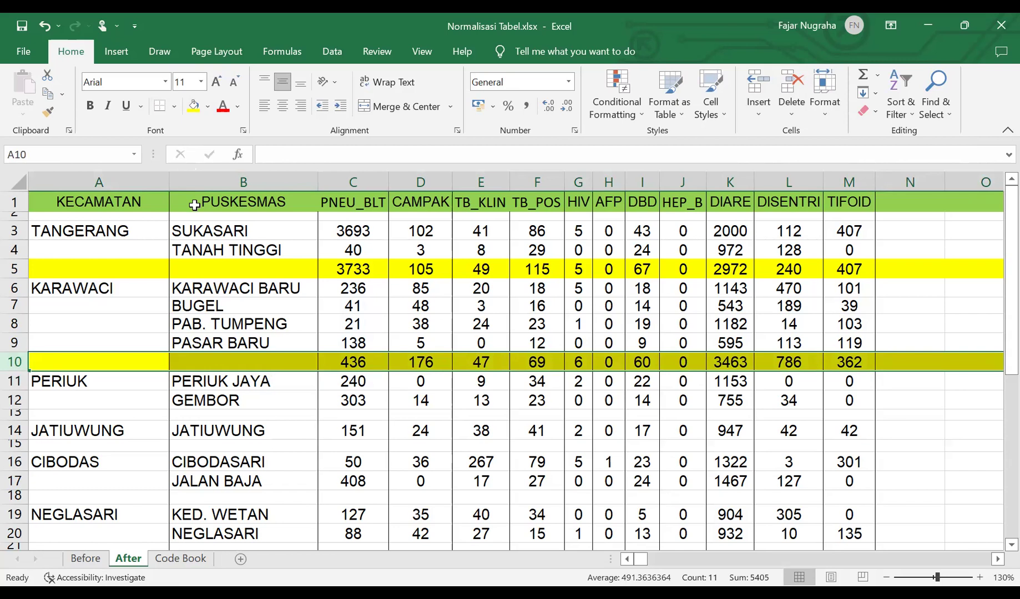
Step: Increase the height of the blank row 13 below the PERIUK entries so it can hold a subtotal
scroll(194, 205, "down", 1)
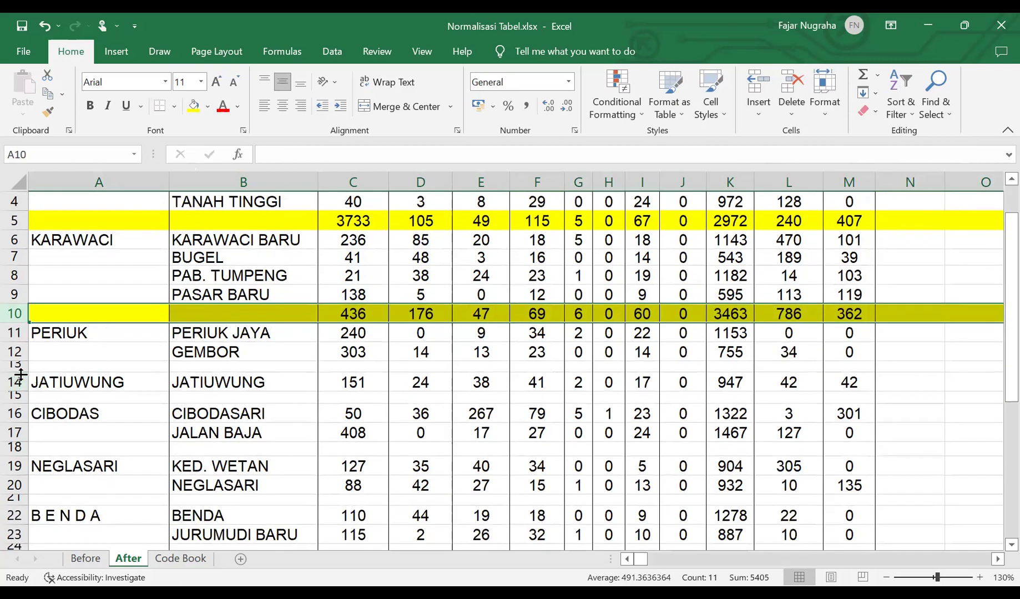
left_click_drag(21, 376, 20, 384)
left_click(336, 370)
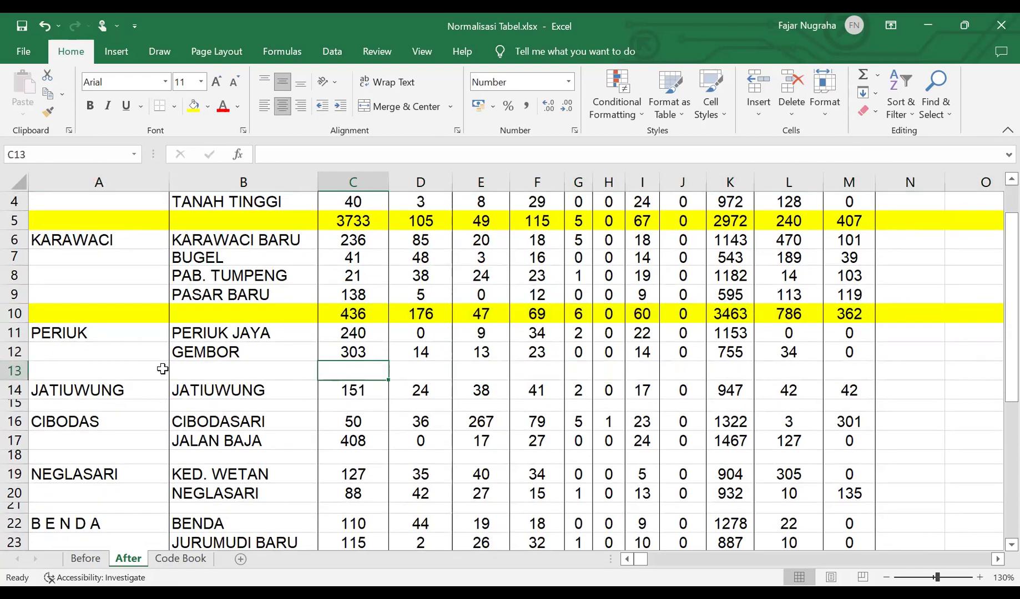
scroll(162, 369, "up", 1)
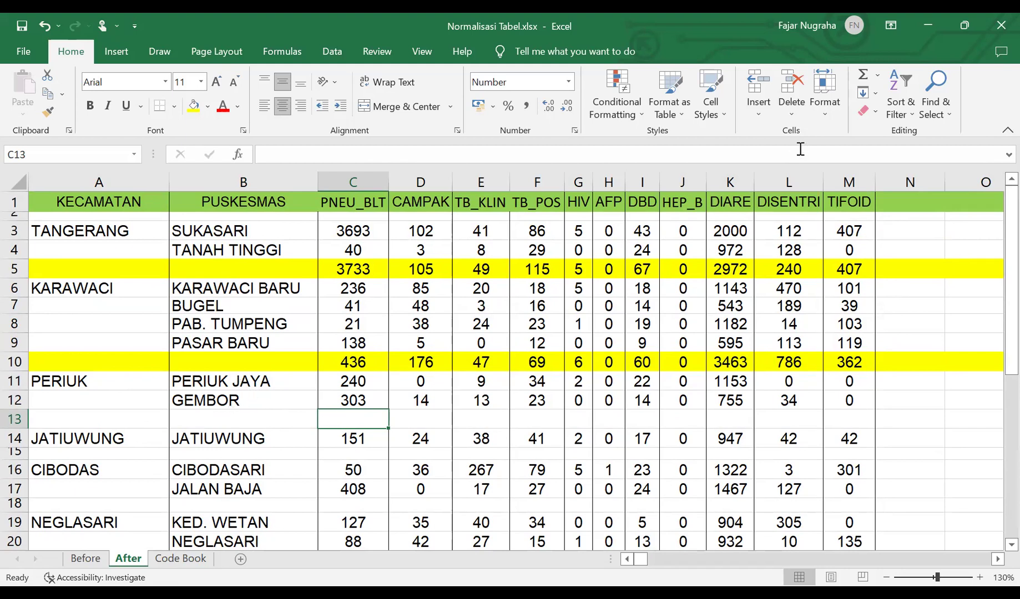
Step: Sum the PERIUK rows 11 and 12 in row 13 across columns C to M and highlight the whole row yellow
left_click(865, 75)
key("Return")
left_click(383, 423)
left_click_drag(388, 428, 866, 425)
left_click(13, 419)
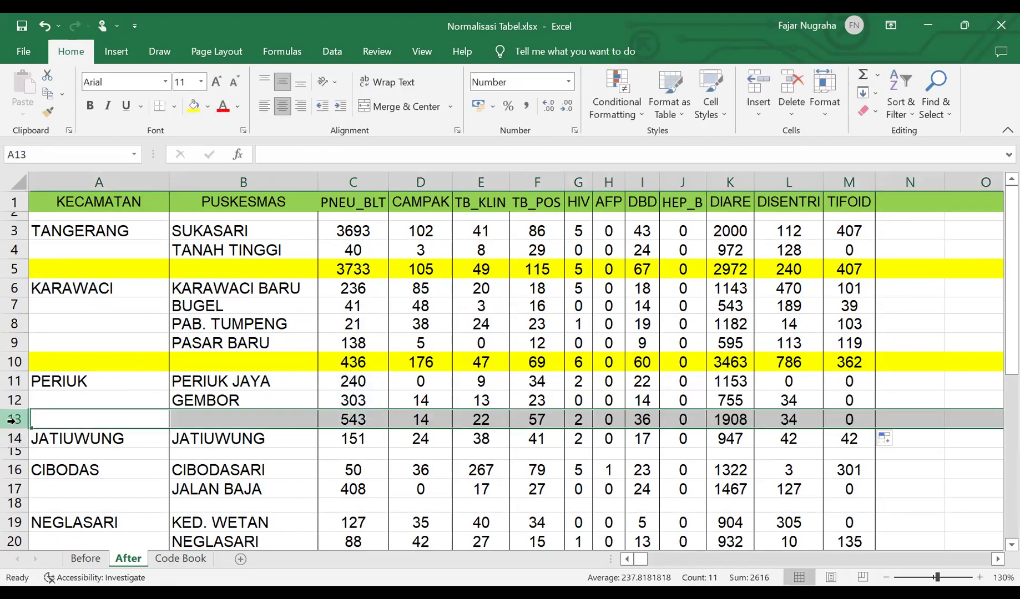
left_click(204, 111)
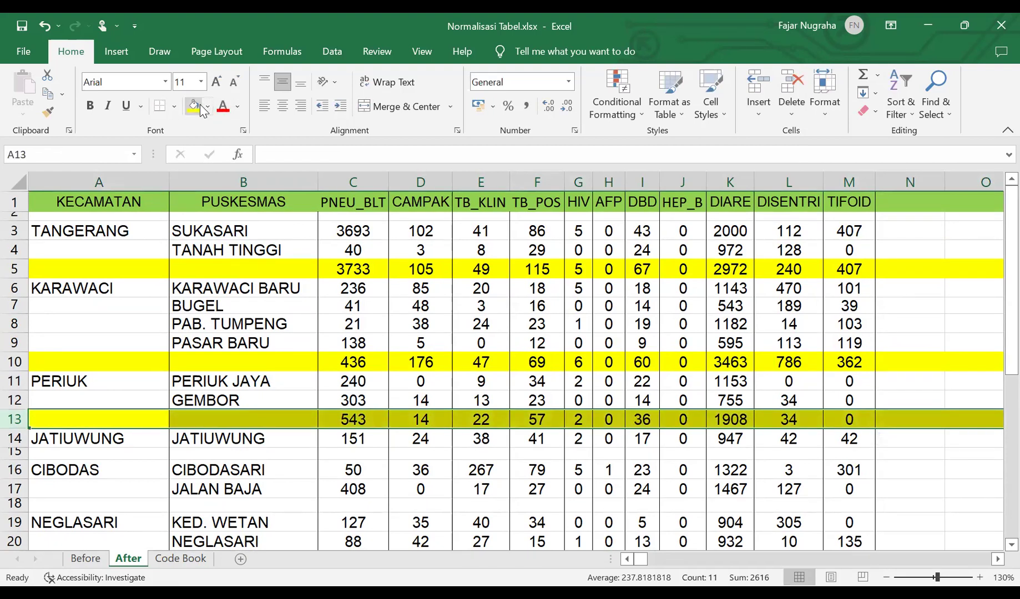
Step: Increase the height of the blank row 18 below the CIBODAS entries to hold a subtotal
scroll(295, 221, "down", 3)
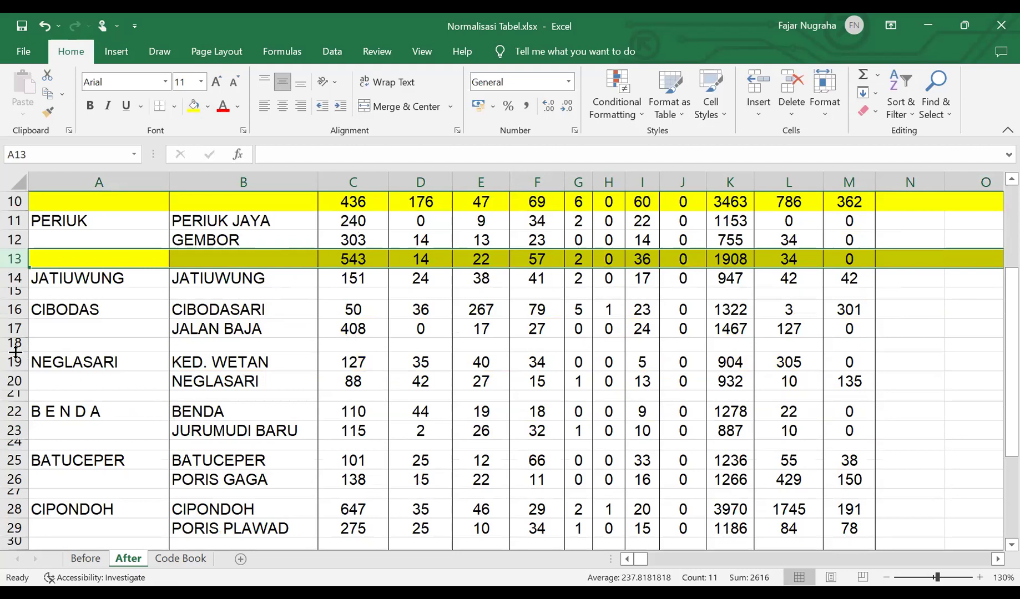
left_click_drag(15, 352, 15, 357)
left_click(335, 346)
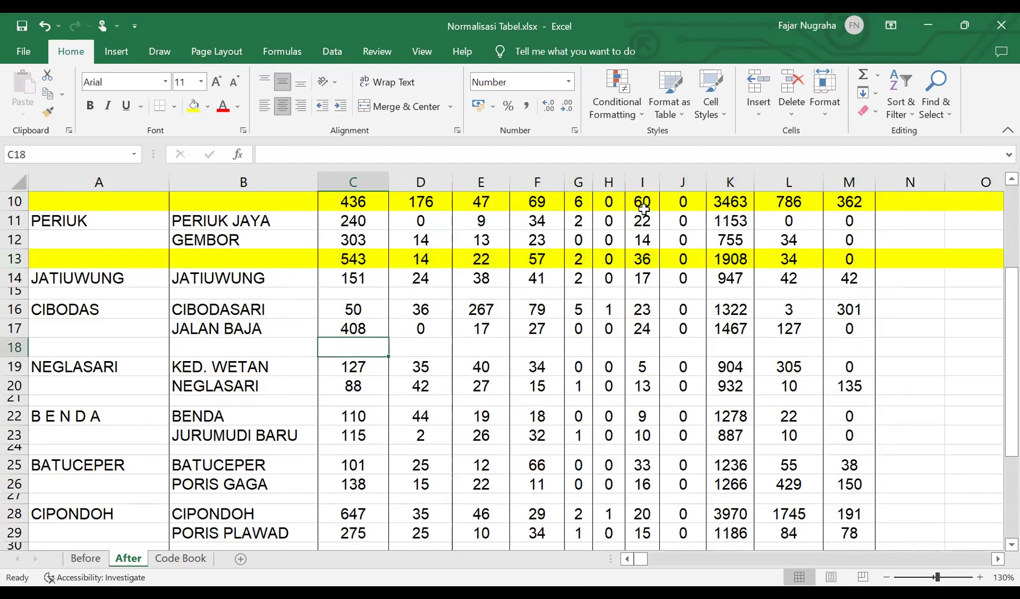
left_click(863, 75)
left_click(863, 75)
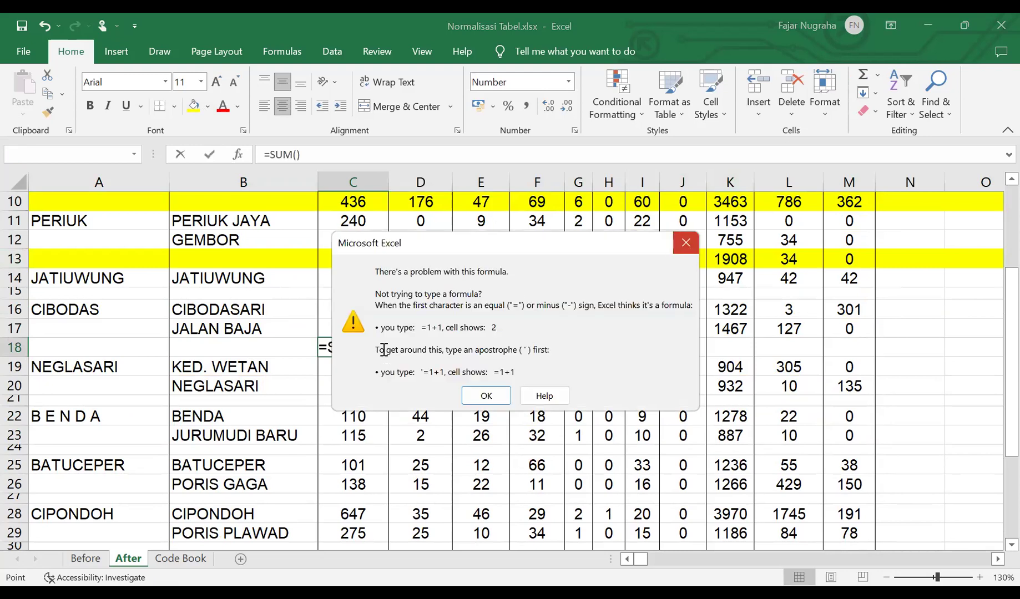
key("Return")
type("B1")
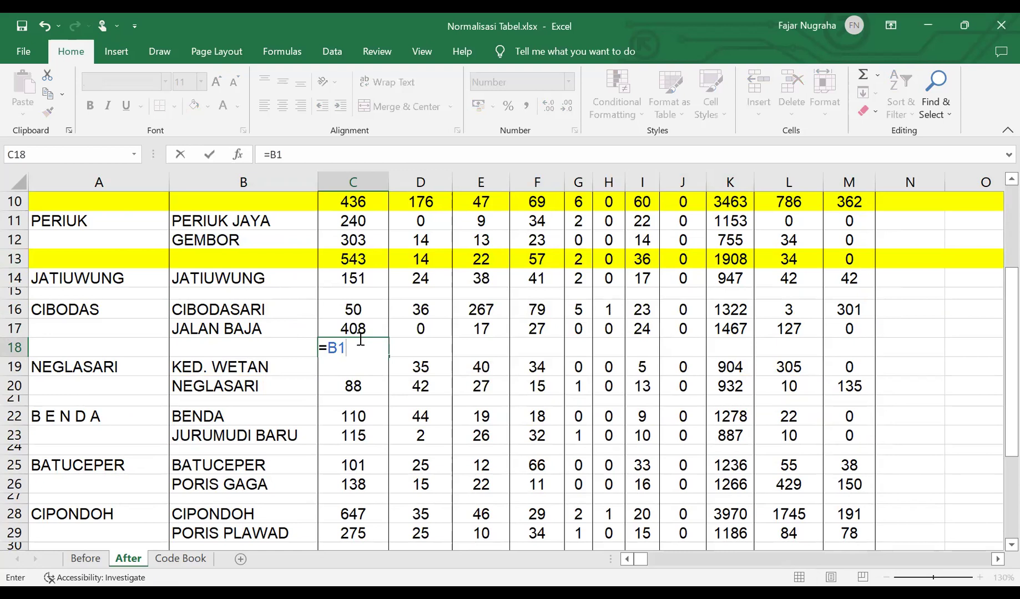
key("Escape")
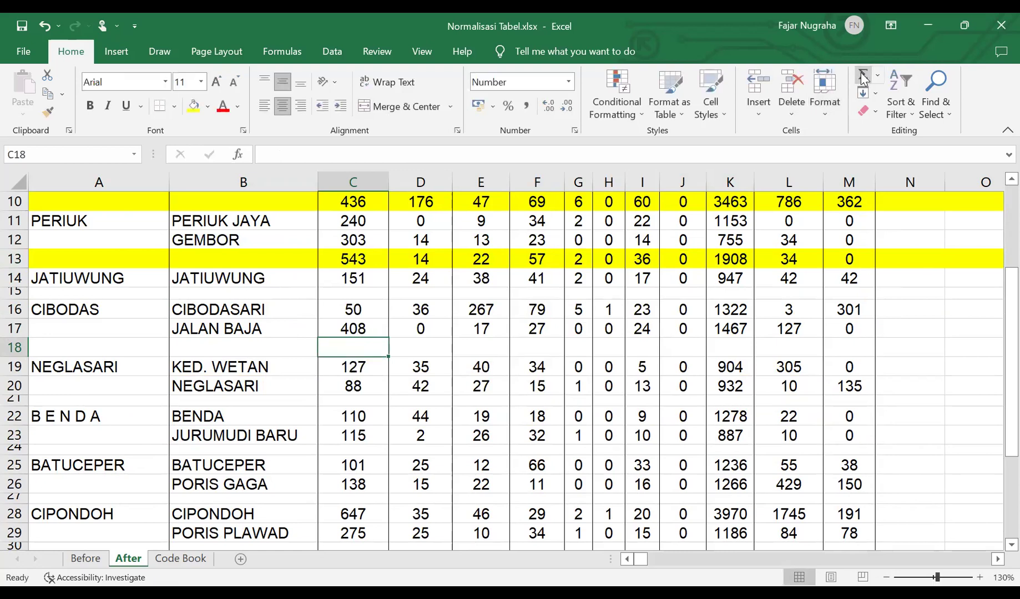
Step: Total the CIBODAS rows with =SUM(C16:C17) in C18, extend it across to column M, and highlight row 18 yellow
left_click(349, 386)
left_click(355, 346)
left_click(863, 78)
key("Return")
left_click(375, 350)
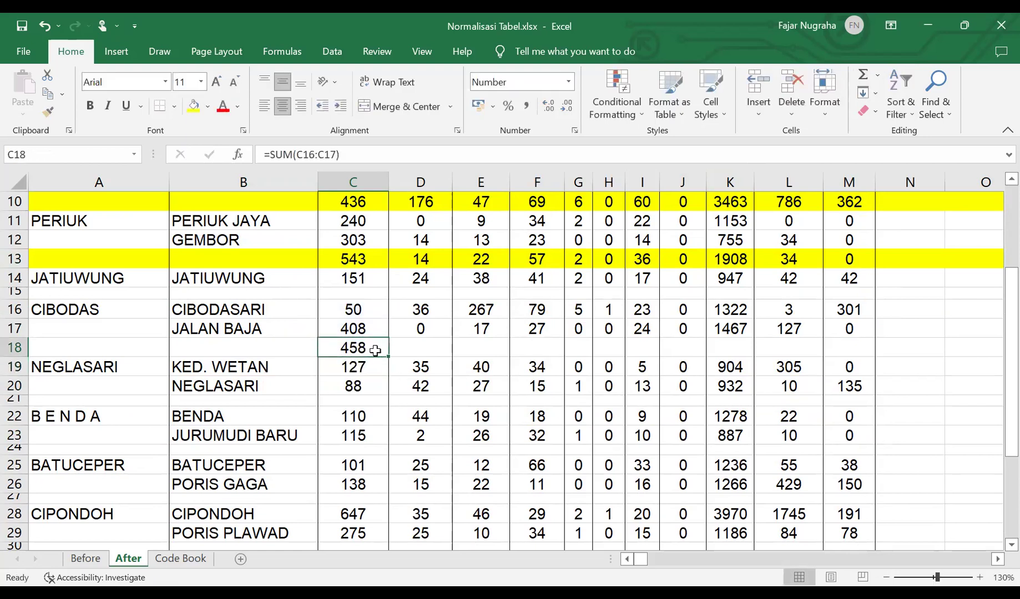
left_click_drag(388, 355, 850, 348)
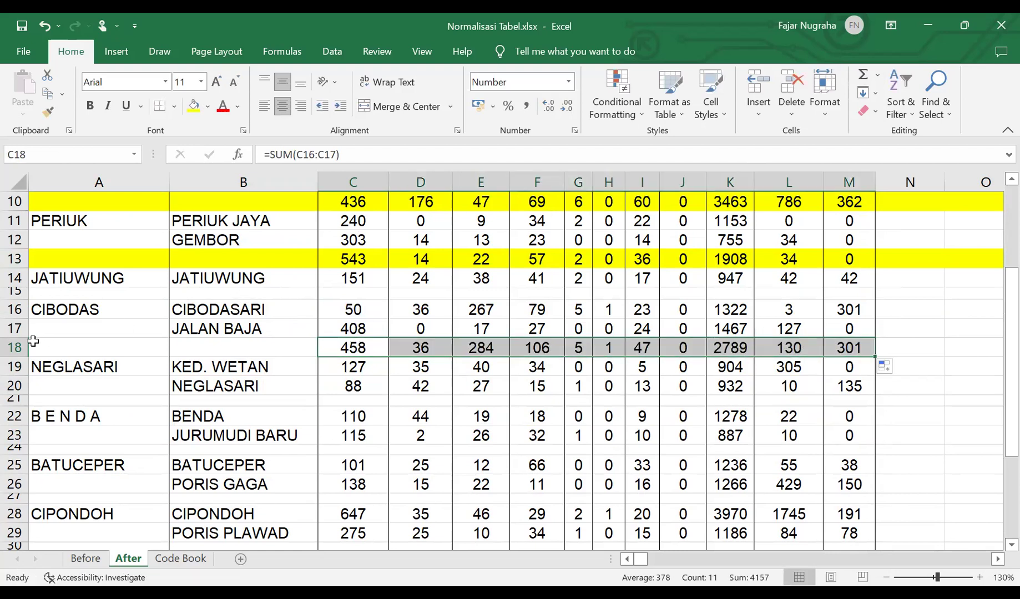
left_click(12, 348)
left_click(194, 106)
Step: Increase the height of the blank row 21 below the NEGLASARI entries to hold a subtotal
scroll(244, 261, "down", 1)
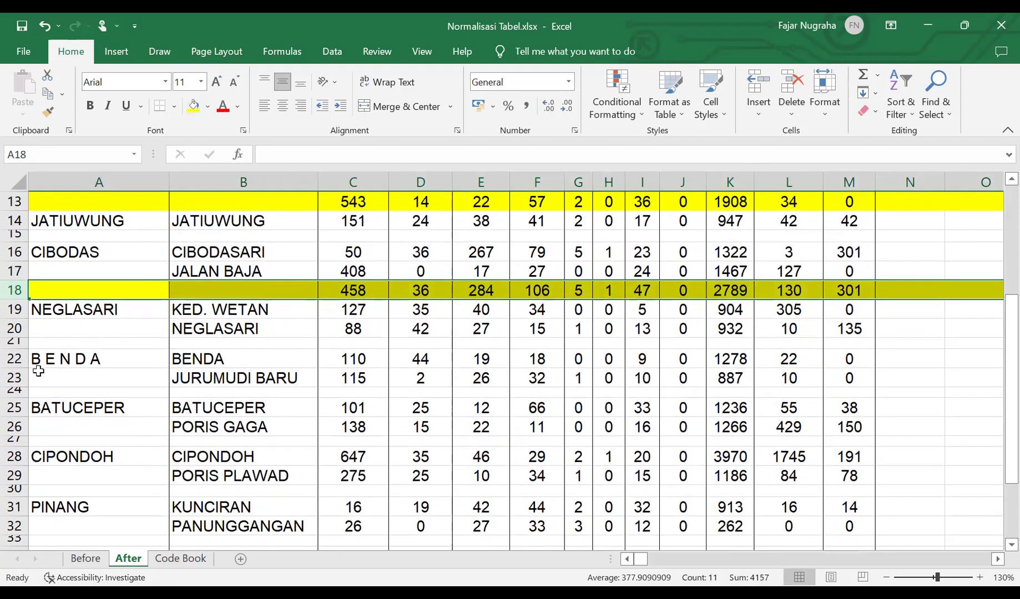
left_click_drag(14, 353, 13, 361)
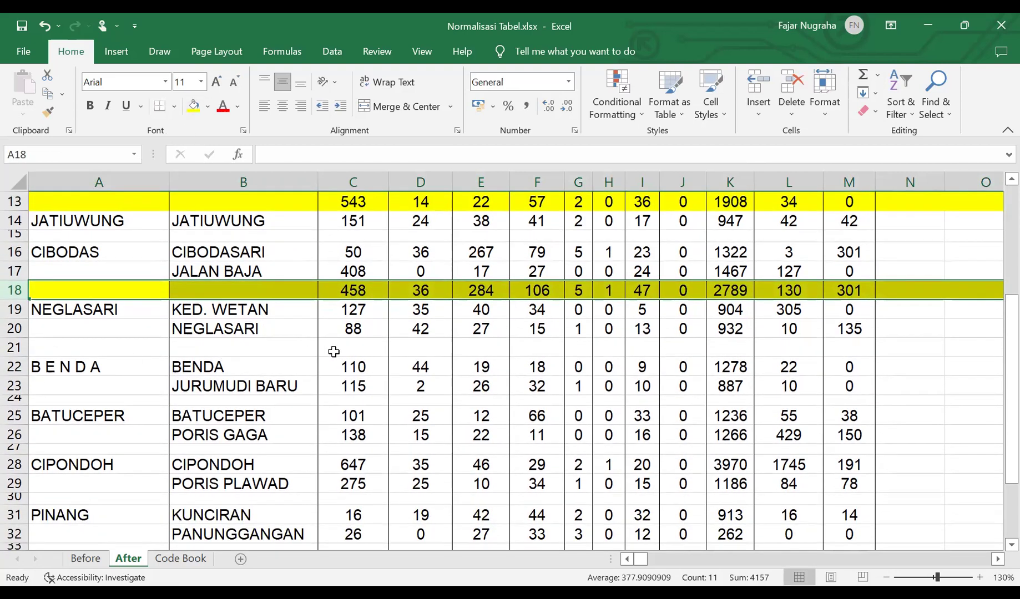
left_click(337, 349)
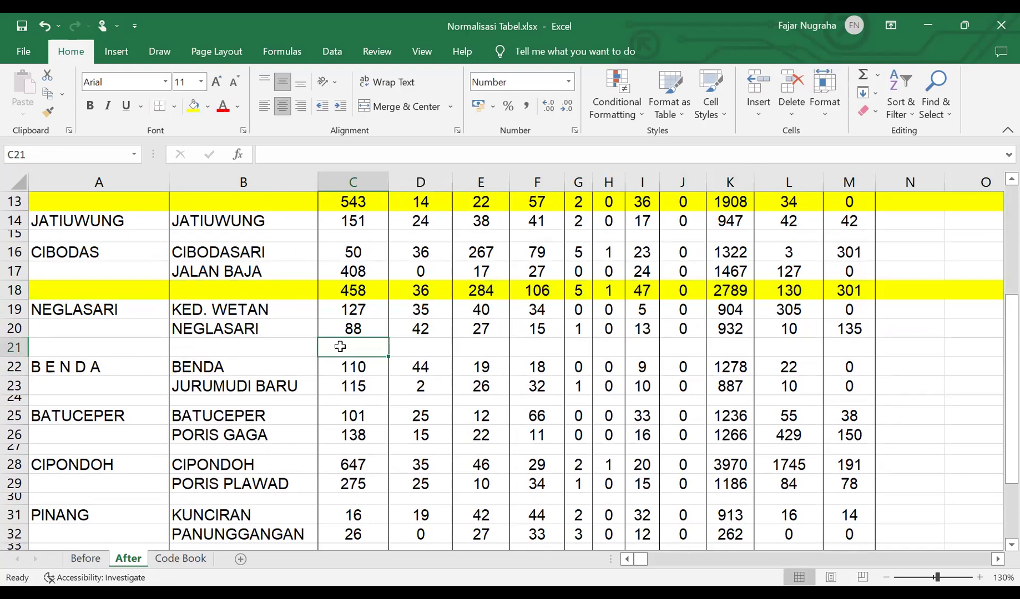
Step: Total the NEGLASARI rows with =SUM(C19:C20) in C21, extend it across to column M, and highlight row 21 yellow
left_click(864, 76)
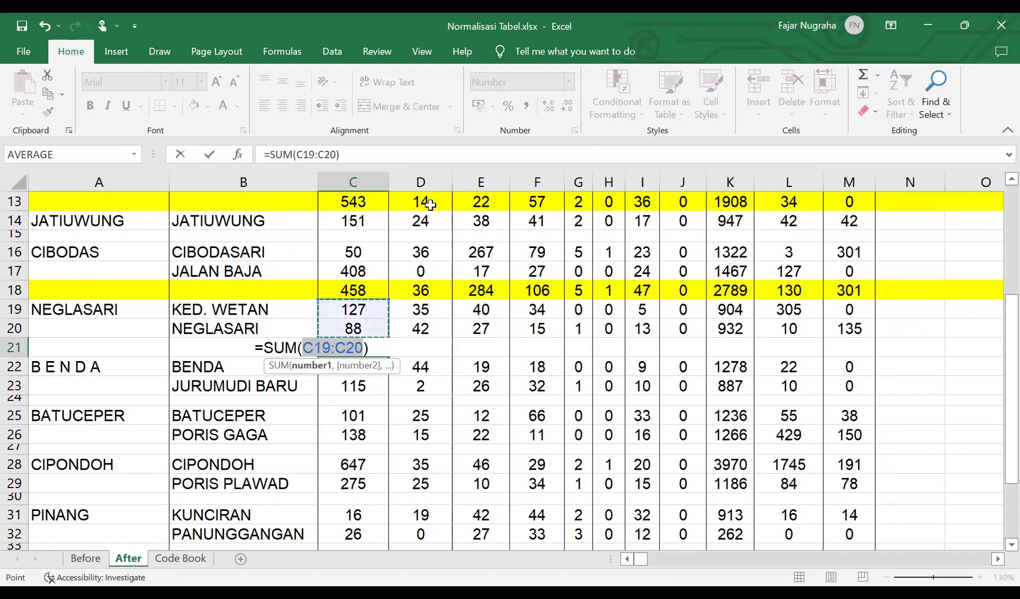
key("Return")
left_click(383, 347)
left_click_drag(389, 356, 848, 348)
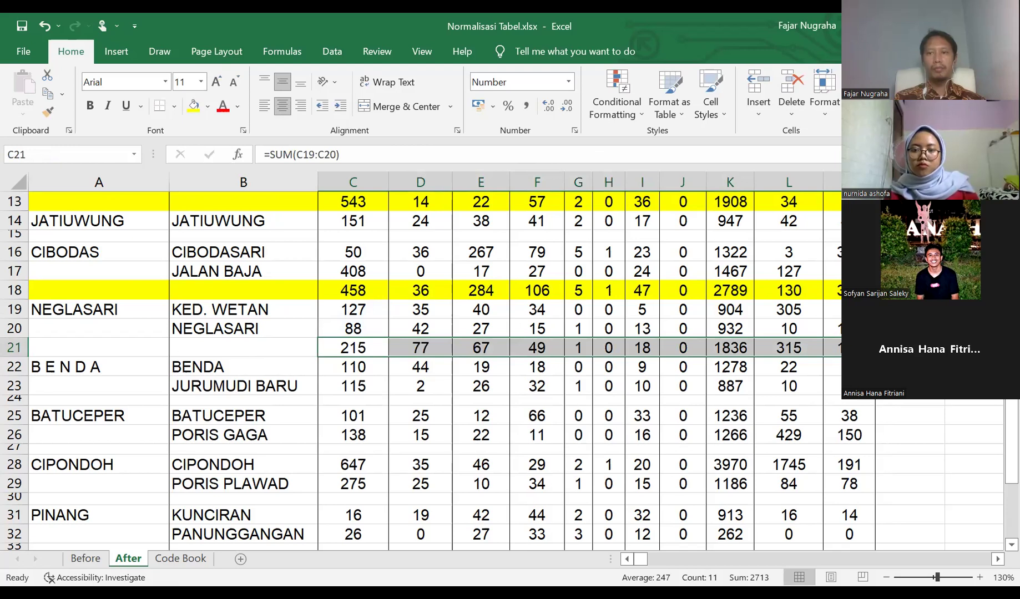
left_click(14, 347)
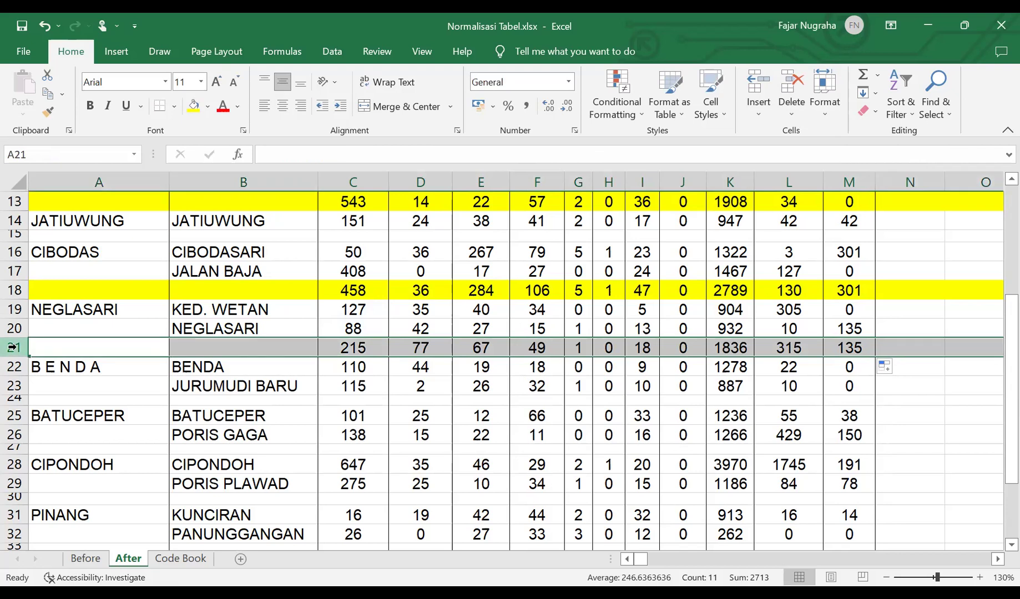
left_click(193, 107)
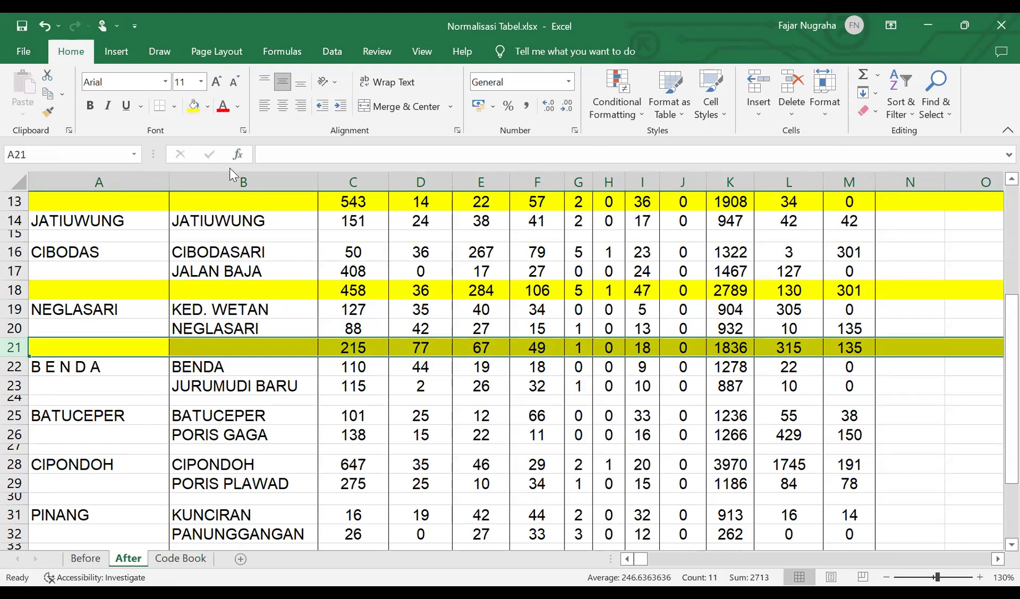
Step: Increase the height of the blank row 24 below the BENDA entries to hold a subtotal
scroll(252, 239, "down", 1)
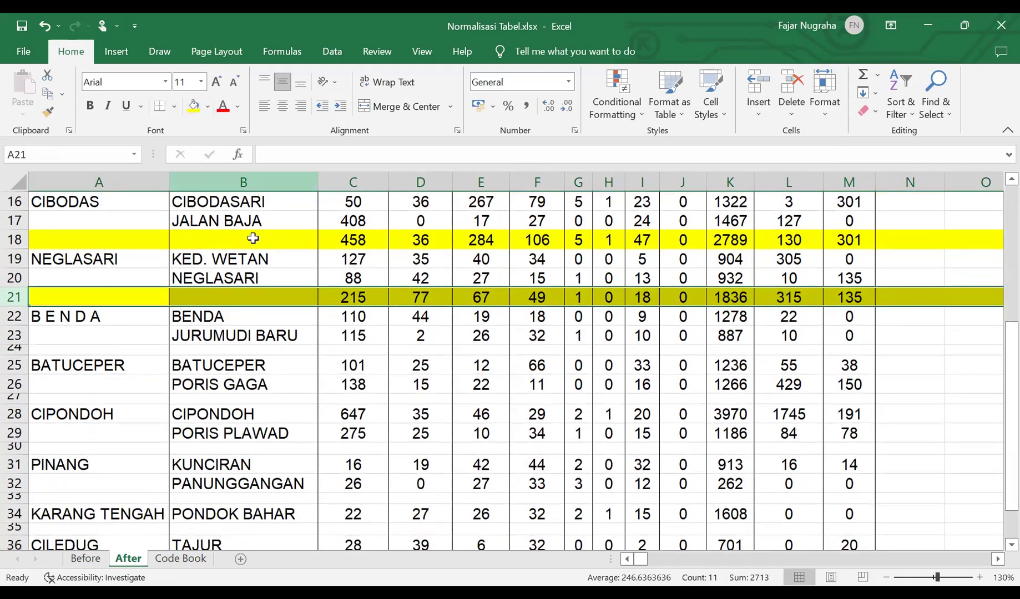
double_click(14, 350)
left_click(353, 354)
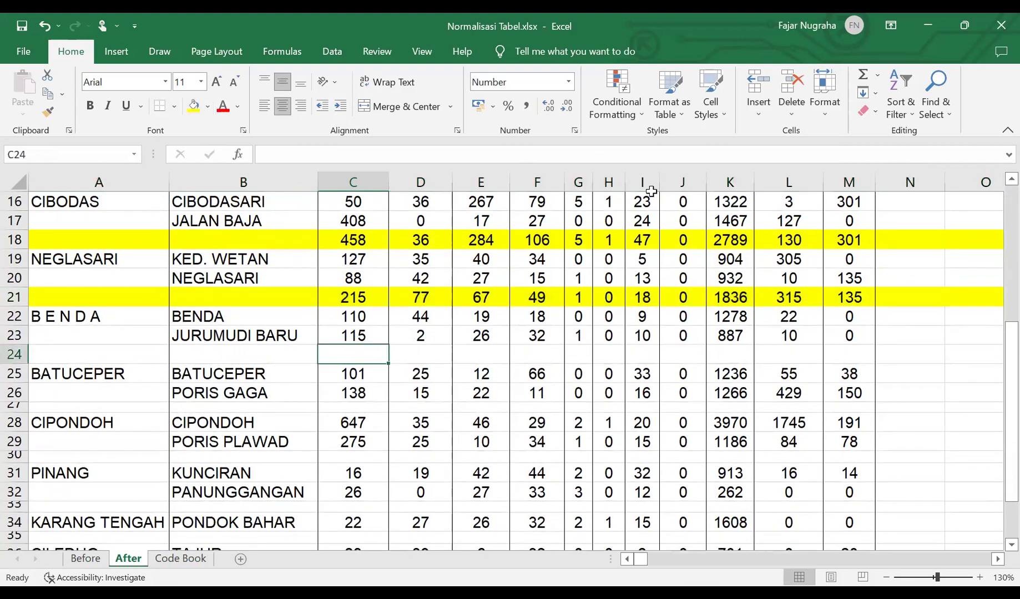
Step: Total the BENDA rows with =SUM(C22:C23) in C24, extend it across to column M, and highlight row 24 yellow
left_click(863, 76)
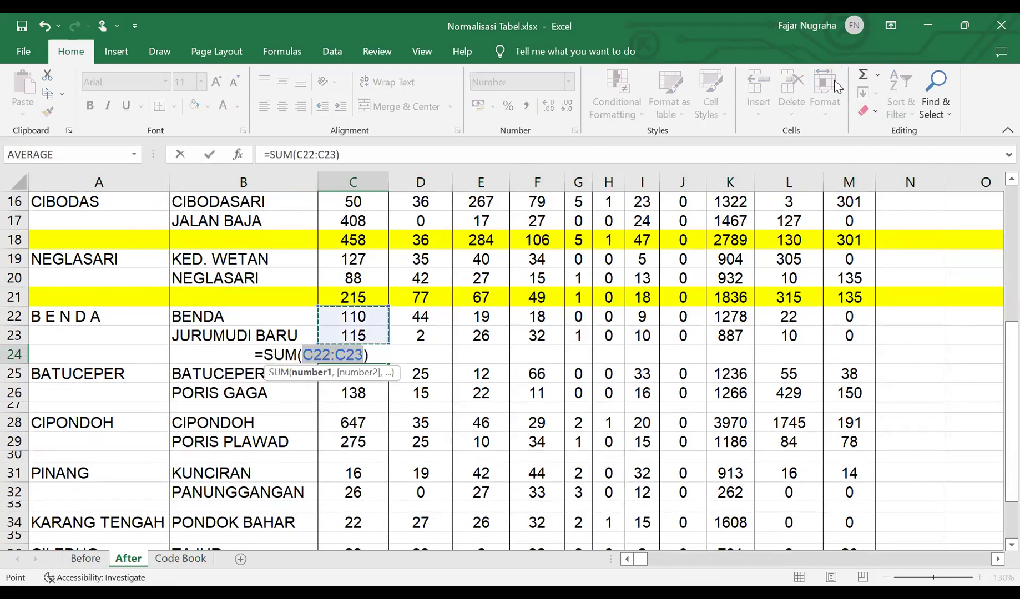
key("Return")
left_click(384, 358)
left_click_drag(392, 361, 864, 351)
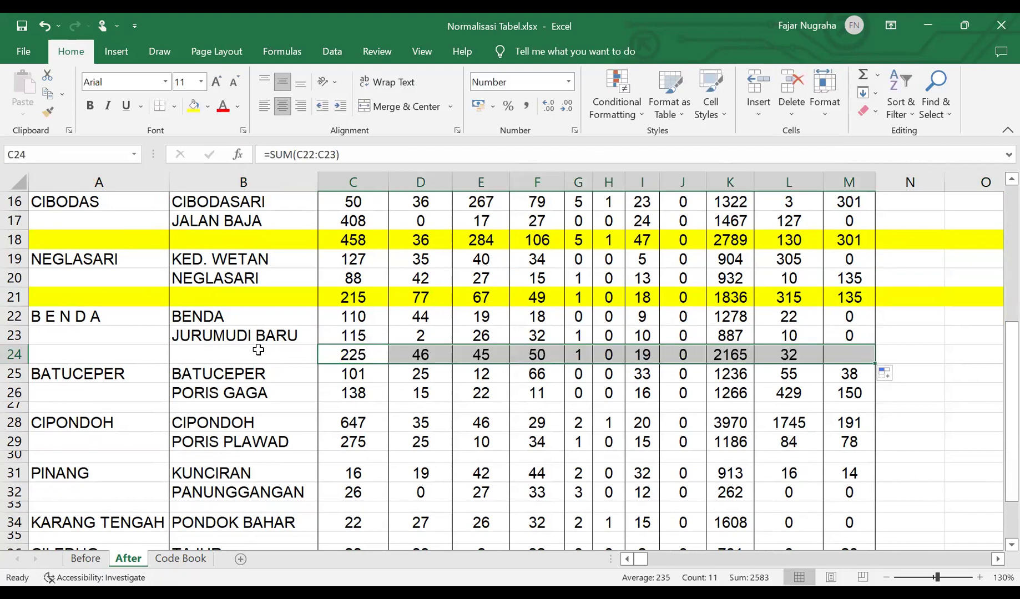
left_click(14, 354)
left_click(194, 106)
Step: Increase the height of the blank row 30 below the CIPONDOH entries to hold a subtotal
scroll(238, 180, "down", 2)
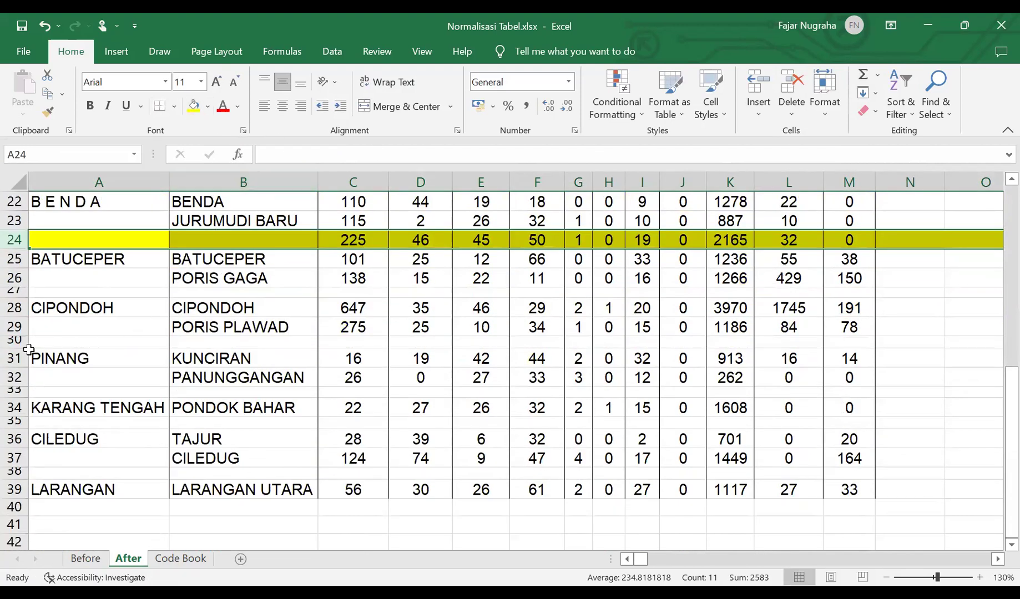
left_click_drag(21, 349, 21, 356)
left_click(356, 344)
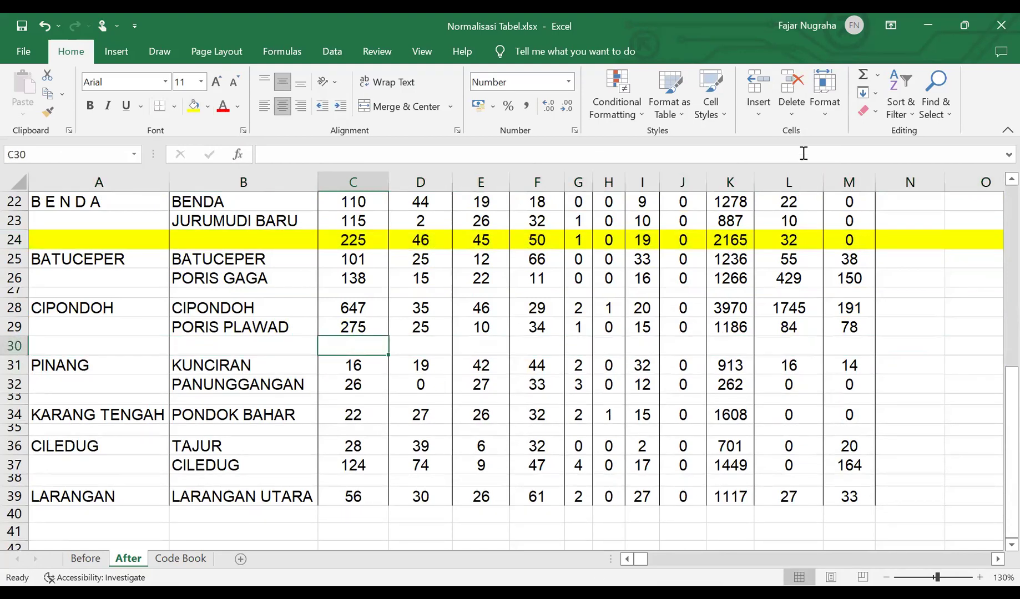
Step: Sum the CIPONDOH rows 28 and 29 in row 30 across columns C to M and highlight the whole row yellow
left_click(862, 74)
key("Return")
left_click(383, 348)
left_click_drag(389, 355, 861, 339)
left_click(13, 346)
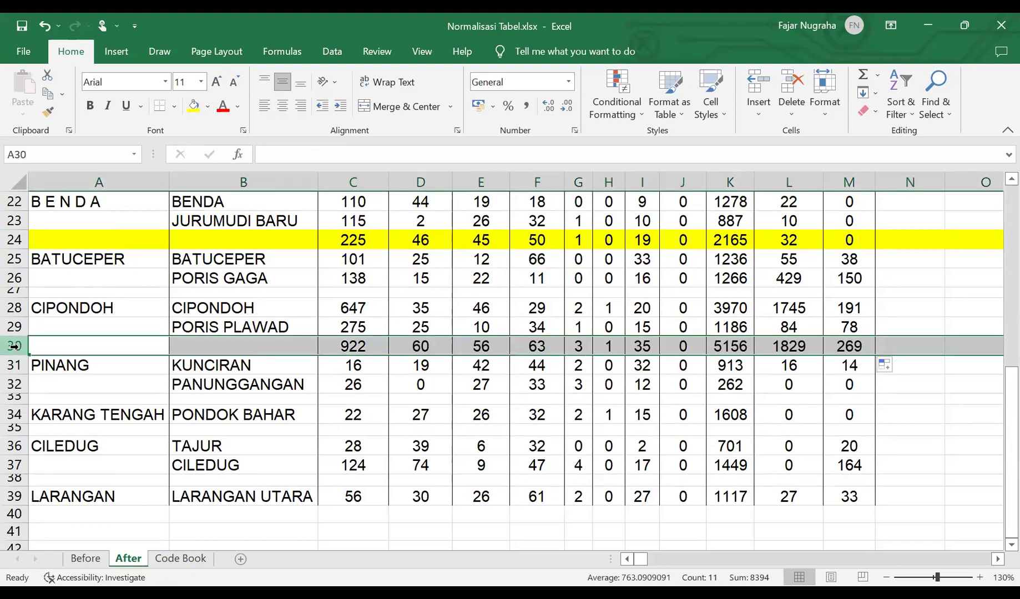
left_click(195, 111)
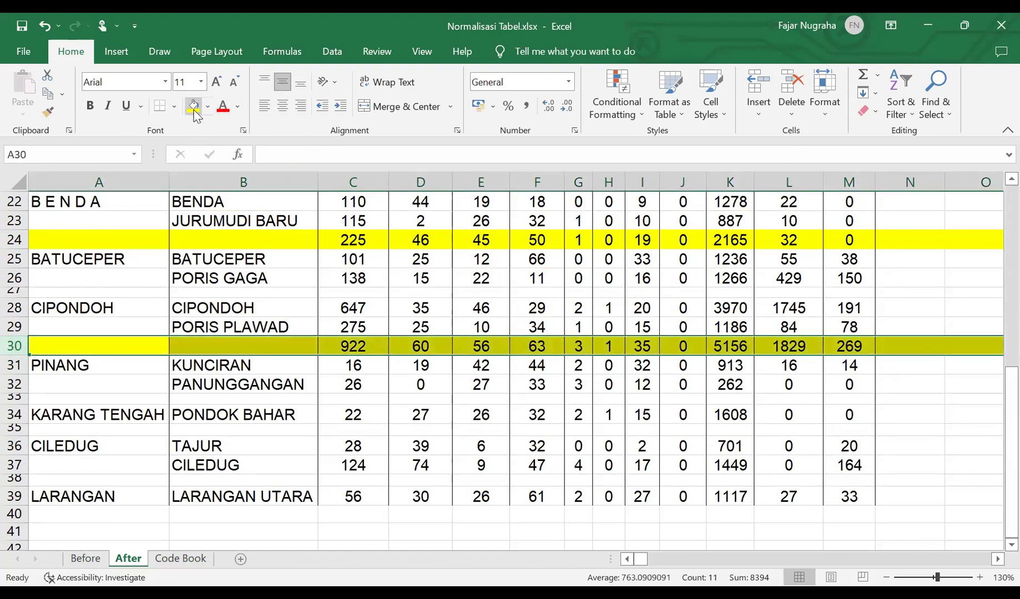
Step: Increase the height of the blank row 33 below the PINANG entries to hold a subtotal
scroll(194, 113, "down", 2)
scroll(76, 409, "down", 1)
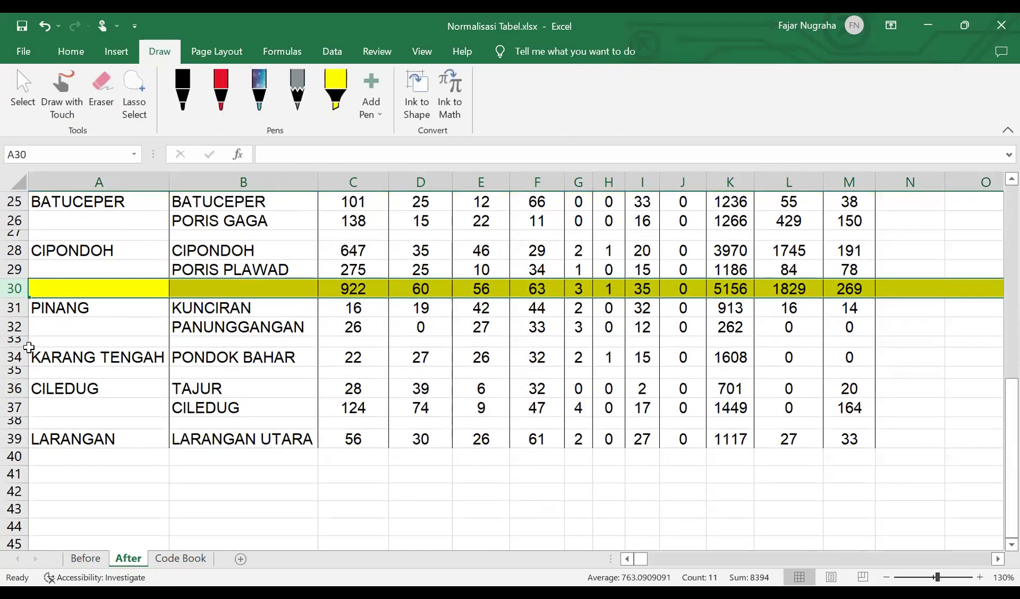
left_click(350, 340)
Step: Total the PINANG rows with =SUM(C31:C32) in C33, extend it across to column M, and highlight row 33 yellow
left_click(73, 48)
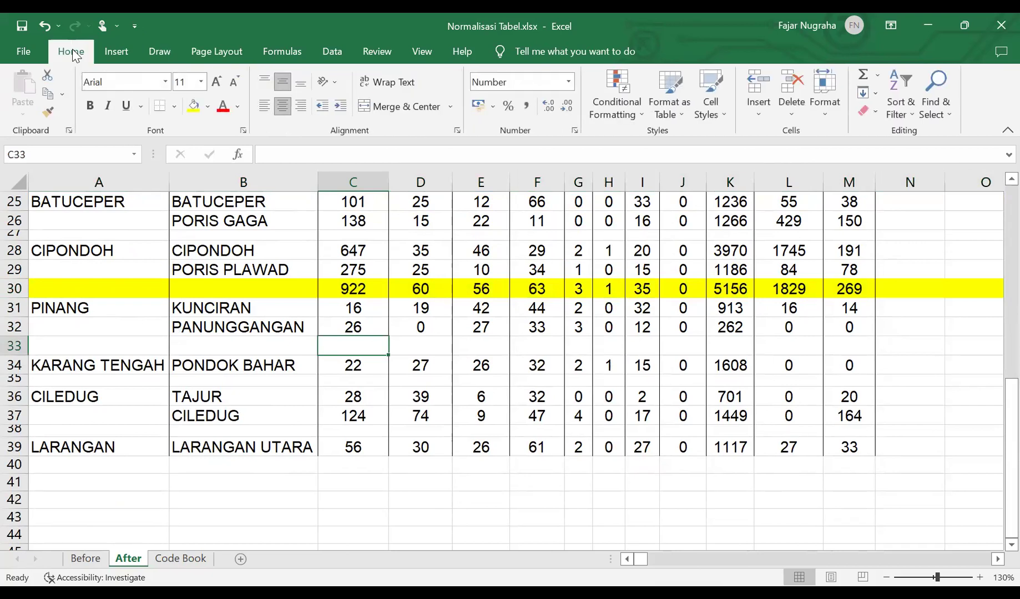
left_click(864, 74)
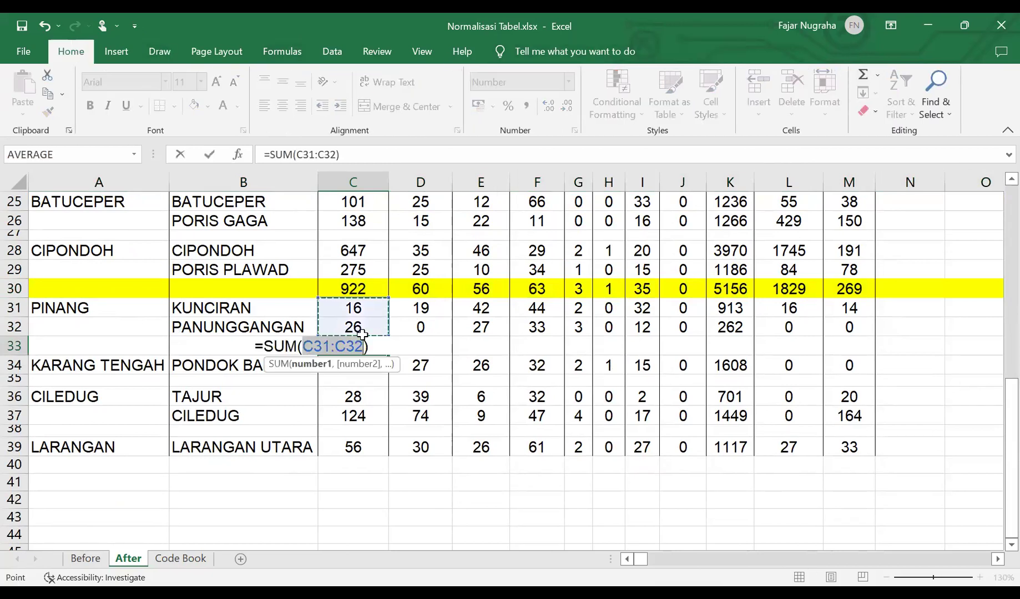
key("ctrl+Return")
left_click_drag(387, 353, 854, 347)
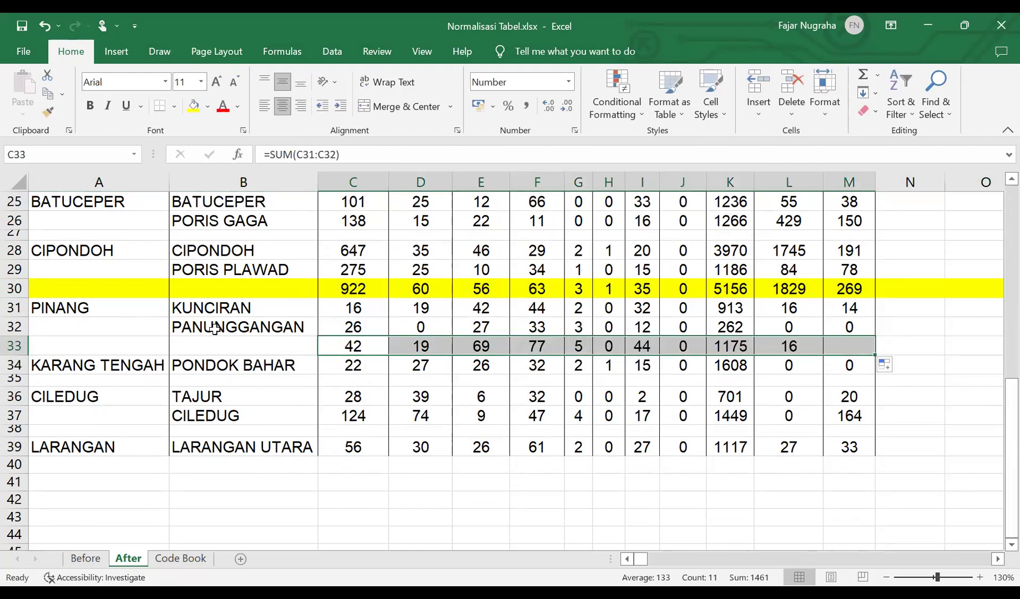
left_click(14, 346)
left_click(194, 105)
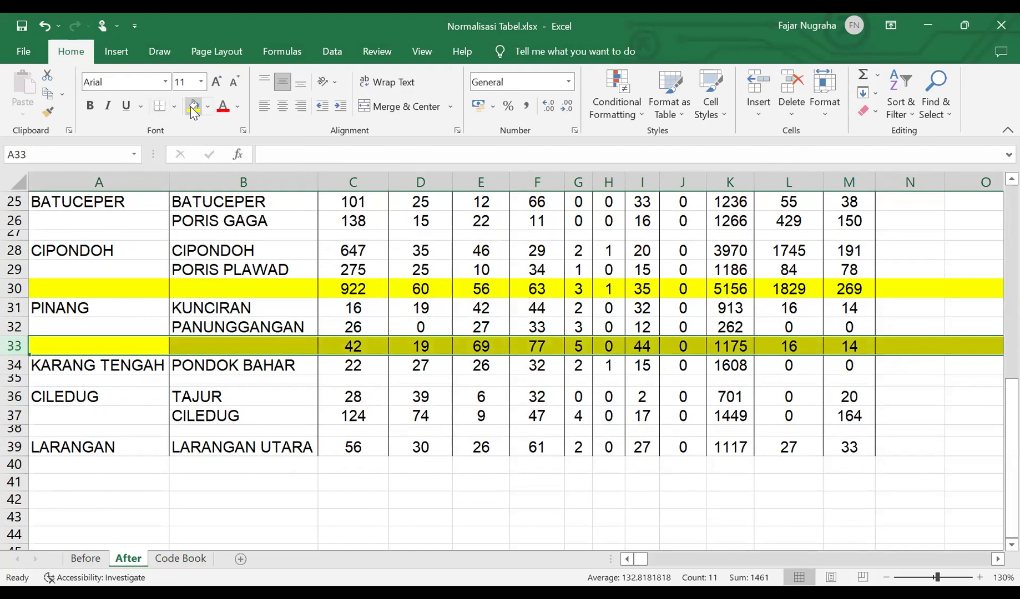
scroll(202, 222, "down", 1)
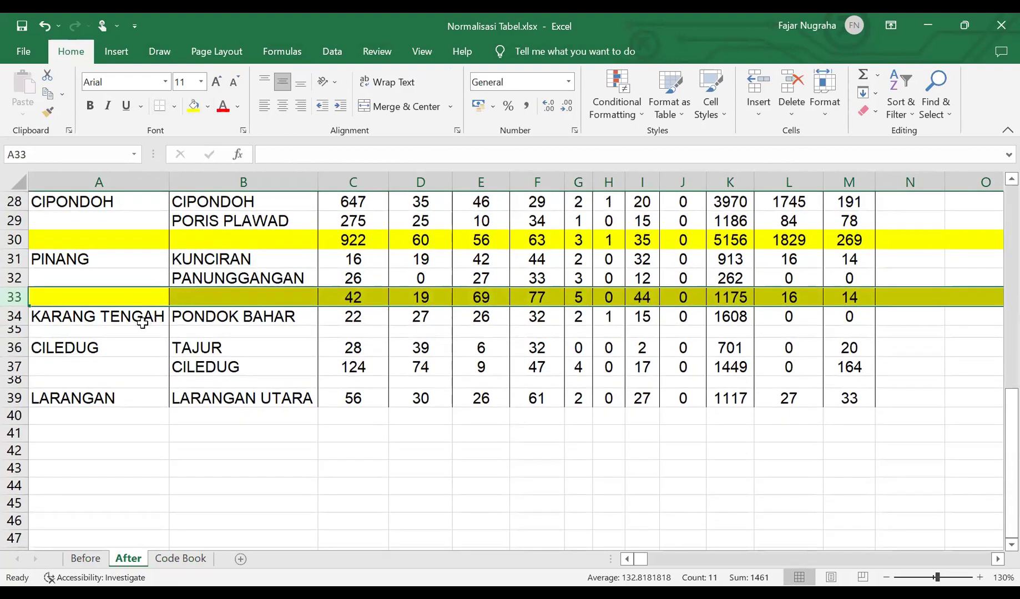
scroll(162, 317, "up", 3)
scroll(162, 317, "up", 2)
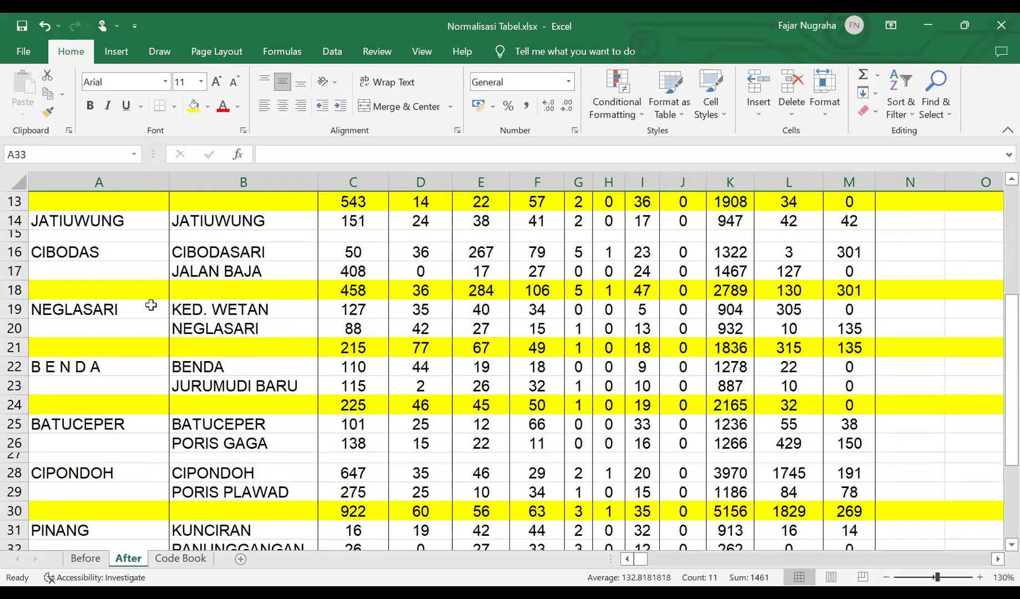
scroll(122, 235, "down", 3)
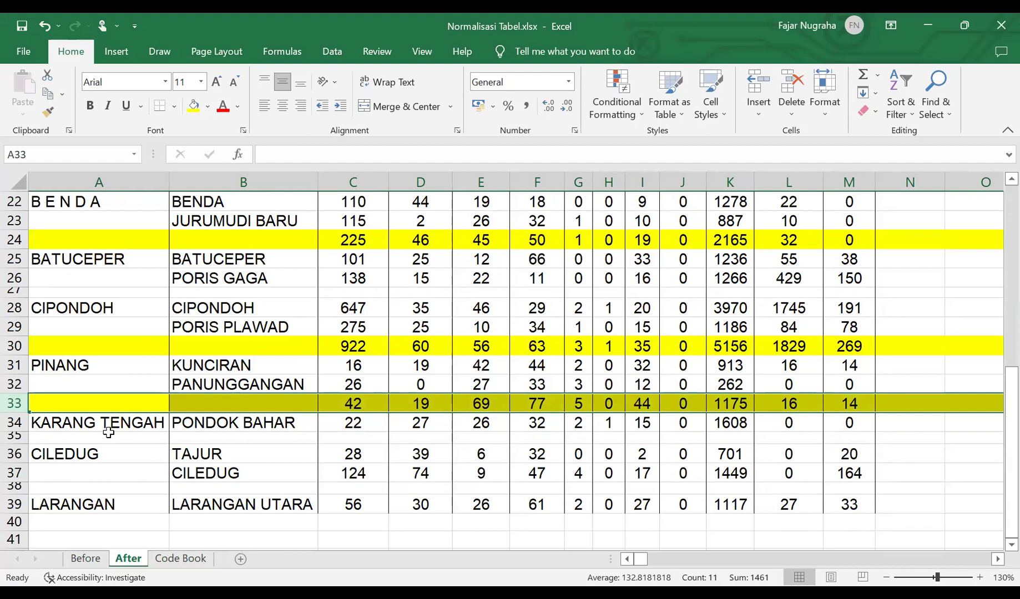
scroll(108, 433, "down", 1)
left_click(179, 431)
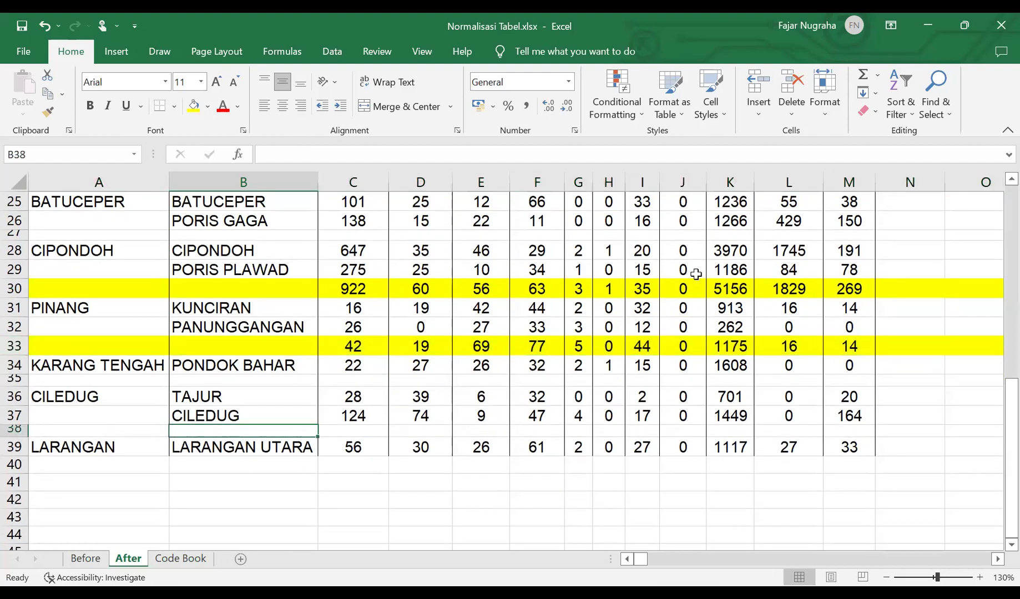
left_click(863, 75)
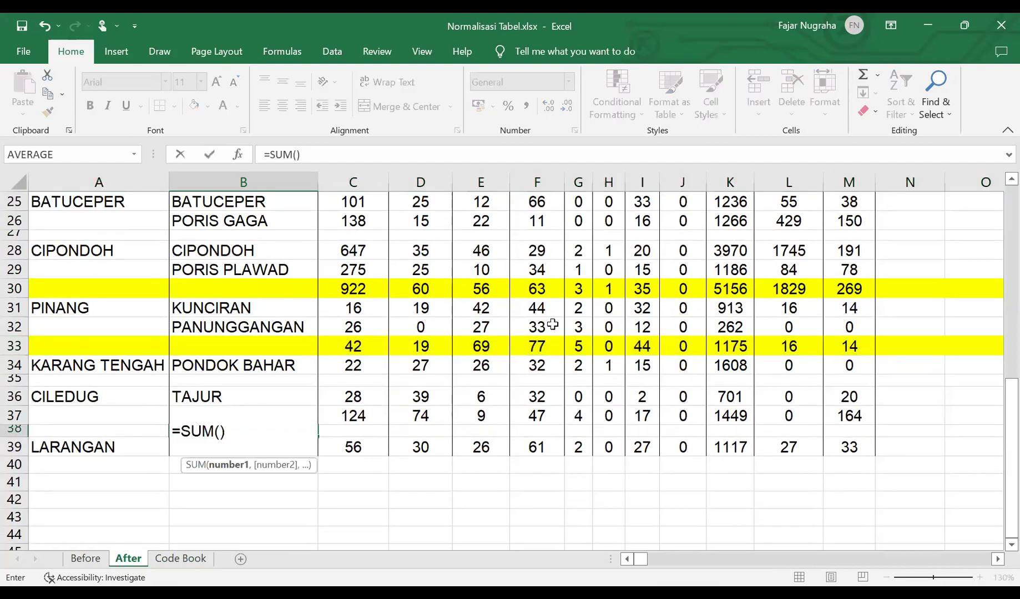
left_click_drag(260, 436, 80, 433)
key("BackSpace")
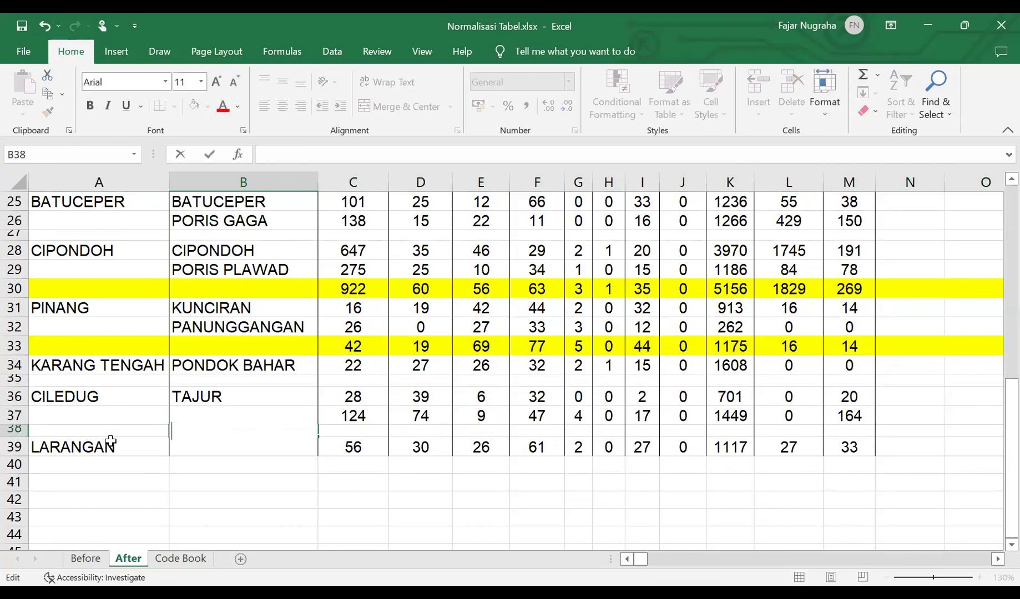
left_click(235, 469)
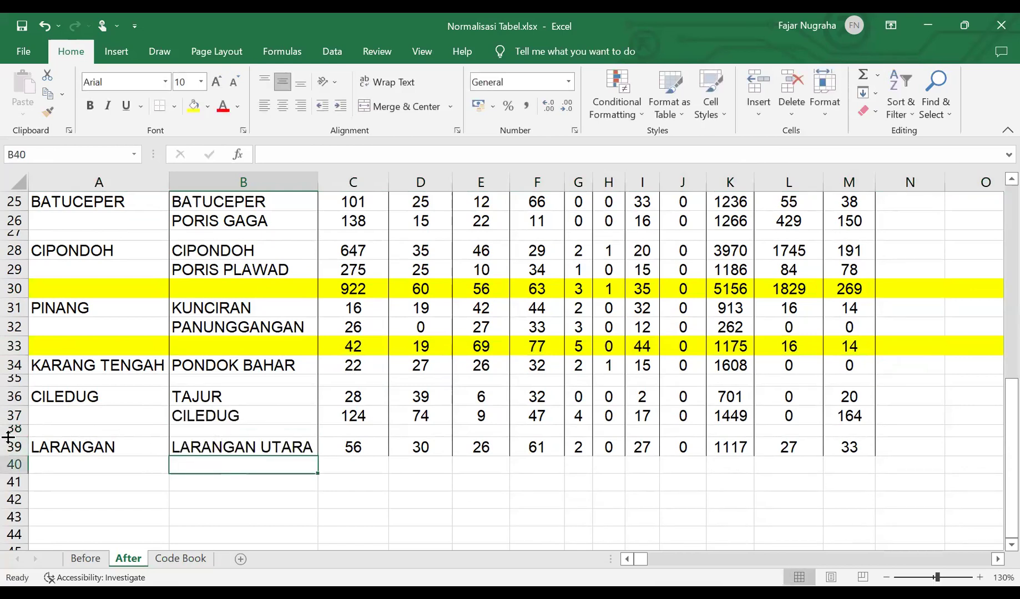
Step: Increase the height of the blank row 38 below the CILEDUG entries
left_click_drag(10, 438, 10, 444)
left_click(210, 436)
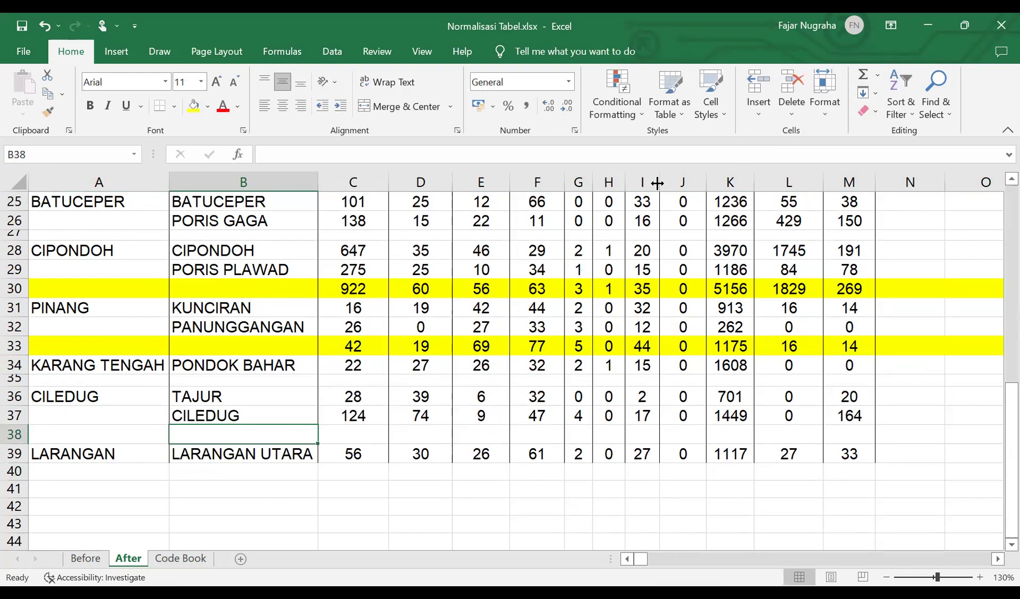
left_click(864, 77)
left_click_drag(277, 398, 278, 411)
key("Return")
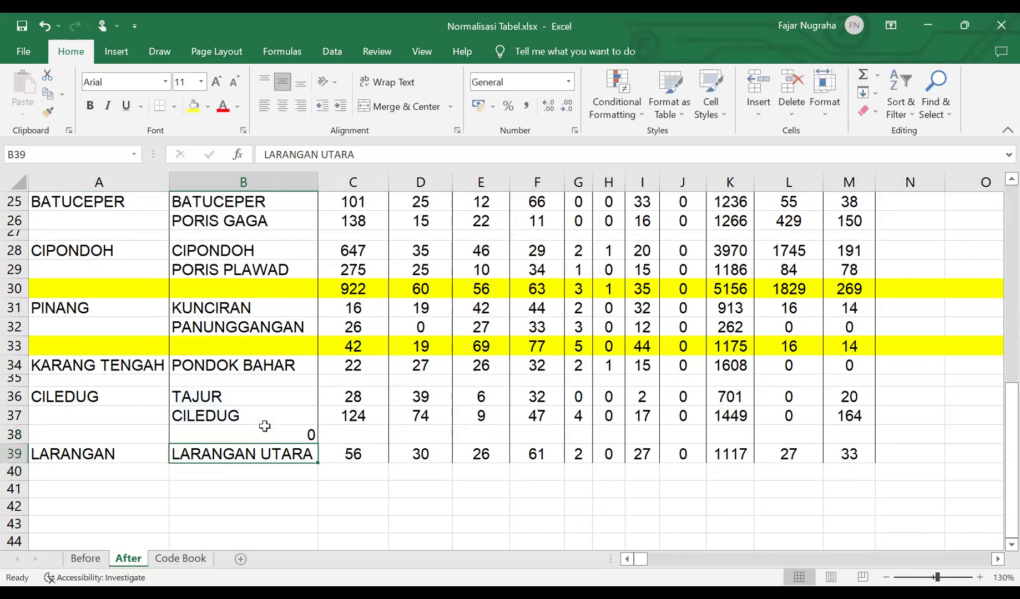
left_click(267, 431)
left_click(340, 431)
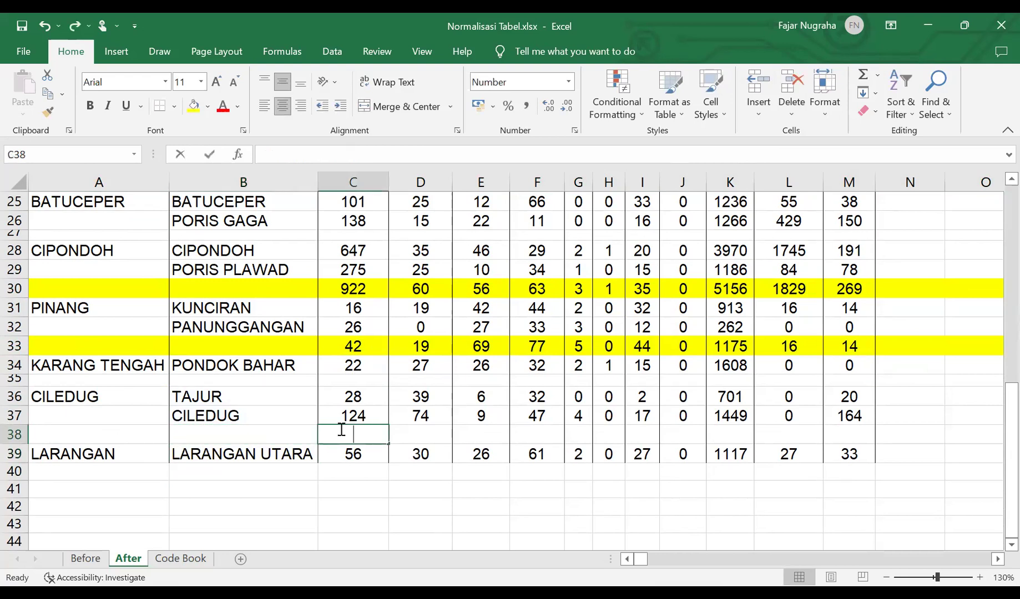
key("BackSpace")
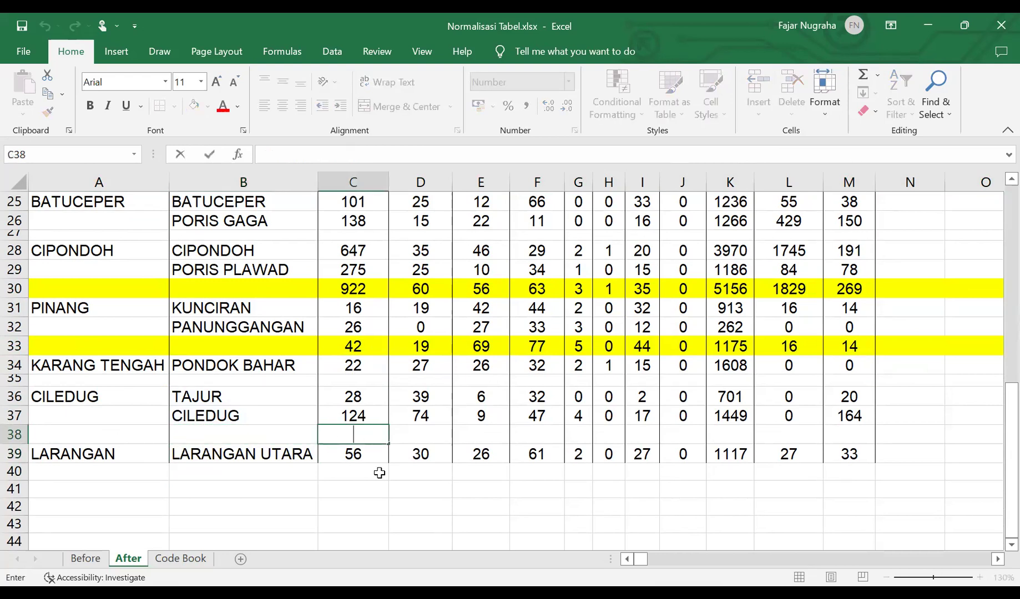
key("Escape")
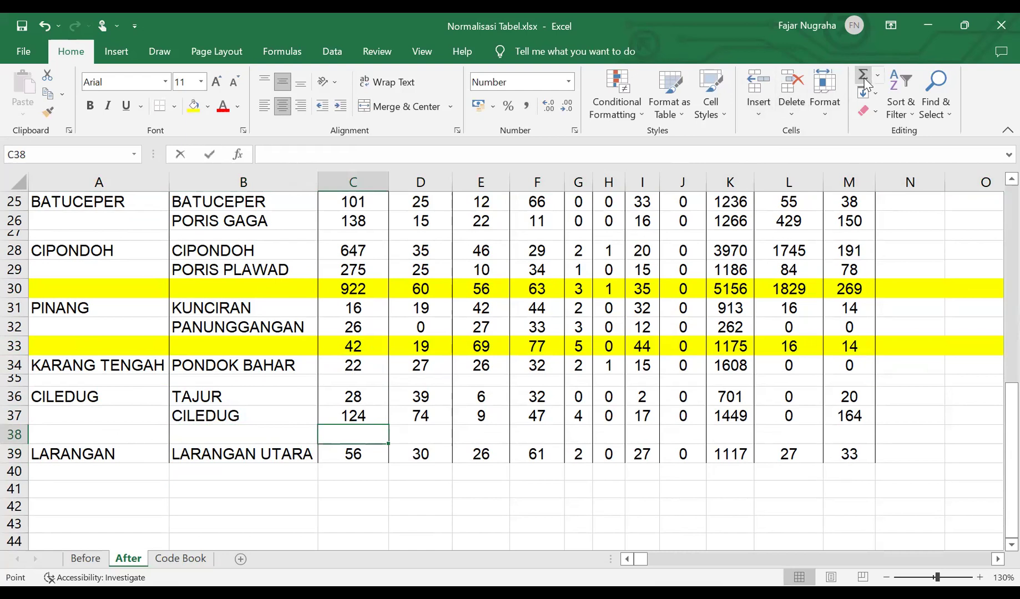
Step: Total the CILEDUG rows with =SUM(C36:C37) in C38, extend it across to column M, and highlight row 38 yellow
left_click(862, 77)
key("Return")
left_click(382, 434)
left_click_drag(388, 444, 860, 416)
left_click_drag(867, 416, 867, 417)
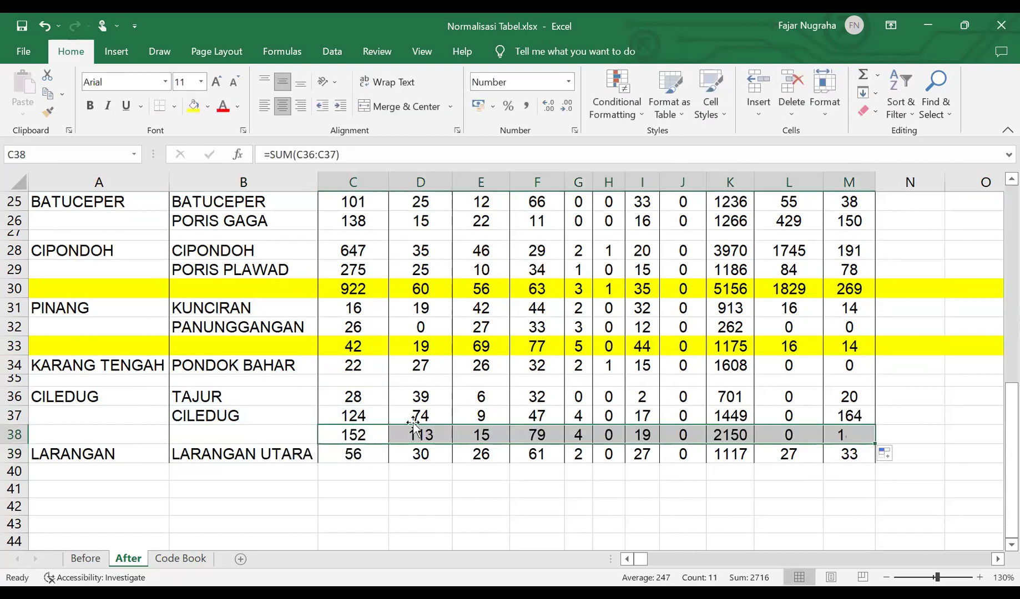
left_click(12, 434)
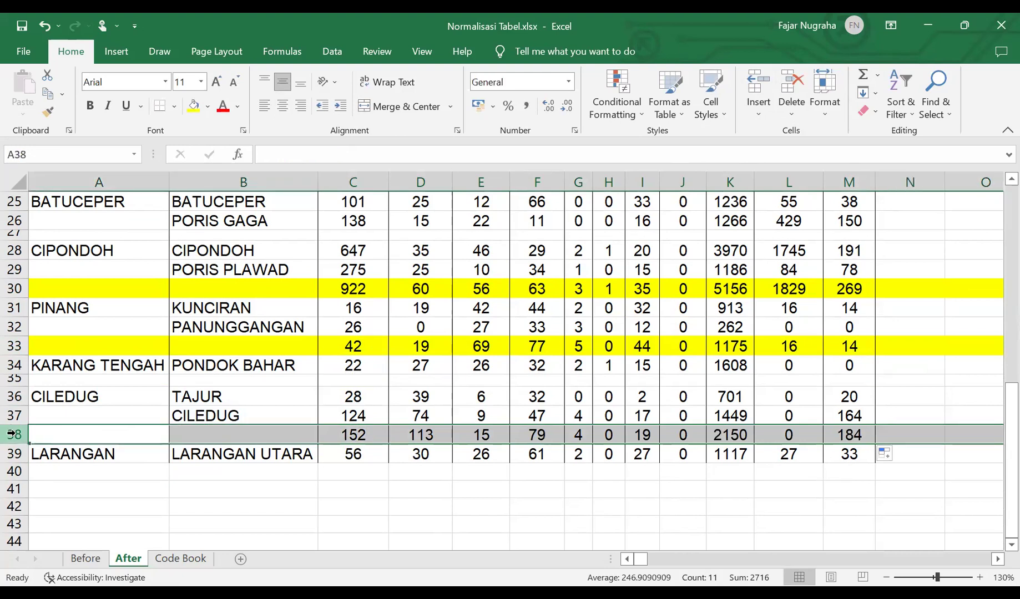
left_click(193, 106)
Step: Increase the height of the blank row 27 below the BATUCEPER entries
left_click(359, 343)
scroll(360, 342, "up", 8)
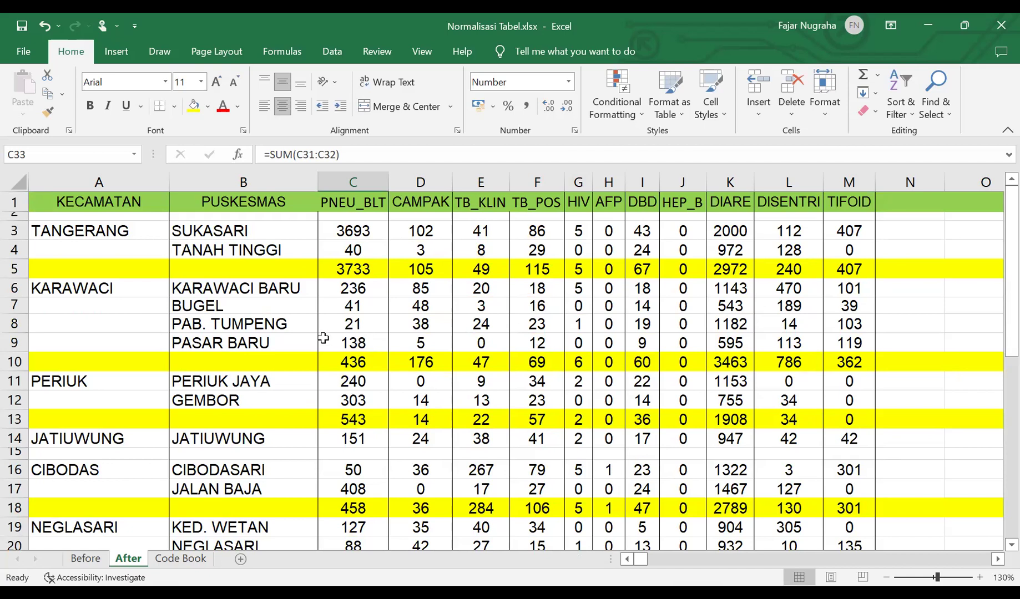
scroll(259, 425, "down", 4)
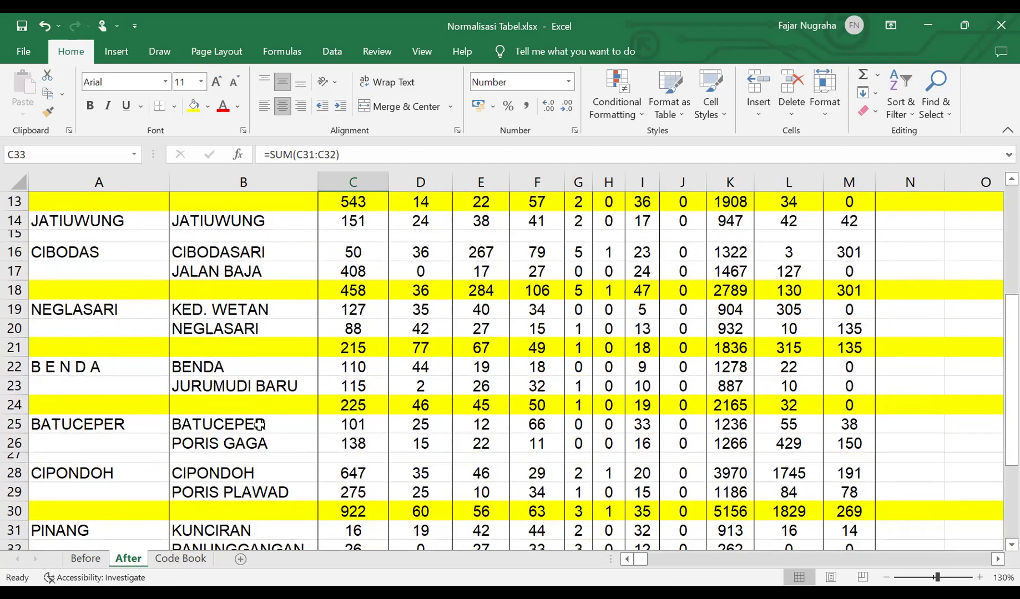
scroll(267, 424, "down", 1)
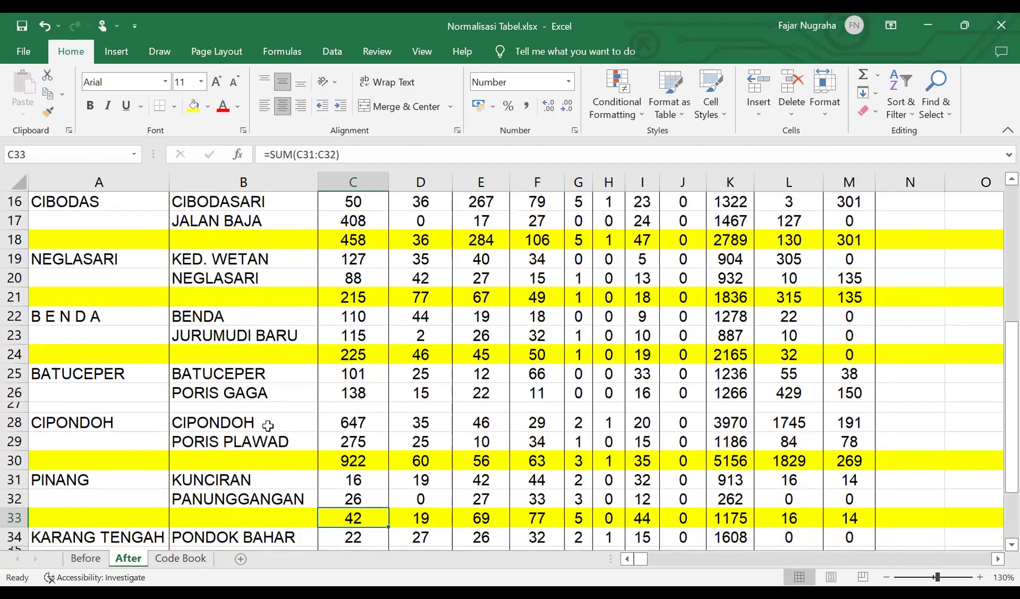
double_click(27, 413)
left_click(360, 409)
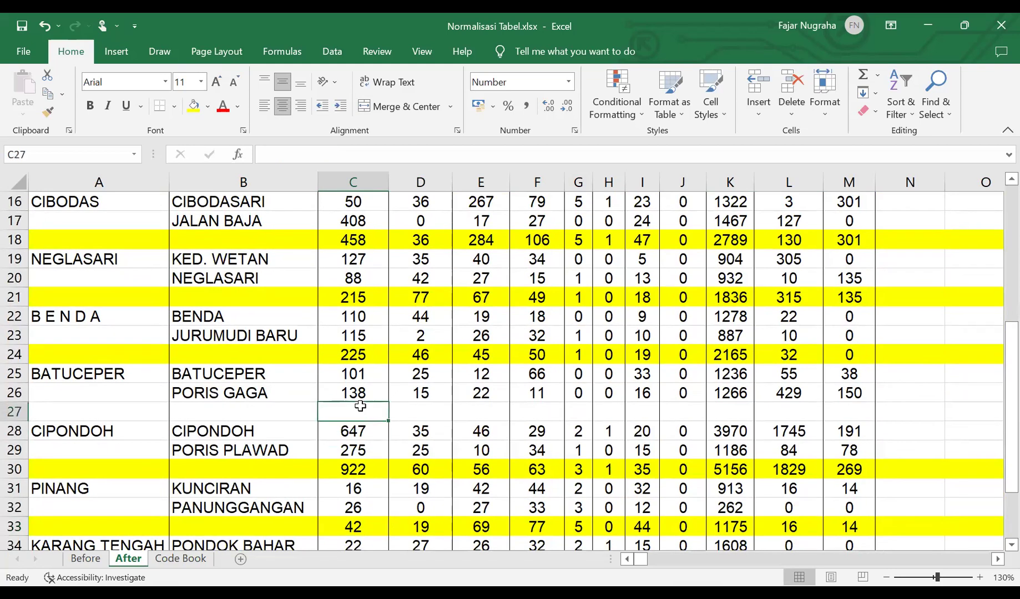
Step: Total the BATUCEPER rows with =SUM(C25:C26) in C27, extend it across to column M, and highlight row 27 yellow
left_click(865, 78)
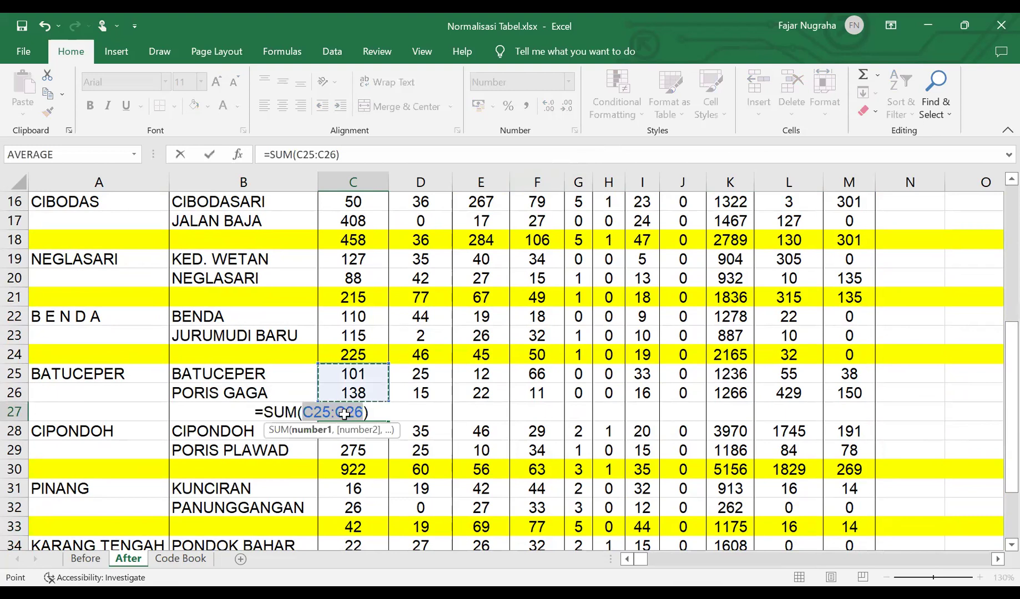
key("ctrl+Return")
left_click_drag(389, 421, 851, 412)
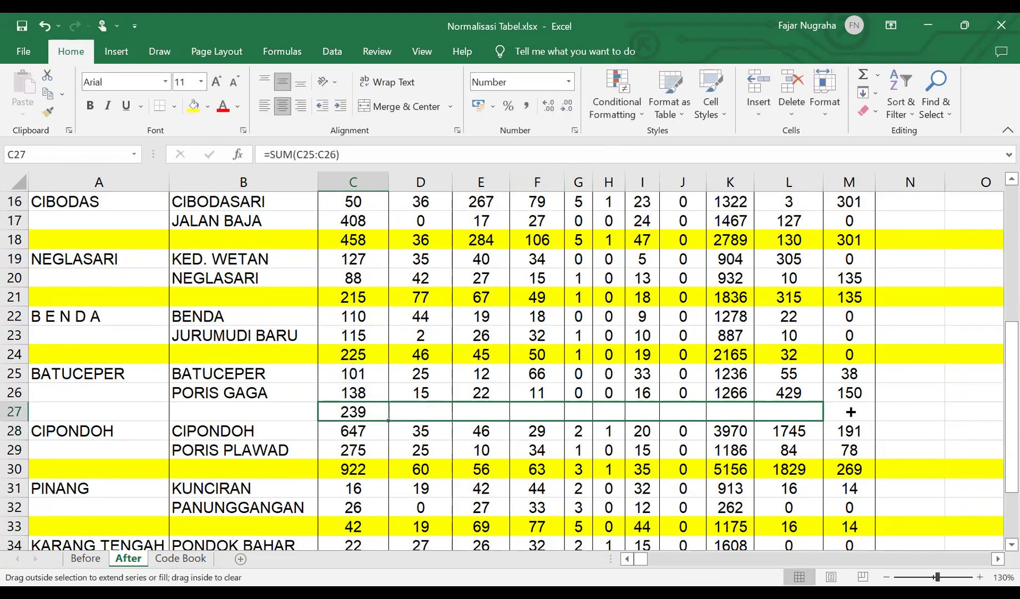
left_click(14, 412)
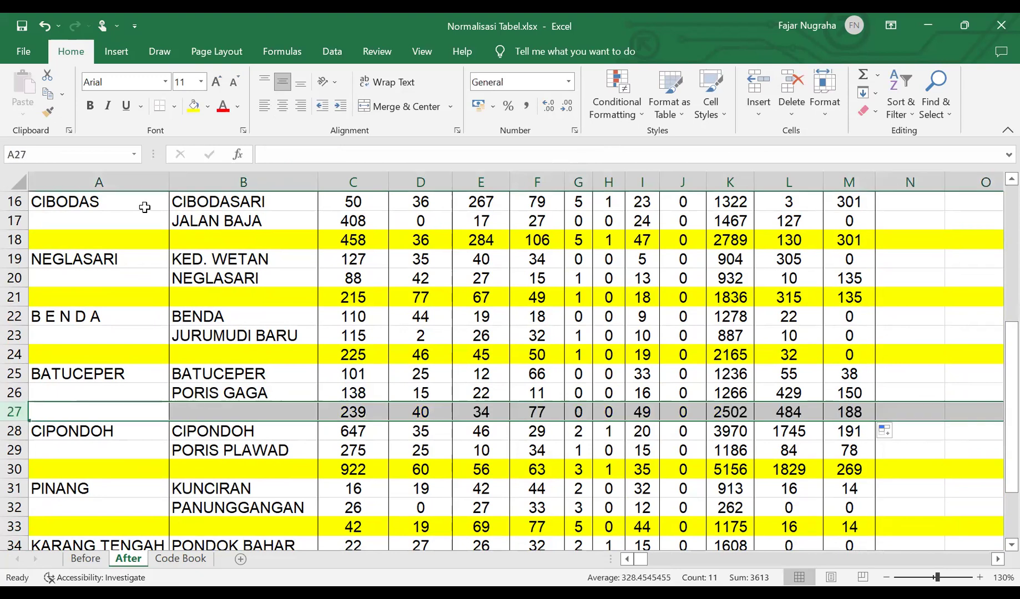
left_click(194, 106)
Step: Review the subtotal rows throughout the kecamatan table and inspect the formula behind the TANGERANG subtotal in C5
scroll(276, 416, "up", 1)
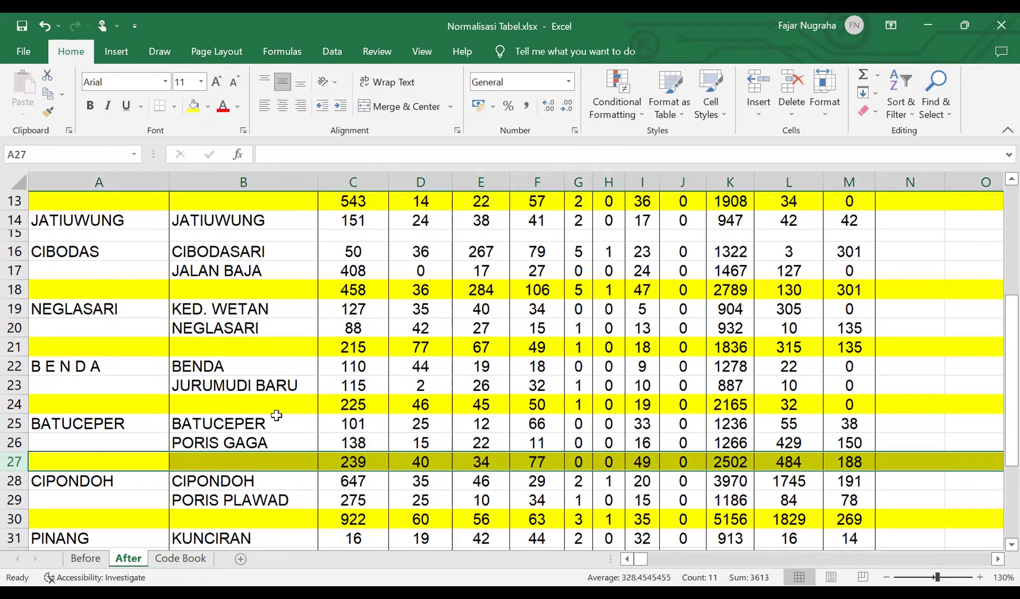
scroll(276, 415, "up", 1)
scroll(276, 415, "up", 1)
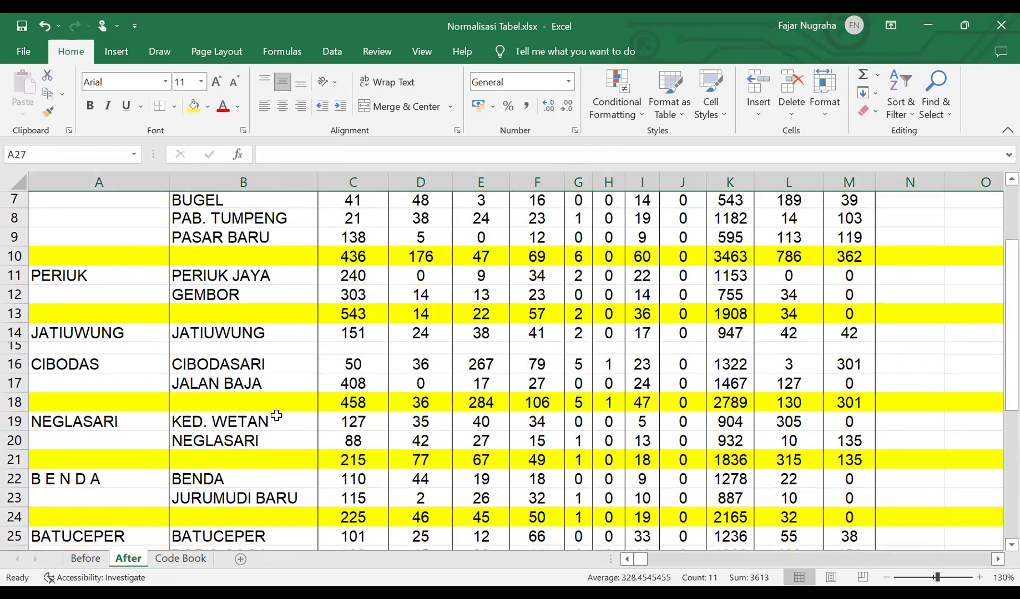
scroll(277, 415, "up", 2)
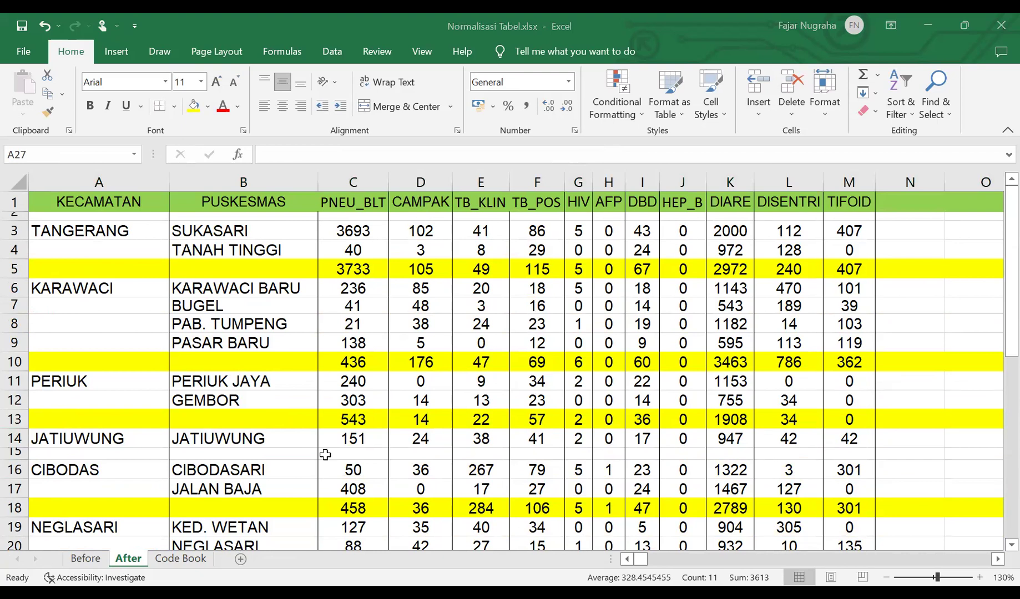
scroll(326, 455, "down", 8)
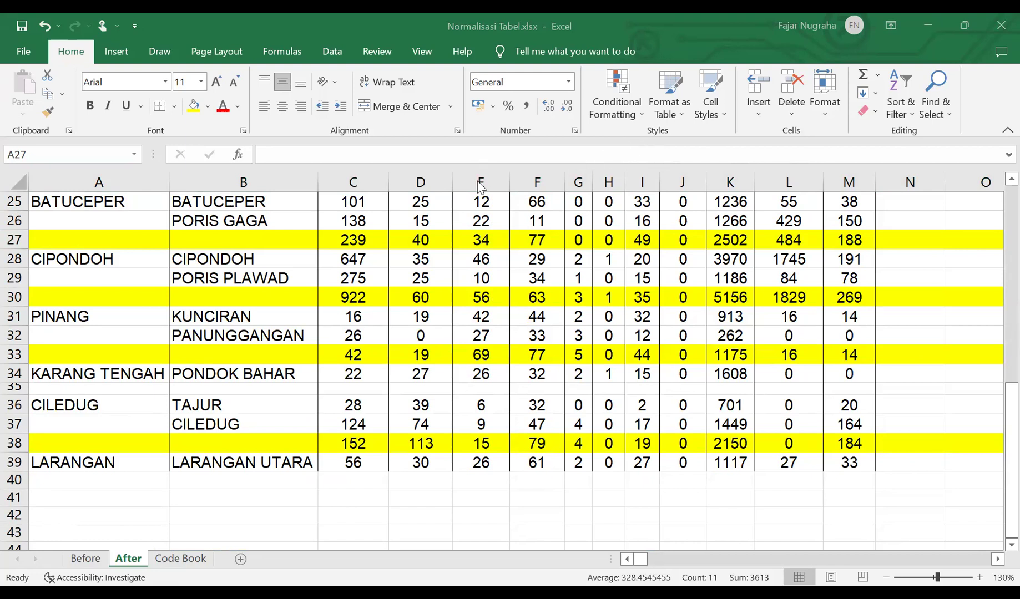
scroll(387, 332, "up", 6)
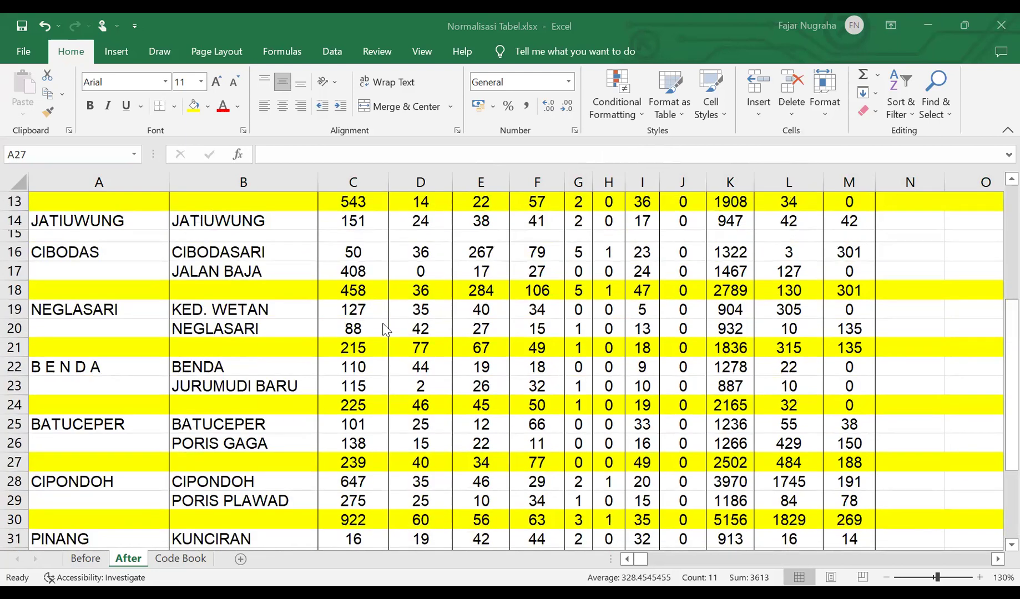
scroll(387, 330, "up", 2)
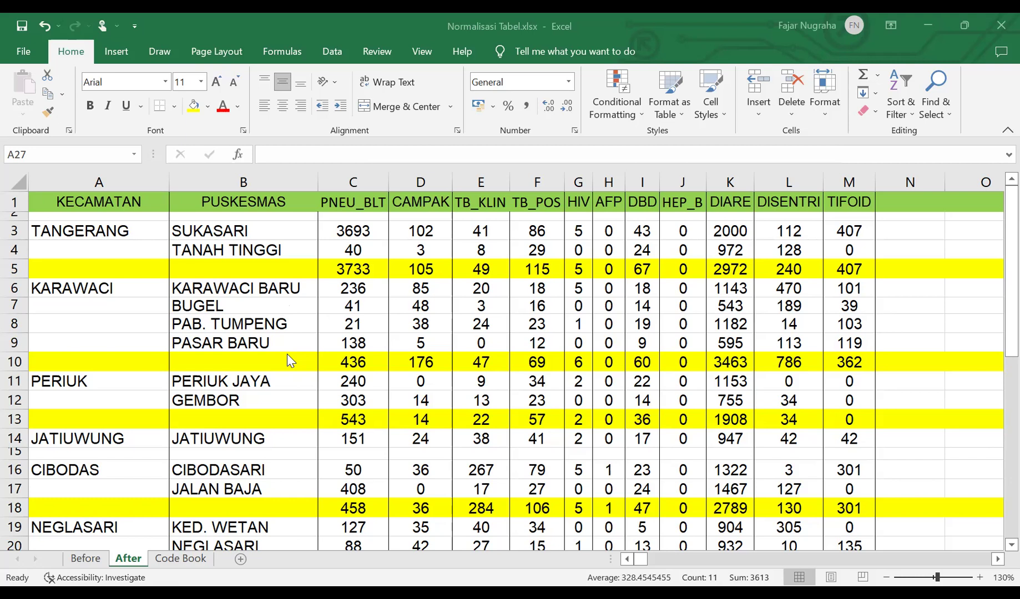
scroll(287, 354, "down", 3)
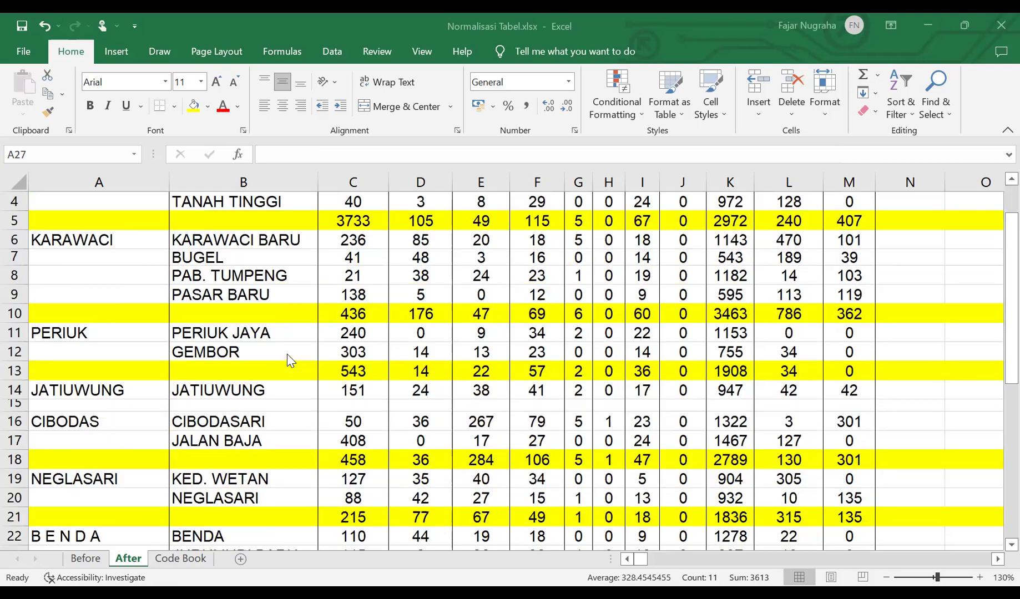
scroll(288, 359, "down", 3)
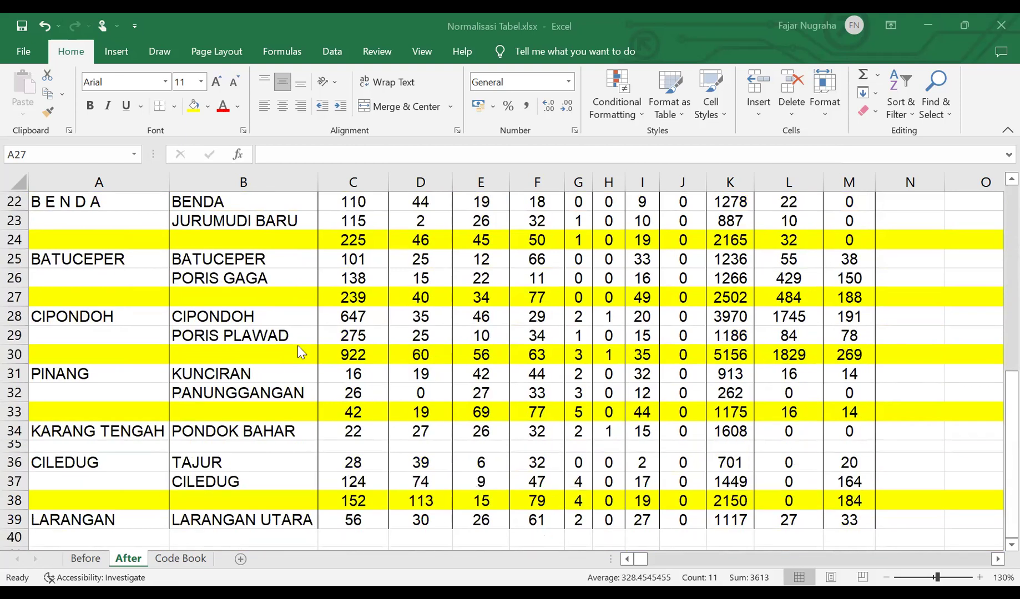
scroll(298, 347, "up", 7)
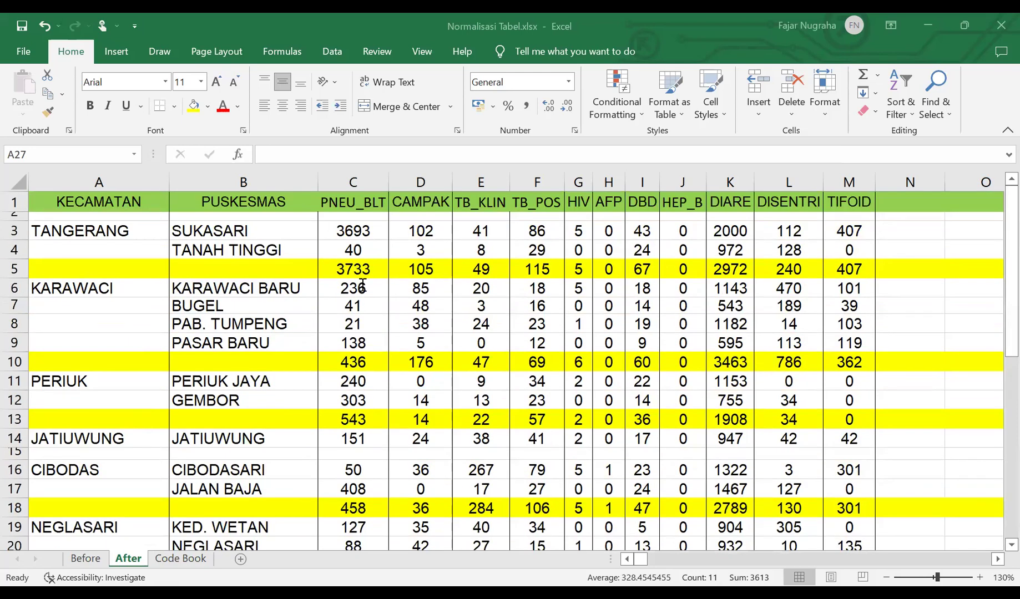
double_click(345, 271)
key("Escape")
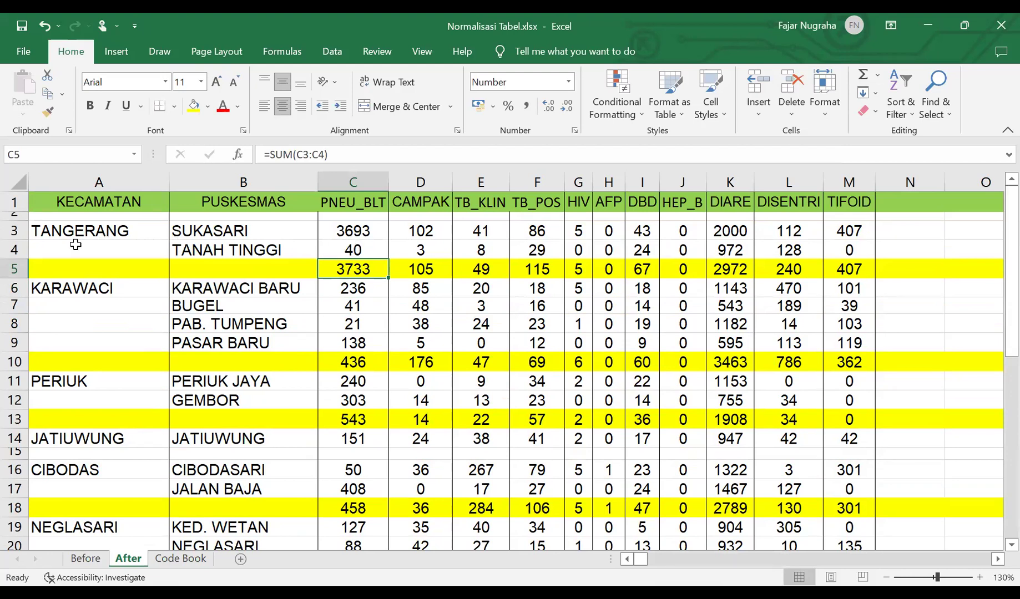
Step: Try deleting the TANAH TINGGI row 4 to test its effect on the TANGERANG subtotal, and undo the deletion
left_click(15, 250)
right_click(15, 250)
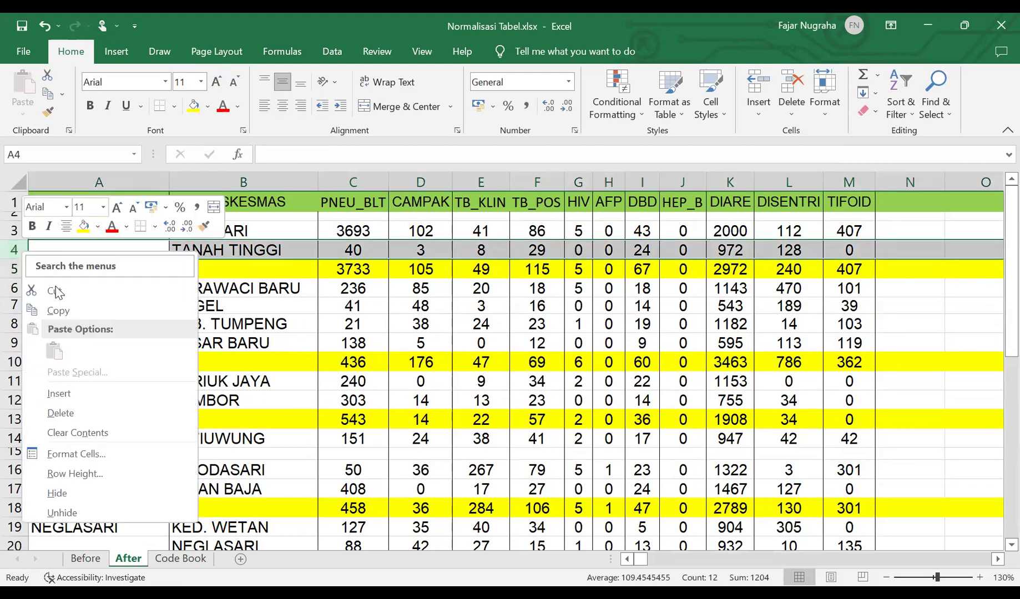
left_click(60, 413)
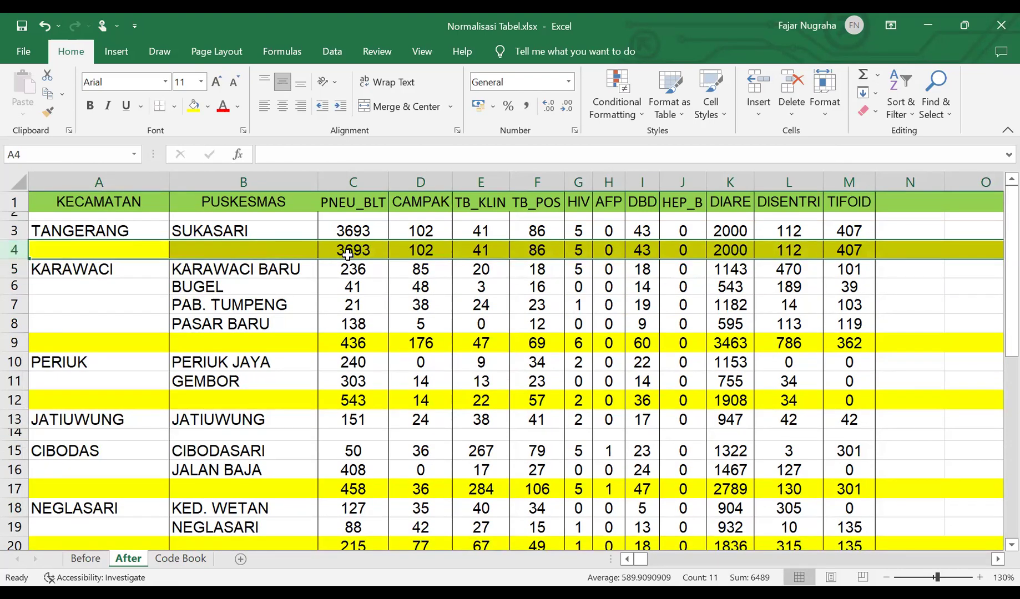
key("ctrl+z")
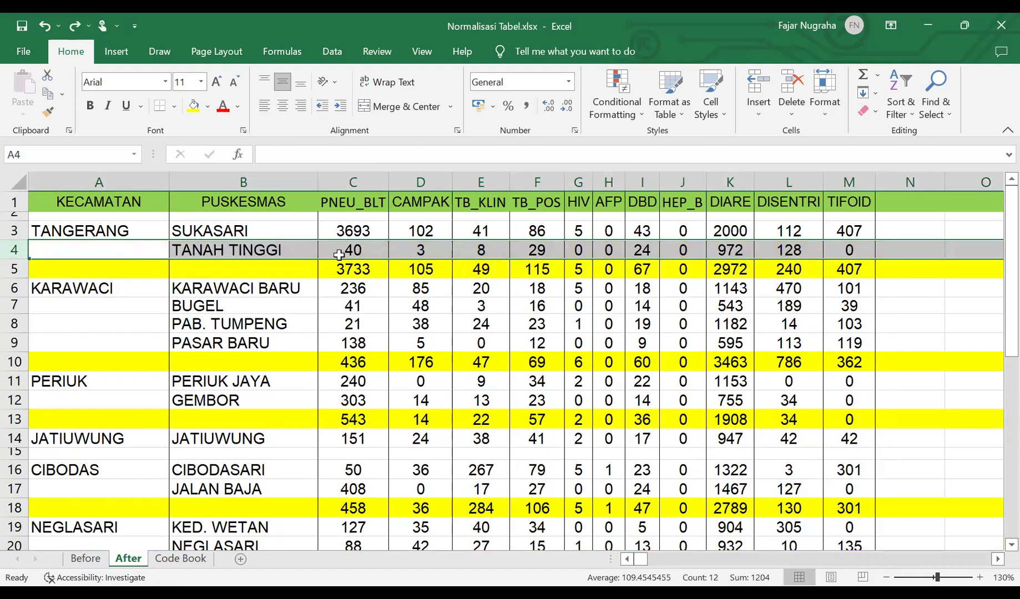
left_click(314, 340)
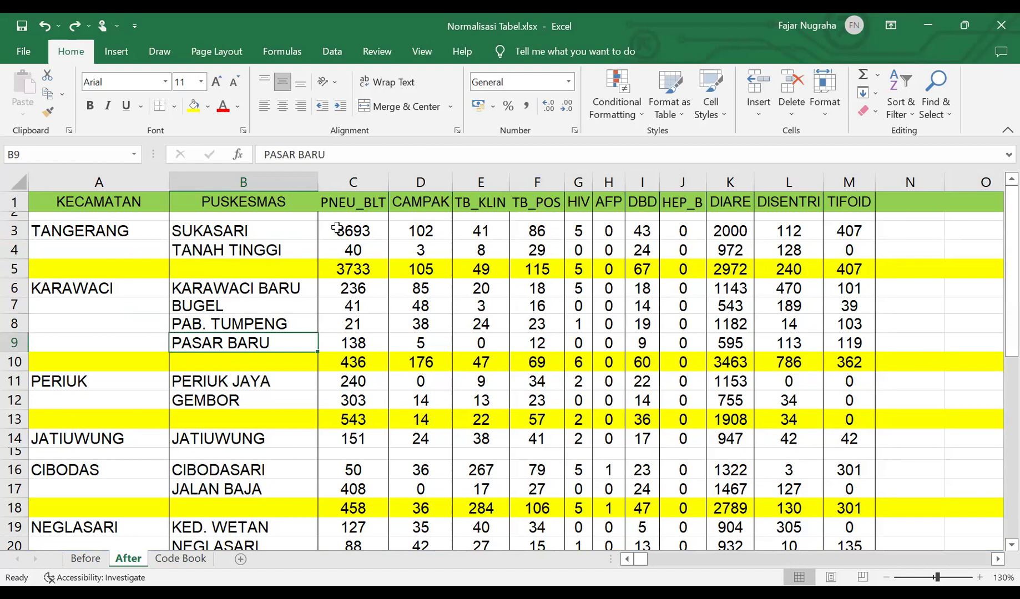
Step: Copy the counts in C3:M39 and paste them over the same range as values only to replace the subtotal formulas
left_click(337, 227)
left_click_drag(337, 228, 852, 538)
scroll(432, 333, "up", 5)
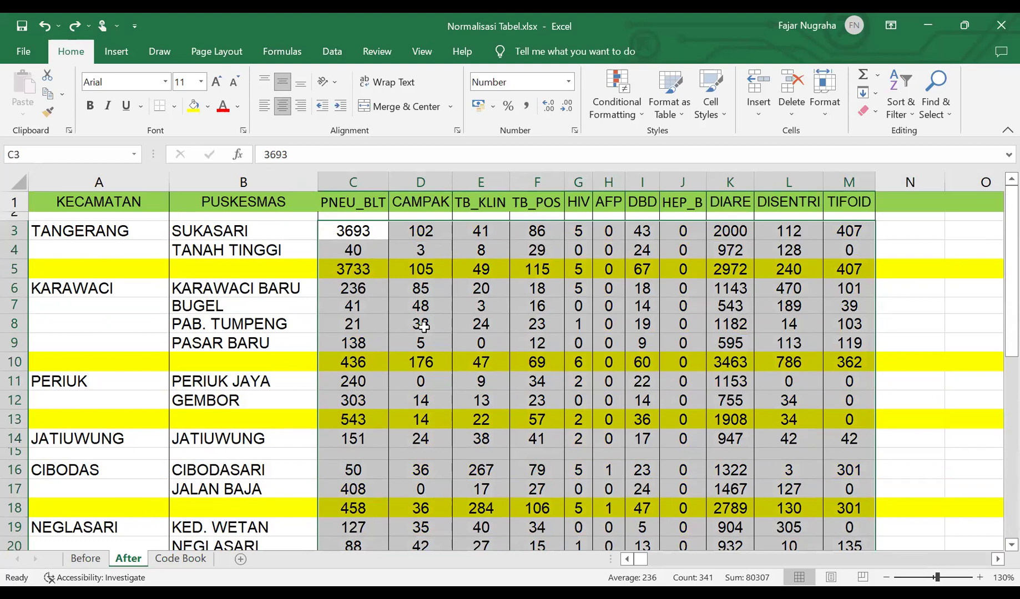
key("ctrl+c")
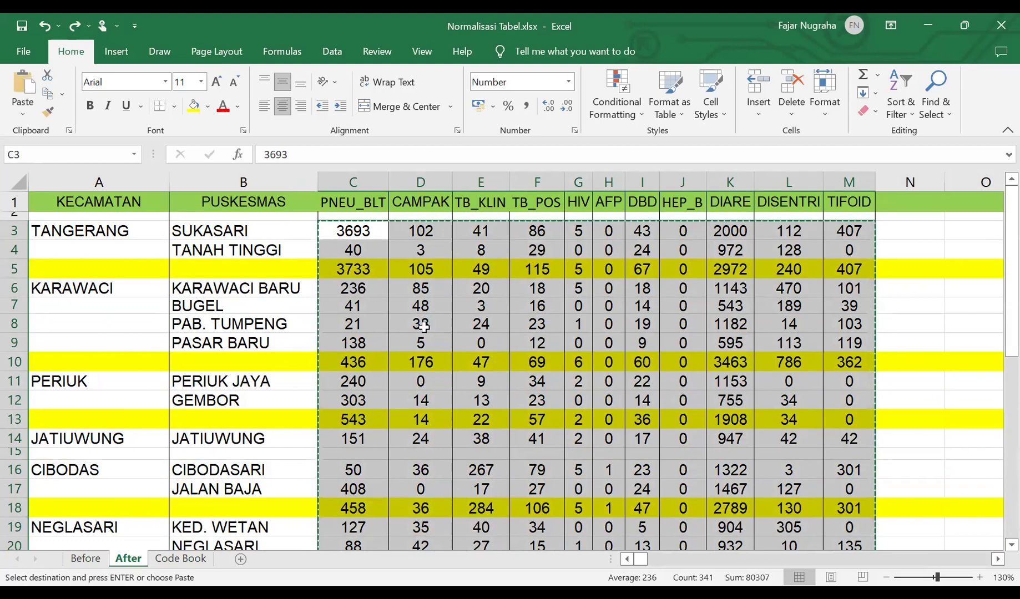
right_click(329, 232)
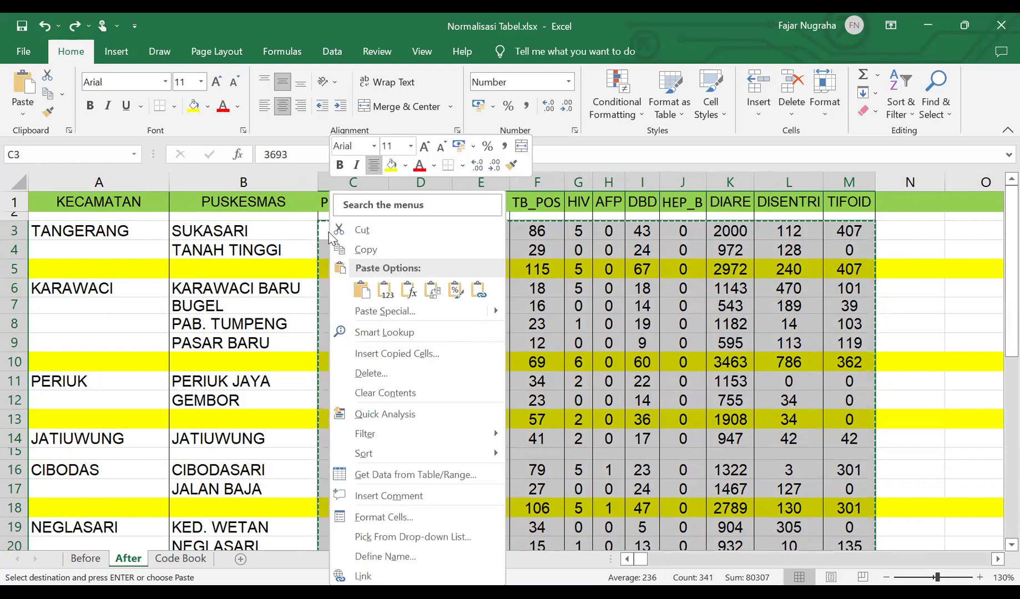
left_click(382, 312)
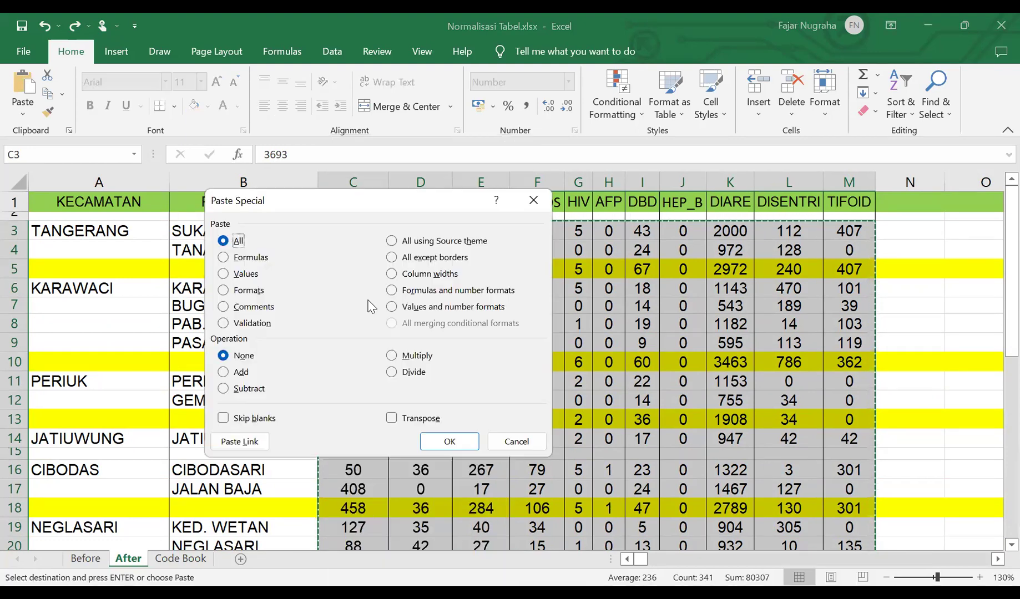
left_click(245, 275)
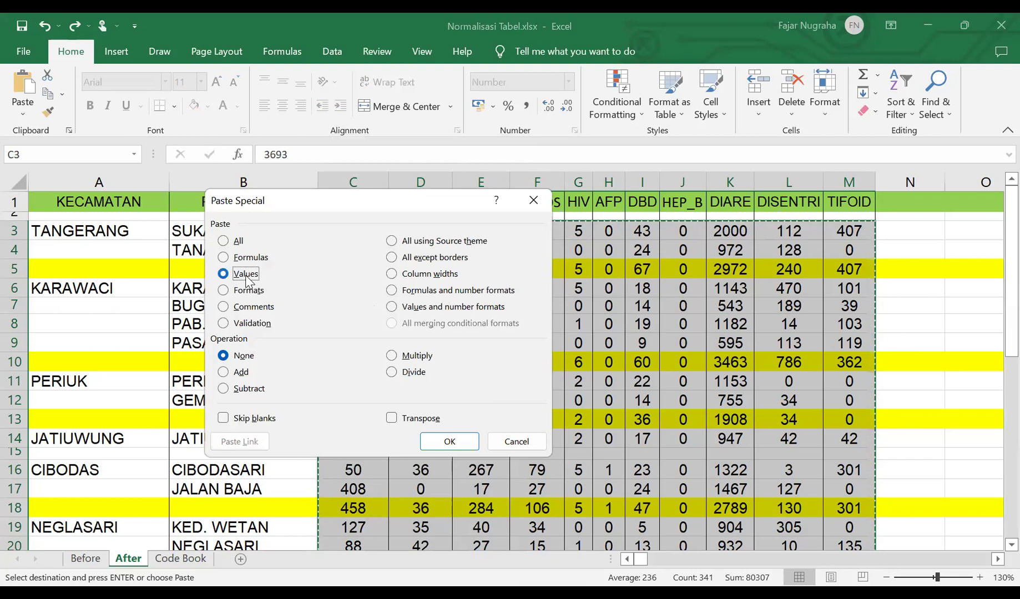
left_click(449, 442)
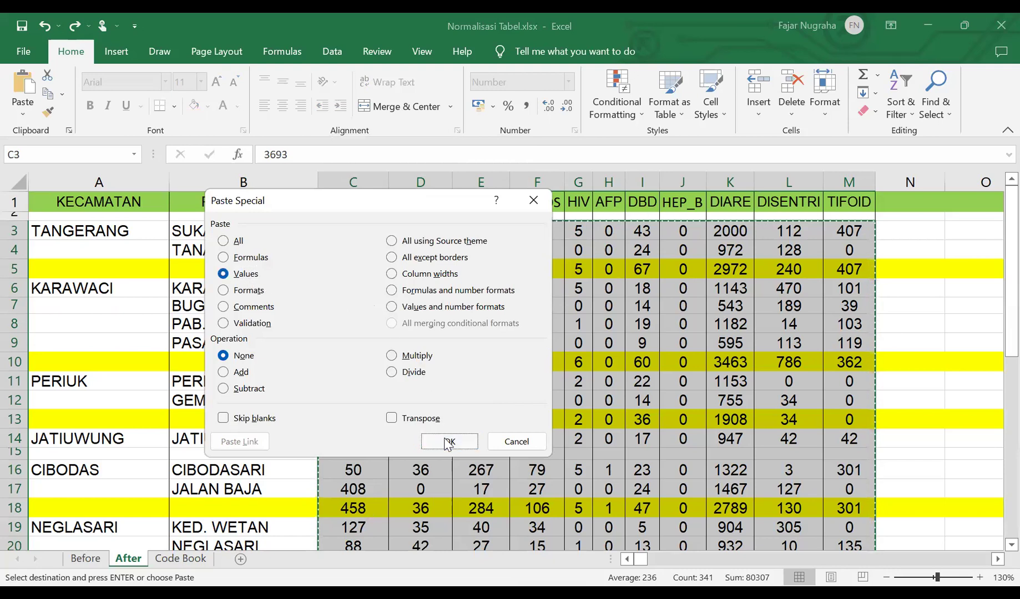
left_click(410, 388)
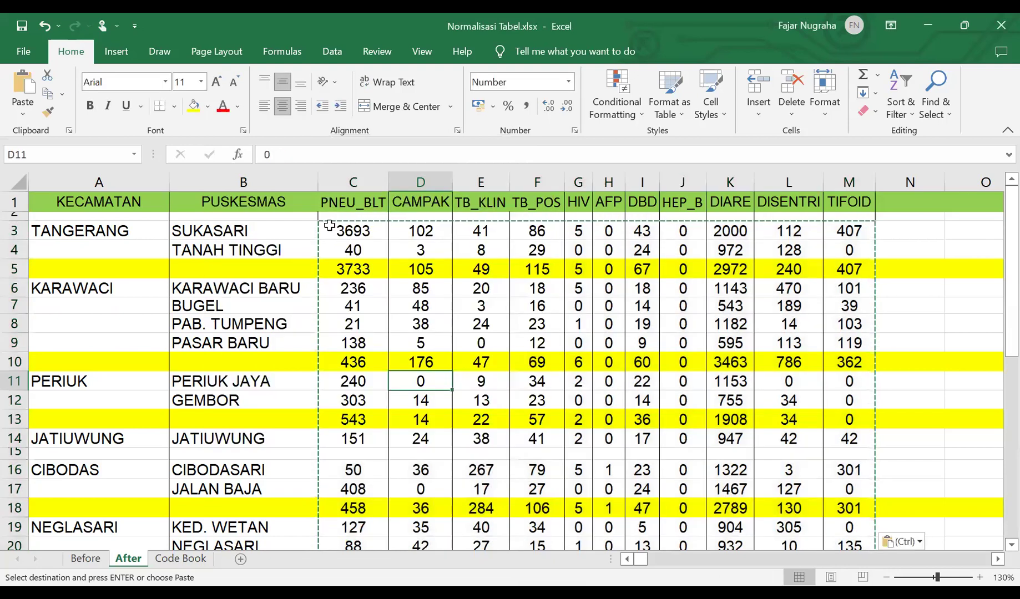
Step: Reselect C3:M39, paste the copied counts over it as values once more, and look through the pasted table
left_click_drag(329, 226, 866, 548)
left_click_drag(834, 511, 838, 405)
scroll(838, 405, "down", 5)
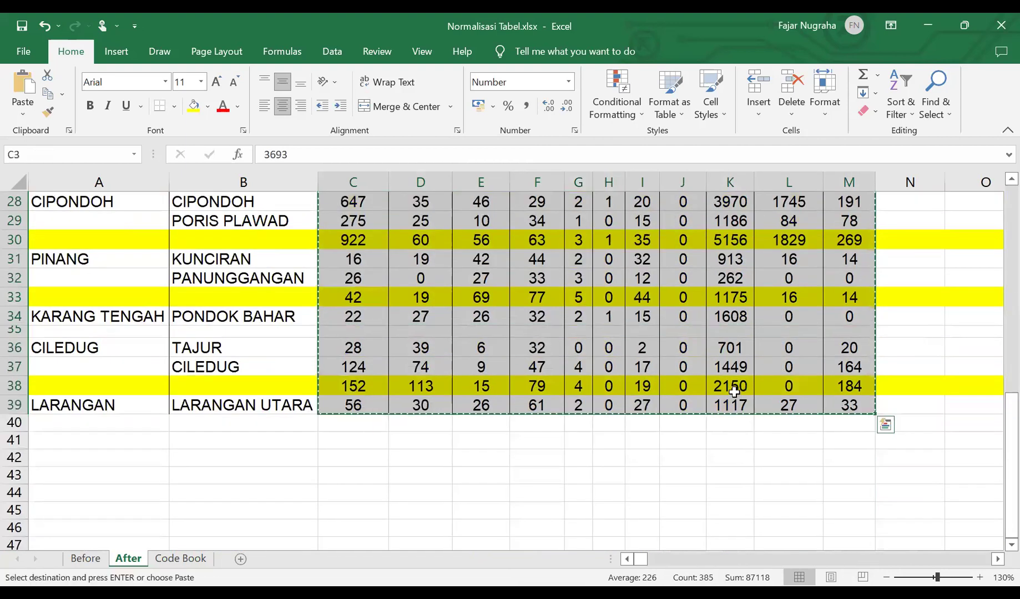
scroll(686, 390, "up", 8)
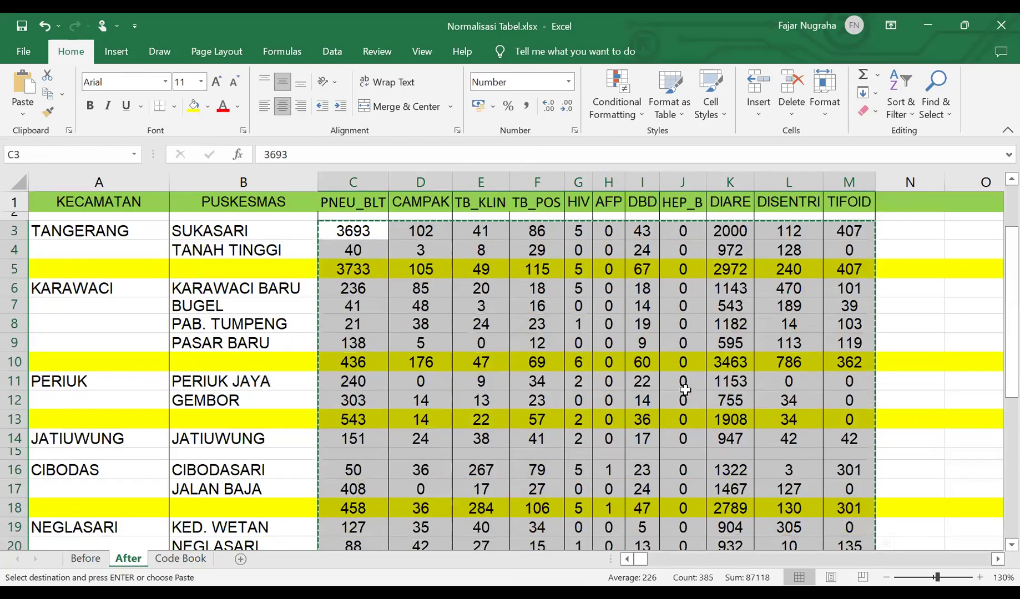
right_click(353, 234)
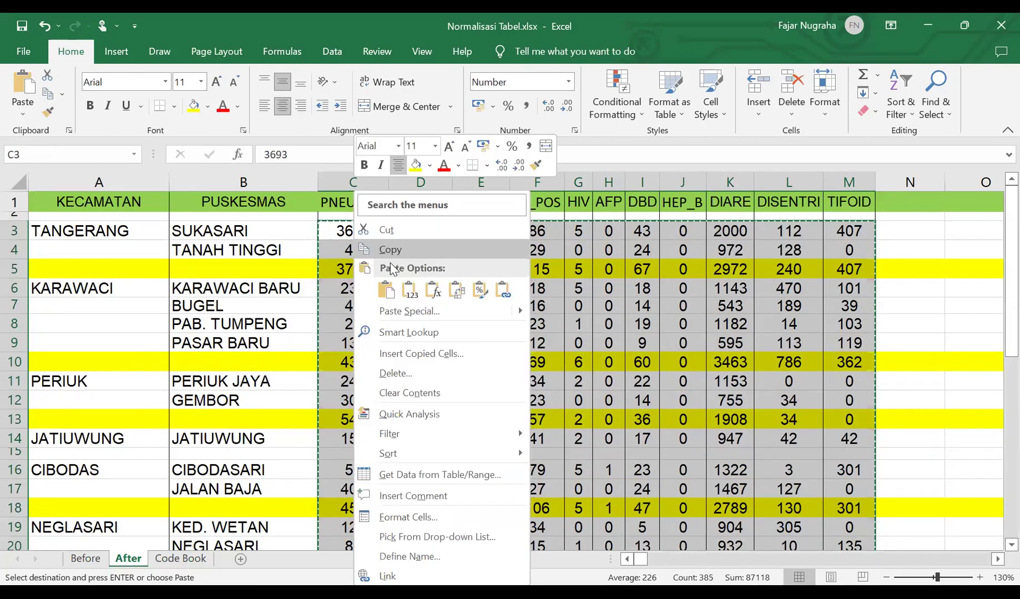
left_click(410, 291)
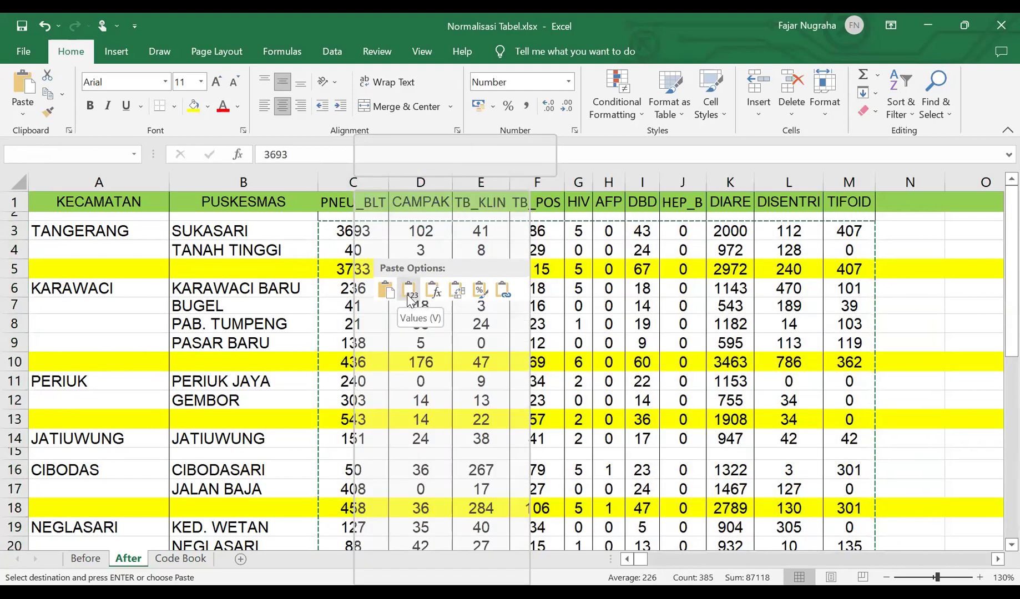
left_click(409, 294)
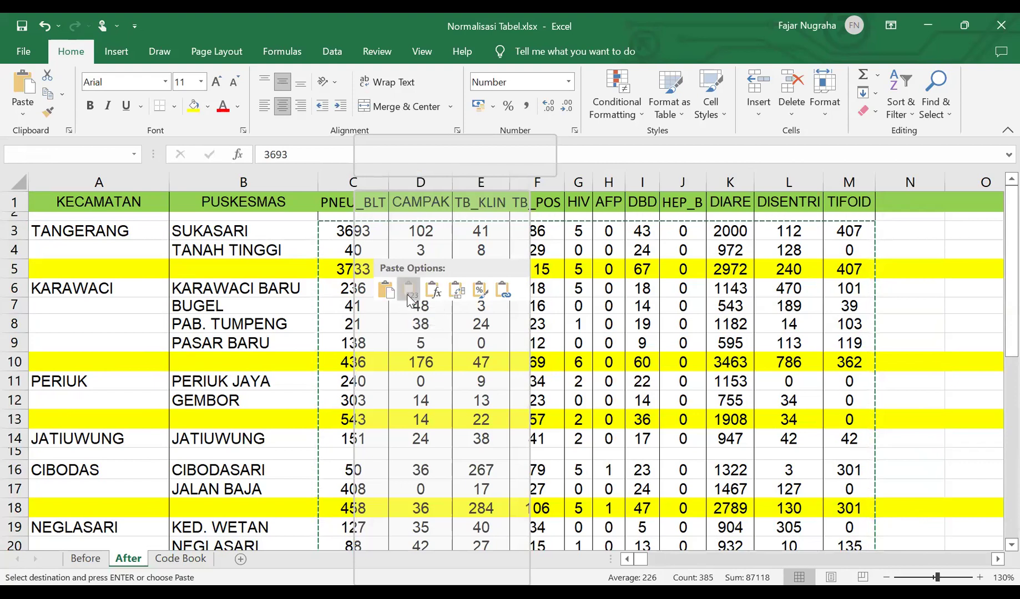
left_click(354, 330)
scroll(353, 332, "down", 12)
scroll(353, 332, "up", 12)
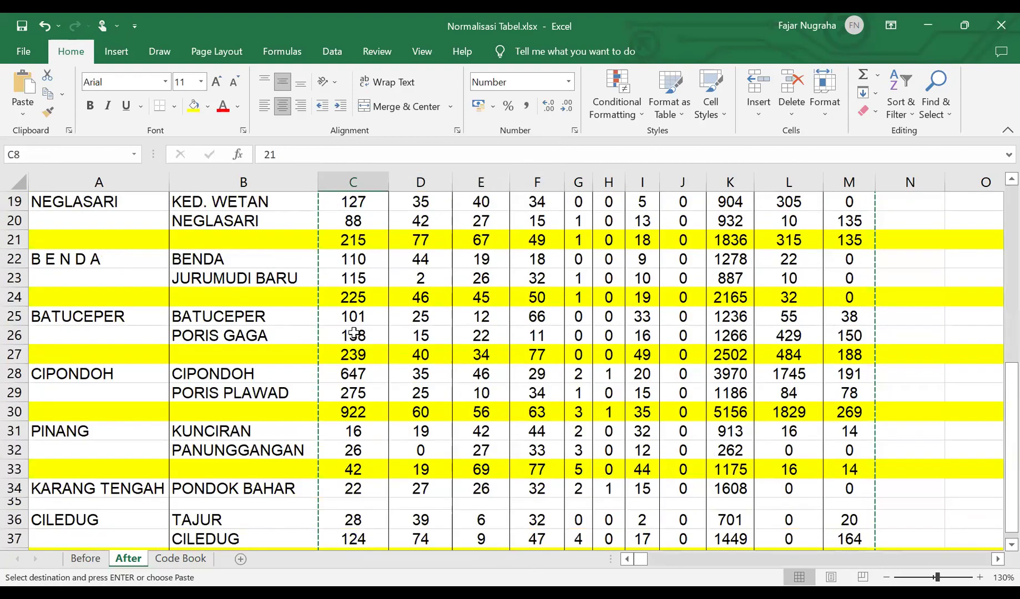
Step: Inspect the TANGERANG subtotal in C5, try deleting the TANAH TINGGI row 4 to test it, and undo the deletion
scroll(354, 336, "up", 1)
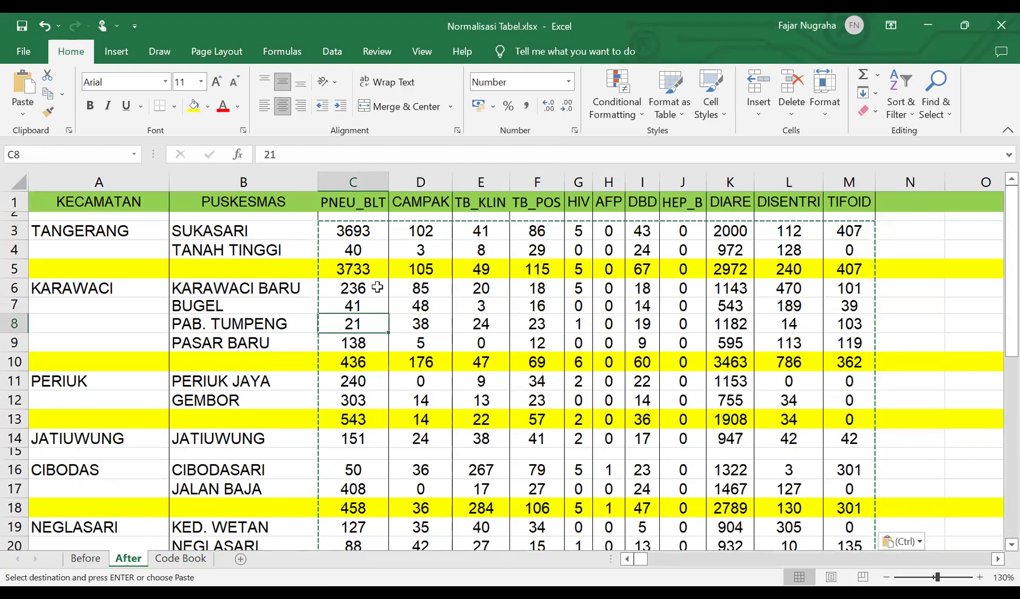
left_click(366, 270)
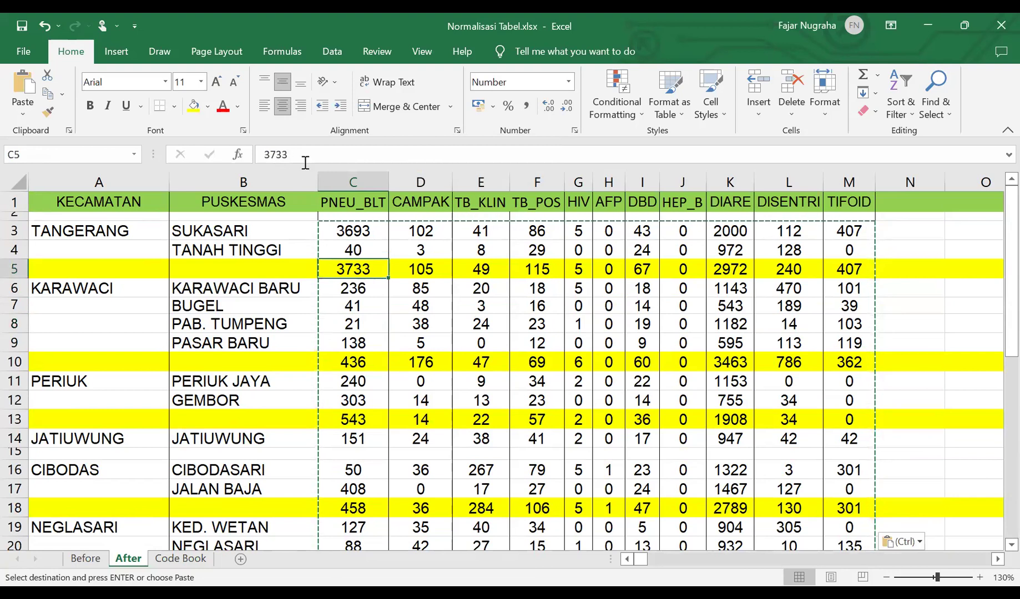
left_click(13, 250)
right_click(13, 251)
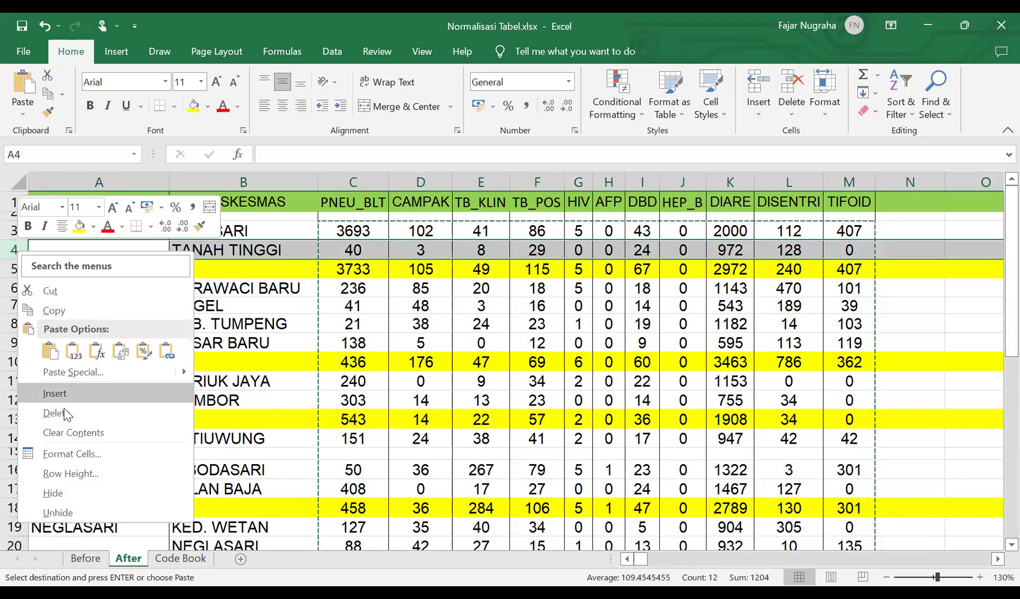
left_click(56, 413)
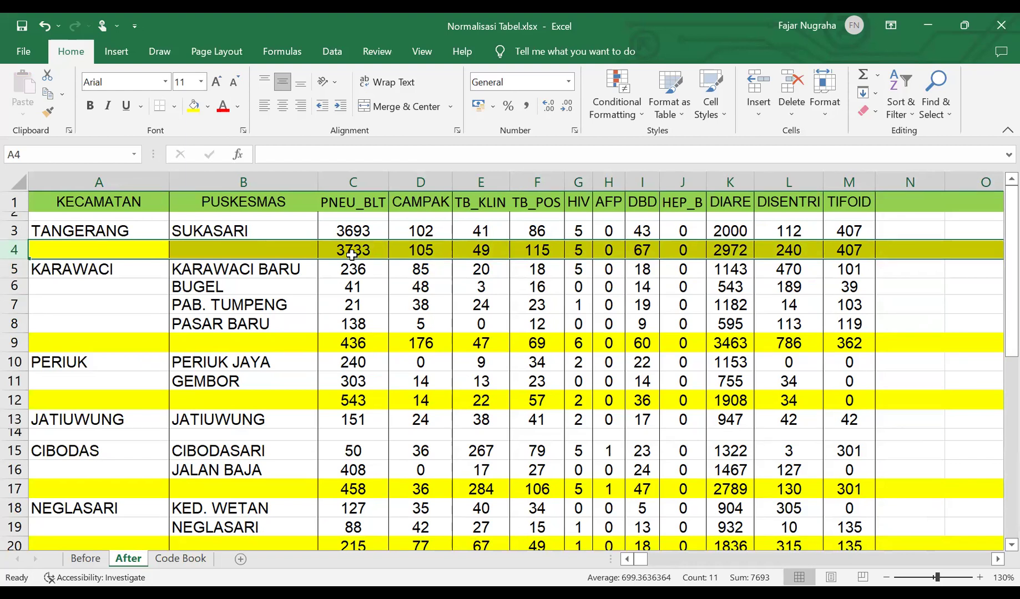
key("ctrl+z")
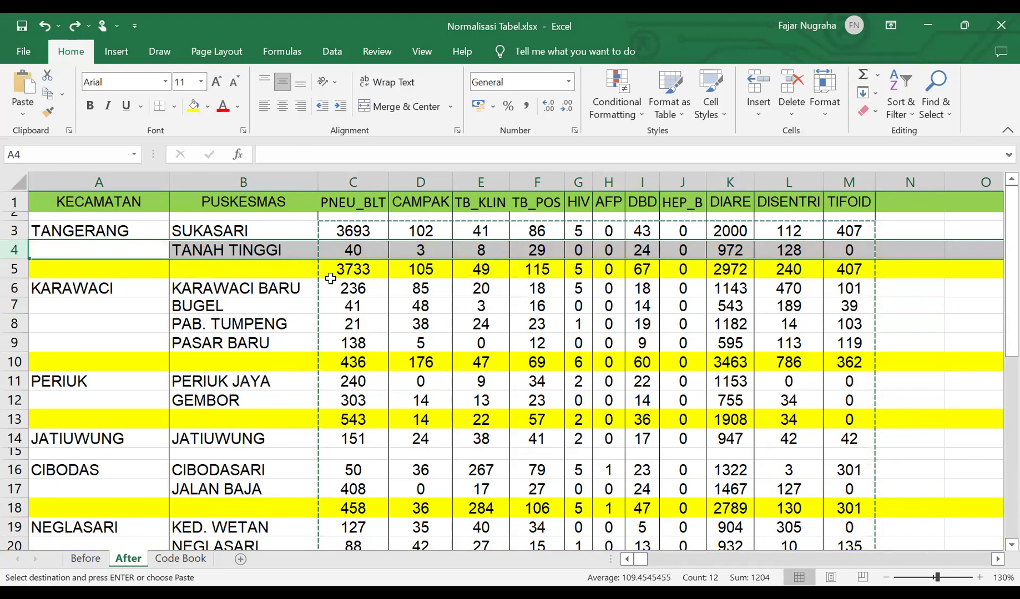
Step: Move TANGERANG from A3 to its subtotal row in A5 and KARAWACI from A6 to A10
left_click(220, 305)
left_click(111, 229)
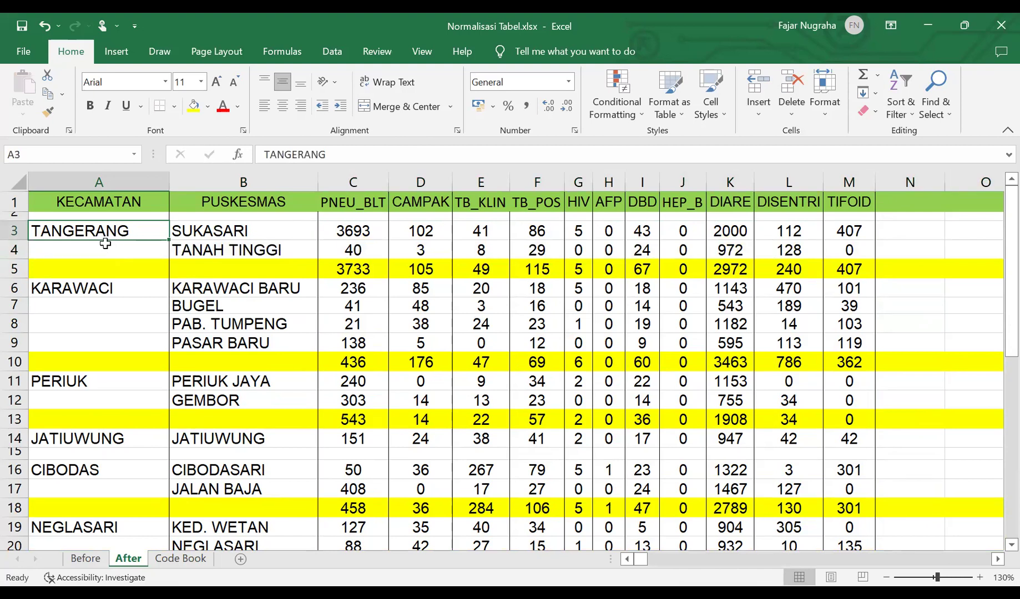
left_click_drag(106, 243, 107, 268)
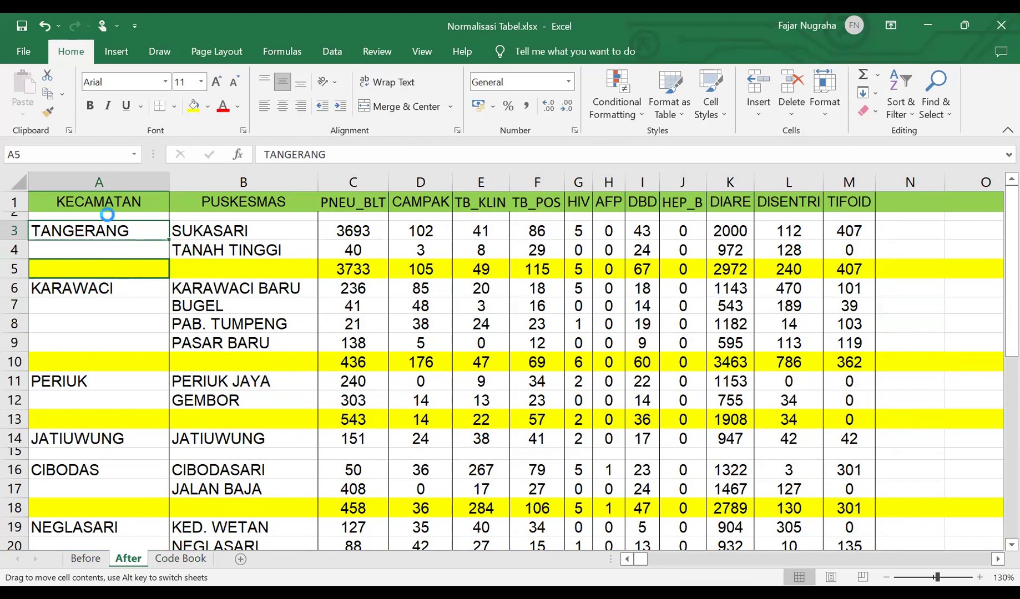
left_click(65, 293)
left_click_drag(67, 295, 67, 314)
left_click_drag(64, 363, 64, 363)
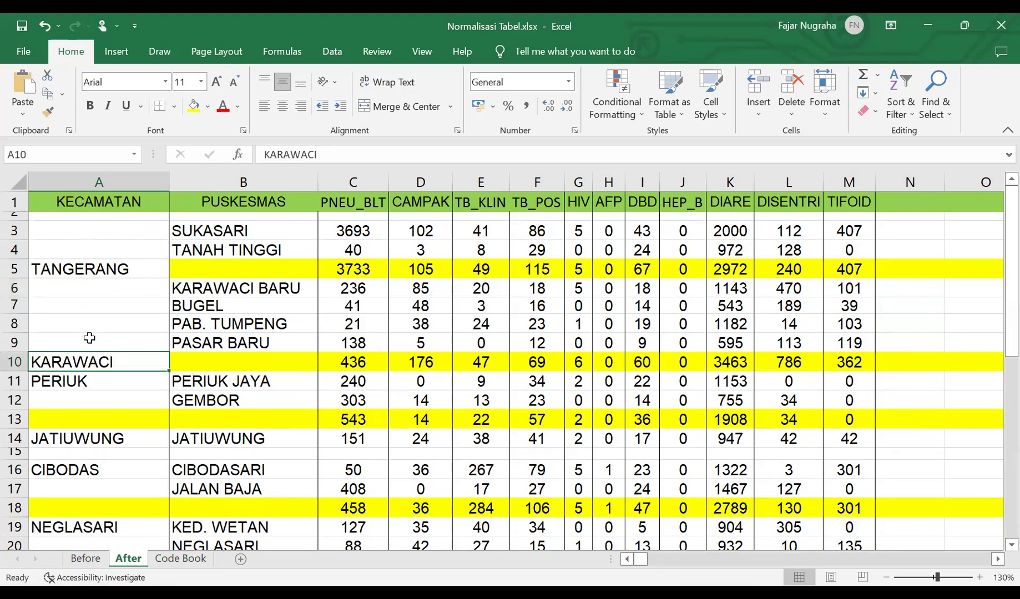
Step: Move PERIUK from A11 to its subtotal row in A13 and CIBODAS from A16 to A18
scroll(80, 311, "down", 2)
left_click(67, 284)
left_click_drag(67, 283, 68, 314)
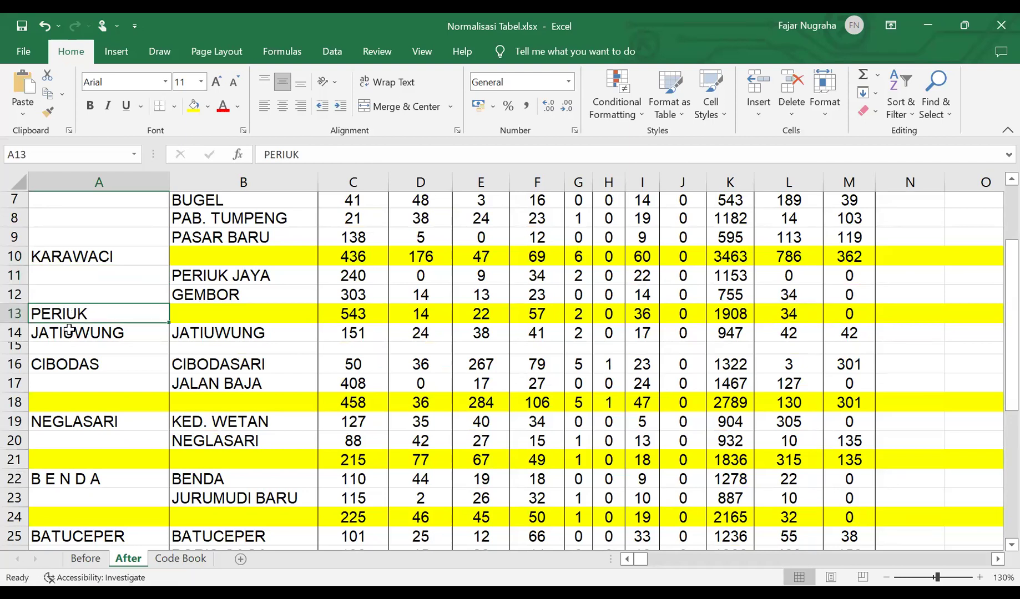
left_click(66, 360)
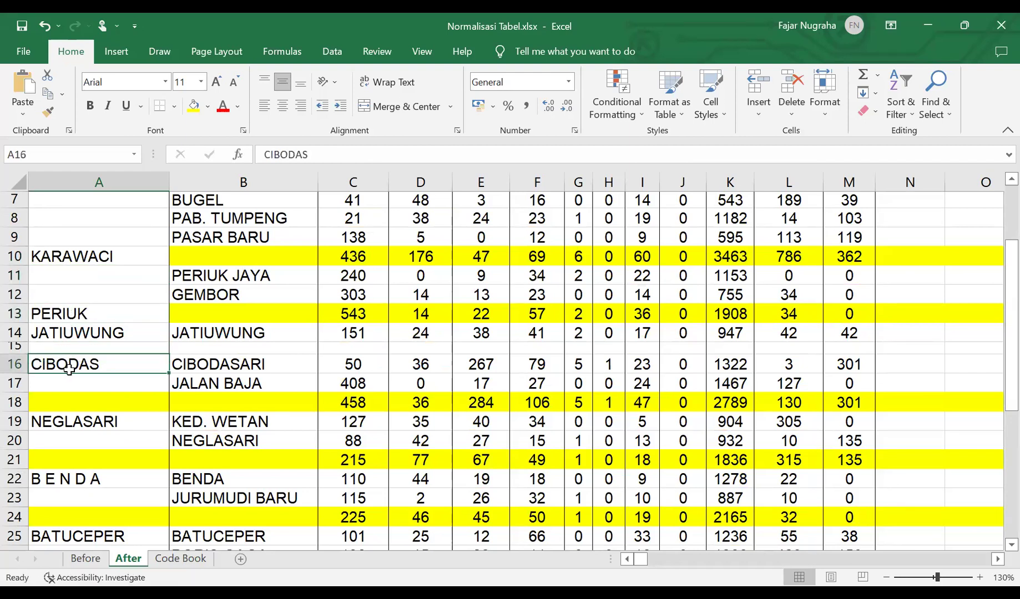
left_click_drag(73, 381, 74, 401)
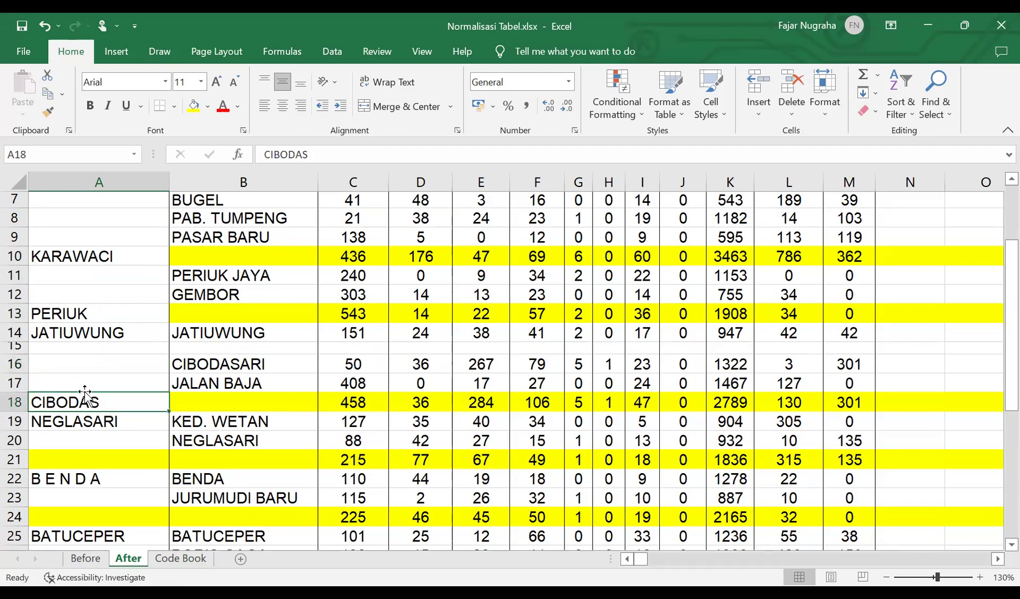
Step: Move the NEGLASARI, BENDA and BATUCEPER names to their yellow subtotal rows in A21, A24 and A27
scroll(83, 391, "down", 2)
scroll(84, 392, "down", 2)
scroll(69, 272, "up", 1)
left_click(67, 267)
left_click_drag(66, 269, 62, 413)
left_click(66, 319)
left_click(61, 370)
Step: Move the CIPONDOH, PINANG and CILEDUG names to their yellow subtotal rows in A30, A33 and A38
scroll(93, 367, "down", 3)
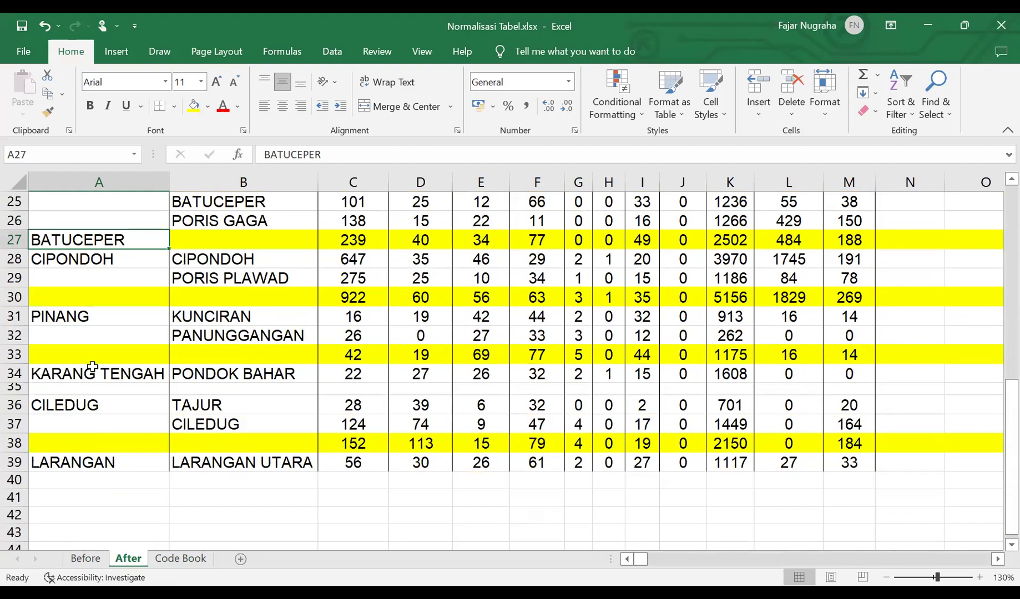
scroll(93, 366, "up", 2)
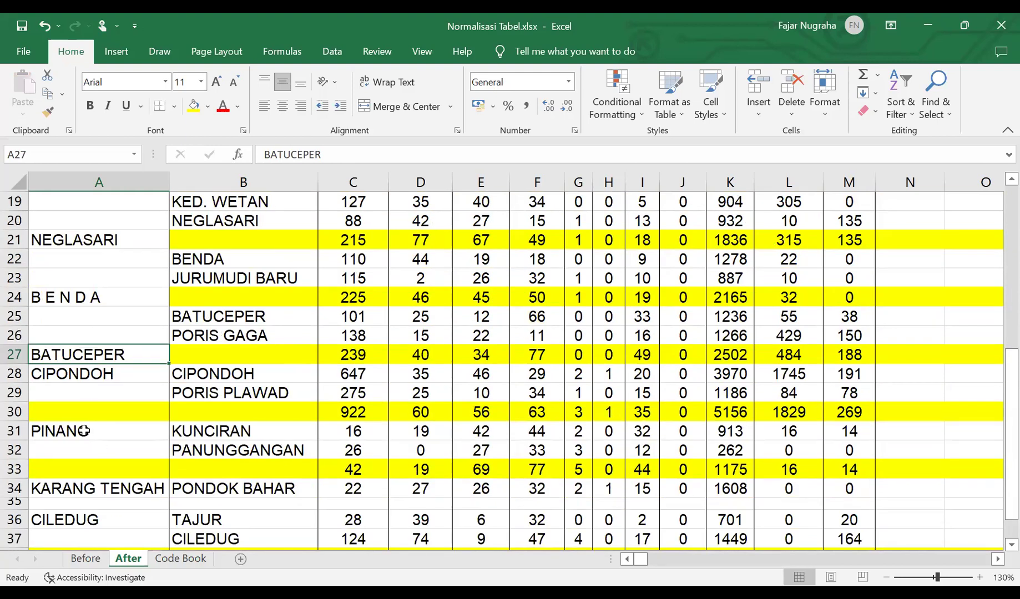
left_click(75, 377)
left_click_drag(77, 383, 76, 412)
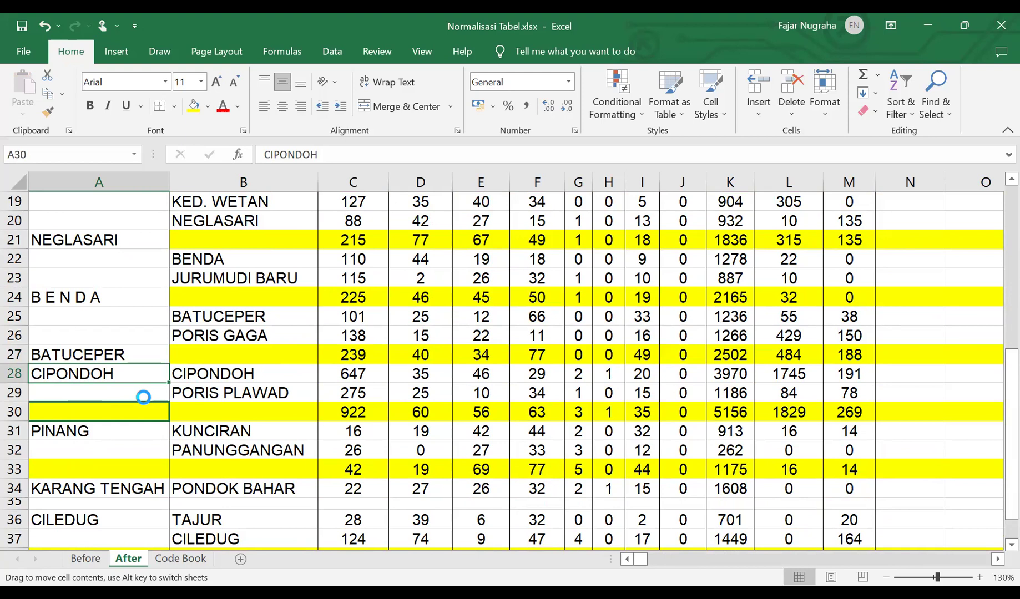
scroll(143, 394, "down", 2)
left_click(82, 316)
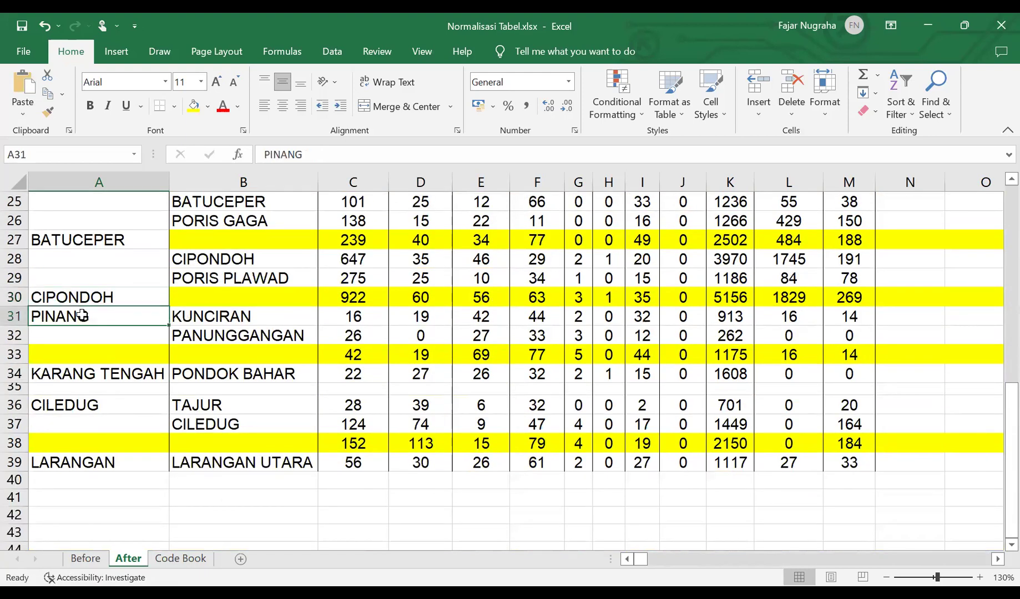
left_click_drag(84, 321, 91, 353)
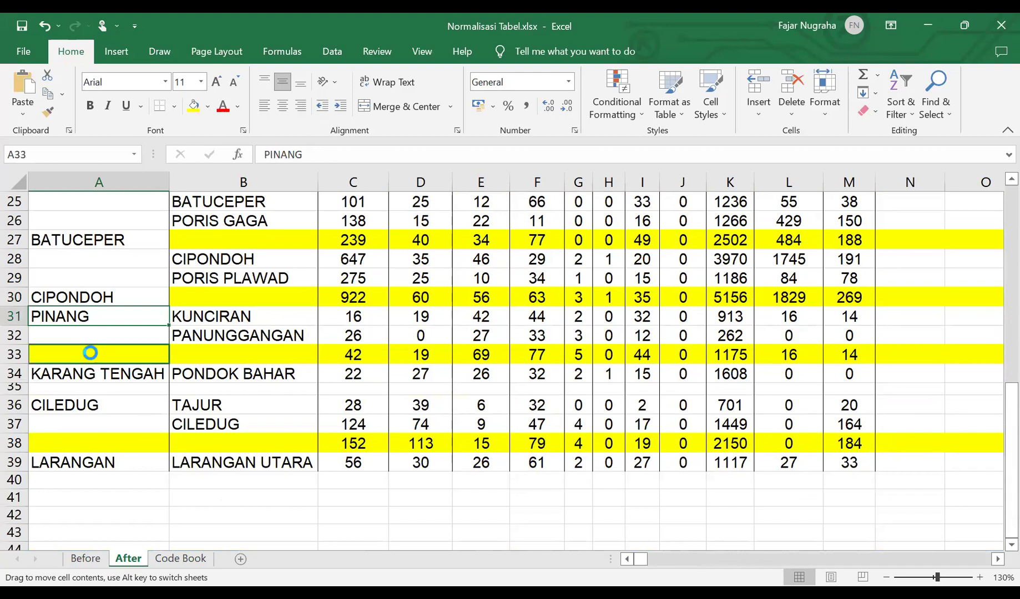
left_click(74, 405)
left_click_drag(74, 407, 122, 385)
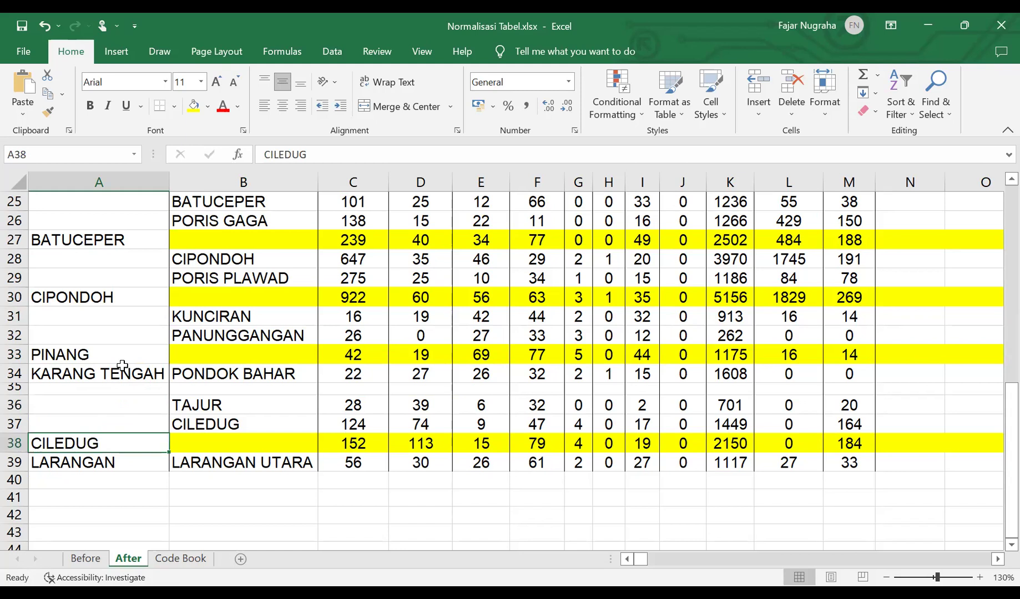
Step: Auto-fit the height of the blank row 2 below the header
scroll(122, 364, "up", 8)
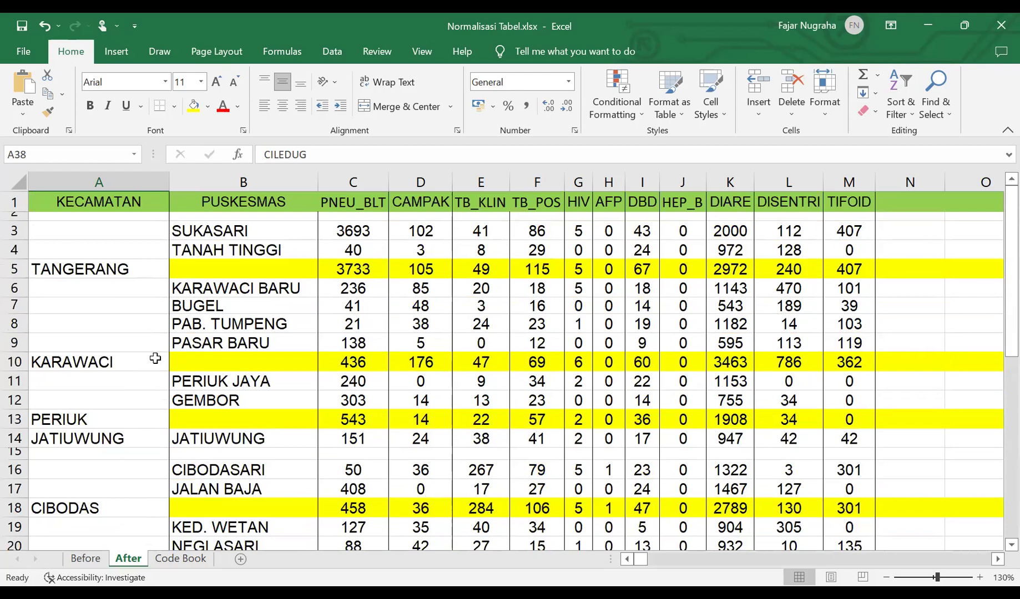
double_click(19, 218)
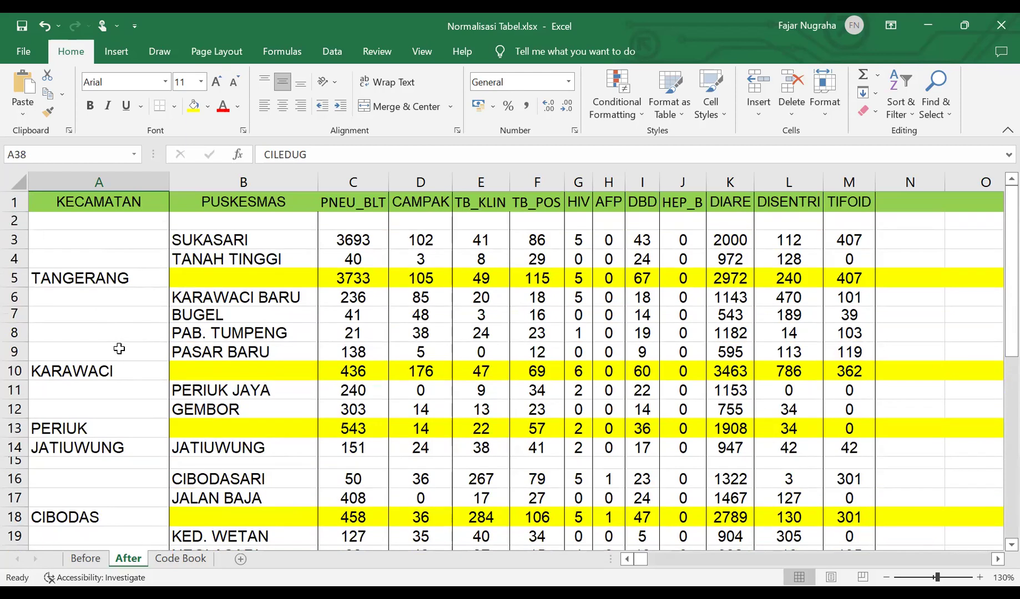
Step: Delete the PUSKESMAS column from the After sheet
scroll(112, 392, "down", 1)
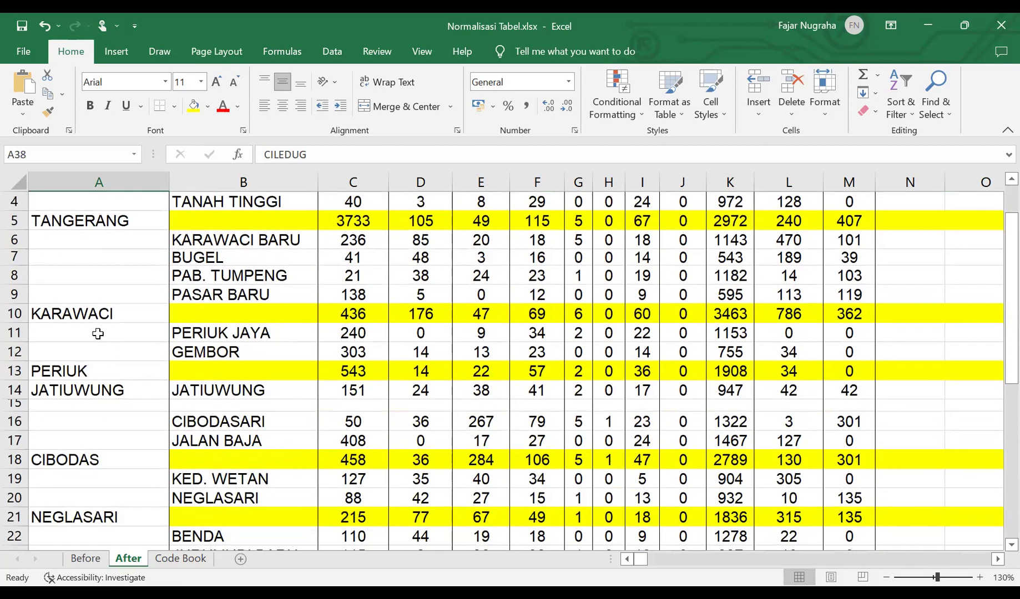
left_click(15, 313)
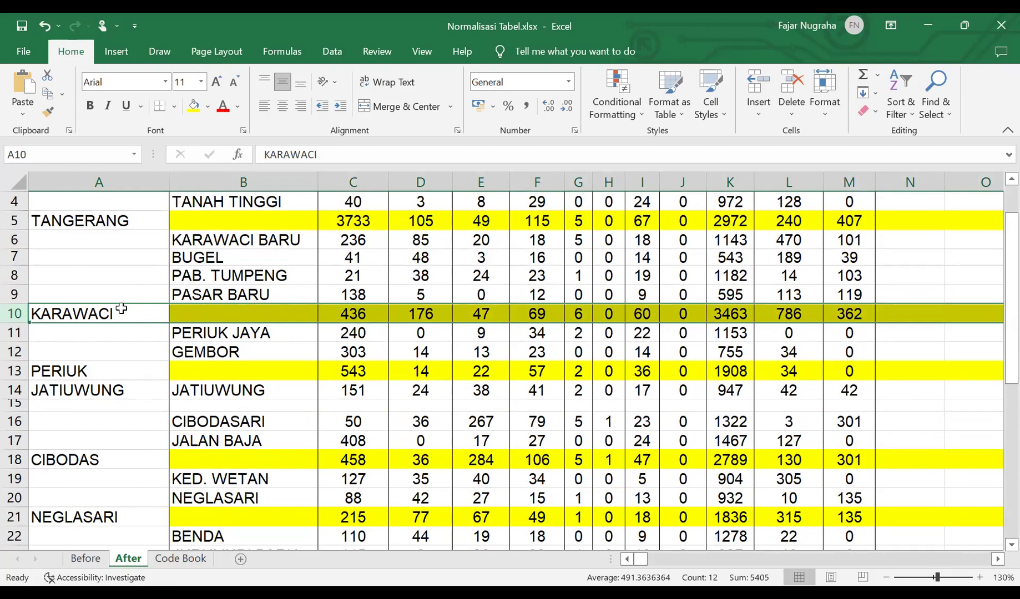
scroll(62, 263, "up", 1)
left_click(15, 278)
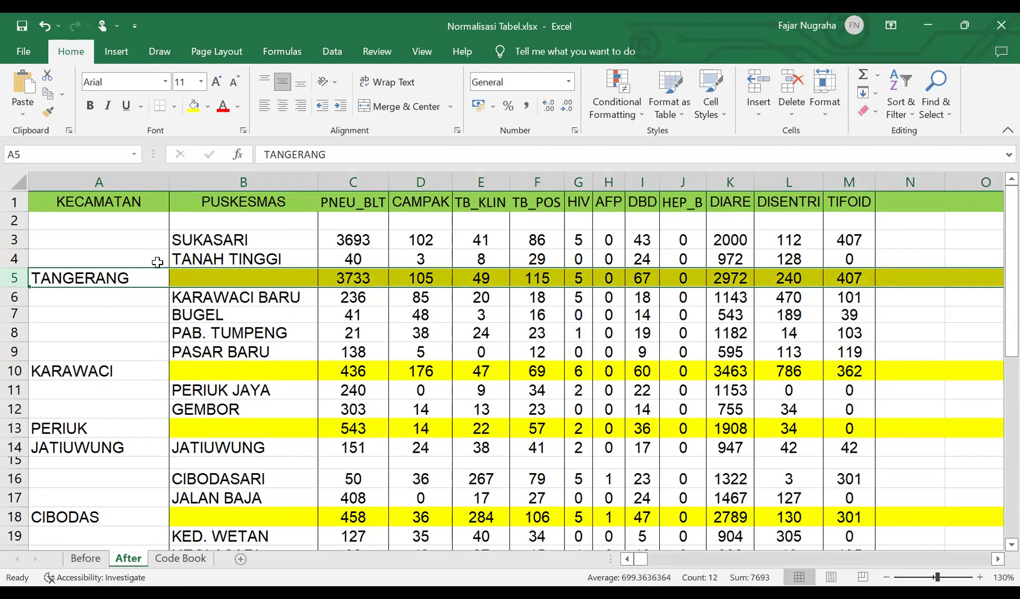
left_click(243, 178)
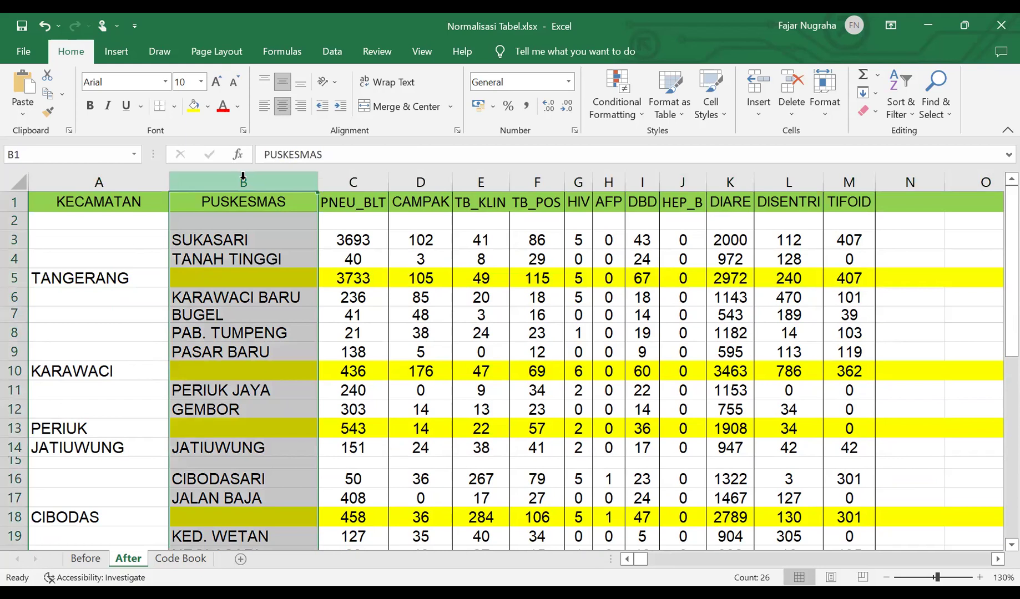
right_click(243, 177)
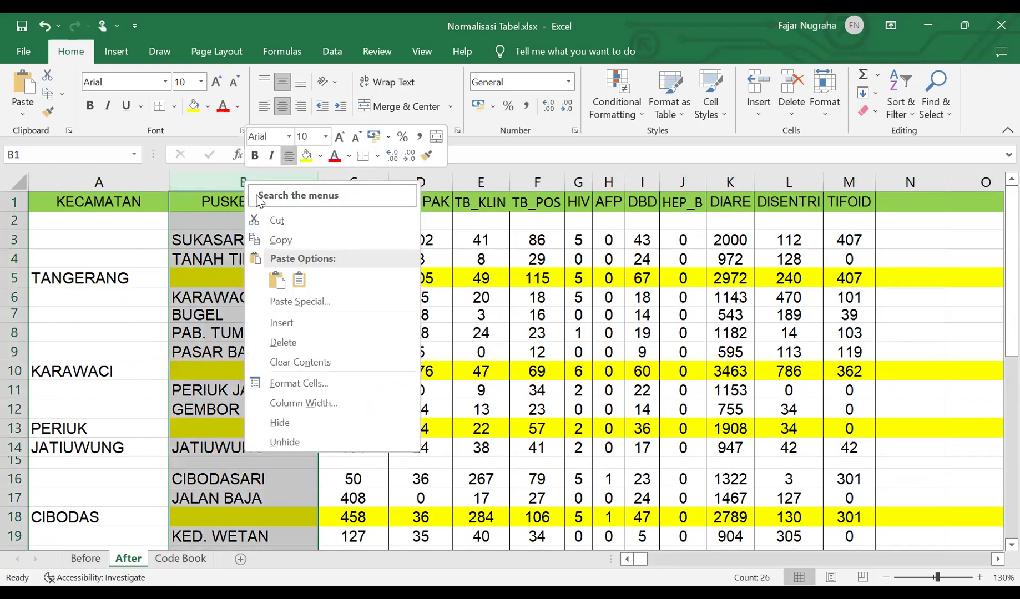
left_click(312, 342)
left_click(309, 328)
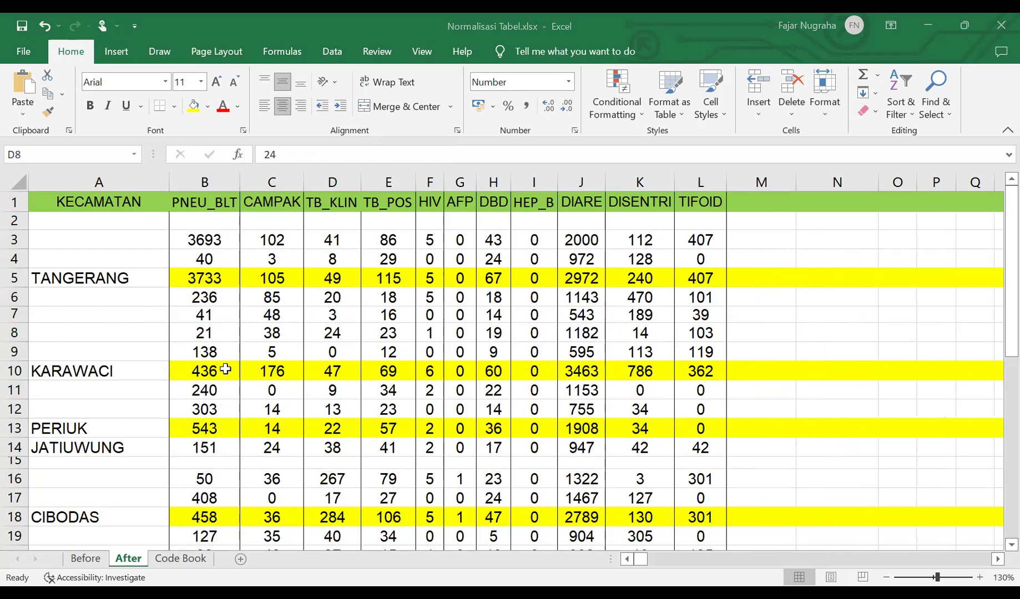
Step: Delete rows 2 to 4, the blank row and puskesmas detail rows above the TANGERANG subtotal
scroll(174, 353, "down", 2)
scroll(174, 353, "up", 2)
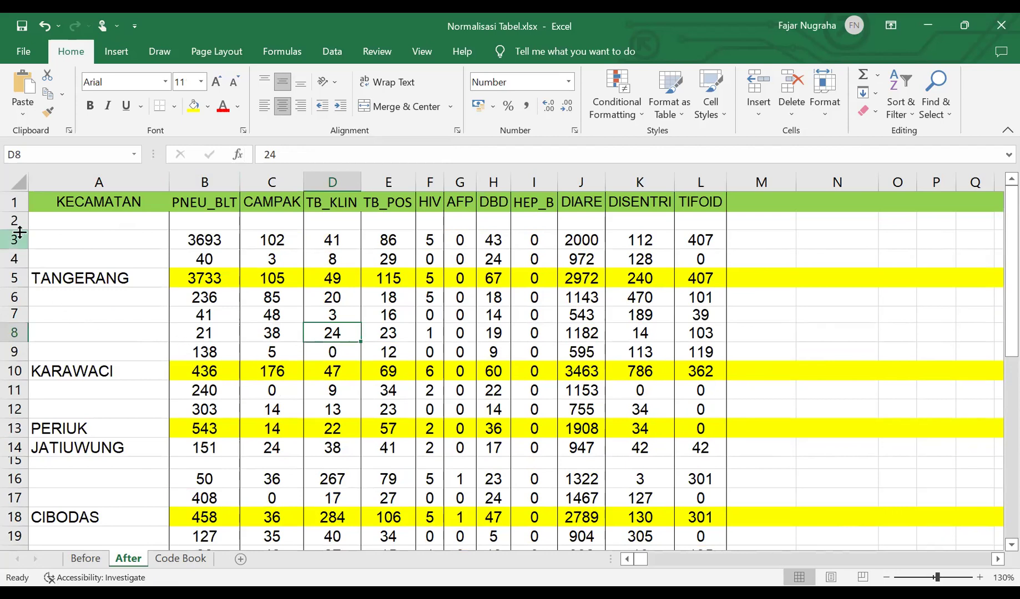
left_click_drag(15, 222, 16, 261)
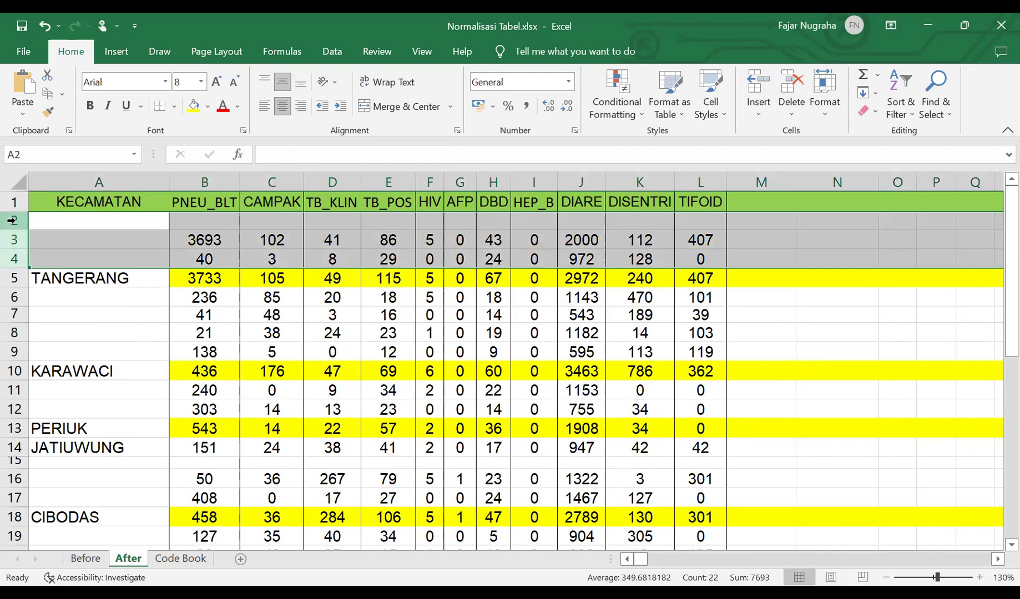
left_click(14, 221)
left_click_drag(14, 221, 14, 265)
left_click(190, 282)
left_click(14, 278)
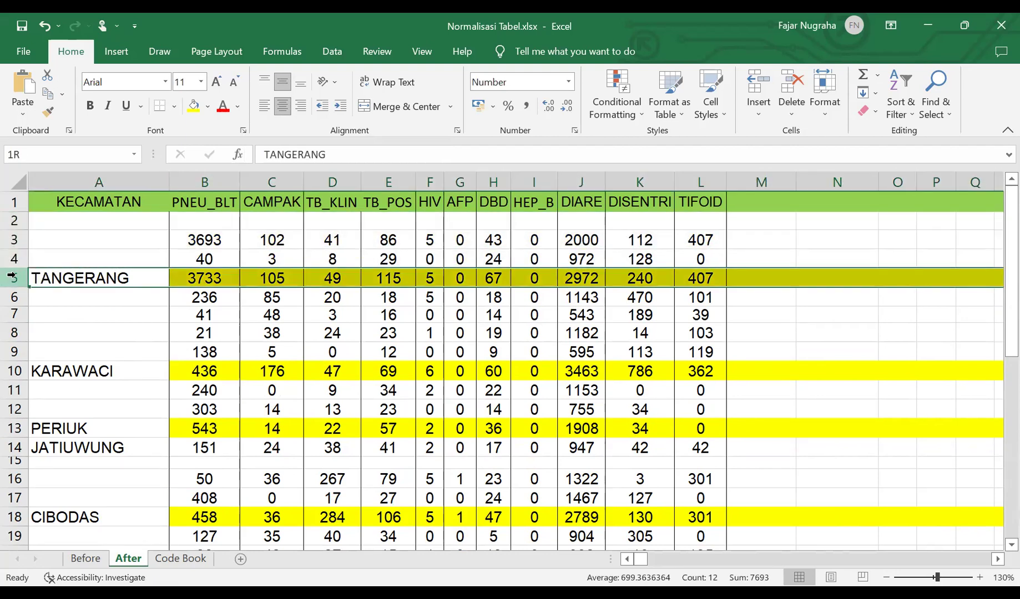
left_click(214, 254)
left_click_drag(14, 221, 9, 250)
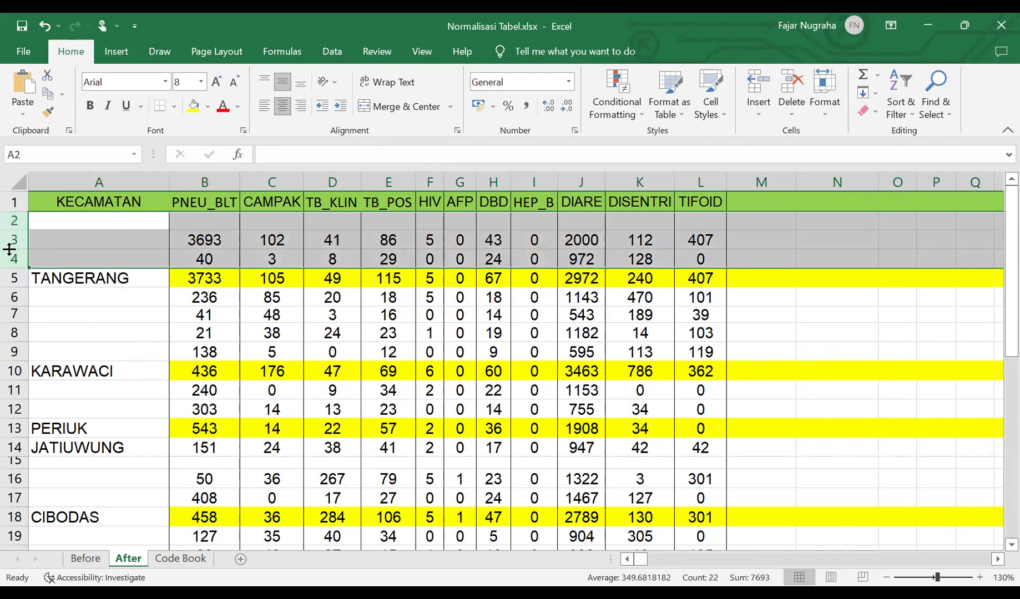
right_click(9, 249)
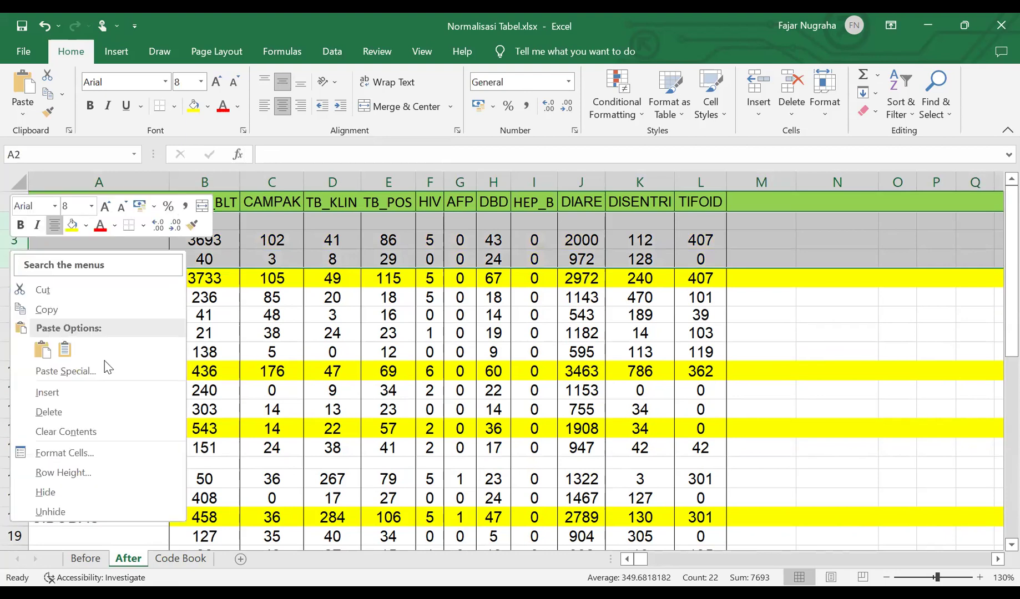
left_click(49, 411)
left_click(121, 410)
Step: Delete the detail rows 3 to 6 above KARAWACI, and rows 4 and 5 above PERIUK
left_click_drag(16, 240, 12, 278)
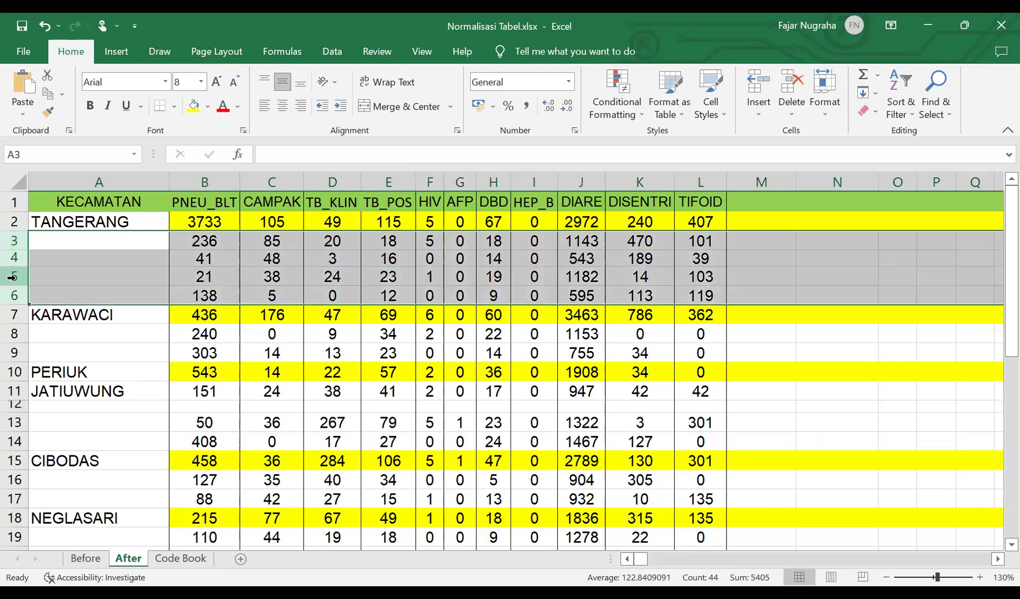
right_click(11, 278)
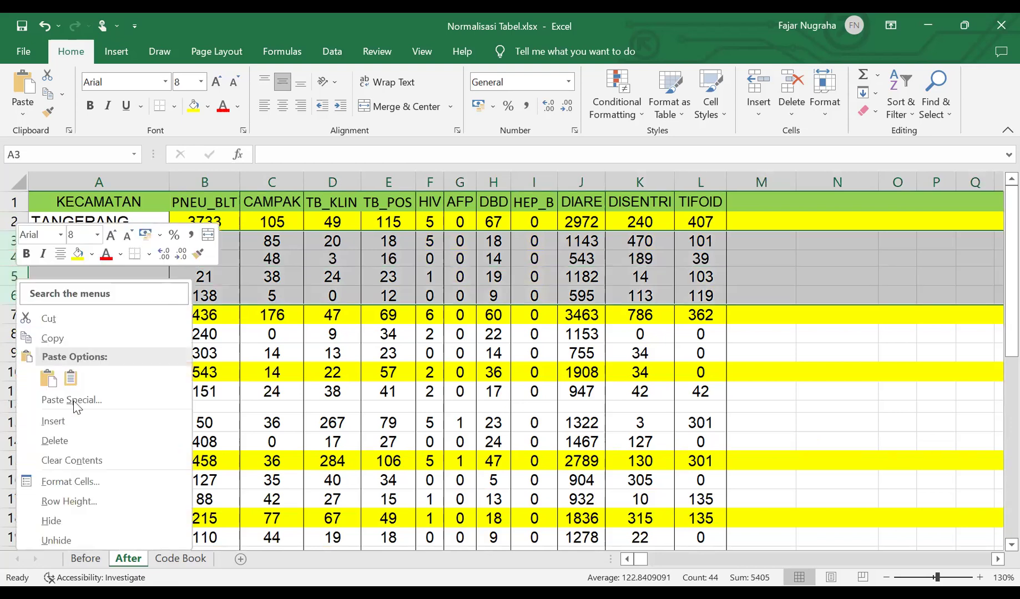
left_click(88, 443)
left_click_drag(17, 261, 12, 275)
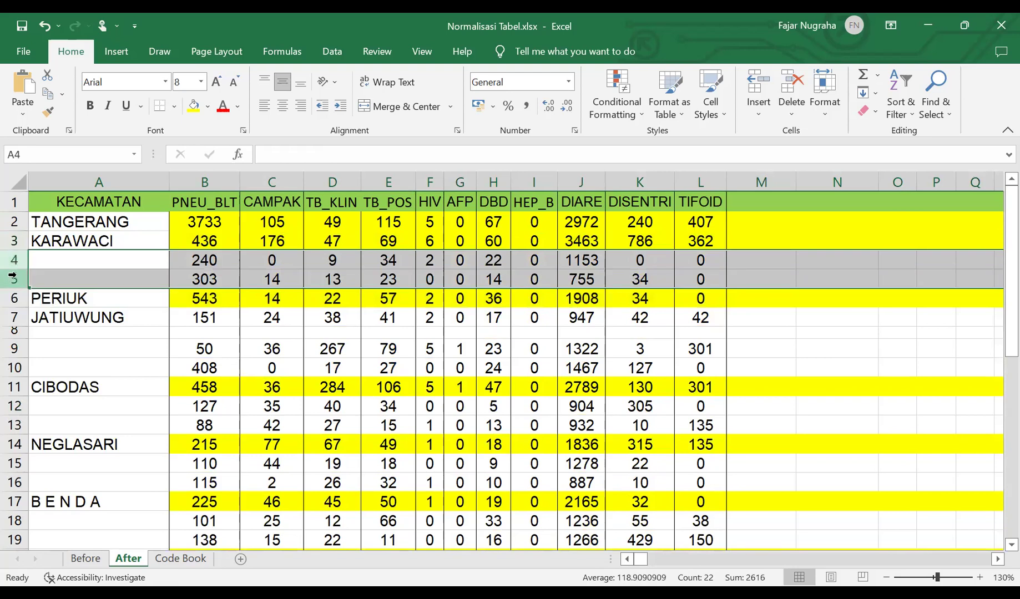
right_click(12, 275)
left_click(96, 437)
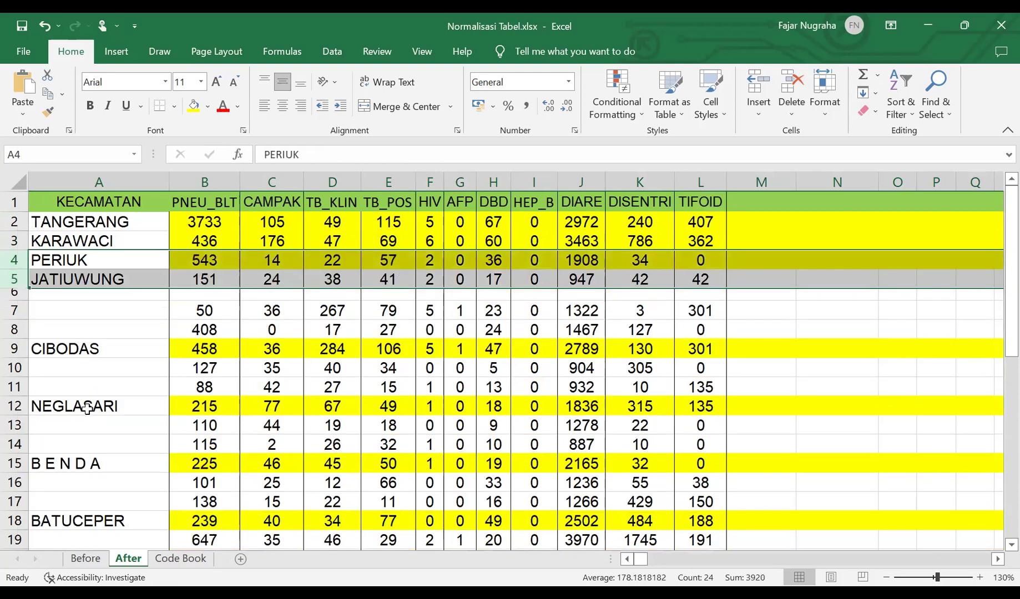
Step: Delete the blank and detail rows 6 to 8 above CIBODAS, and detail rows 7 and 8 above NEGLASARI
left_click(86, 410)
left_click_drag(11, 295, 21, 324)
right_click(21, 324)
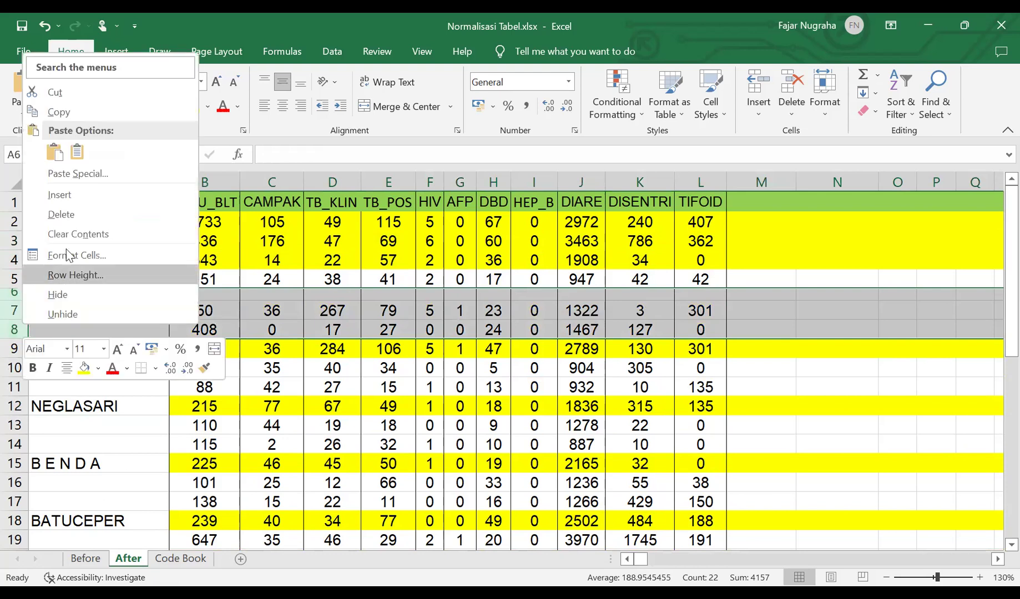
left_click(78, 221)
left_click(114, 430)
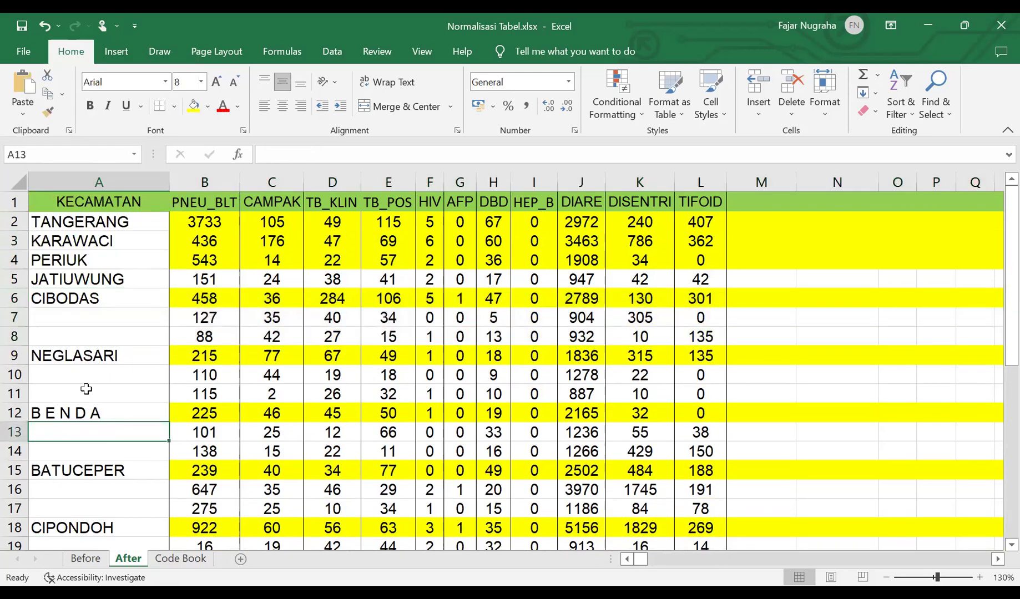
left_click_drag(16, 317, 13, 337)
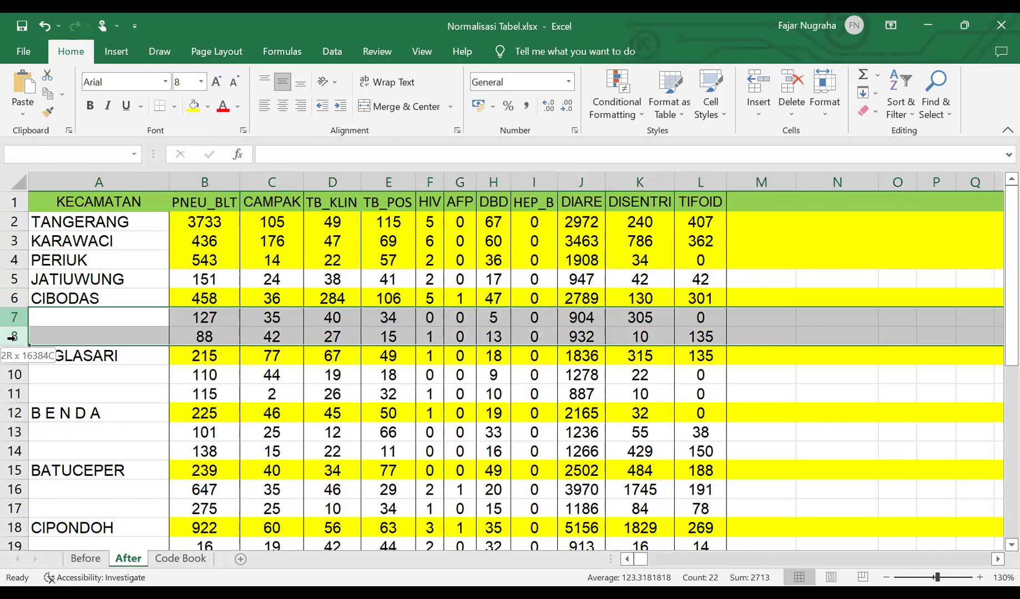
right_click(12, 337)
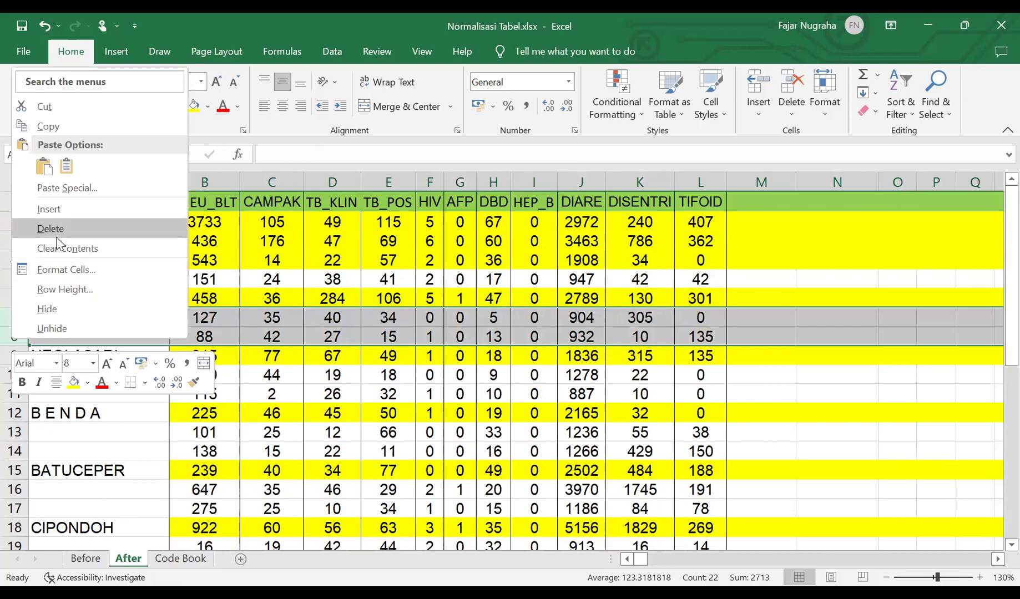
left_click(58, 228)
Step: Delete the detail rows 8 and 9 above BENDA, and rows 9 and 10 above BATUCEPER
left_click_drag(12, 337, 11, 355)
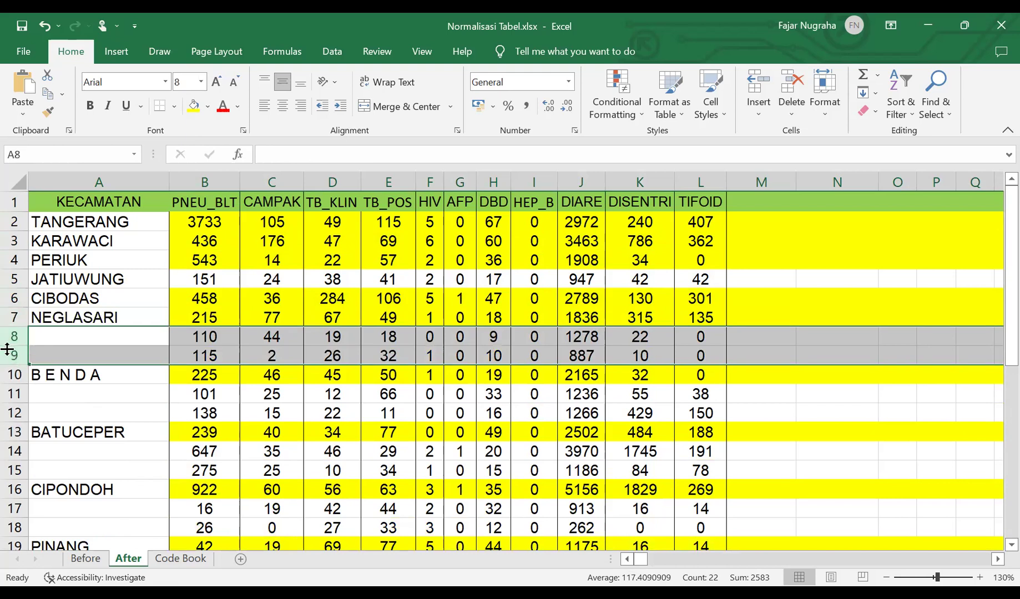
right_click(7, 348)
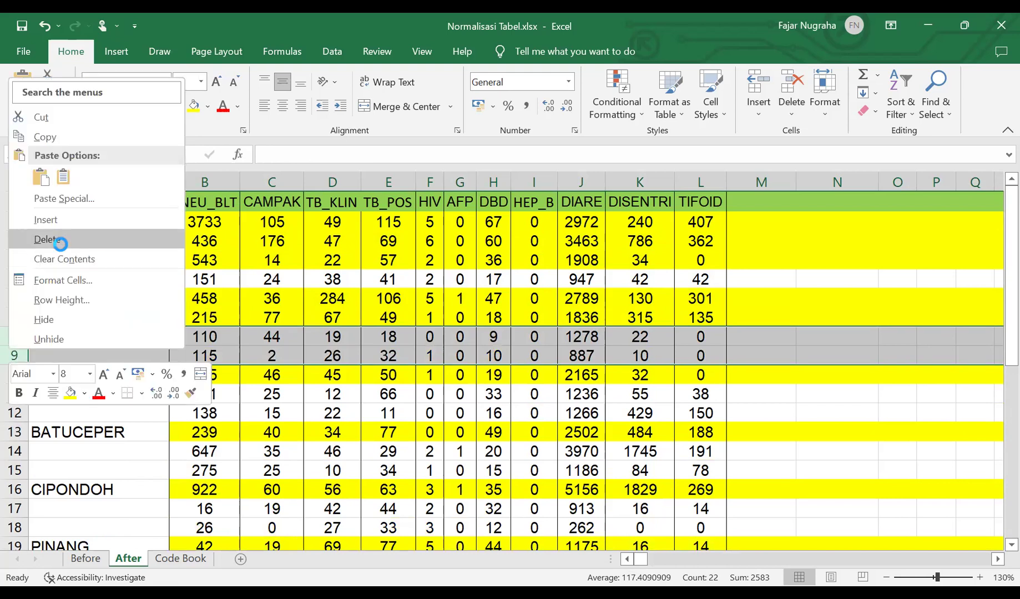
left_click(60, 242)
left_click_drag(14, 356, 11, 375)
right_click(12, 374)
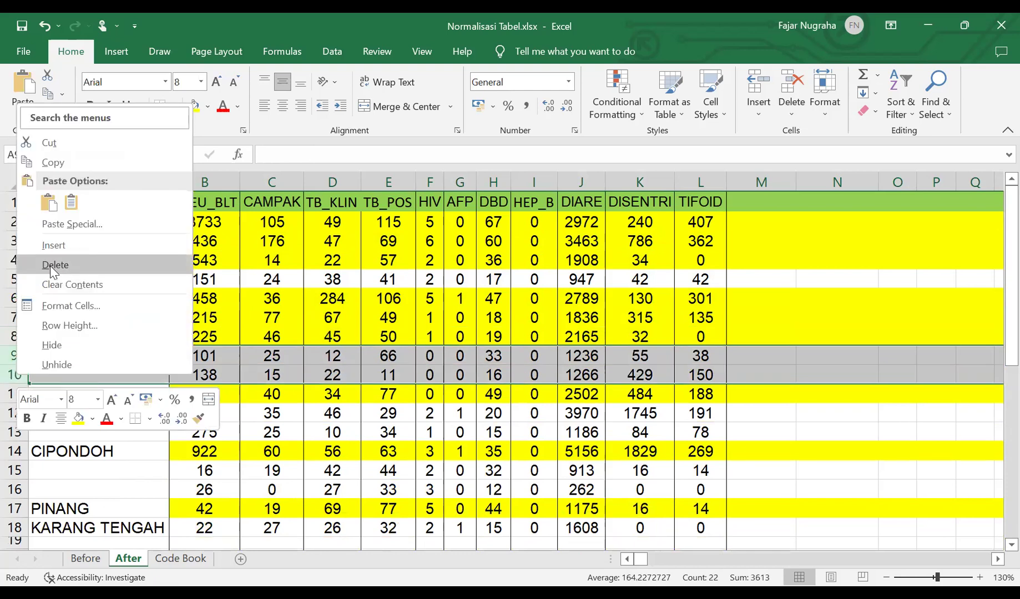
key("d")
Step: Delete the detail rows 10 and 11 above CIPONDOH, and rows 11 and 12 above PINANG
scroll(33, 319, "down", 1)
left_click_drag(16, 316, 12, 335)
right_click(12, 334)
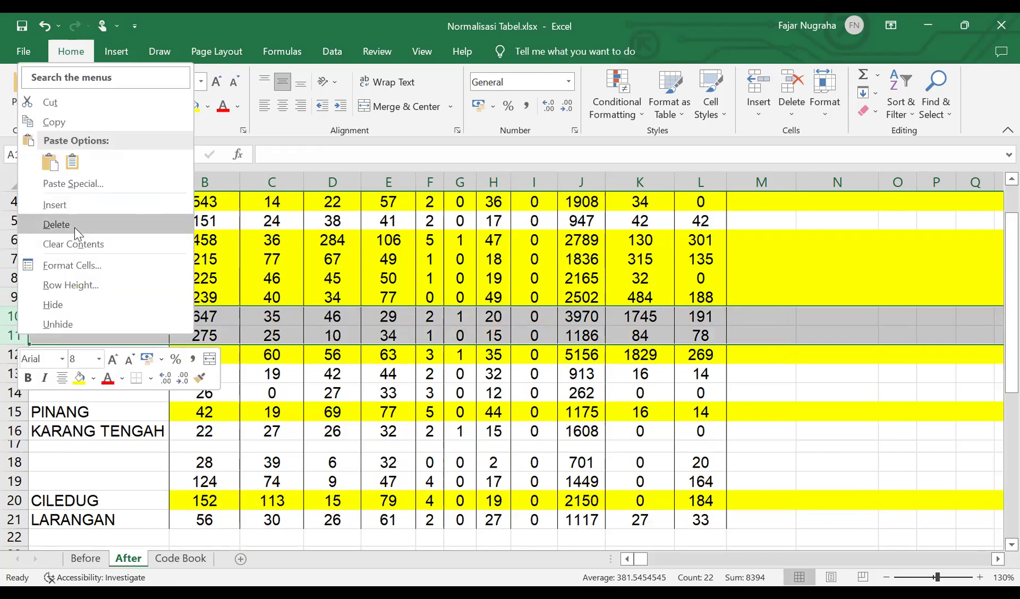
left_click(73, 223)
left_click_drag(11, 336, 11, 351)
right_click(11, 351)
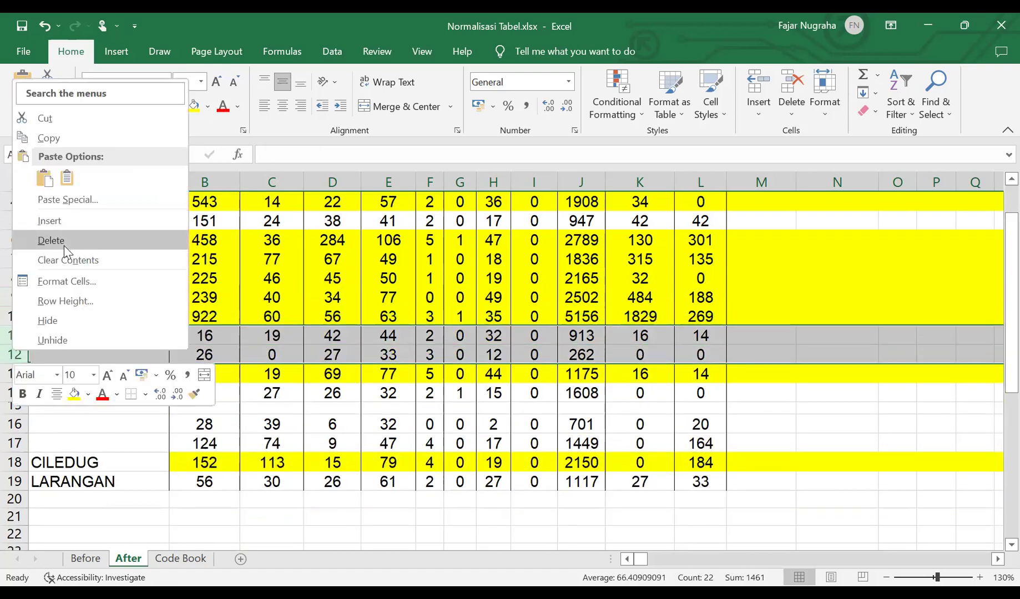
left_click(64, 245)
Step: Delete rows 13 to 15, the blank row and detail rows between KARANG TENGAH and CILEDUG
left_click_drag(18, 373, 15, 394)
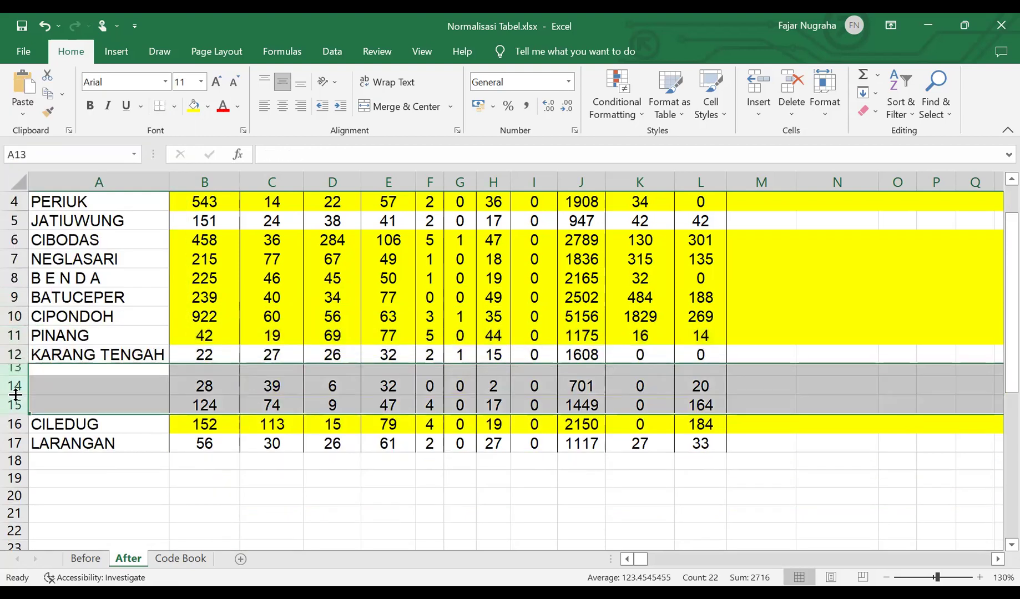
right_click(15, 394)
left_click(67, 284)
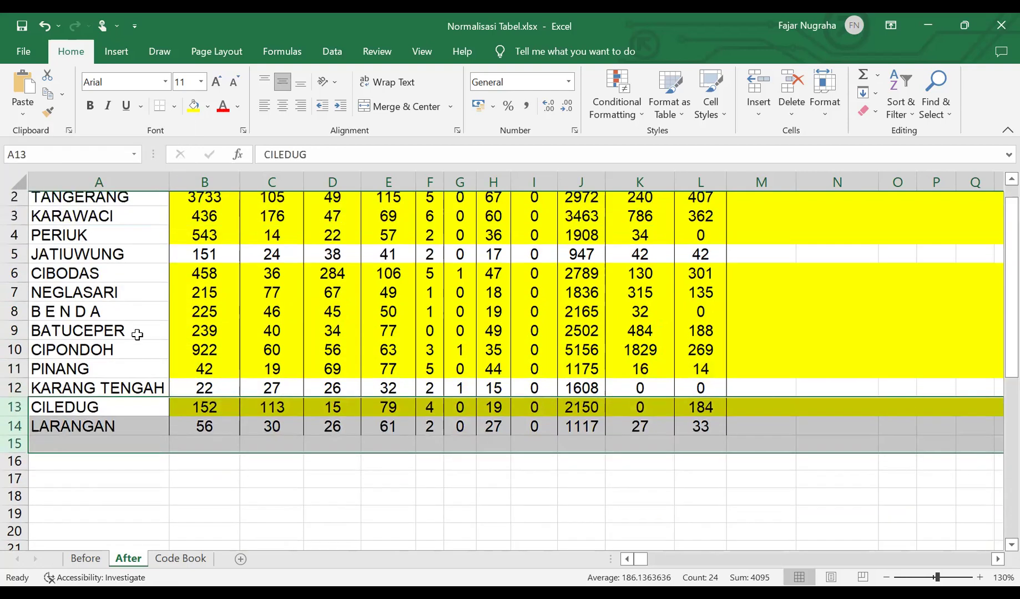
scroll(136, 335, "up", 1)
left_click(151, 503)
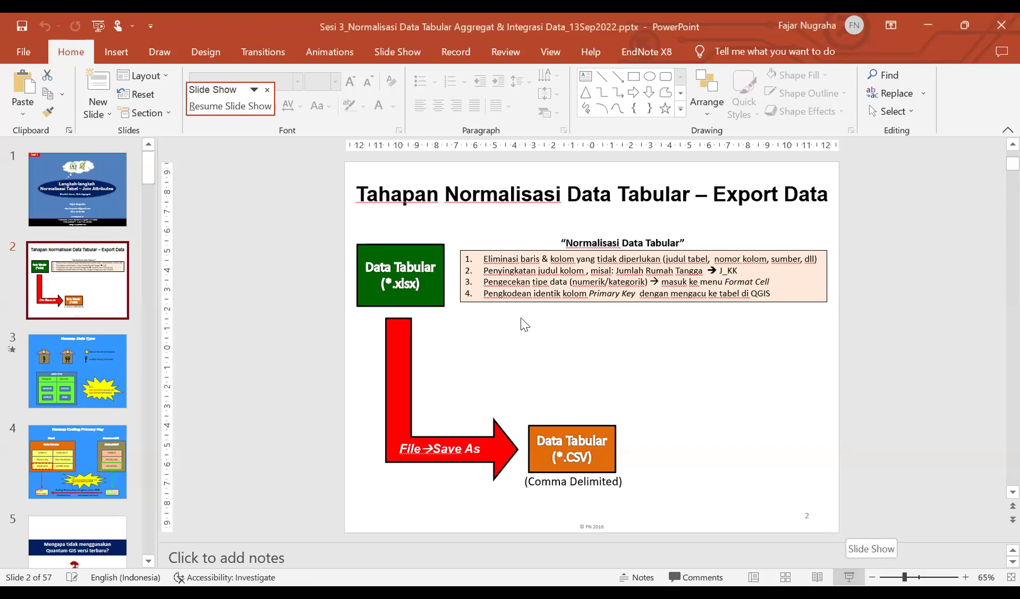
Step: Switch to PowerPoint and present the "Tahapan Normalisasi Data Tabular – Export Data" slide full screen
key("shift+F5")
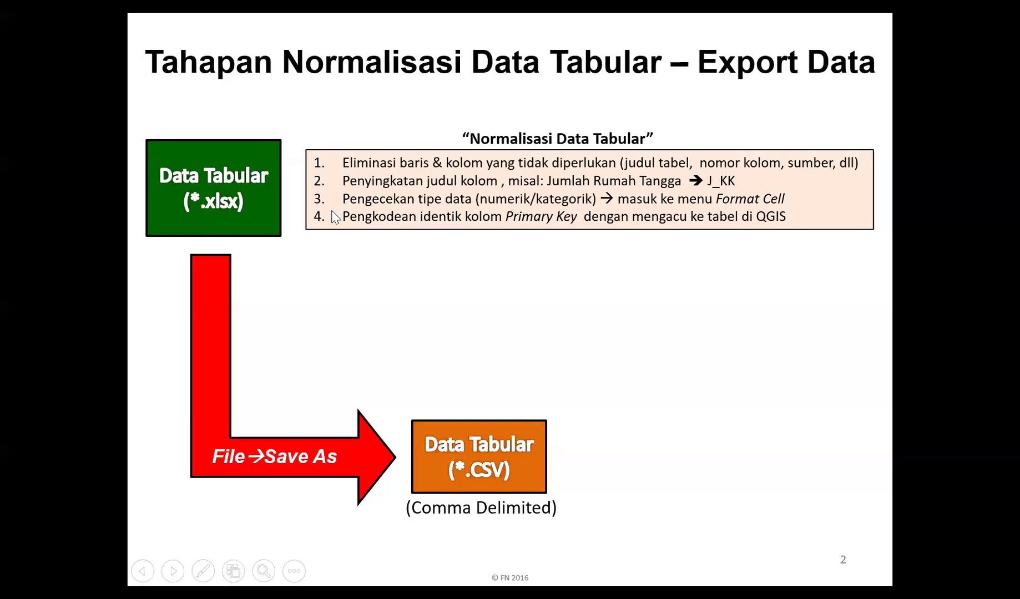
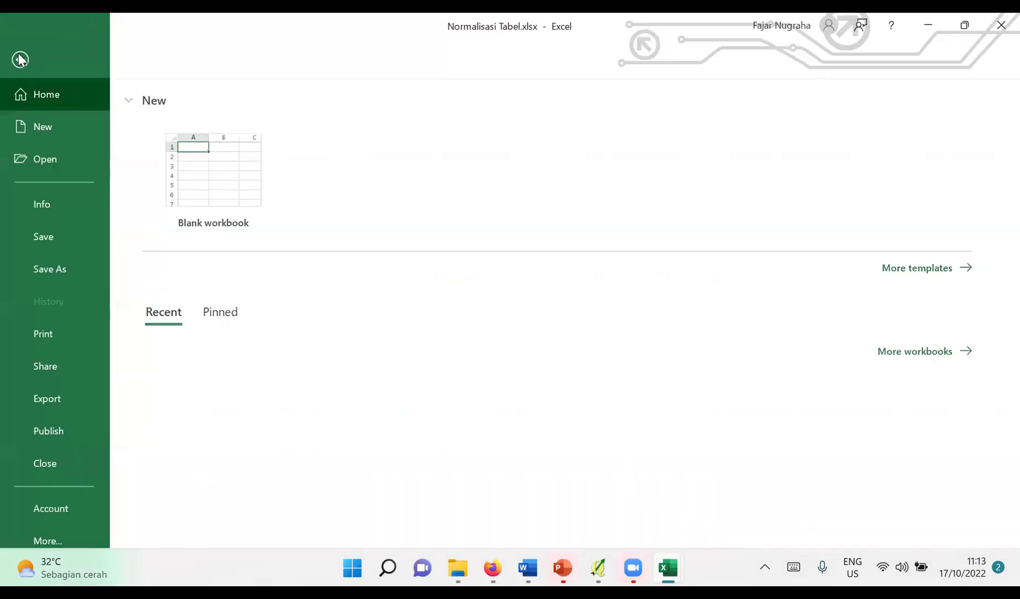
Step: Save the Normalisasi Tabel.xlsx workbook in Excel and create a new blank workbook
left_click(44, 234)
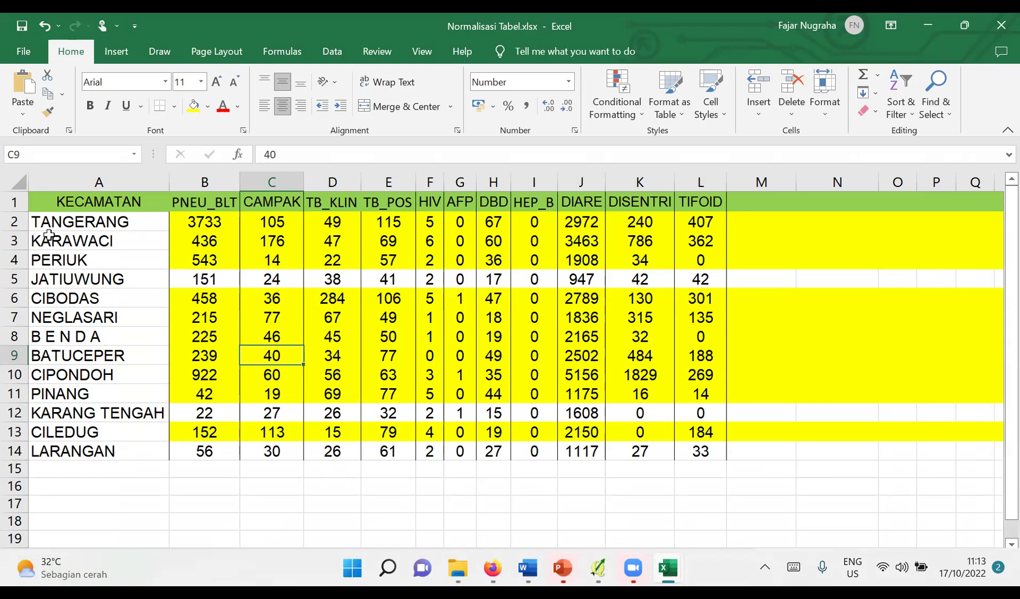
left_click(21, 49)
left_click(21, 49)
left_click(24, 52)
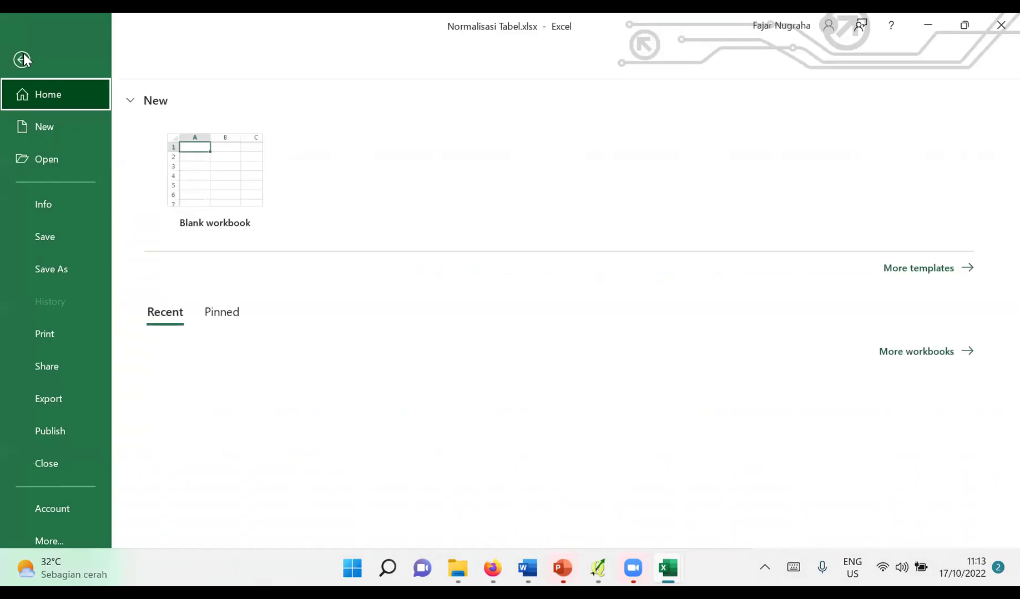
left_click(46, 125)
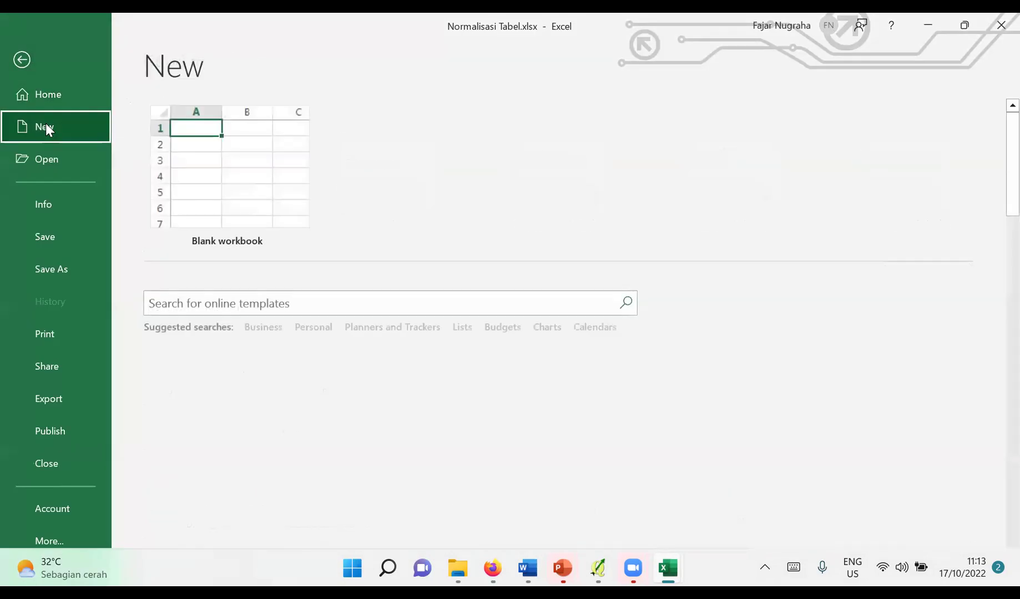
left_click(243, 162)
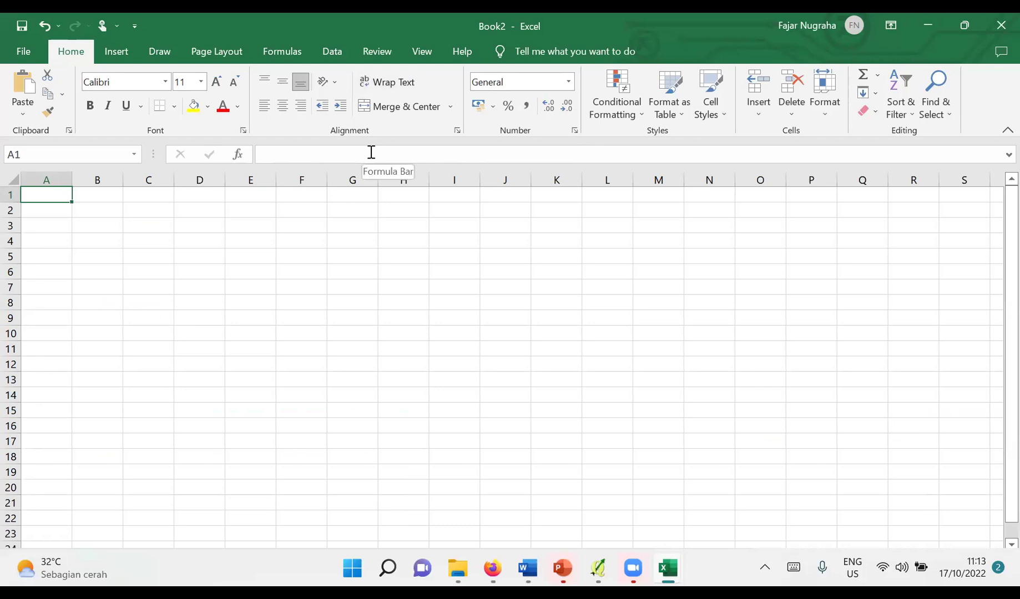
left_click(21, 49)
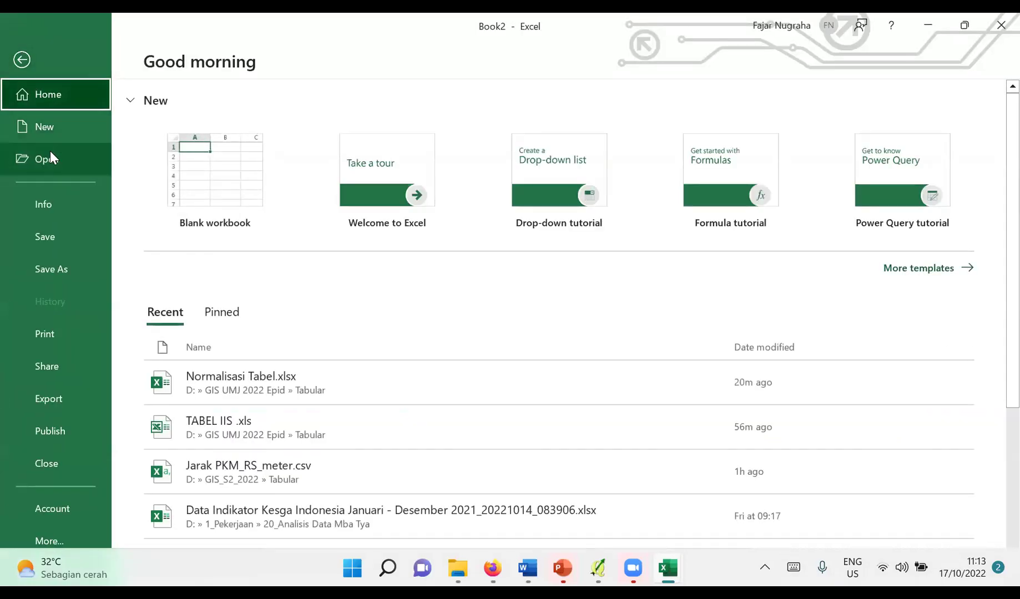
left_click(21, 61)
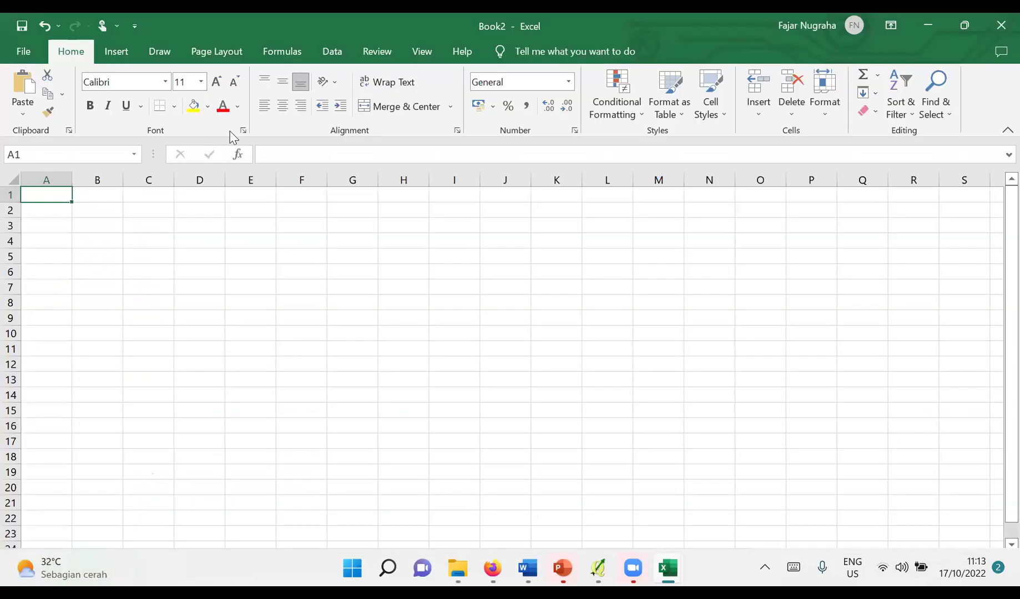
Step: Switch to File Explorer and examine the tangerang-kec-dd files in the Shapefile folder of GIS UMJ 2022 Epid
mouse_move(459, 568)
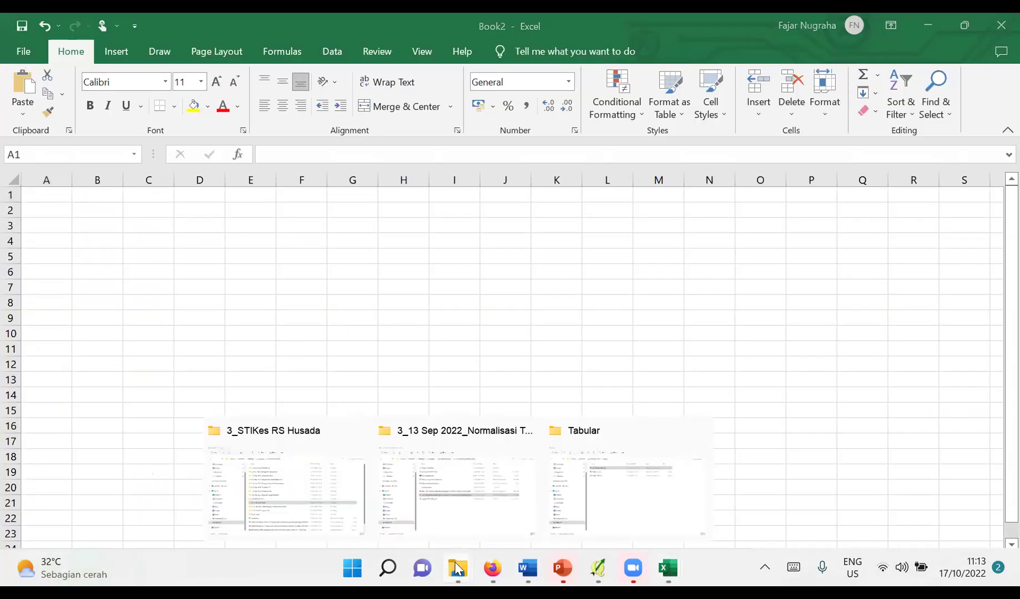
left_click(589, 510)
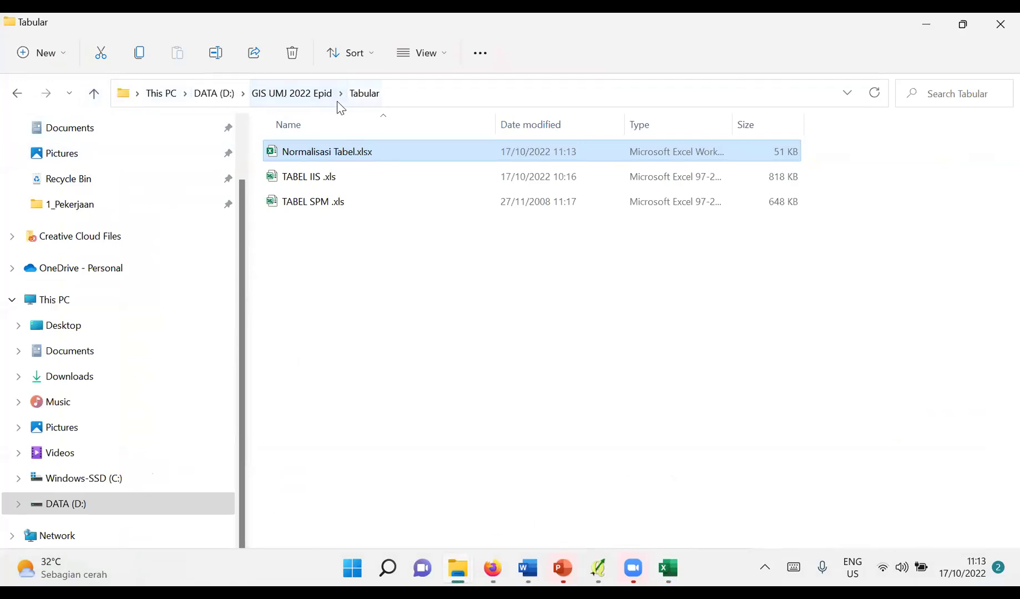
left_click(94, 93)
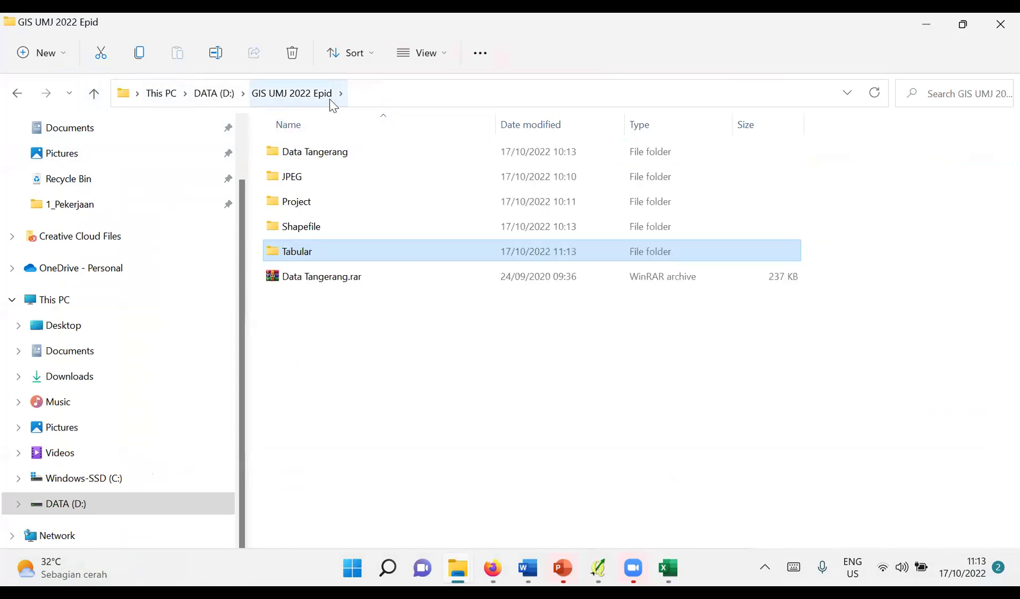
double_click(308, 228)
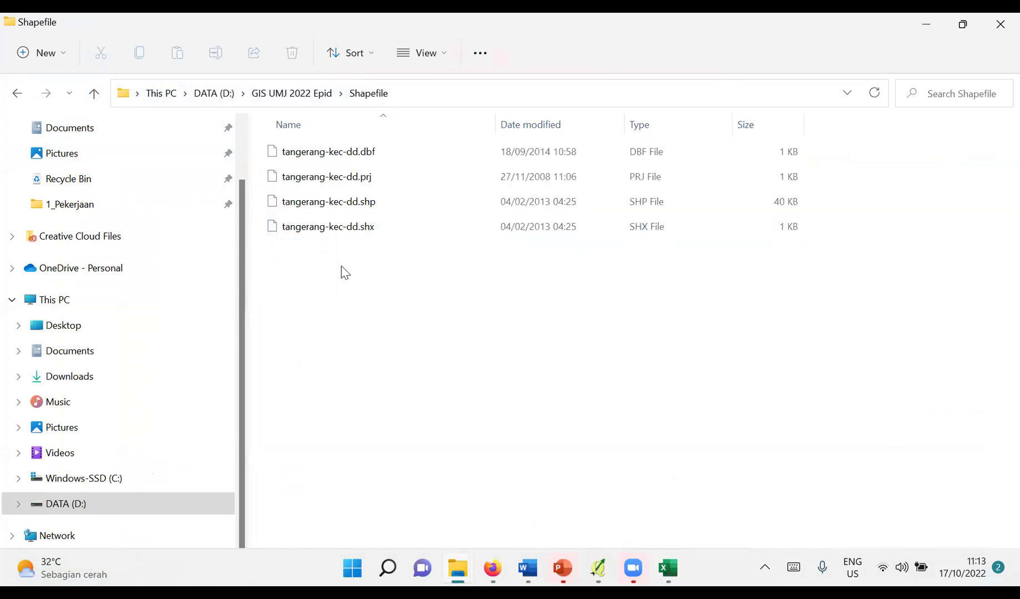
left_click_drag(455, 346, 295, 140)
left_click(429, 306)
left_click_drag(450, 306, 311, 126)
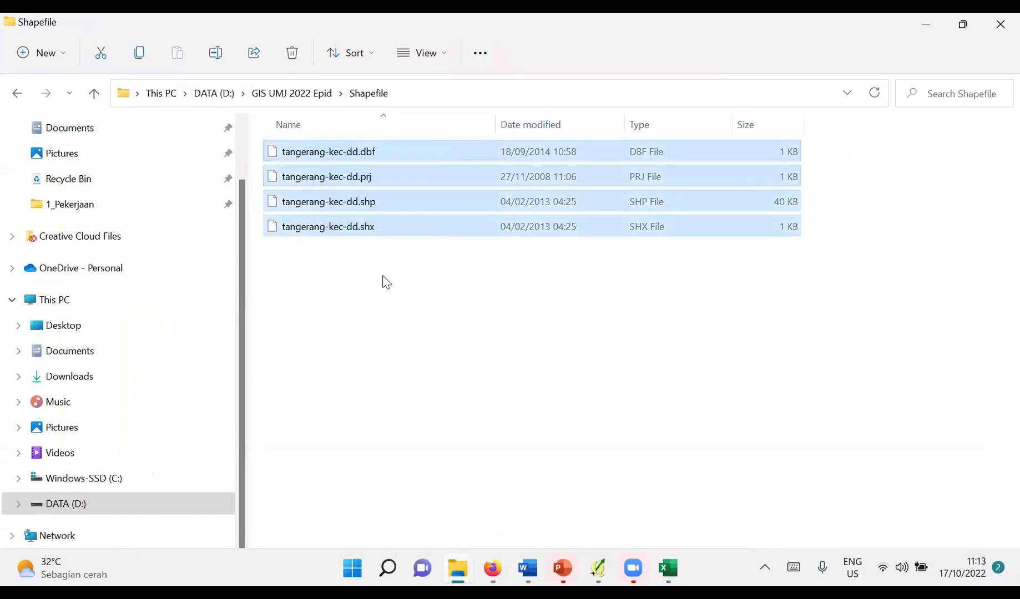
left_click(398, 303)
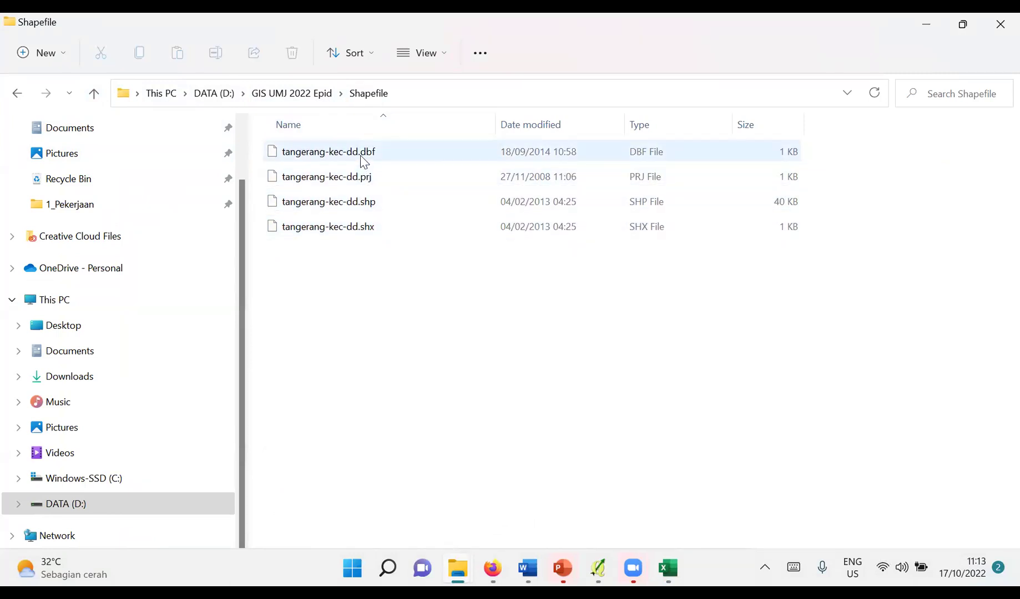
mouse_move(363, 162)
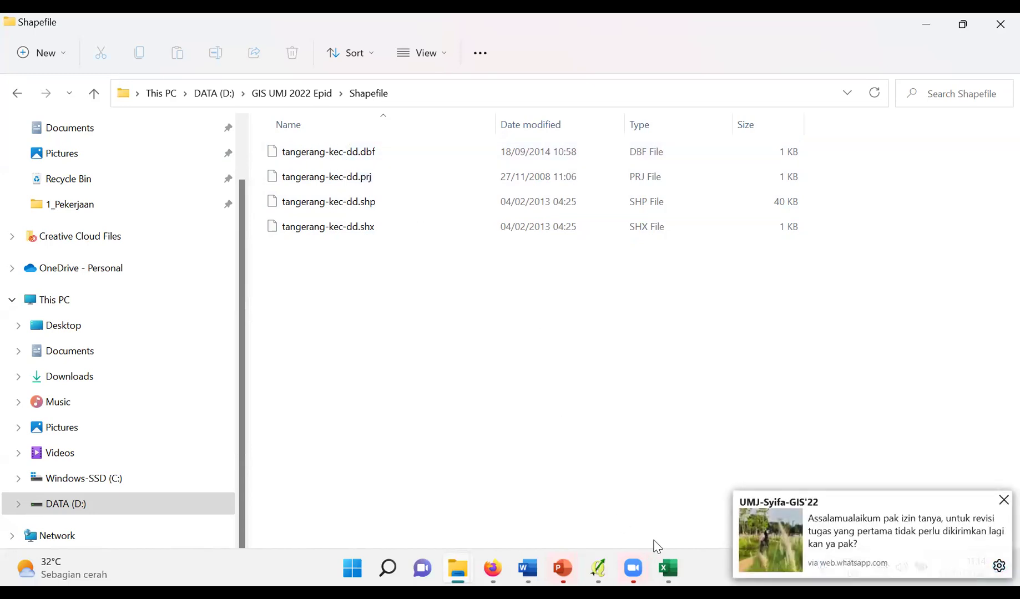
Step: Return to the Book2 workbook in Excel and browse for a file to open in D:\GIS UMJ 2022 Epid\Shapefile
left_click(1002, 501)
mouse_move(676, 574)
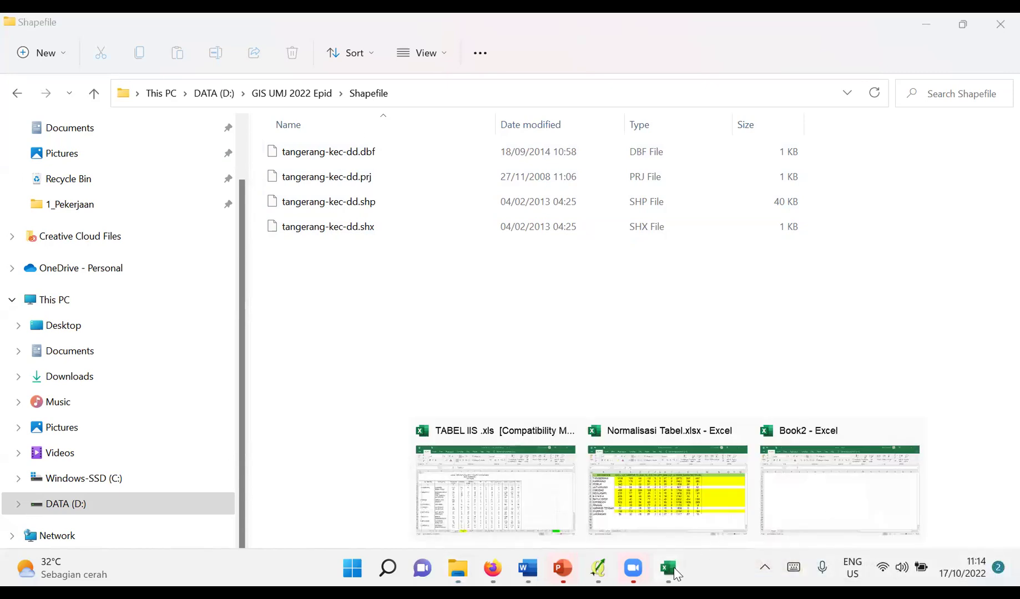
left_click(824, 498)
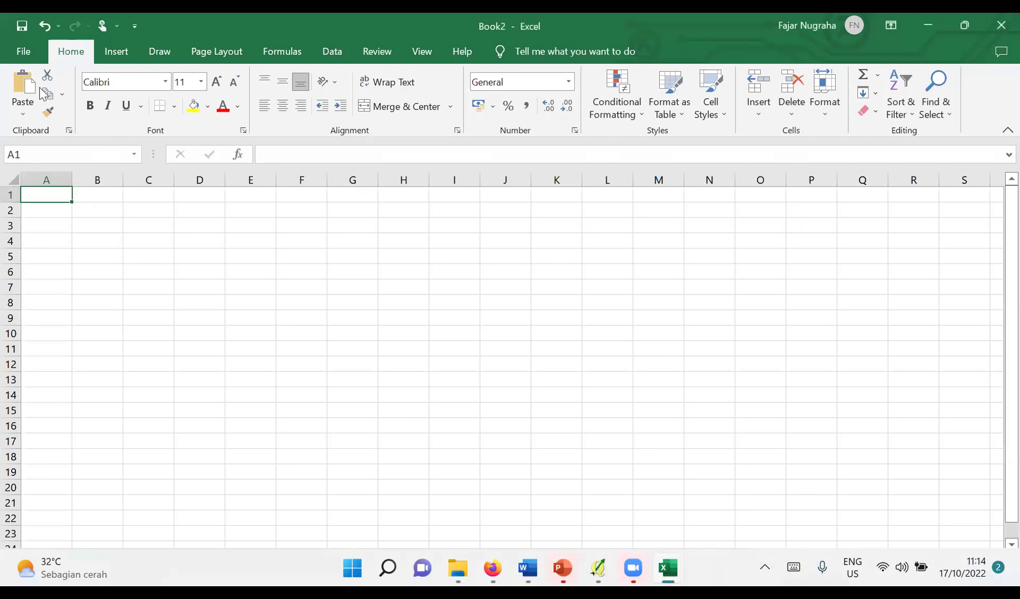
left_click(17, 52)
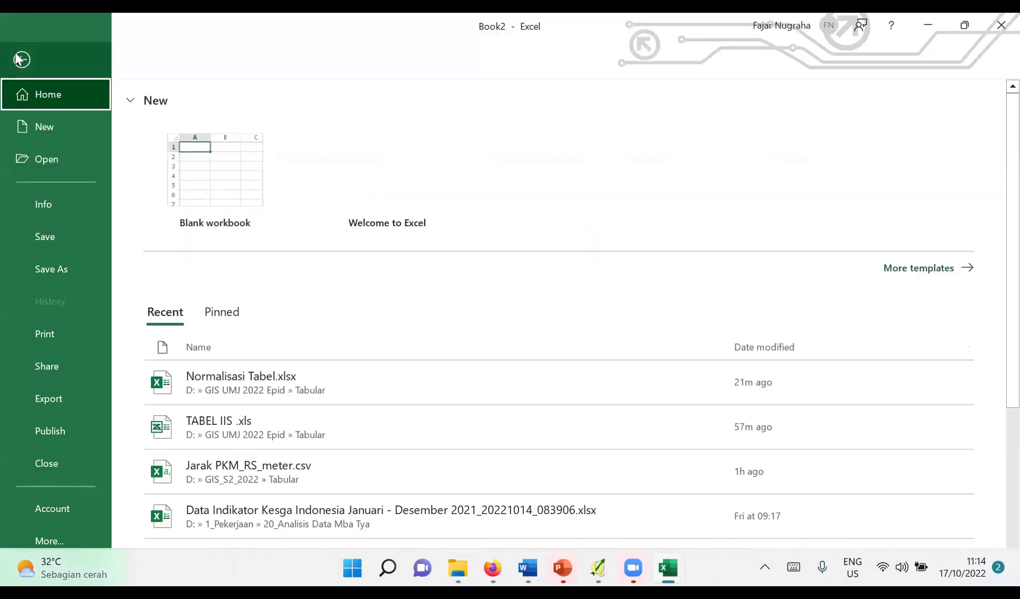
left_click(20, 59)
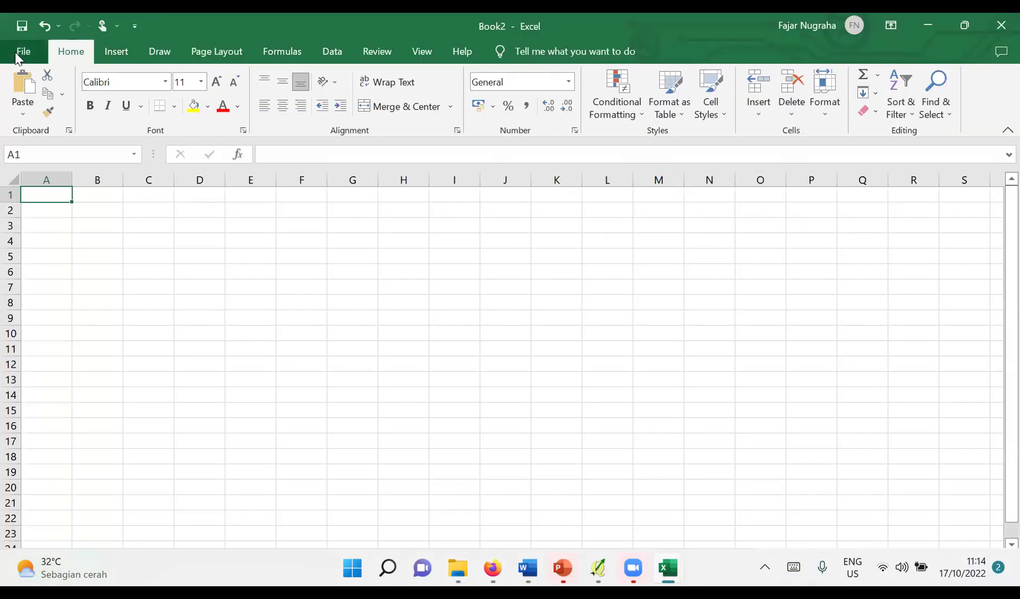
left_click(16, 52)
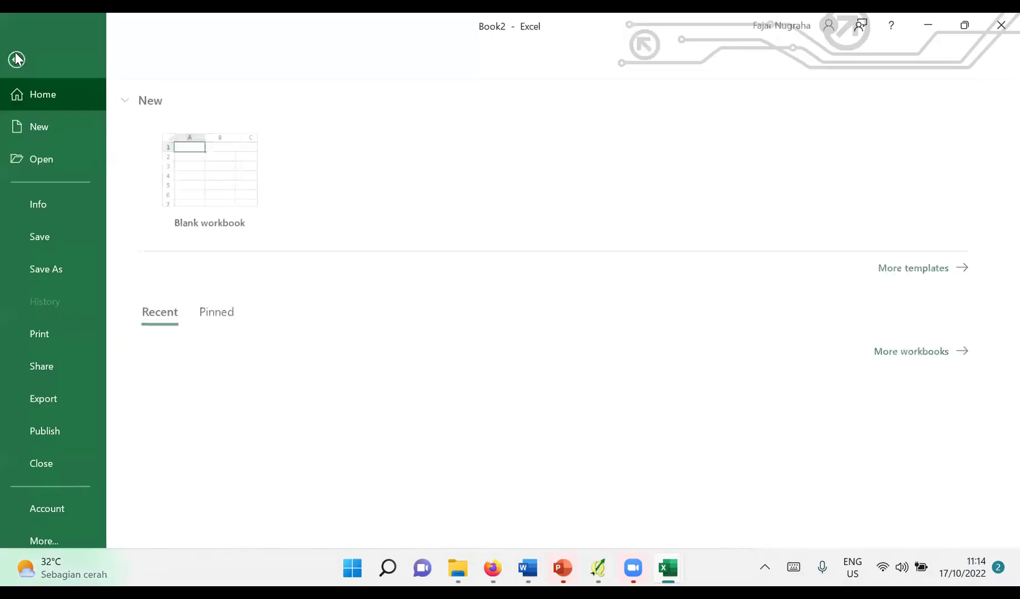
left_click(47, 154)
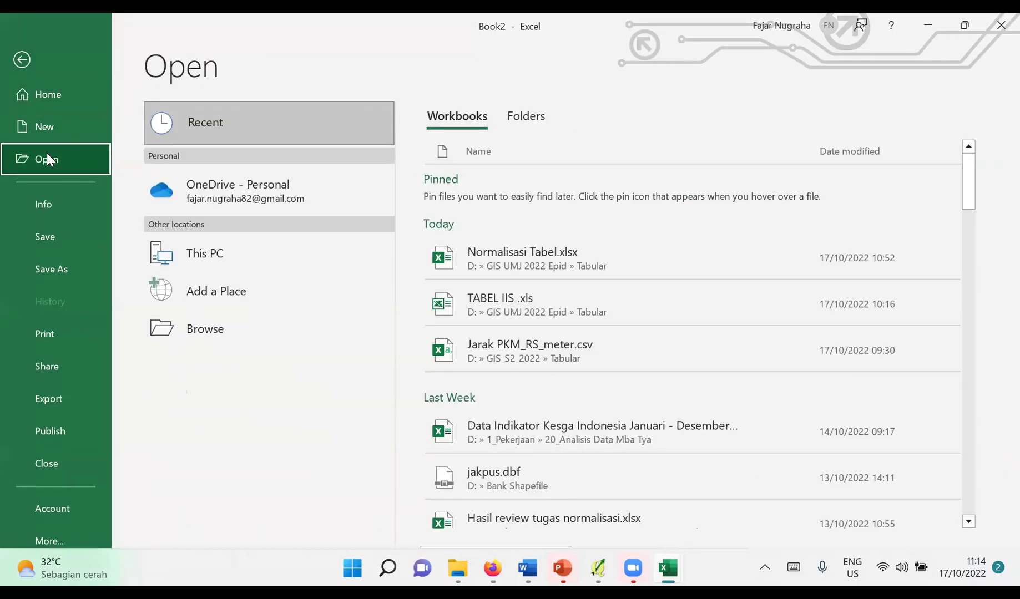
left_click(228, 340)
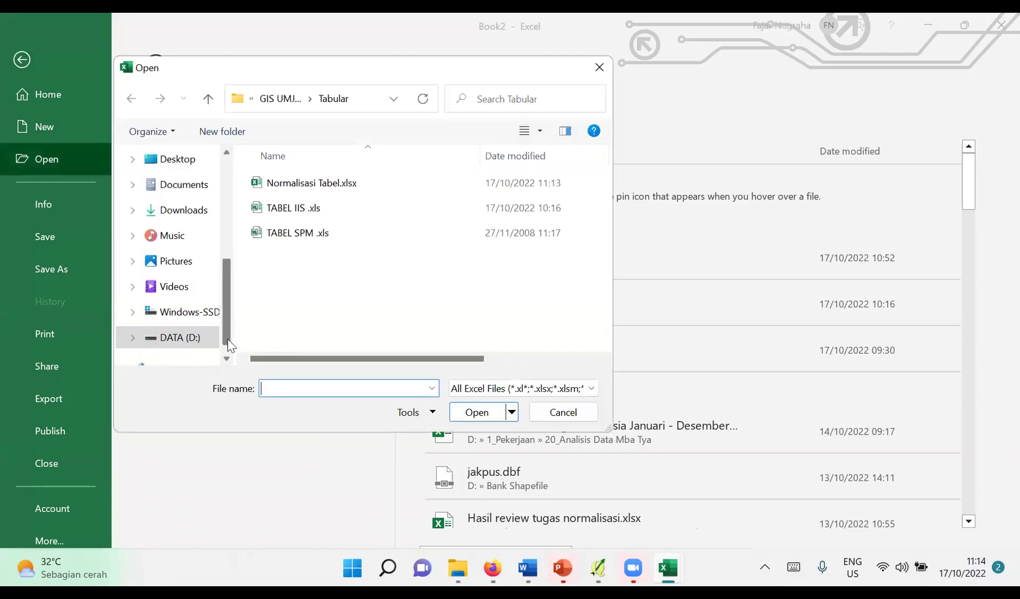
left_click(208, 100)
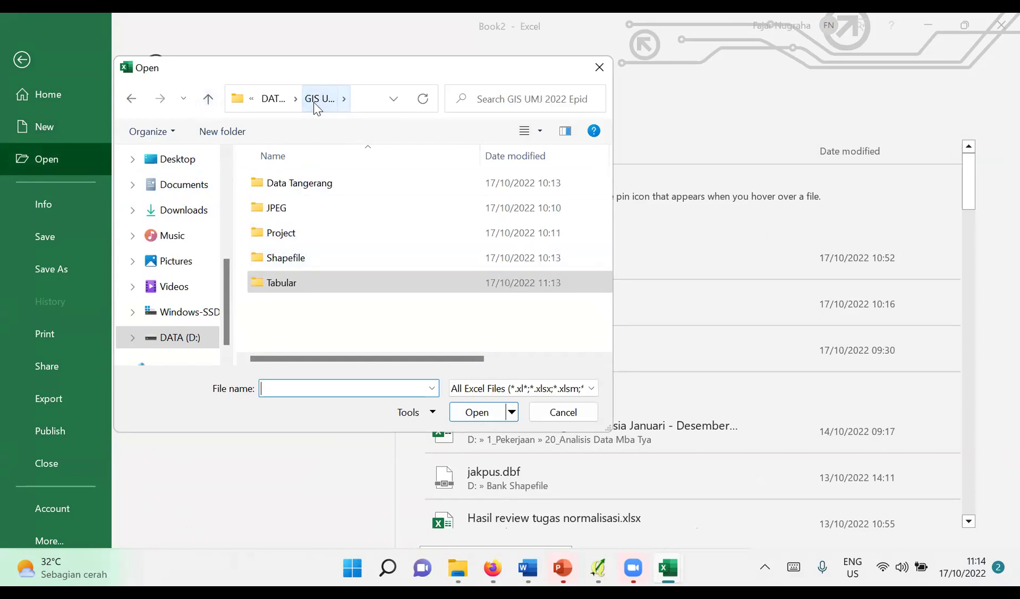
left_click(367, 103)
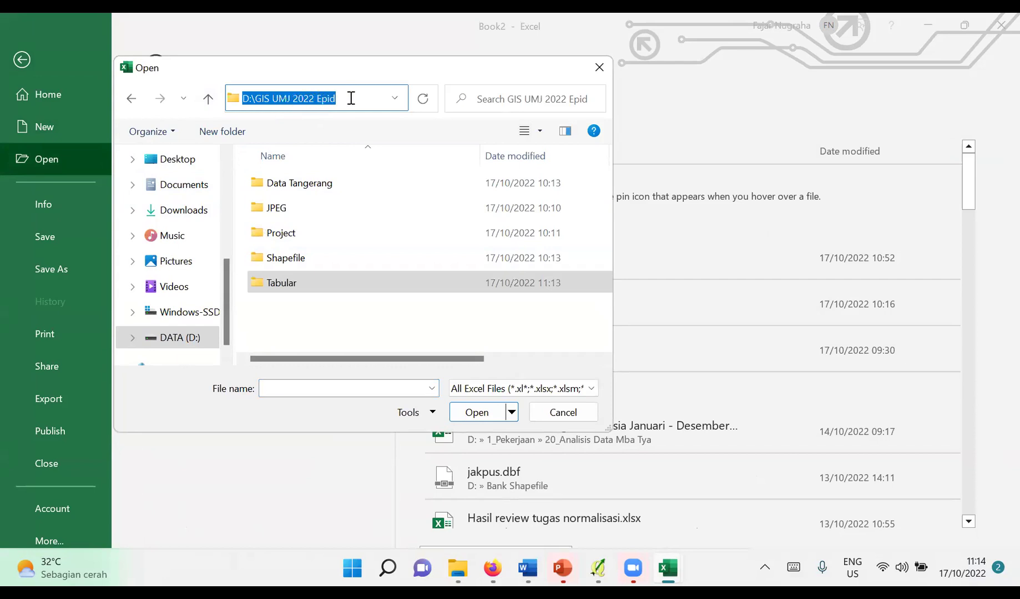
double_click(287, 259)
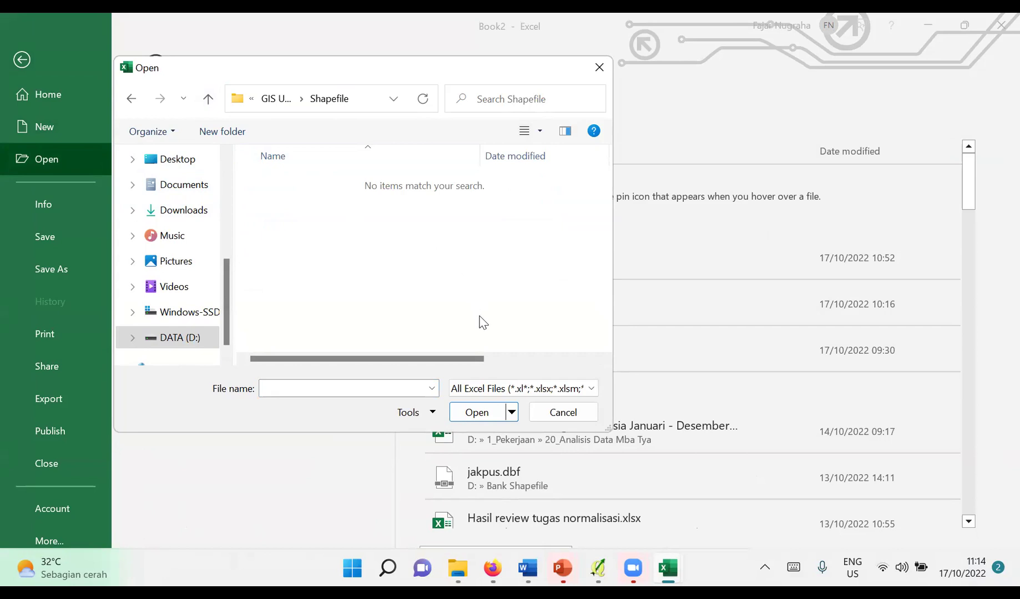
Step: Filter the file list to dBase Files (*.dbf), open tangerang-kec-dd.dbf, and fit column A's width to its contents
left_click(472, 394)
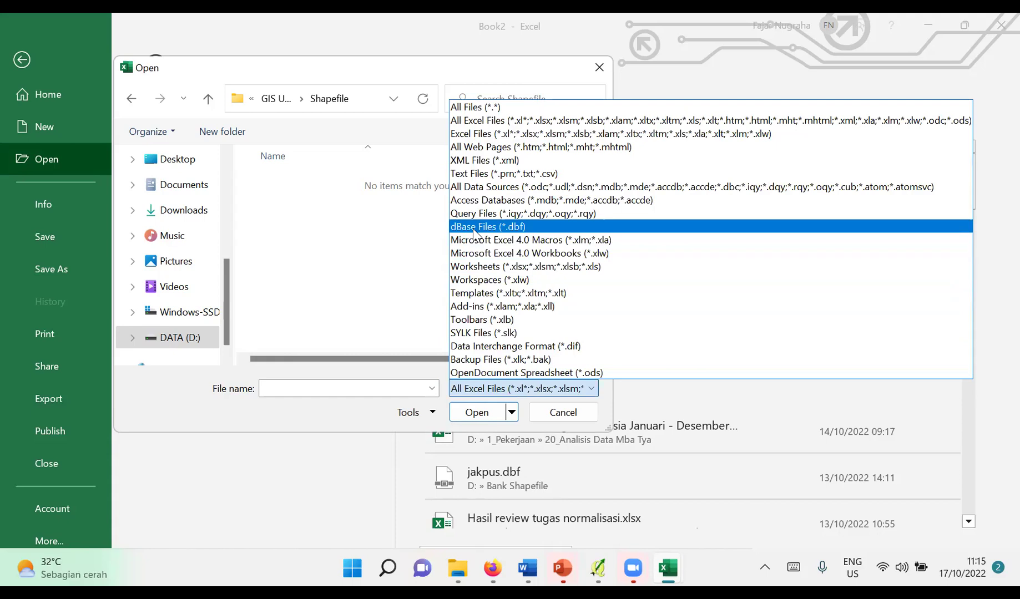
left_click(474, 227)
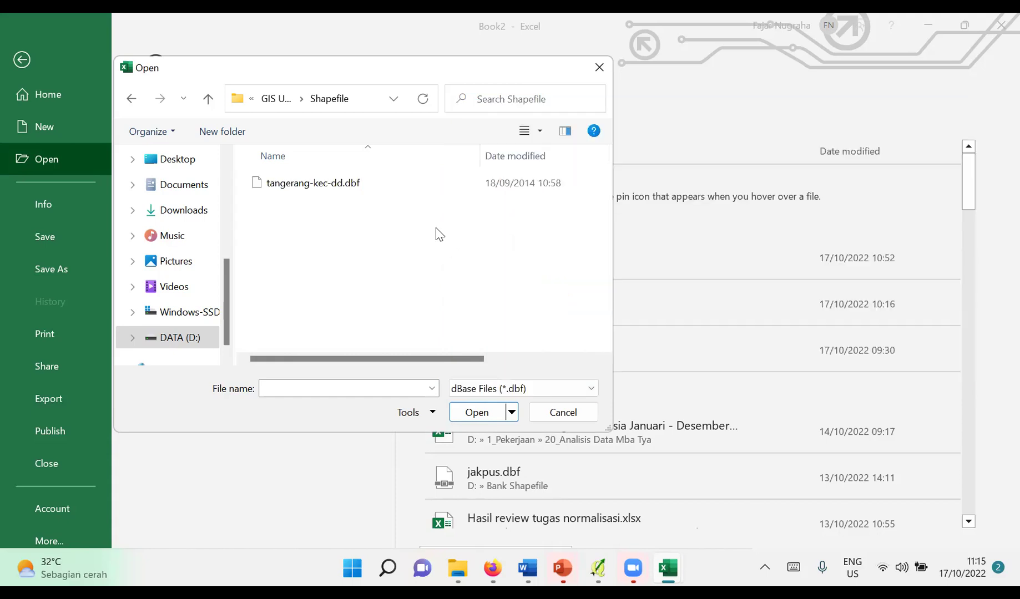
left_click(317, 187)
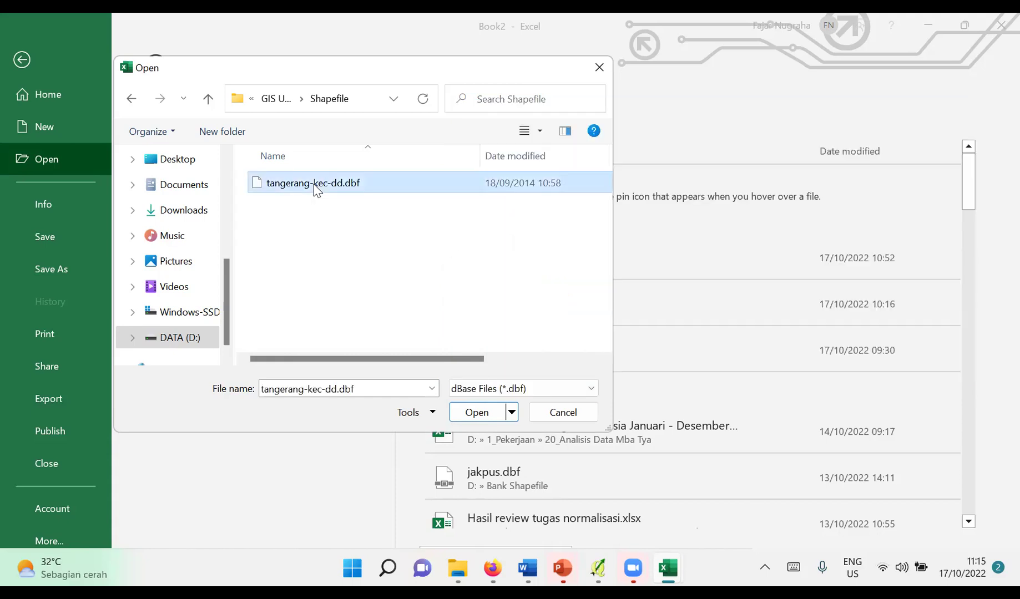
left_click(476, 412)
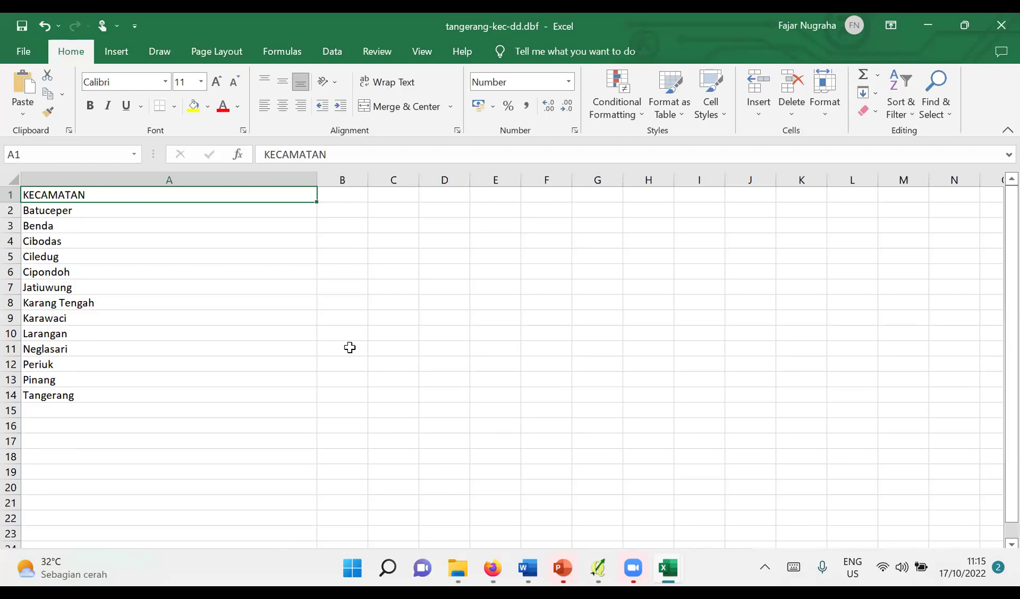
double_click(317, 182)
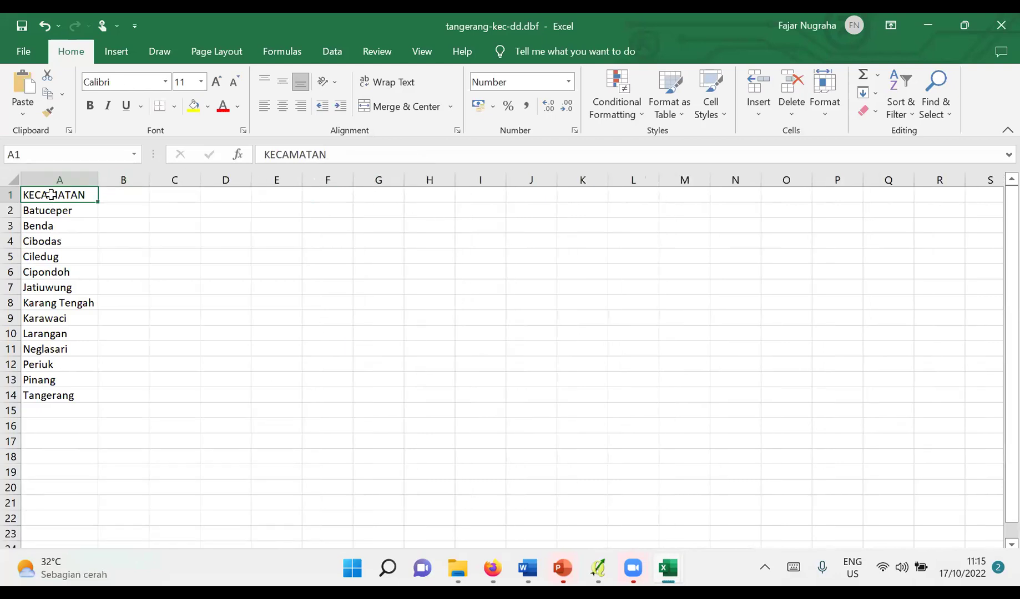
Step: Try pasting the KECAMATAN list A1:A14 at cell N1 of Normalisasi Tabel.xlsx, and undo the paste
left_click_drag(52, 199, 71, 395)
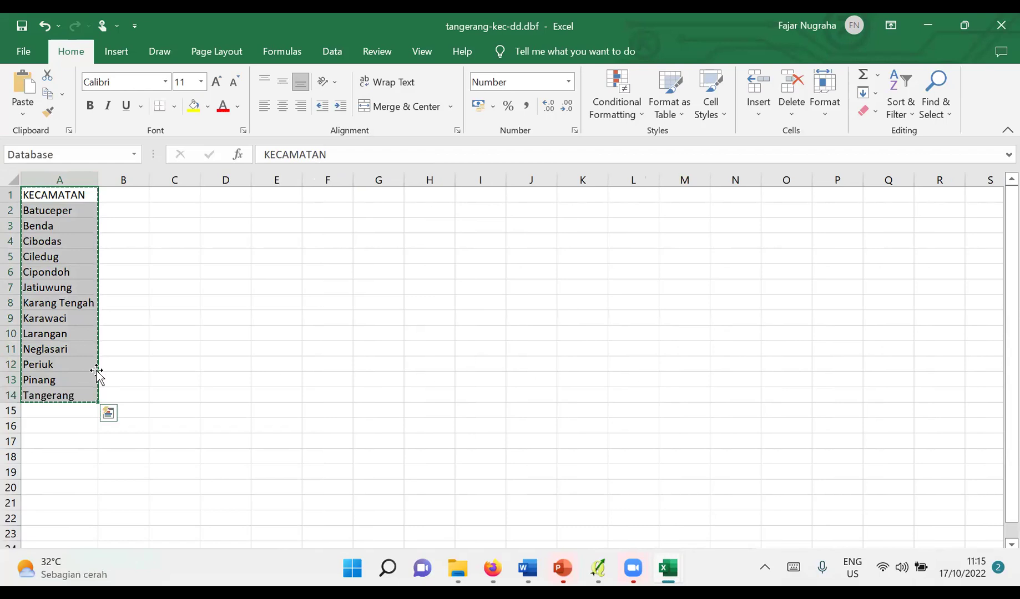
key("ctrl+c")
left_click_drag(63, 194, 75, 393)
mouse_move(668, 567)
left_click(631, 513)
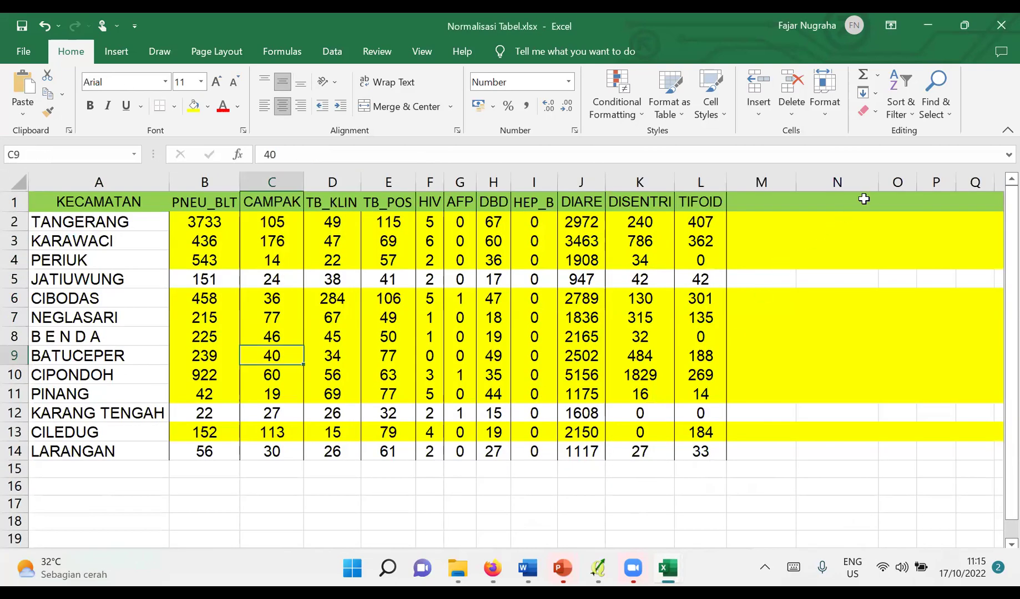
left_click(866, 199)
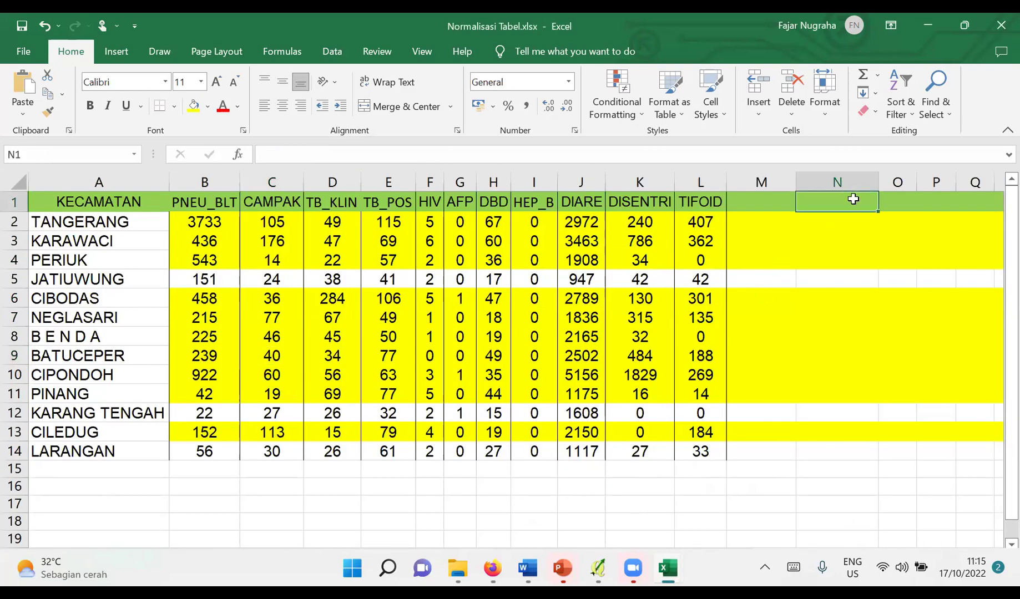
key("ctrl+v")
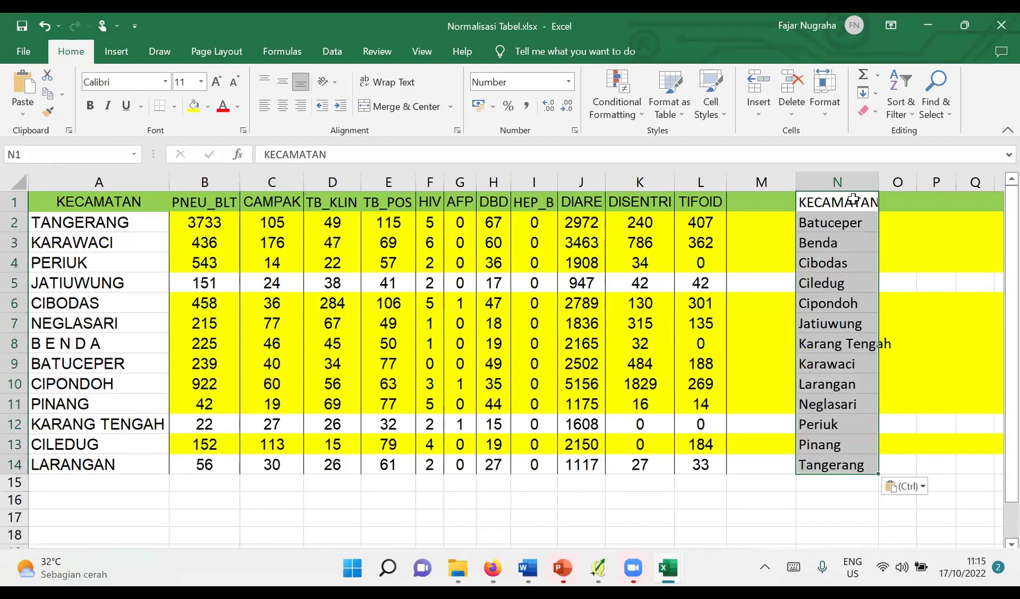
key("ctrl+z")
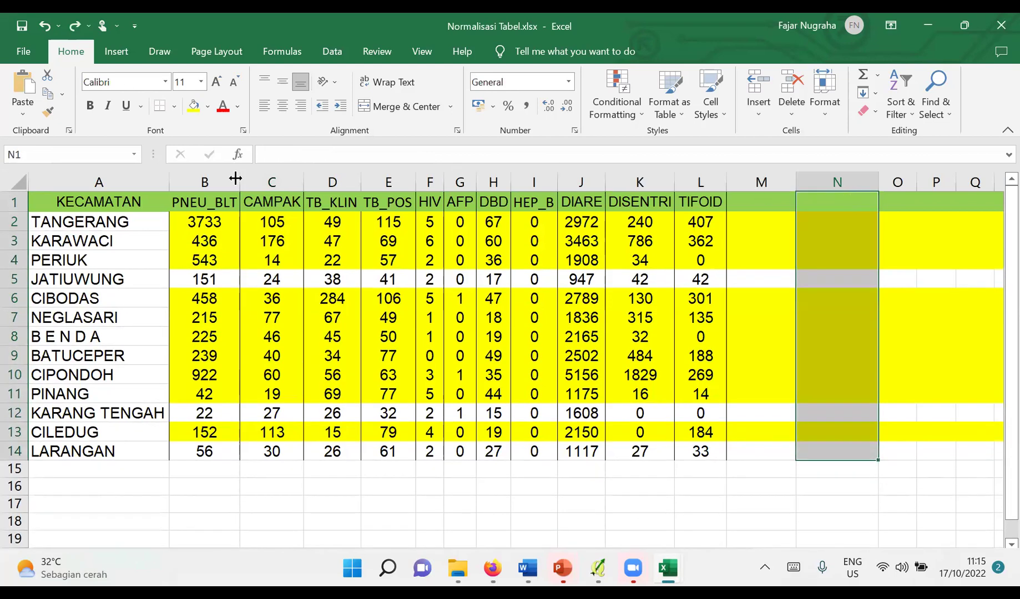
Step: Return to tangerang-kec-dd.dbf and sort its KECAMATAN column from A to Z
left_click(667, 568)
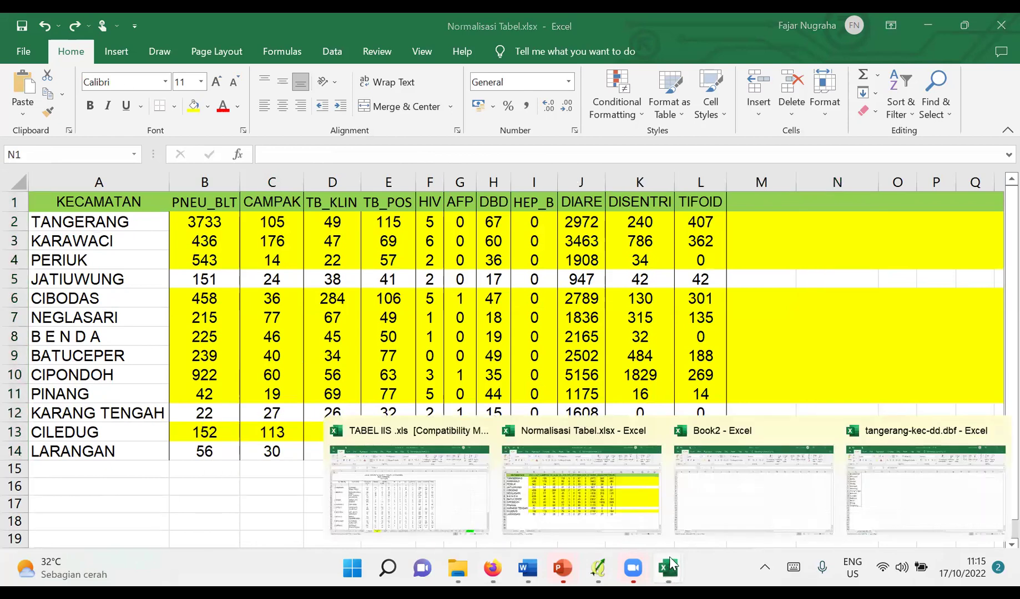
left_click(883, 500)
key("ctrl+c")
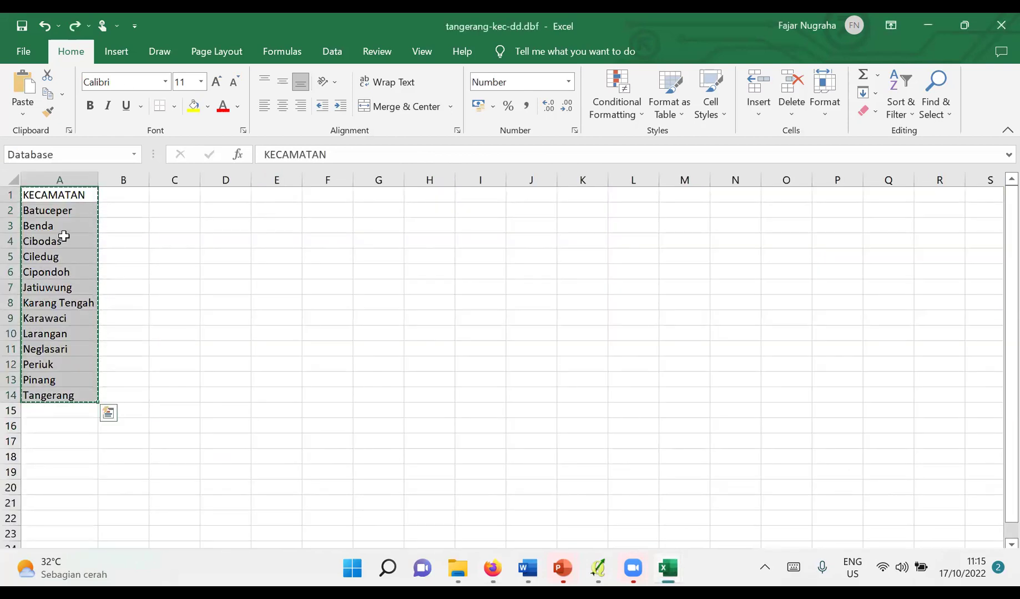
left_click(58, 174)
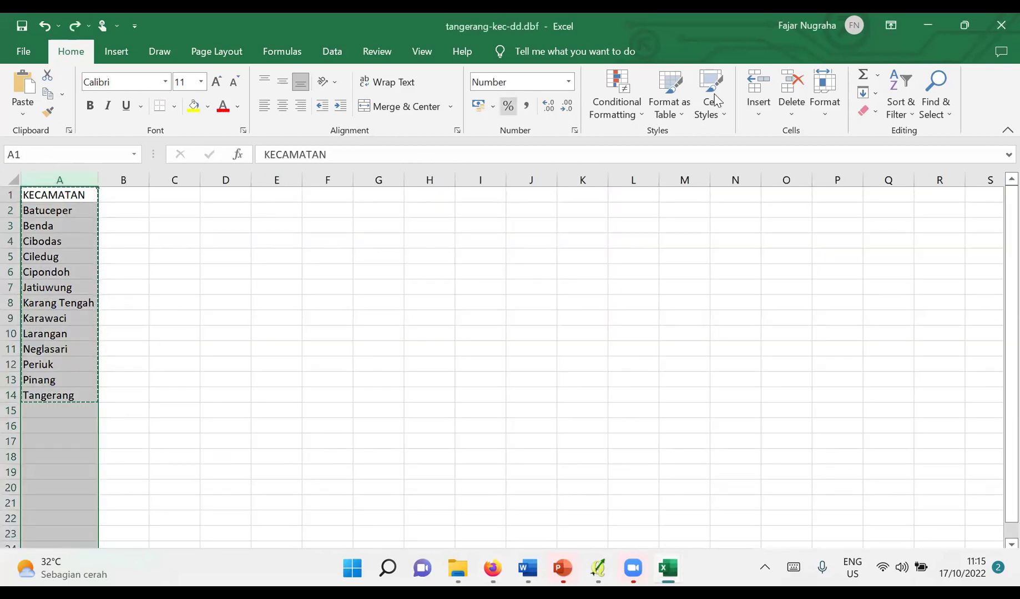
left_click(907, 97)
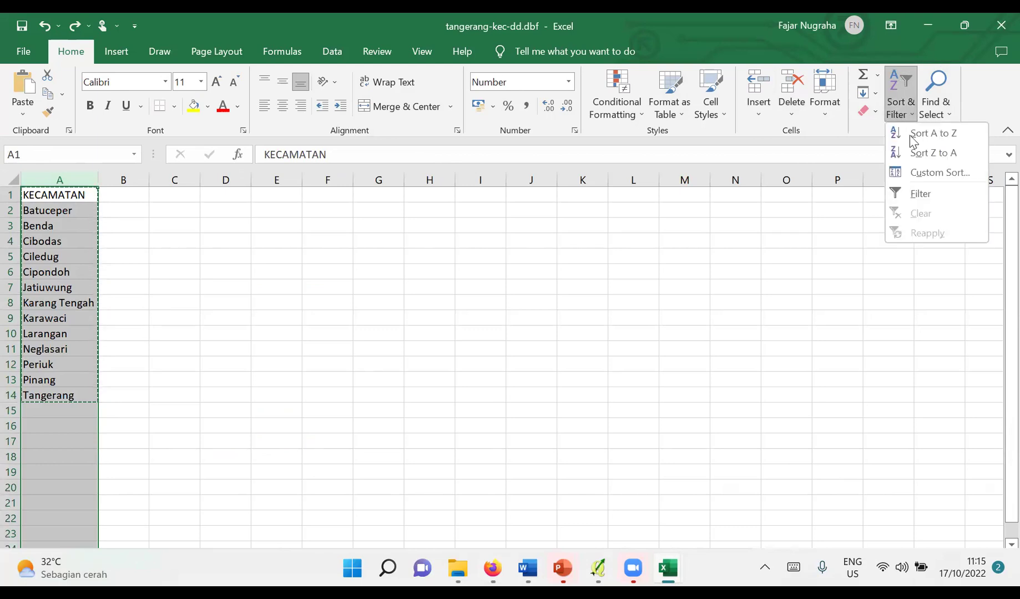
left_click(277, 287)
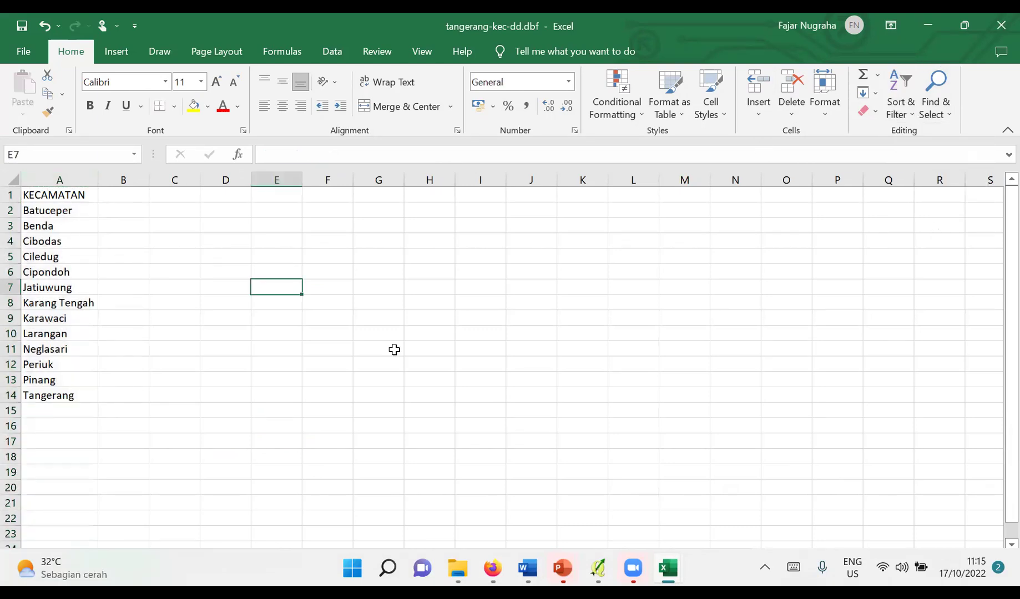
Step: Switch to Normalisasi Tabel.xlsx and sort the disease table by its KECAMATAN column from A to Z
mouse_move(668, 569)
left_click(635, 530)
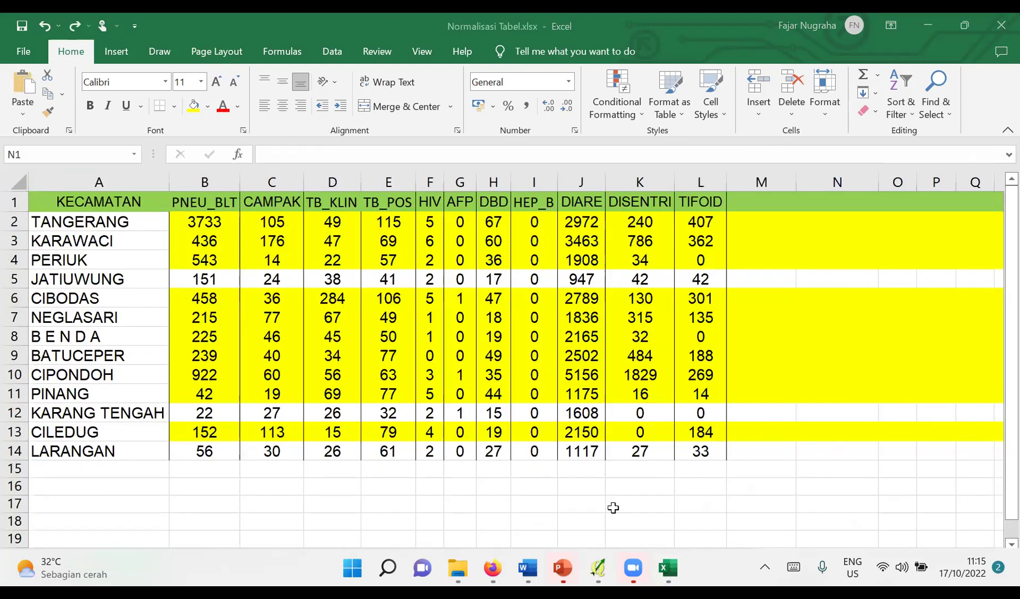
left_click(99, 183)
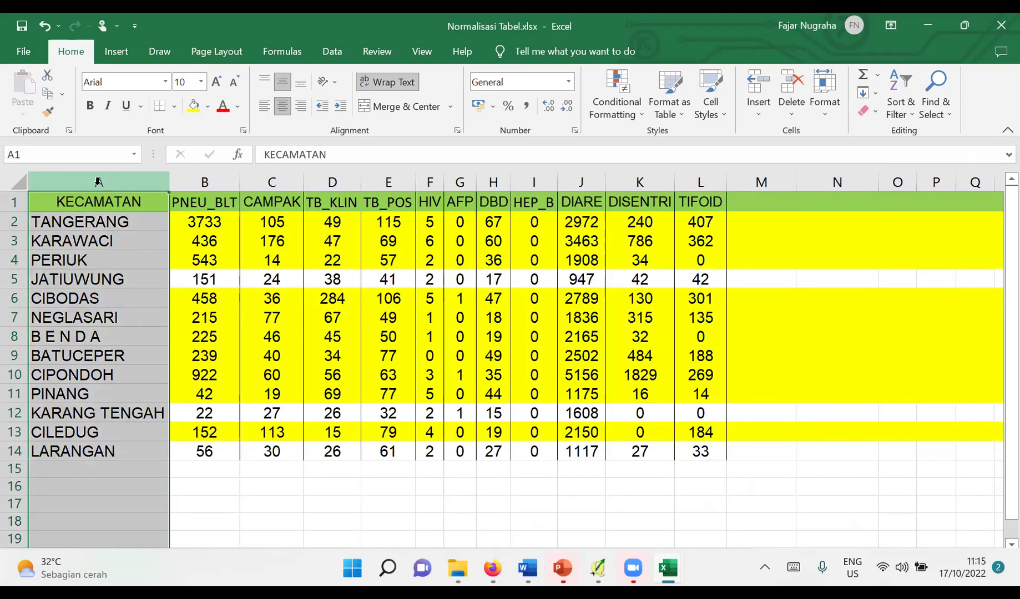
left_click(902, 77)
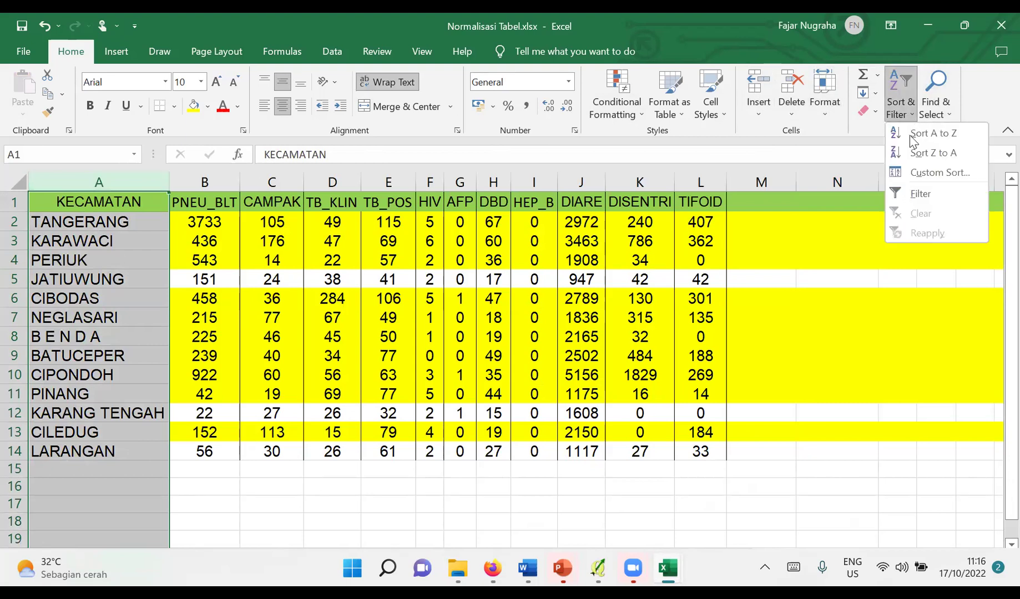
key("s")
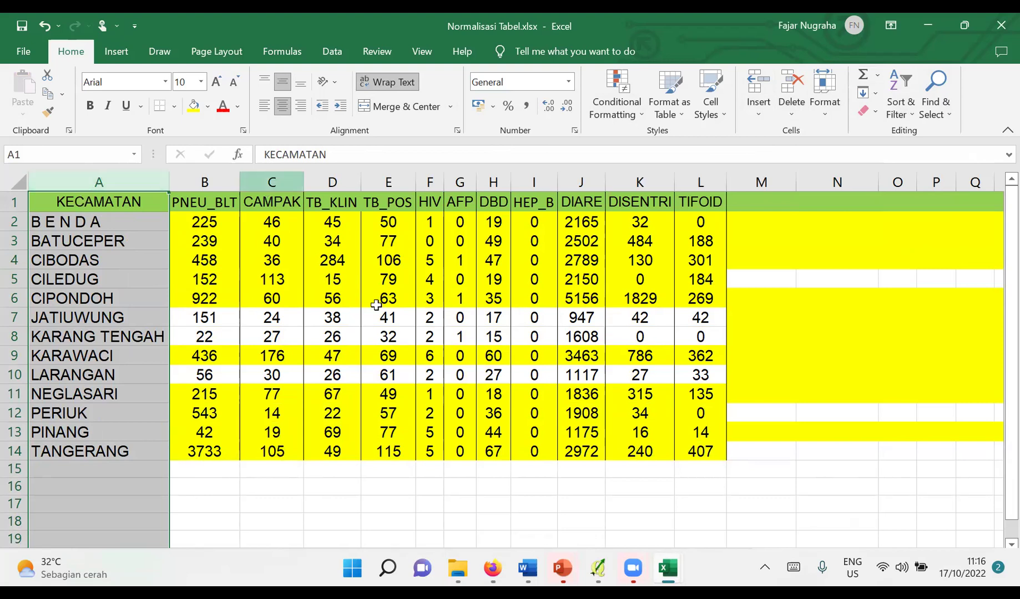
Step: Copy the sorted KECAMATAN list A1:A14 from tangerang-kec-dd.dbf and paste it at cell N1 of Normalisasi Tabel.xlsx
left_click(668, 568)
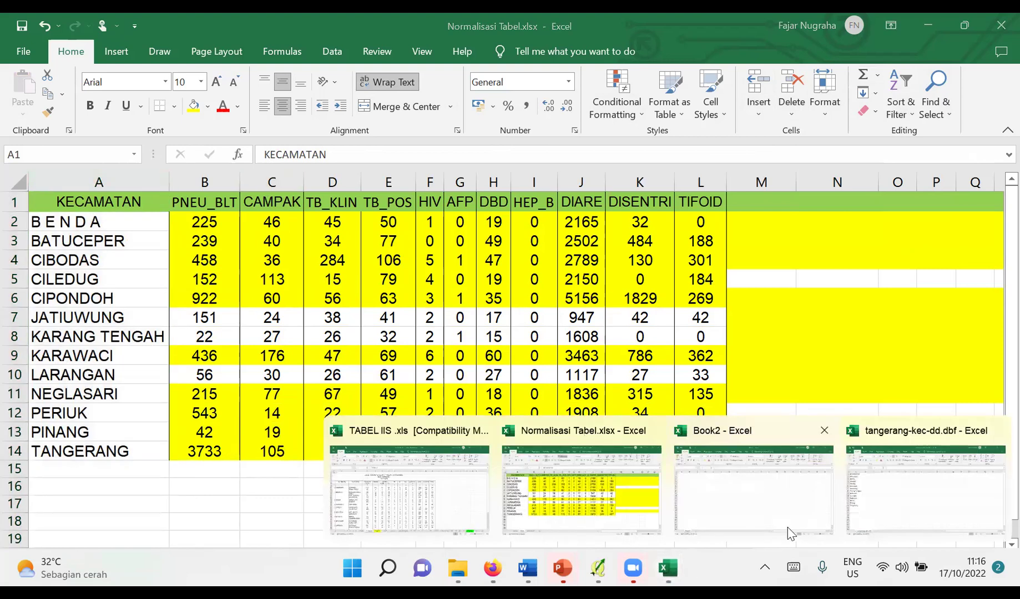
left_click(932, 522)
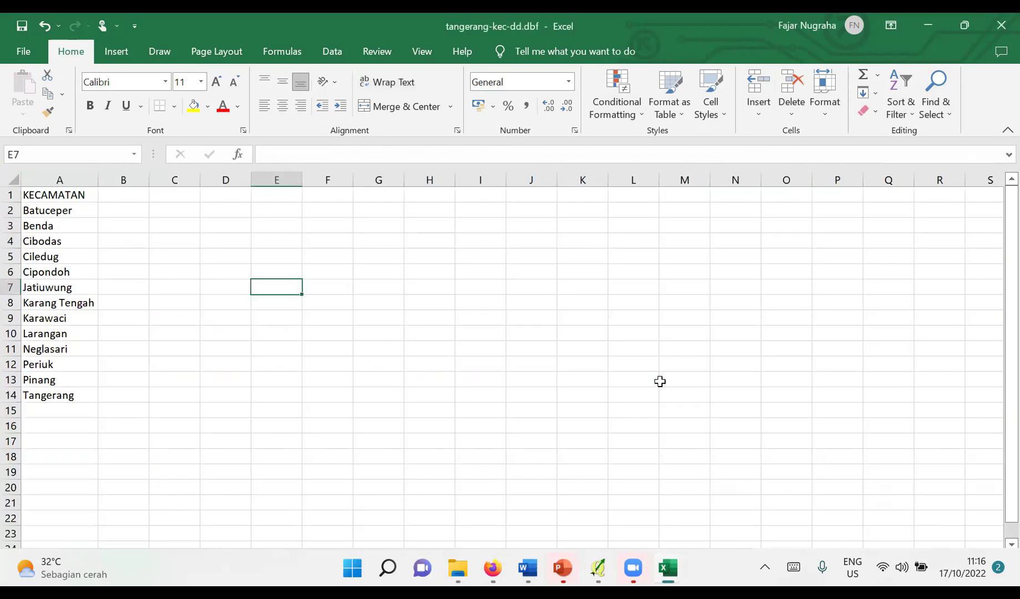
left_click(64, 168)
left_click_drag(64, 194, 59, 392)
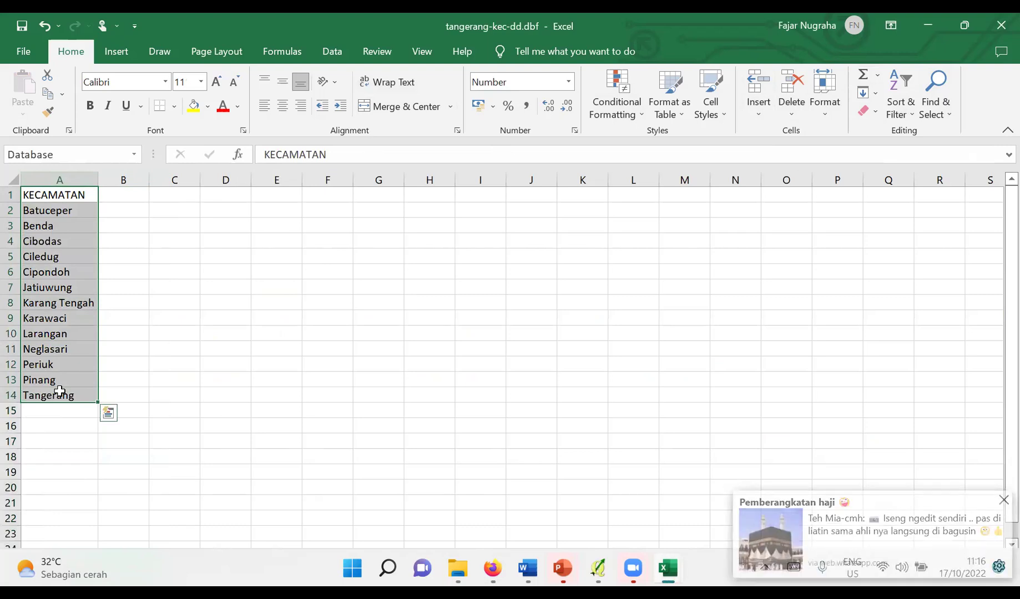
key("ctrl+c")
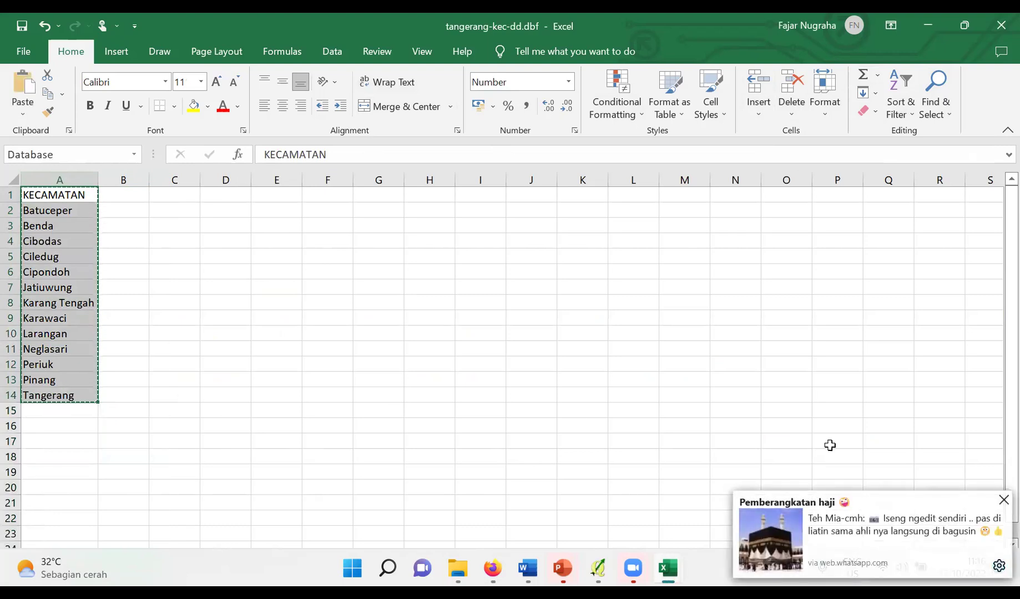
left_click(1003, 500)
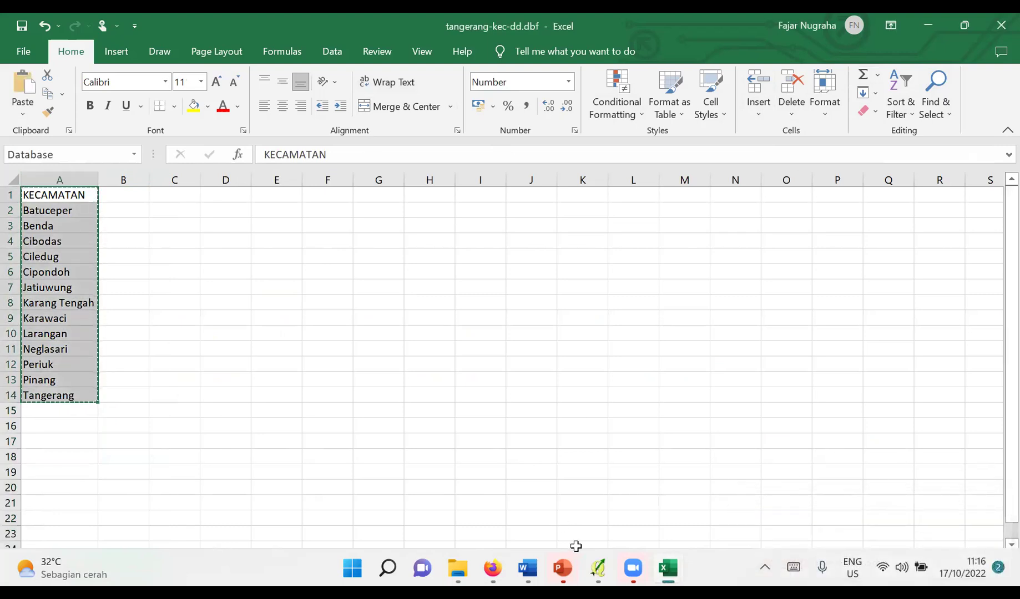
left_click(667, 568)
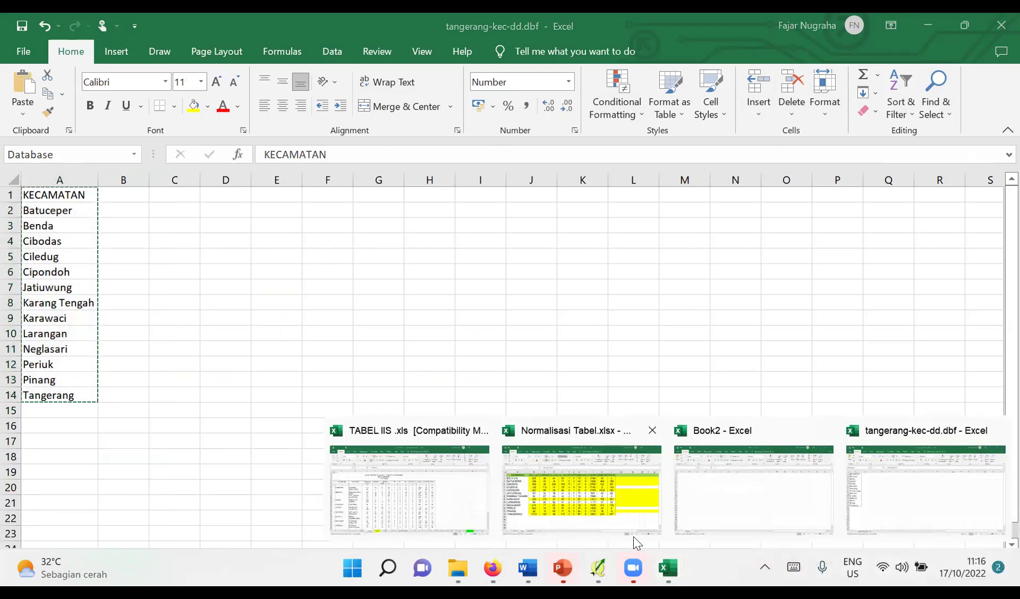
left_click(635, 534)
left_click(819, 202)
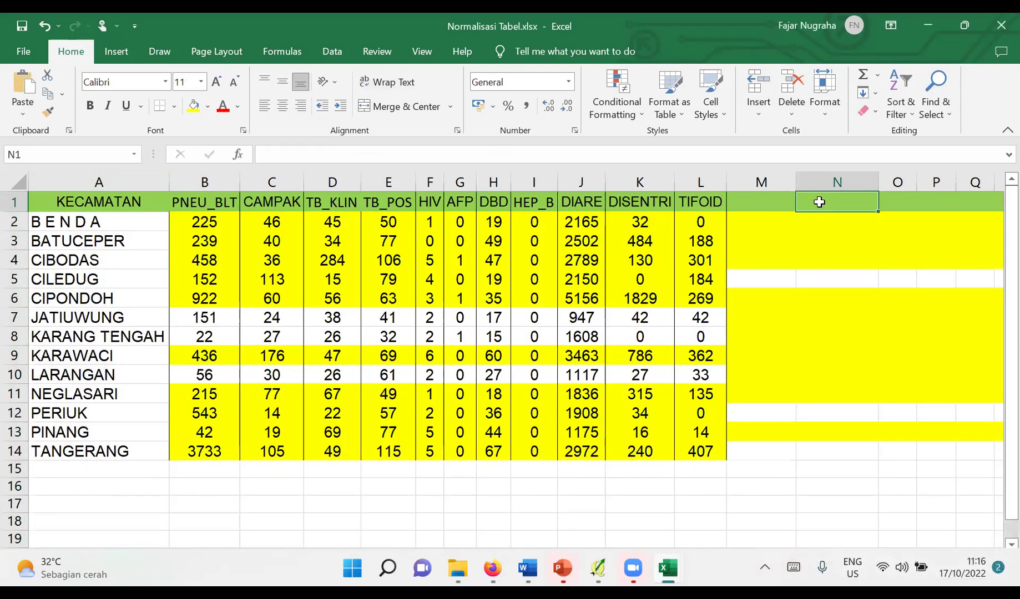
key("ctrl+v")
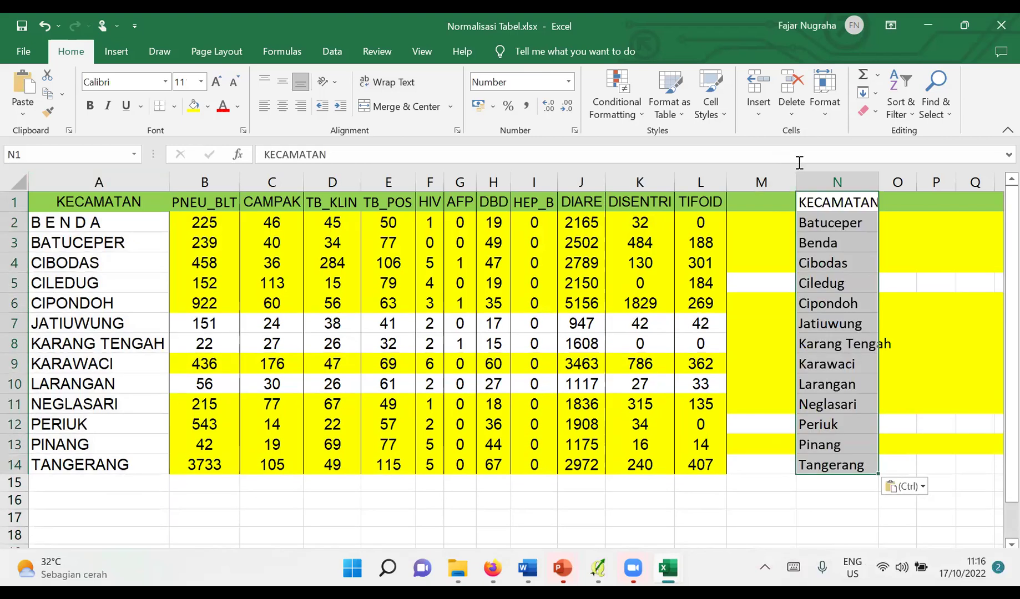
Step: Fill the pasted list N1:N14 with the standard light blue colour and fit column N's width to its contents
left_click_drag(822, 203, 841, 466)
left_click(209, 107)
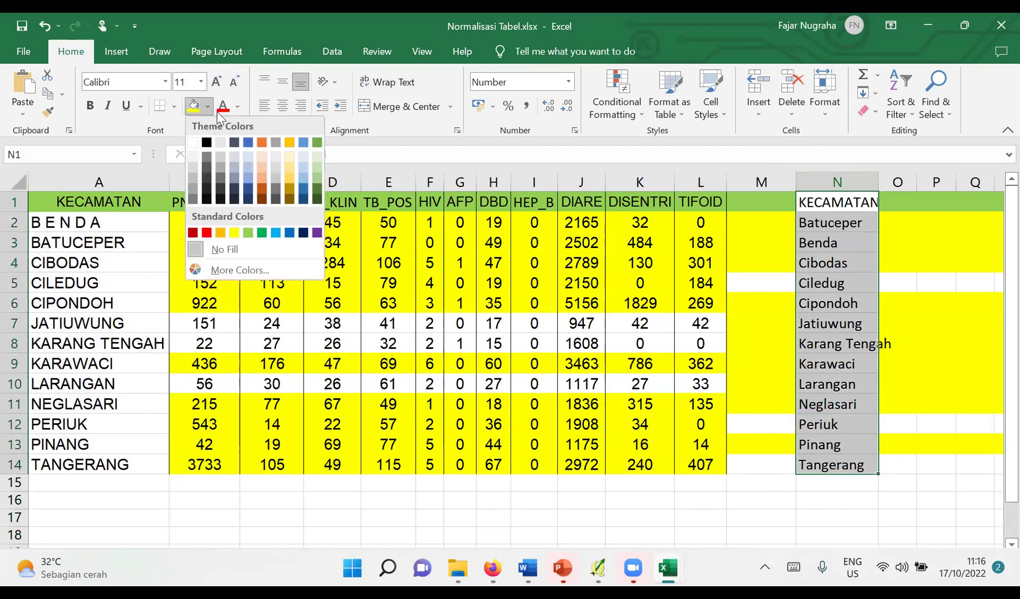
left_click(276, 232)
double_click(879, 183)
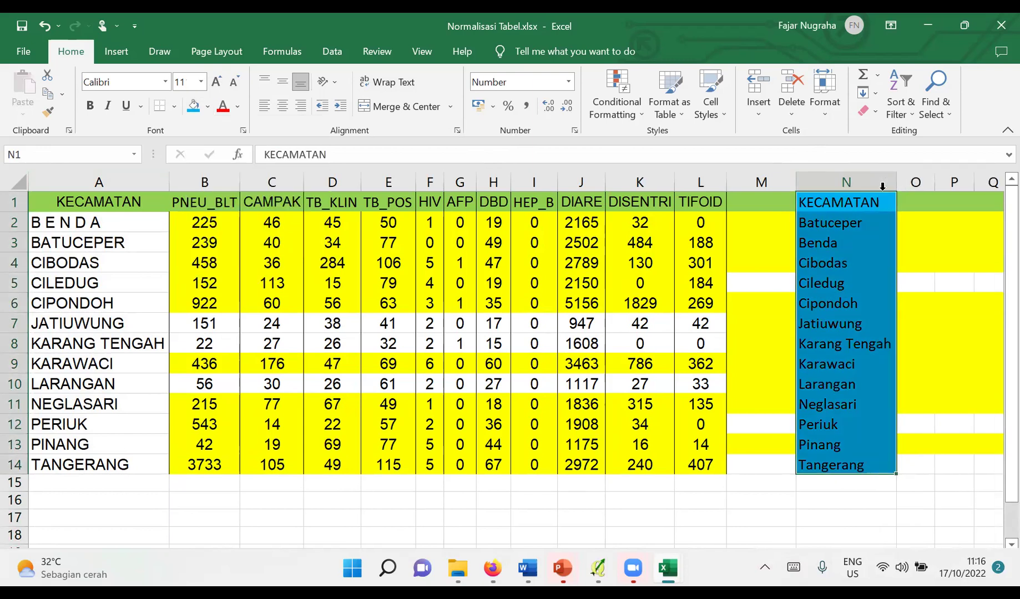
left_click(809, 499)
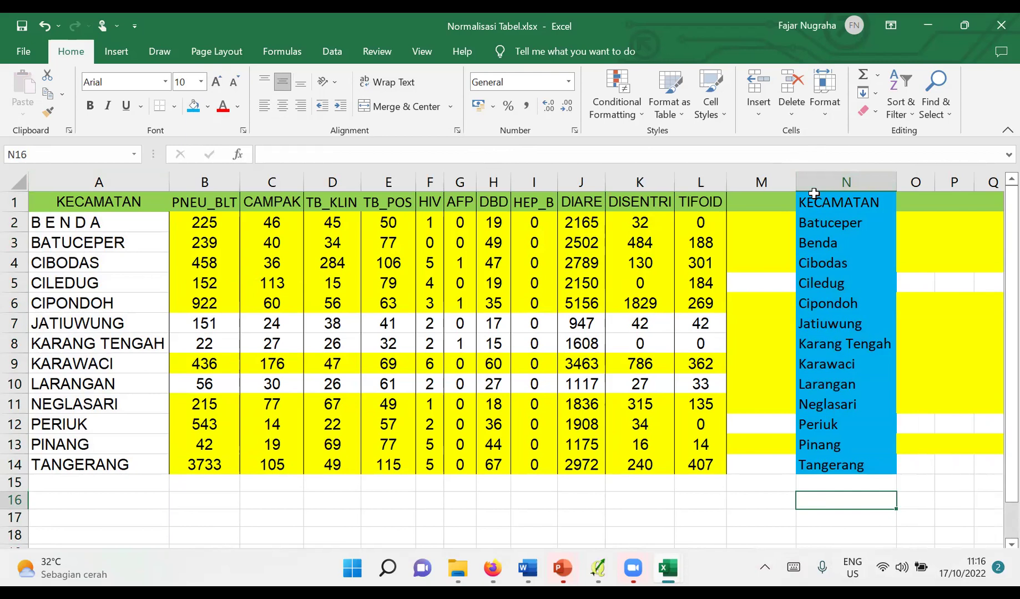
left_click(914, 487)
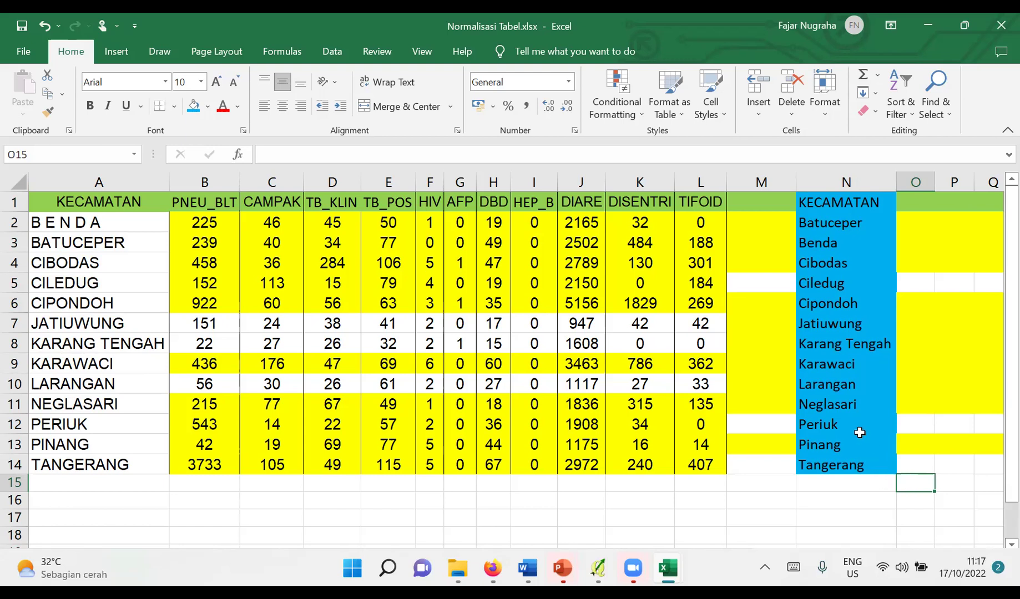
Step: Move the KECAMATAN header from N1 to A1 and Batuceper from N2 to A3, replacing the existing data
left_click(832, 199)
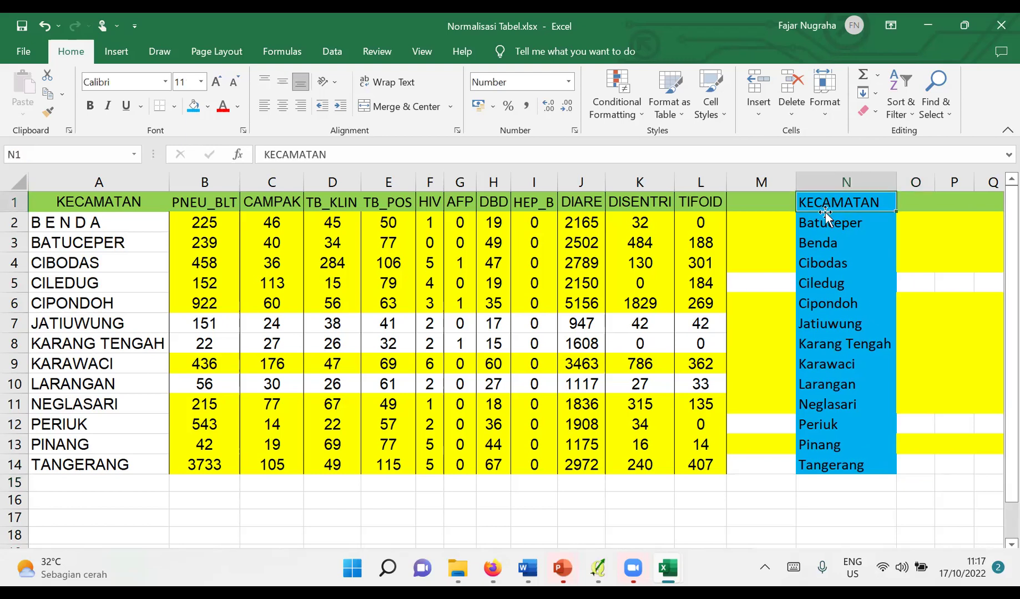
left_click_drag(829, 210, 121, 208)
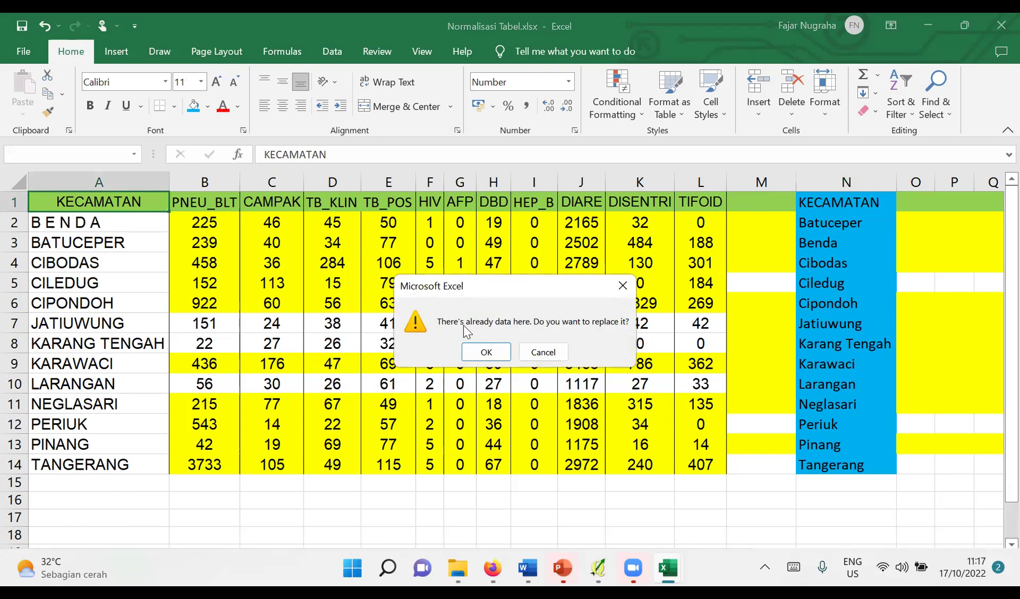
left_click(485, 354)
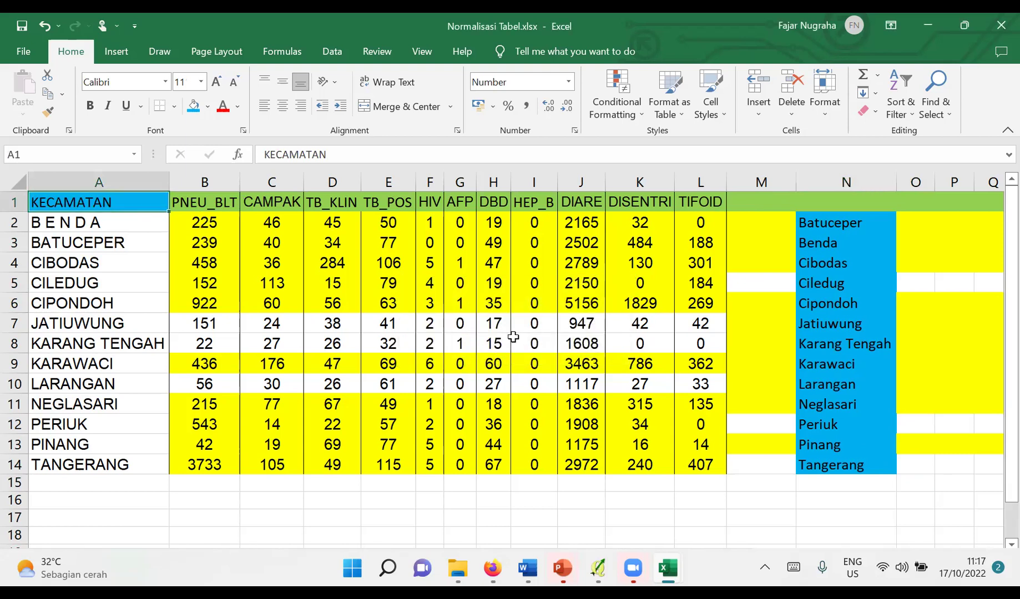
left_click(823, 227)
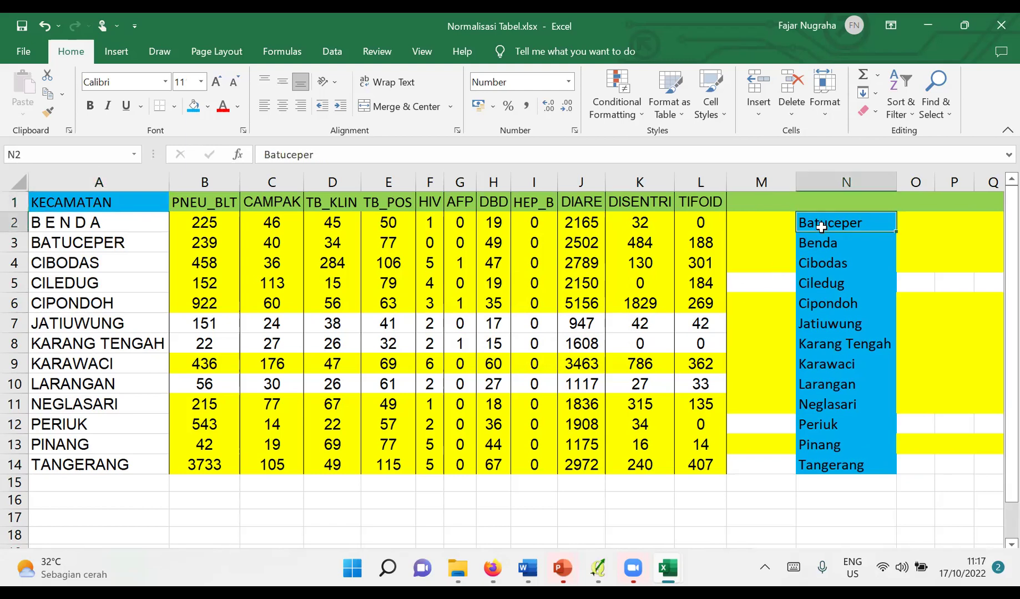
left_click_drag(823, 228, 69, 248)
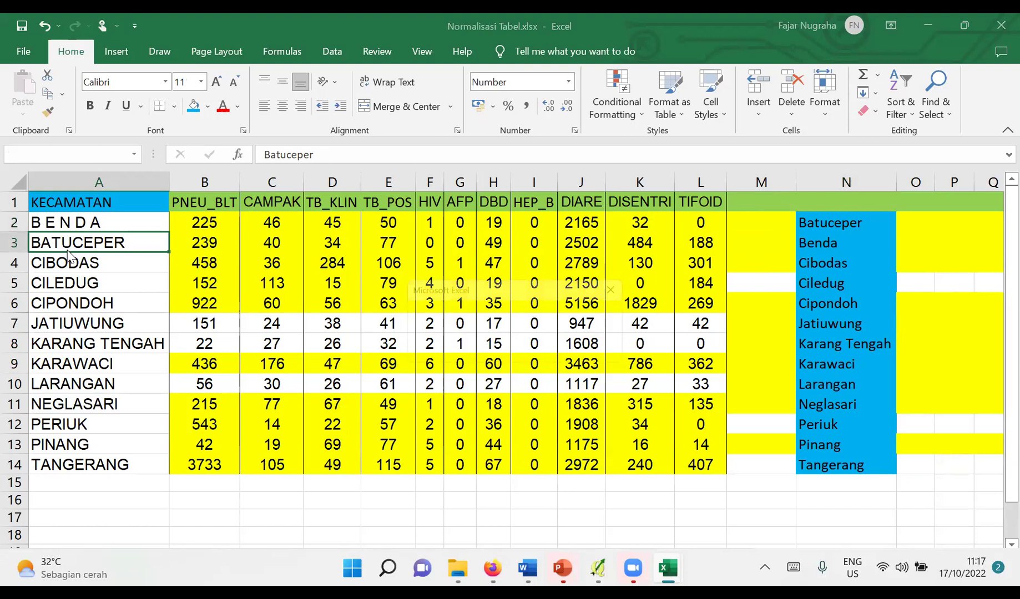
left_click(487, 352)
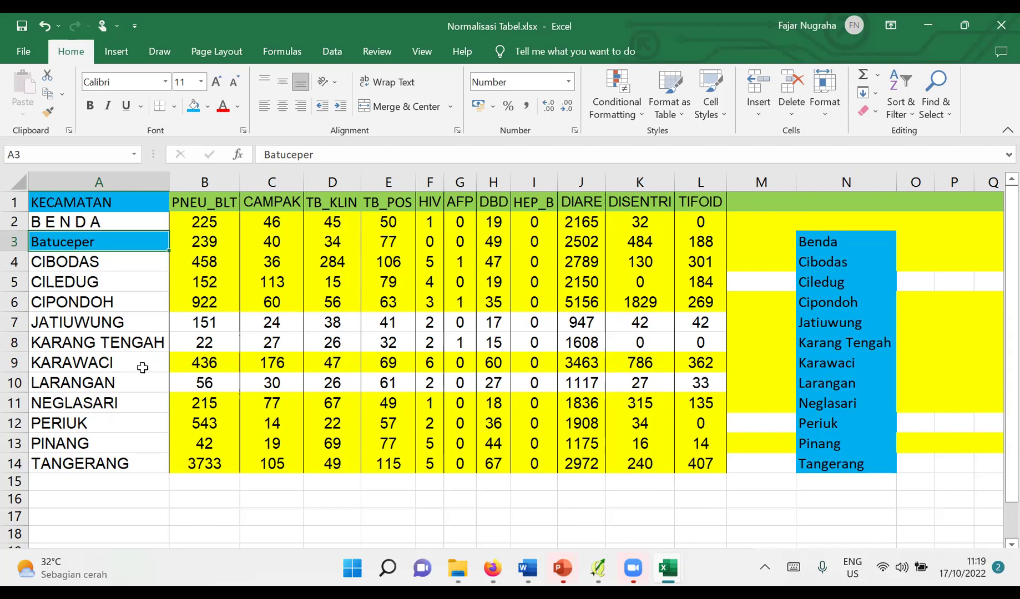
Step: Move Benda from N3 to A2, replacing the spaced-out "B E N D A" entry
left_click(820, 366)
left_click(822, 383)
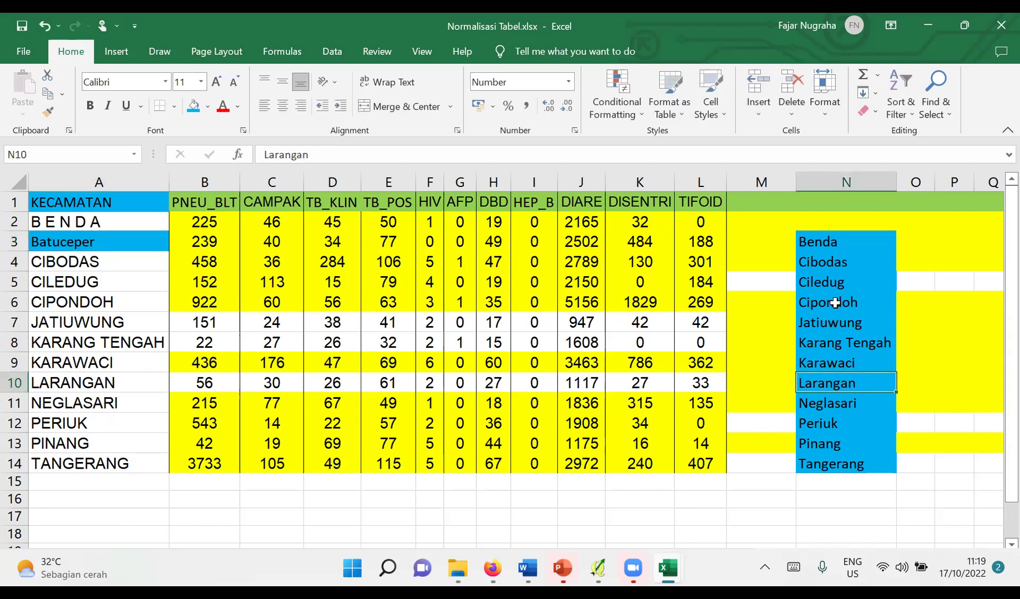
double_click(831, 242)
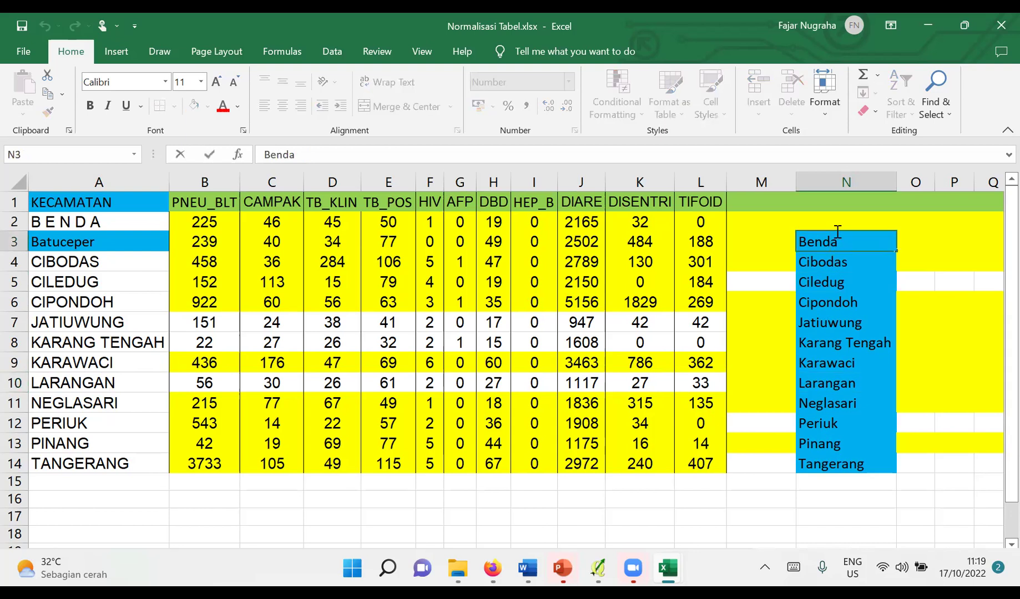
left_click(834, 222)
left_click(832, 235)
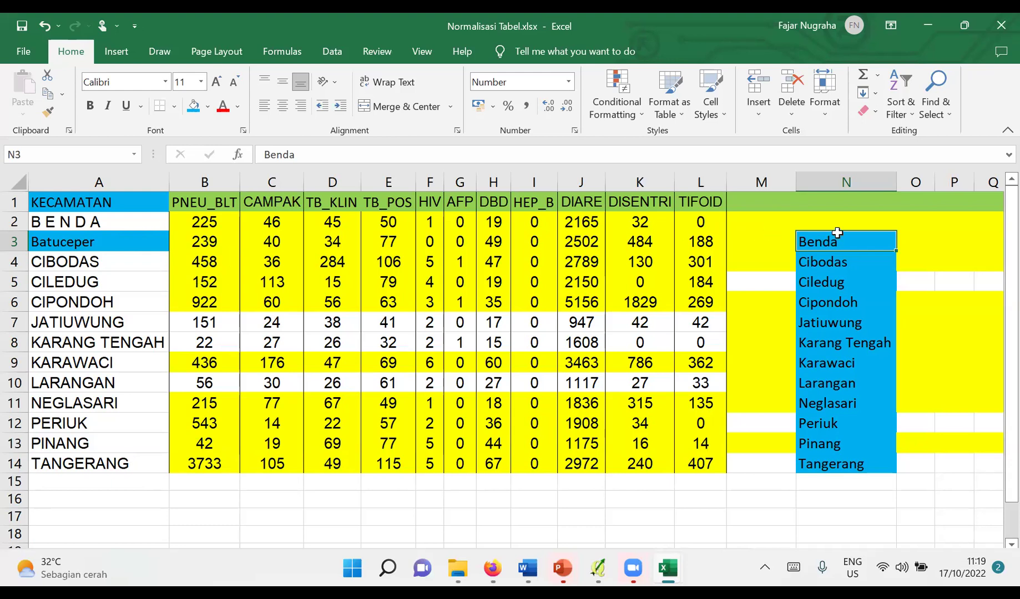
left_click_drag(837, 232, 752, 240)
left_click_drag(577, 238, 129, 220)
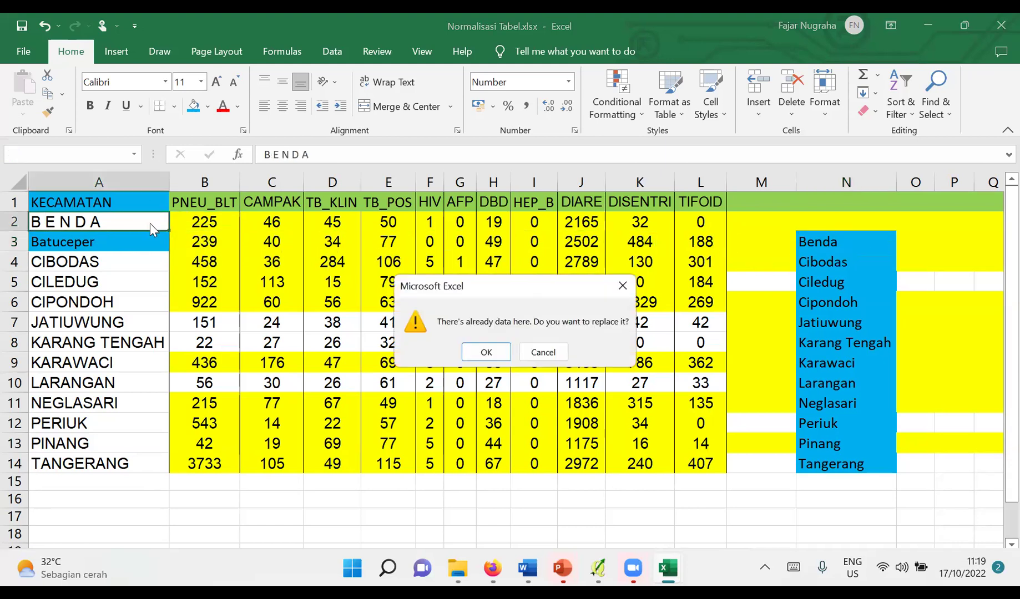
left_click(475, 353)
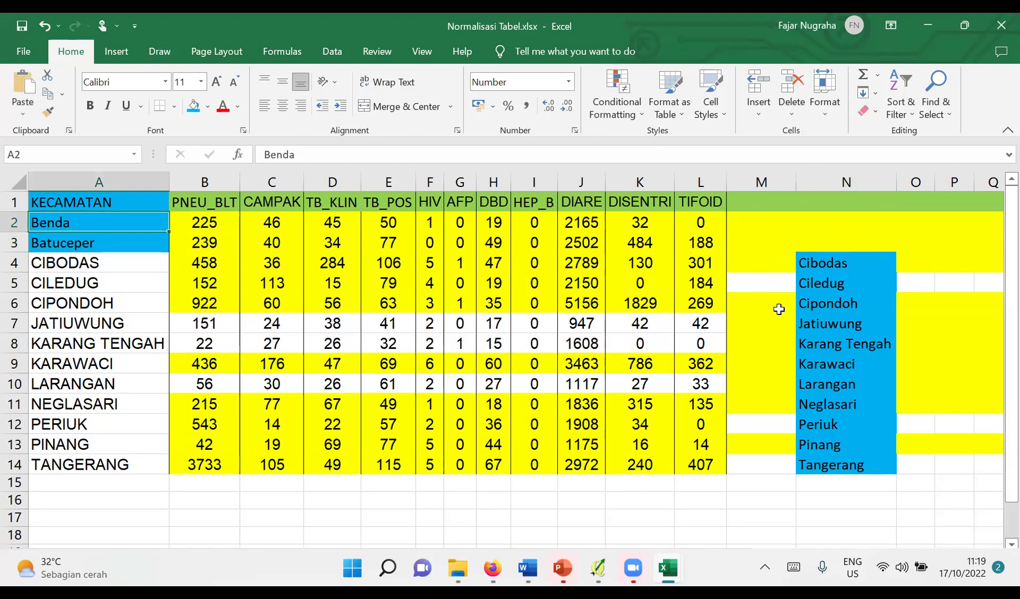
Step: Move the remaining names Cibodas to Tangerang from N4:N14 onto A4:A14, replacing the existing kecamatan names
left_click_drag(14, 263, 9, 465)
left_click(875, 512)
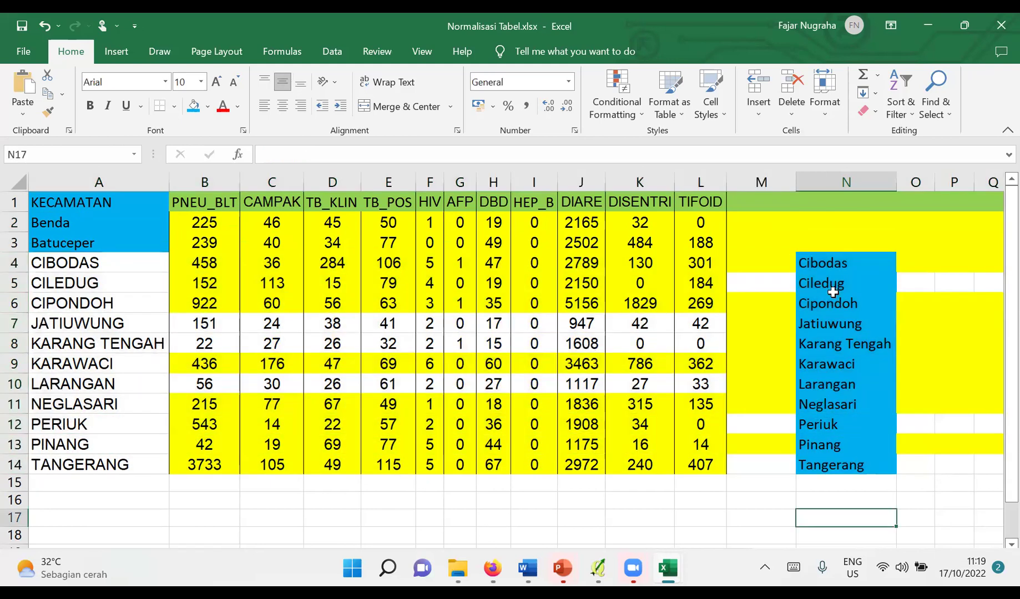
left_click_drag(826, 263, 832, 467)
left_click_drag(798, 341, 117, 341)
left_click(491, 351)
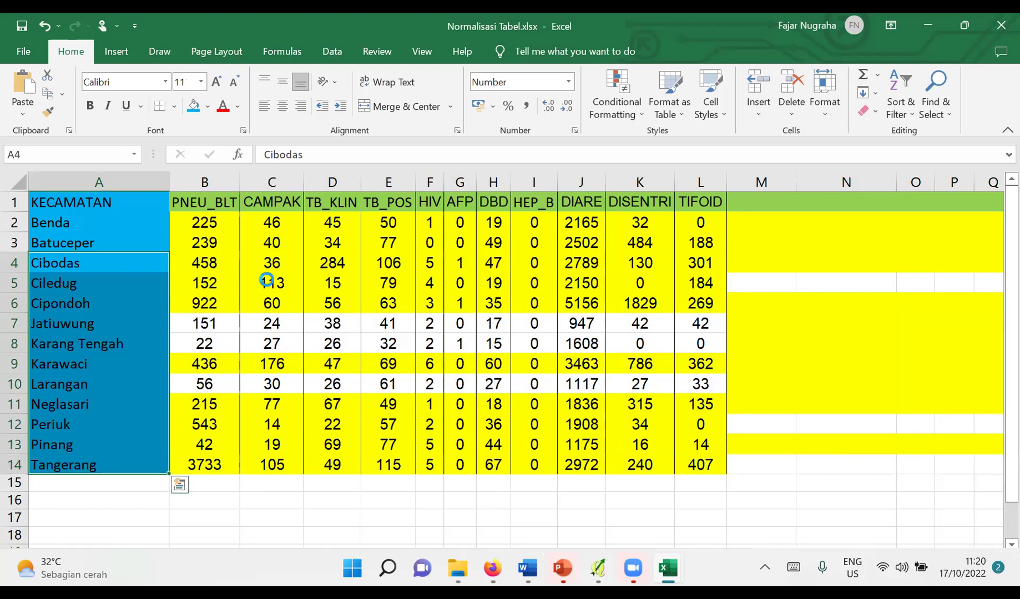
scroll(267, 279, "up", 1)
key("Escape")
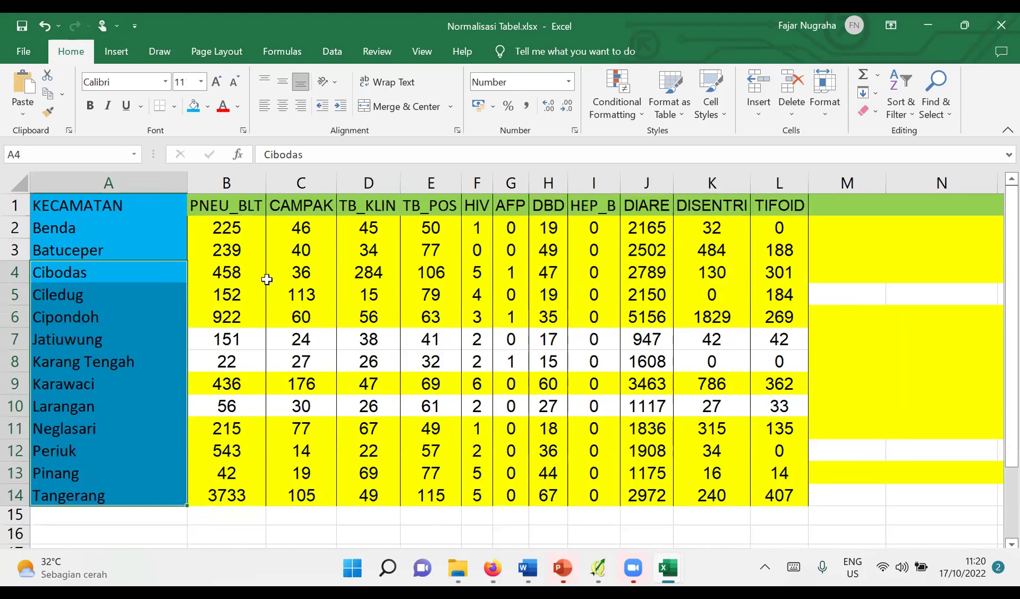
key("ctrl+q")
left_click(576, 353)
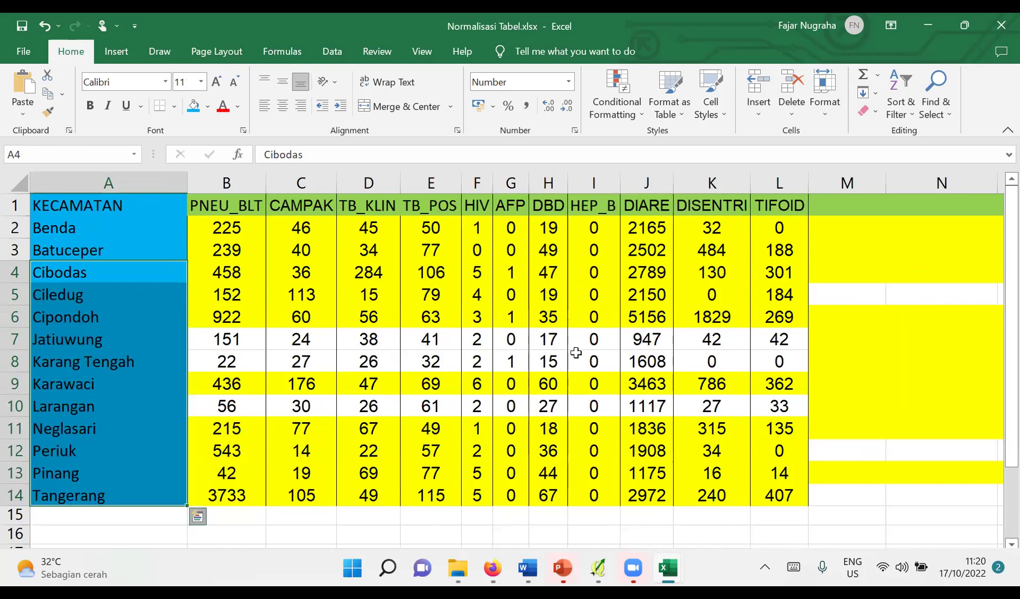
left_click(835, 372)
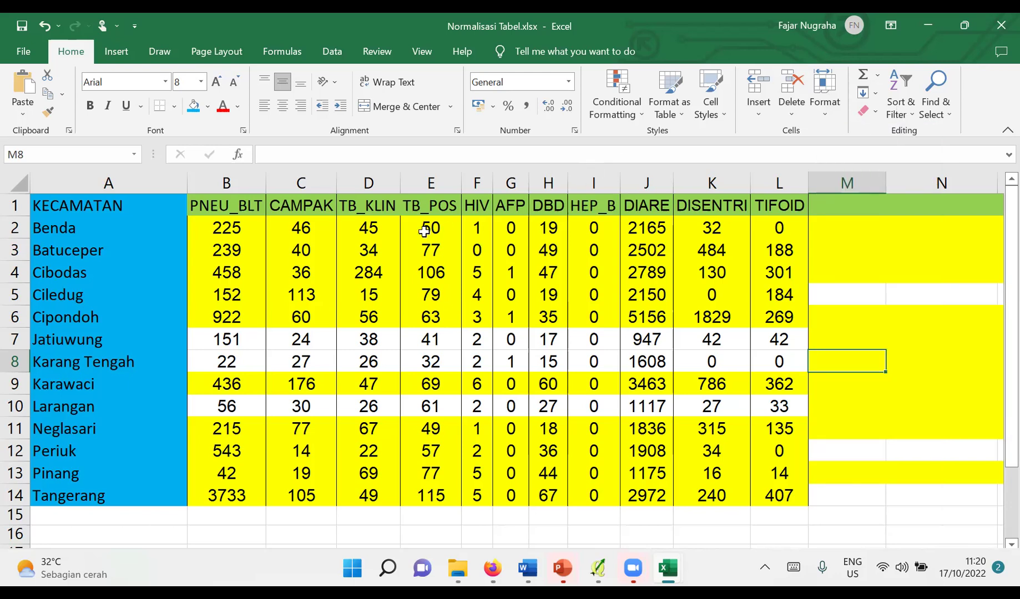
Step: Show the Before sheet with the original TABEL 7 disease data
left_click(349, 571)
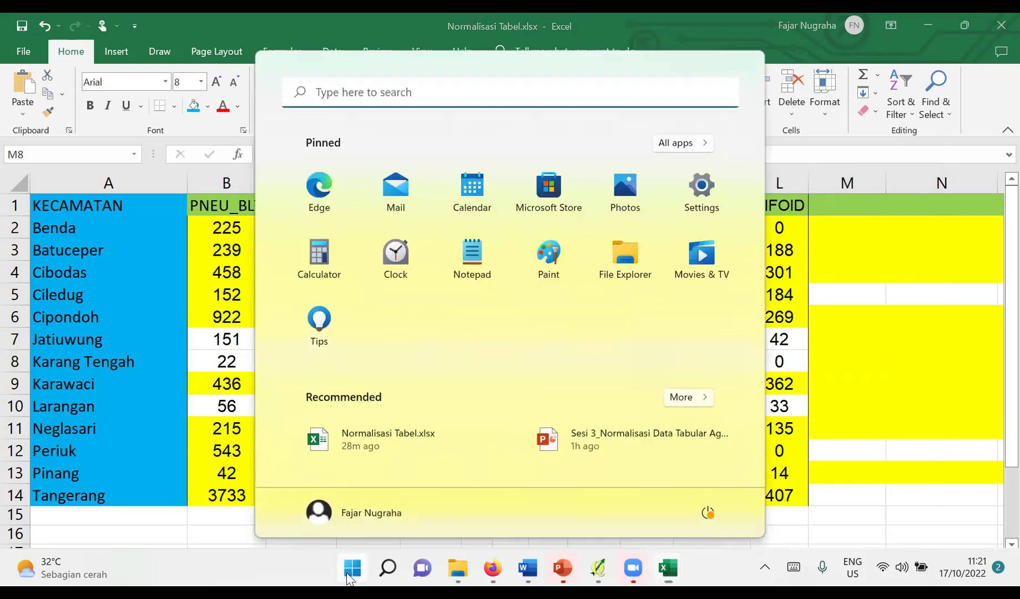
left_click(352, 569)
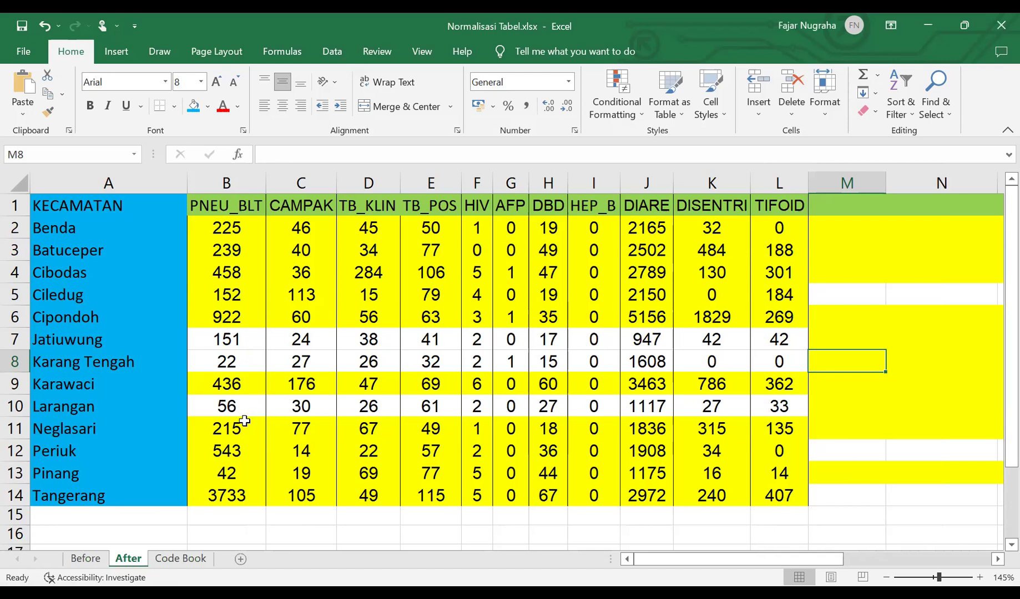
left_click(88, 558)
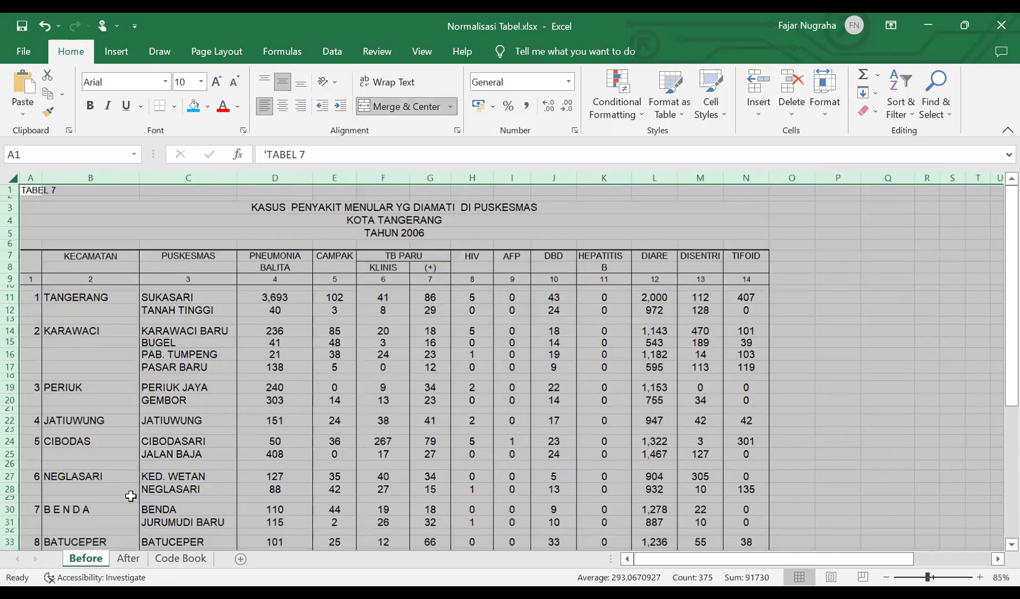
Step: Compare the original TABEL 7 puskesmas data on the Before sheet with the kecamatan-level table on the After sheet
left_click(128, 558)
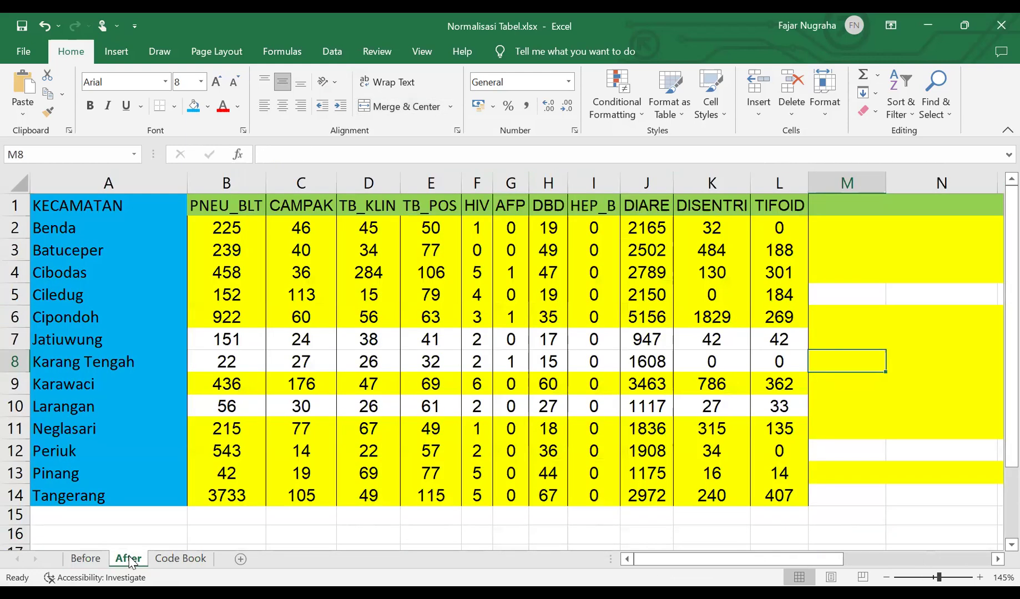
left_click(107, 561)
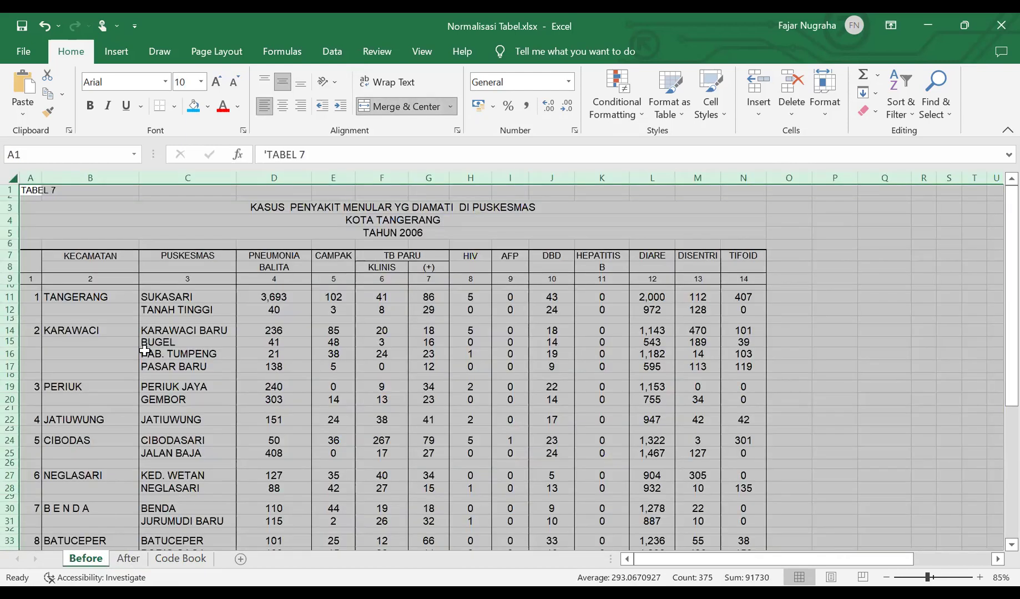
left_click(175, 232)
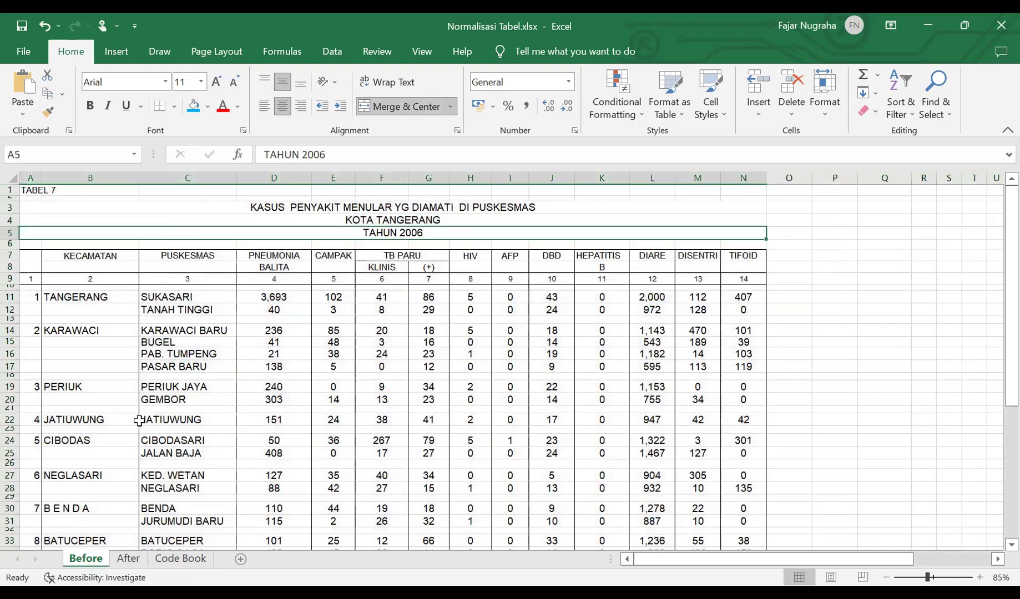
left_click(129, 558)
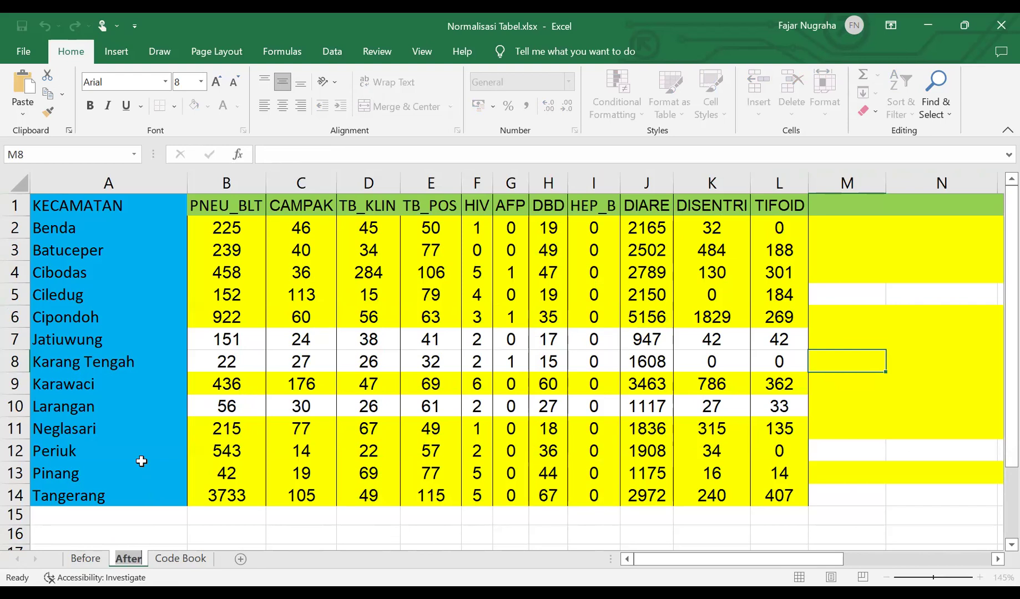
left_click(103, 559)
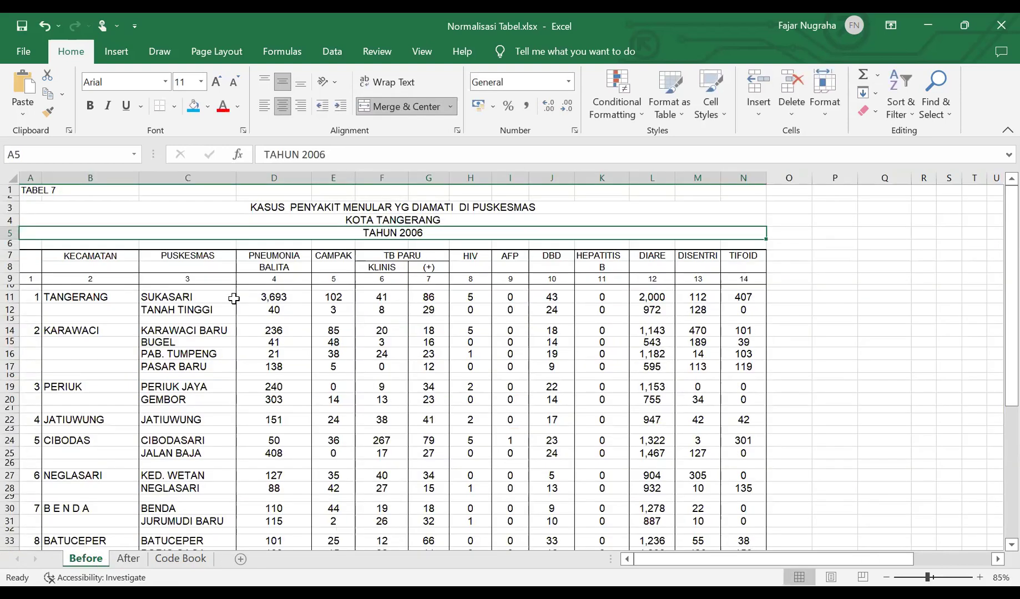
left_click(126, 561)
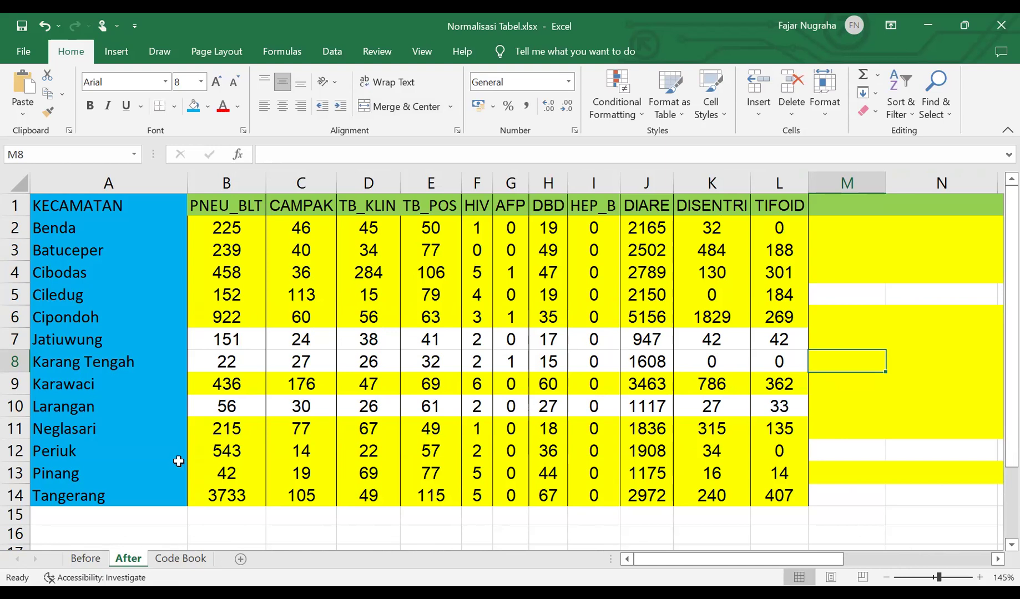
left_click(86, 558)
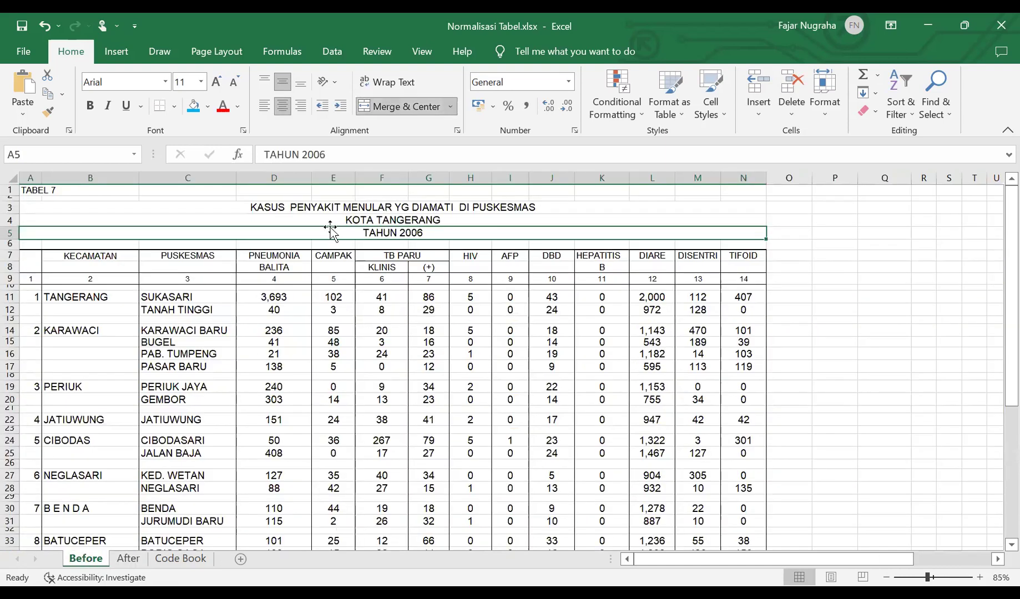
scroll(373, 212, "down", 9)
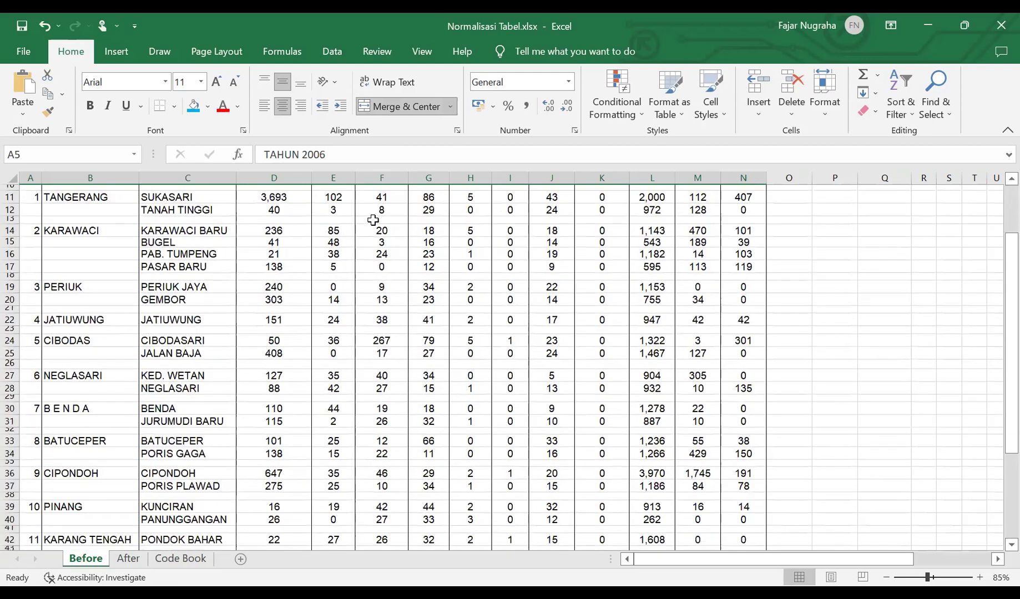
scroll(182, 412, "up", 9)
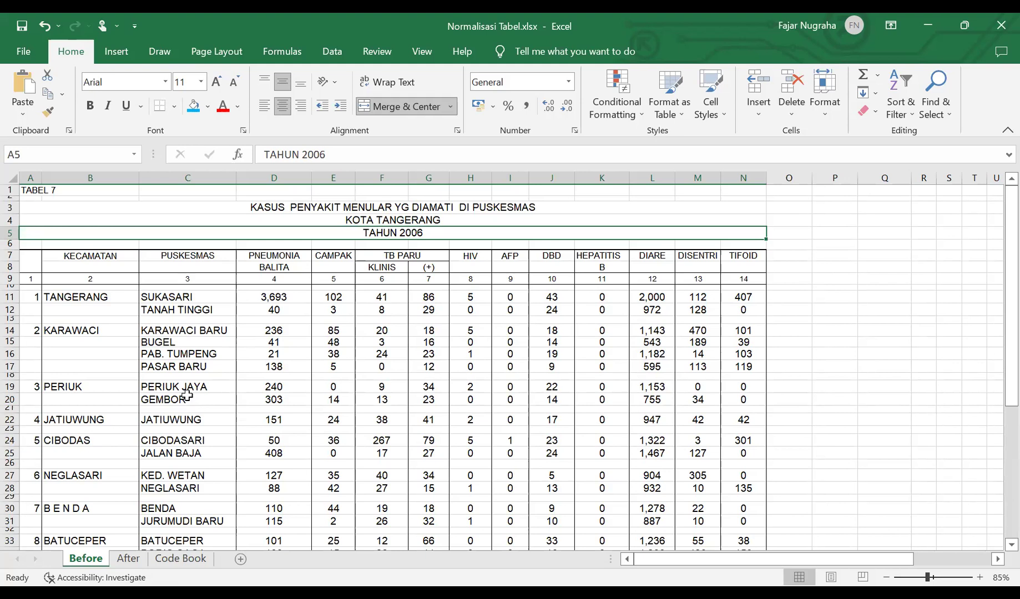
left_click(128, 558)
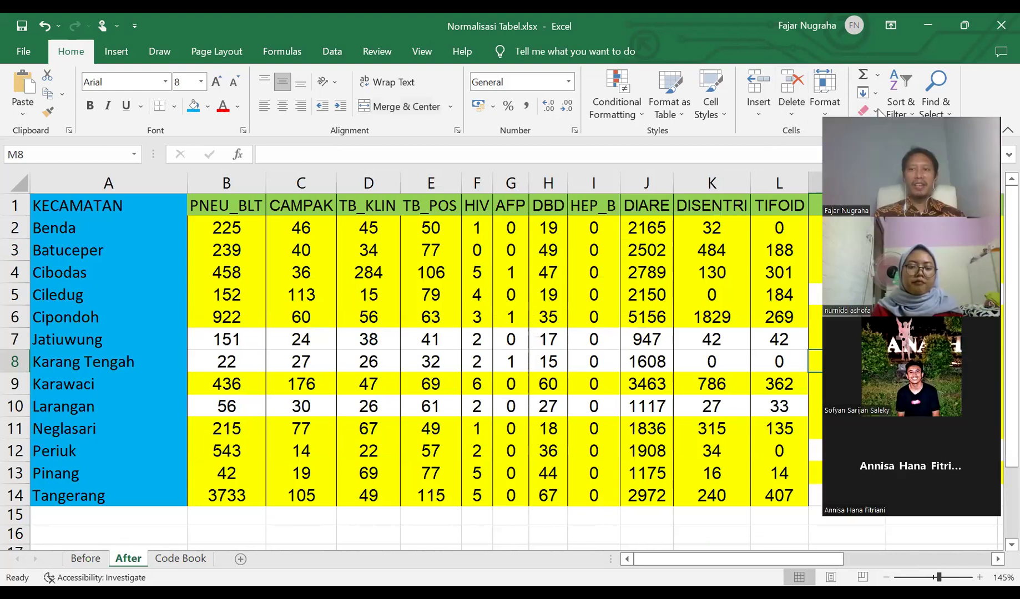
left_click(659, 289)
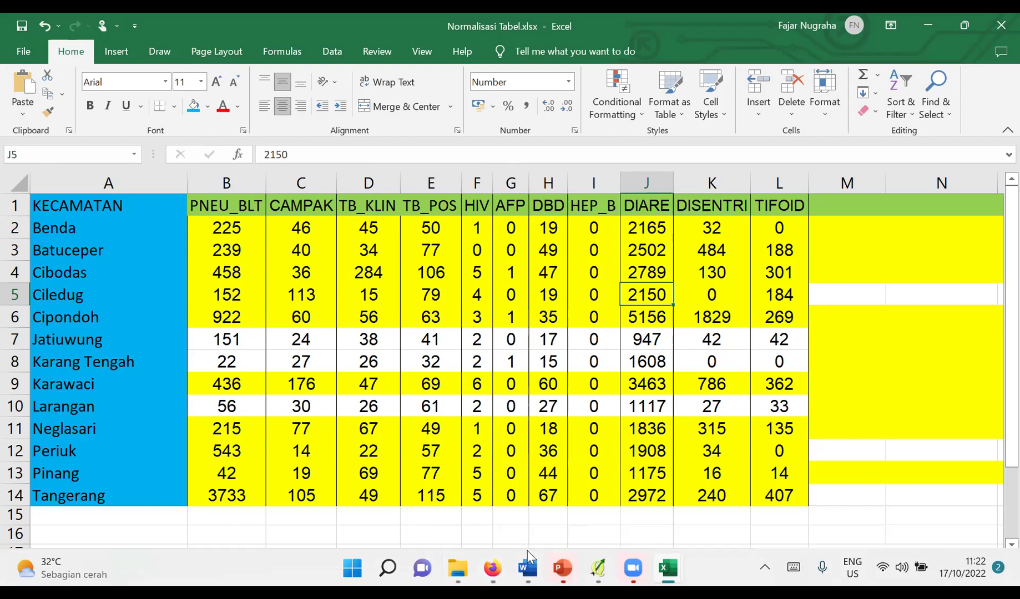
mouse_move(563, 567)
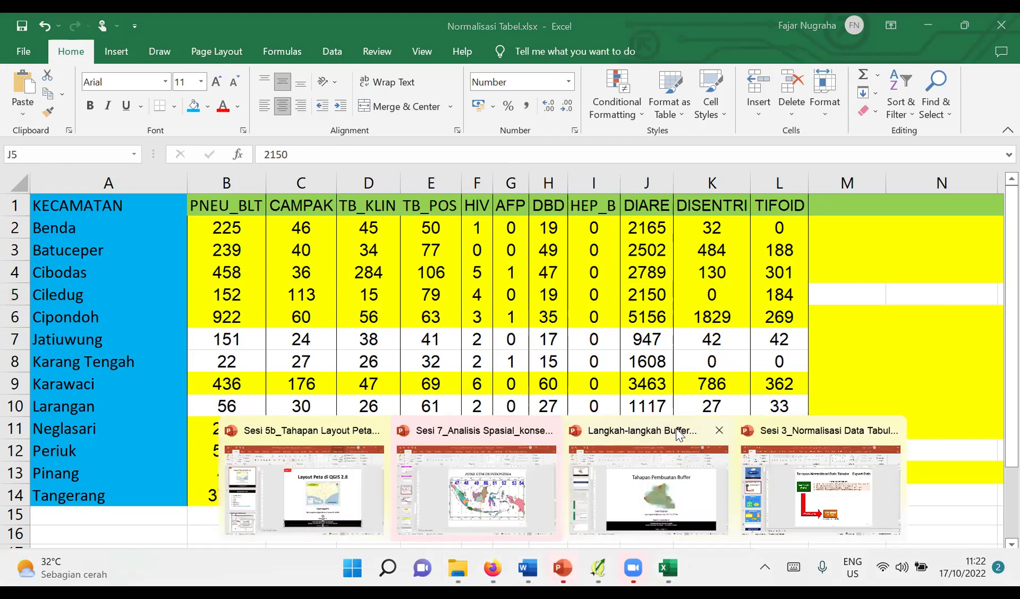
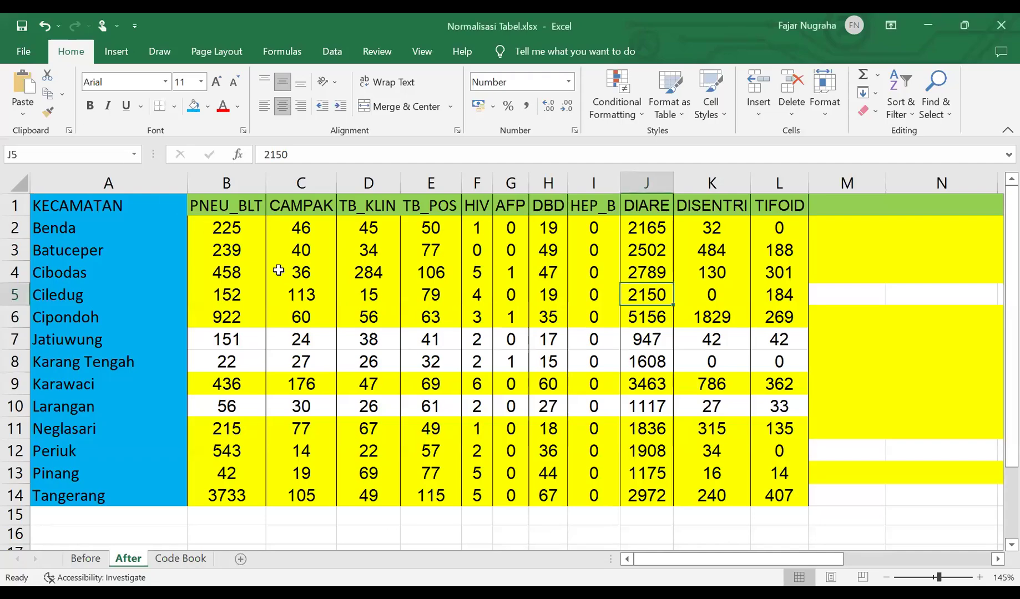
left_click(300, 273)
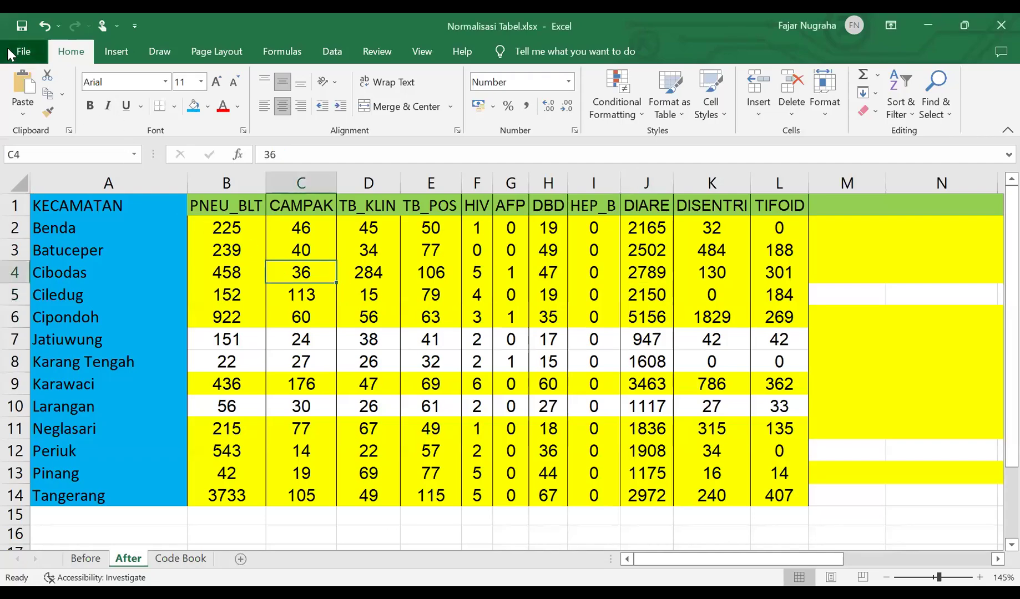
Step: Save the After sheet as Normalisasi Tabel.csv in D:\GIS UMJ 2022 Epid\Tabular, using CSV (Comma delimited) format and only the active sheet
left_click(17, 50)
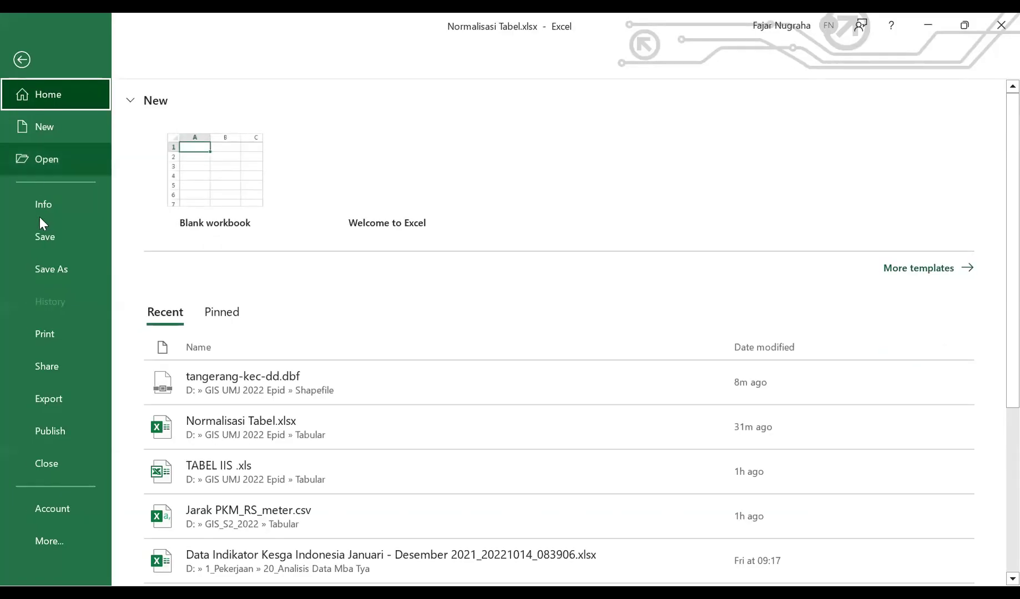
left_click(47, 266)
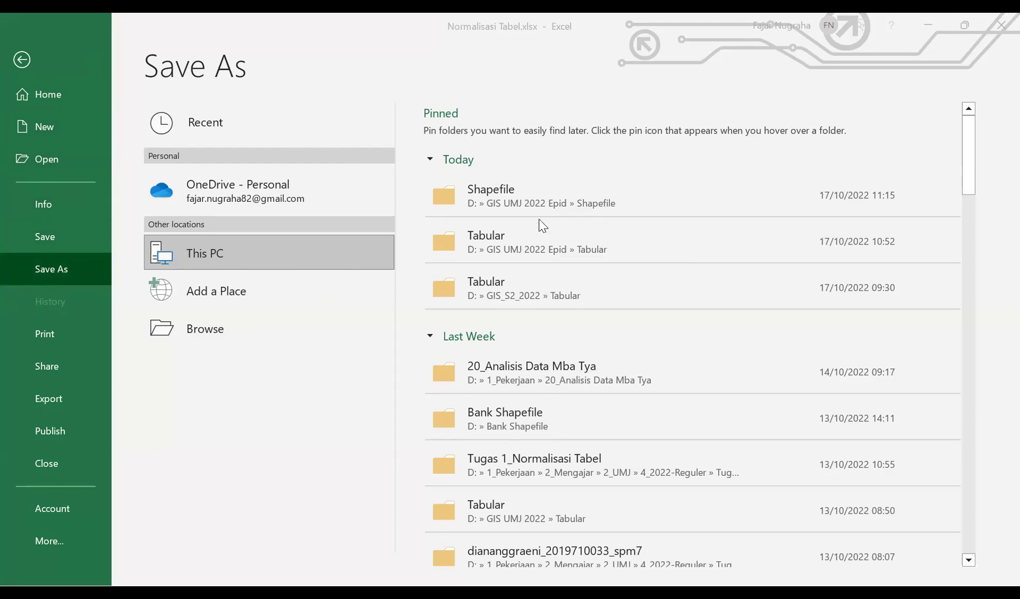
left_click(554, 236)
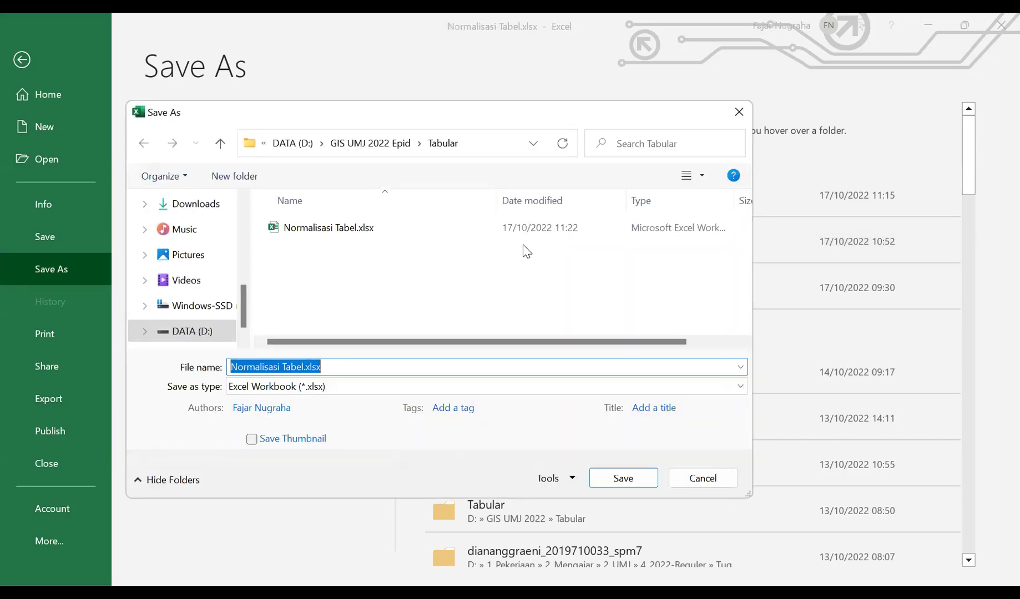
left_click(325, 386)
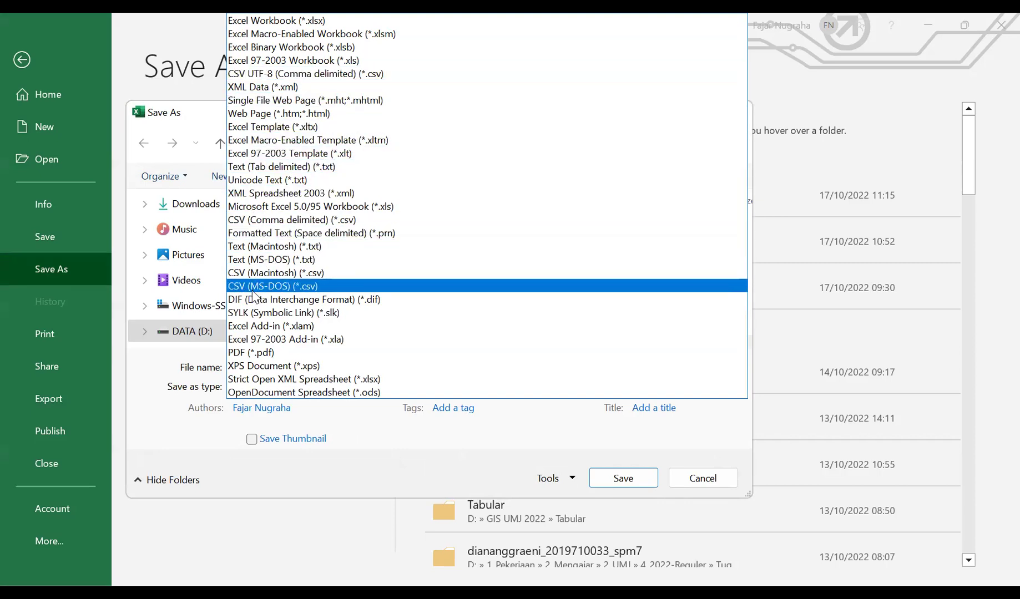
left_click(265, 219)
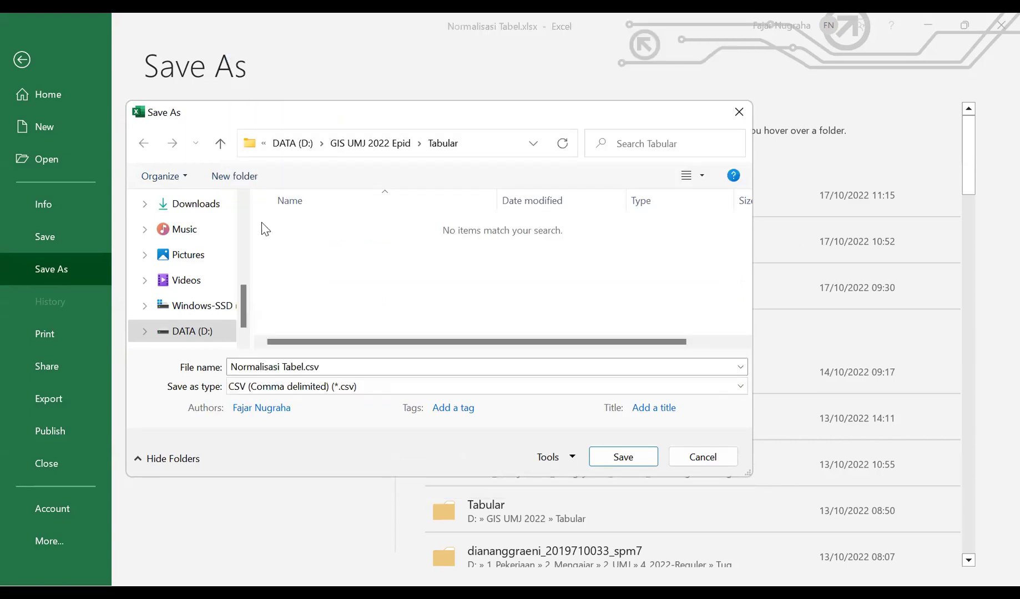
left_click(340, 370)
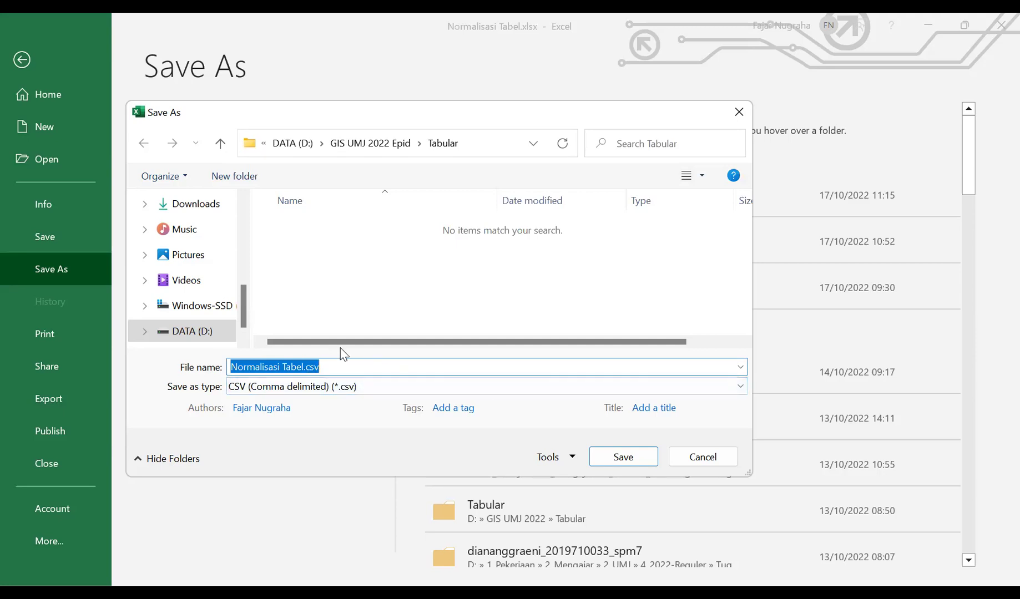
left_click(624, 457)
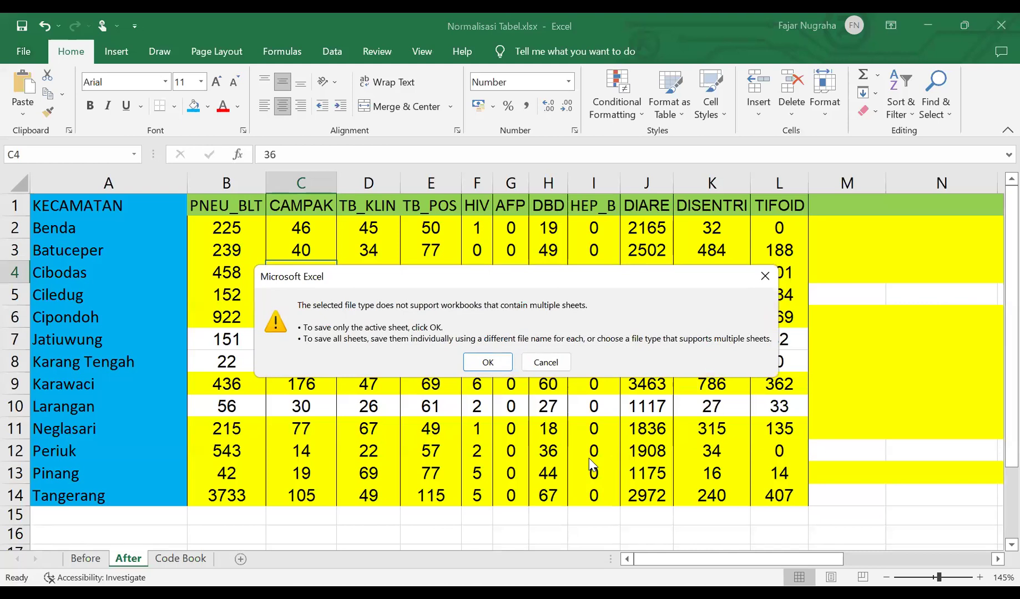
left_click(492, 365)
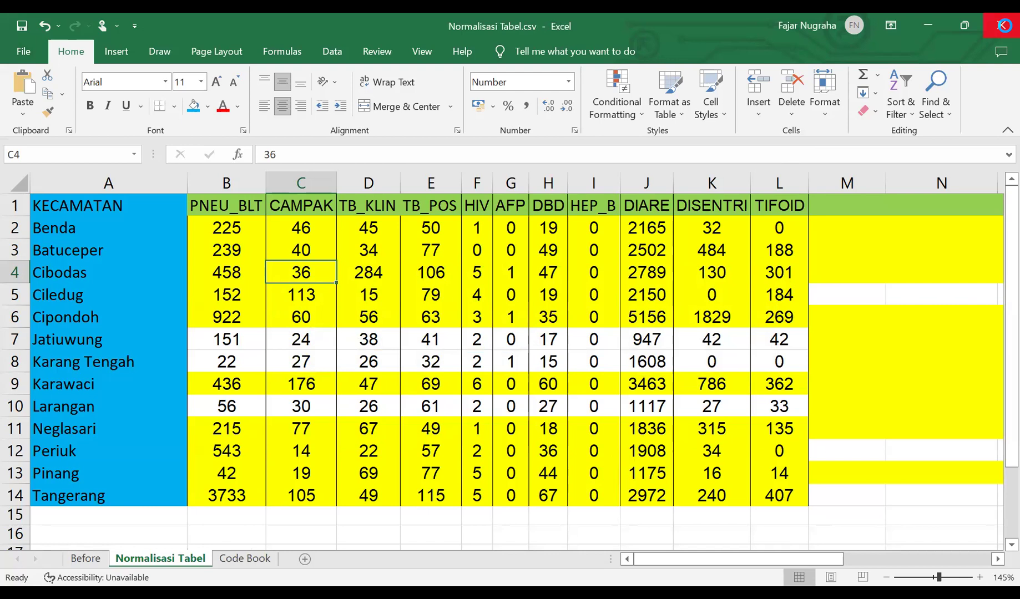
Step: Close Normalisasi Tabel.csv, tangerang-kec-dd.dbf without saving its changes, and the empty Book2 workbook
left_click(999, 26)
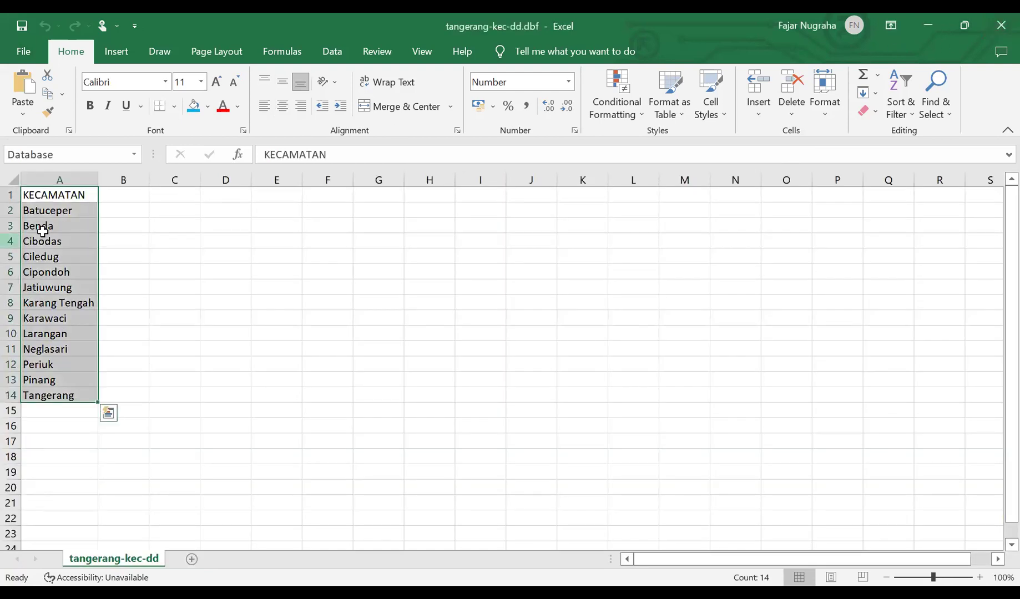
left_click(992, 34)
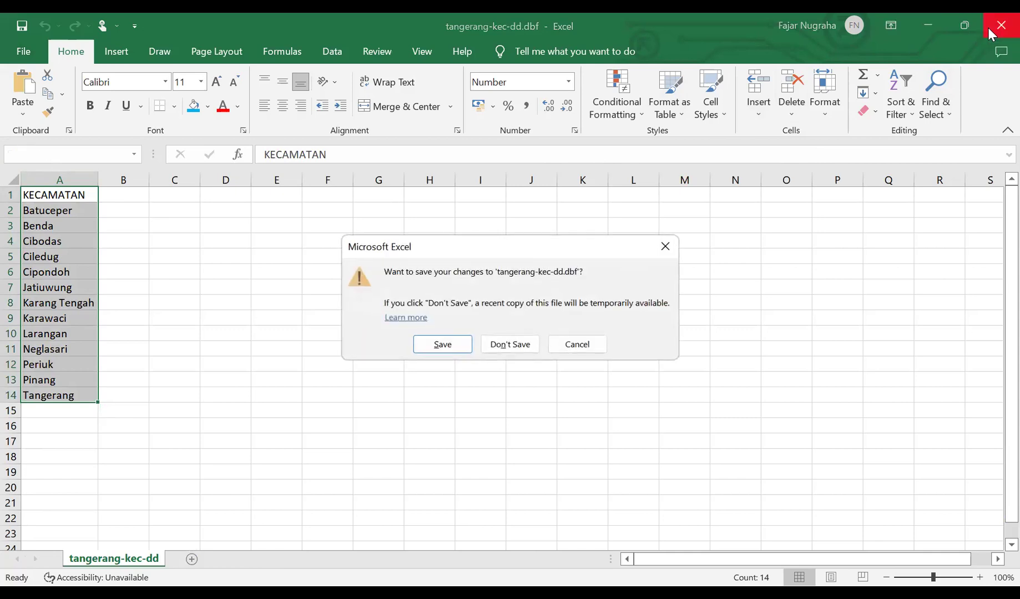
left_click(515, 352)
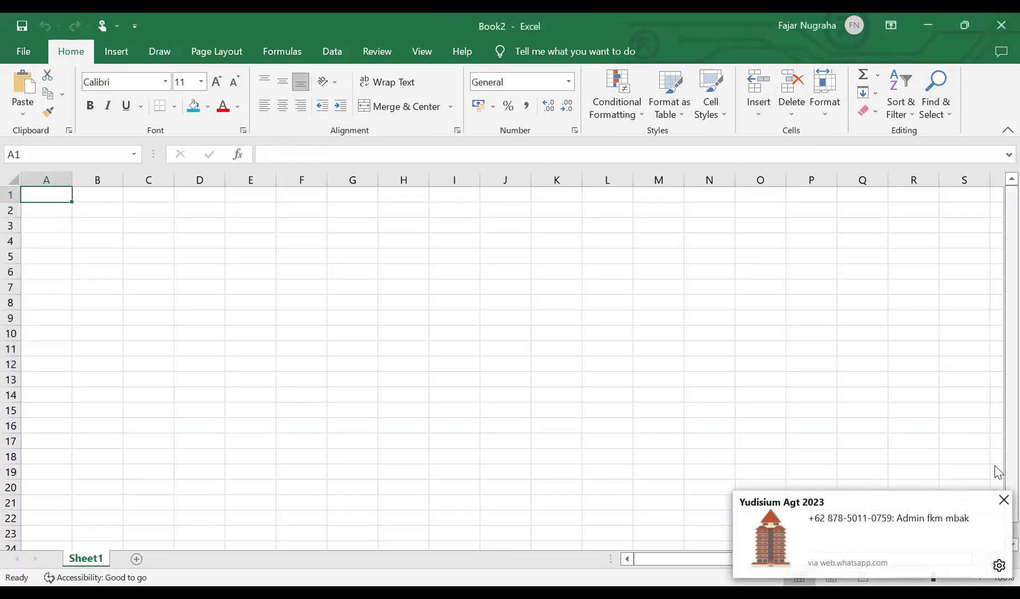
left_click(1003, 500)
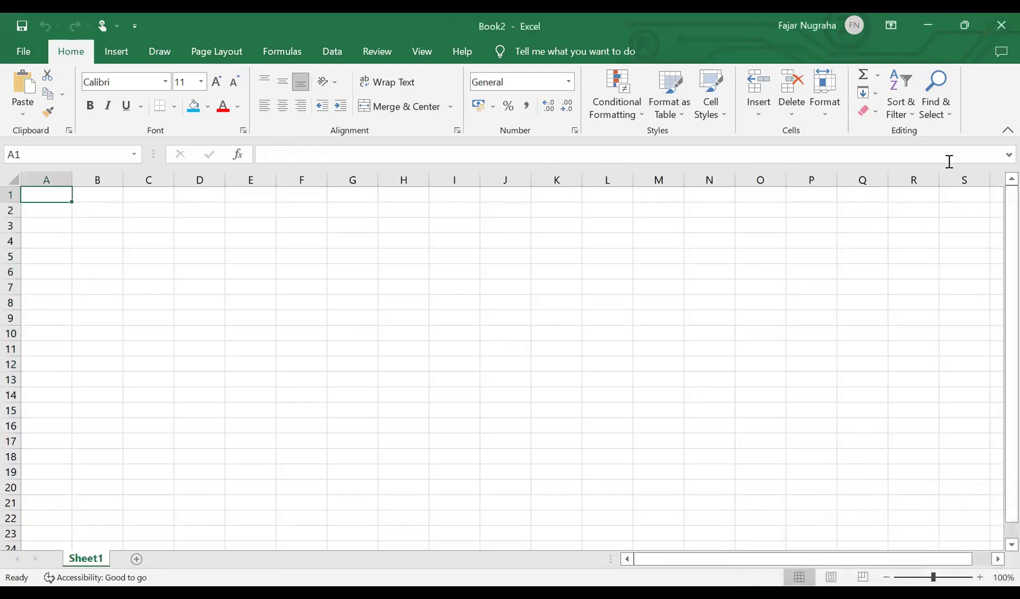
left_click(989, 20)
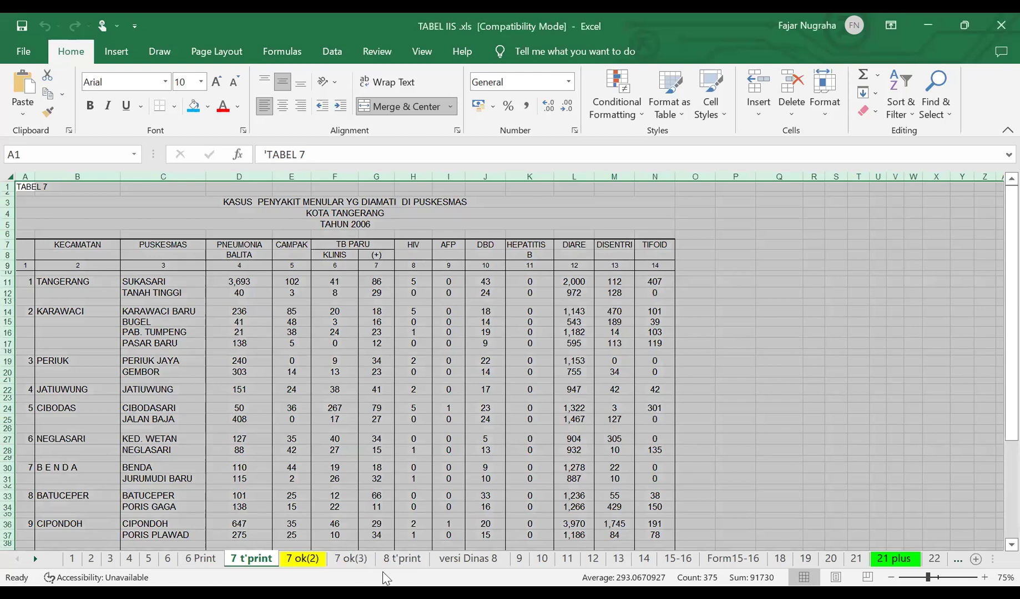
Step: Search Windows for qgis and launch QGIS Desktop 2.8.1
key("super+s")
type("q")
type("gis")
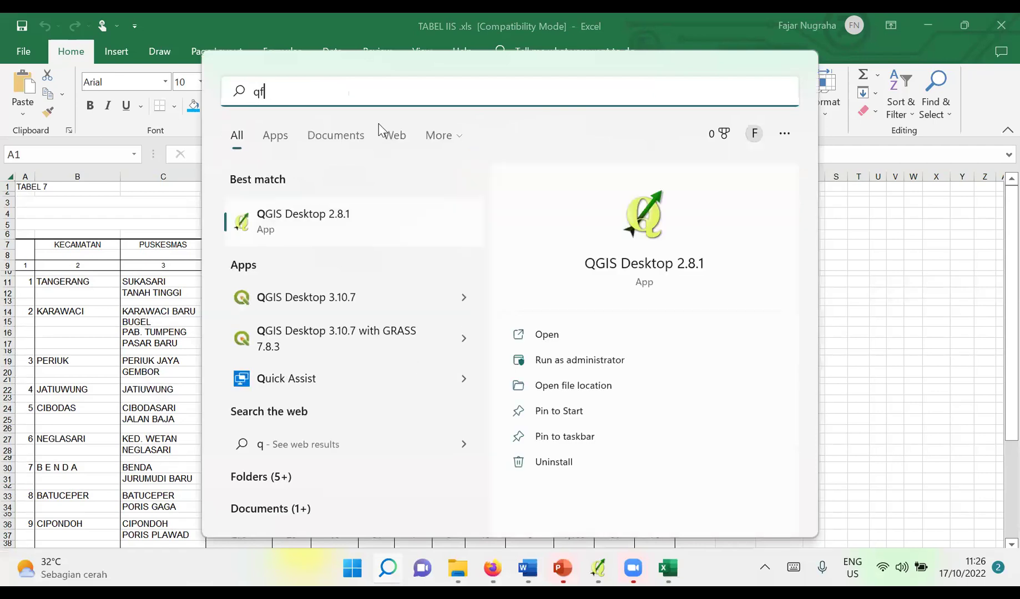
key("BackSpace")
key("BackSpace")
key("BackSpace")
type("gis")
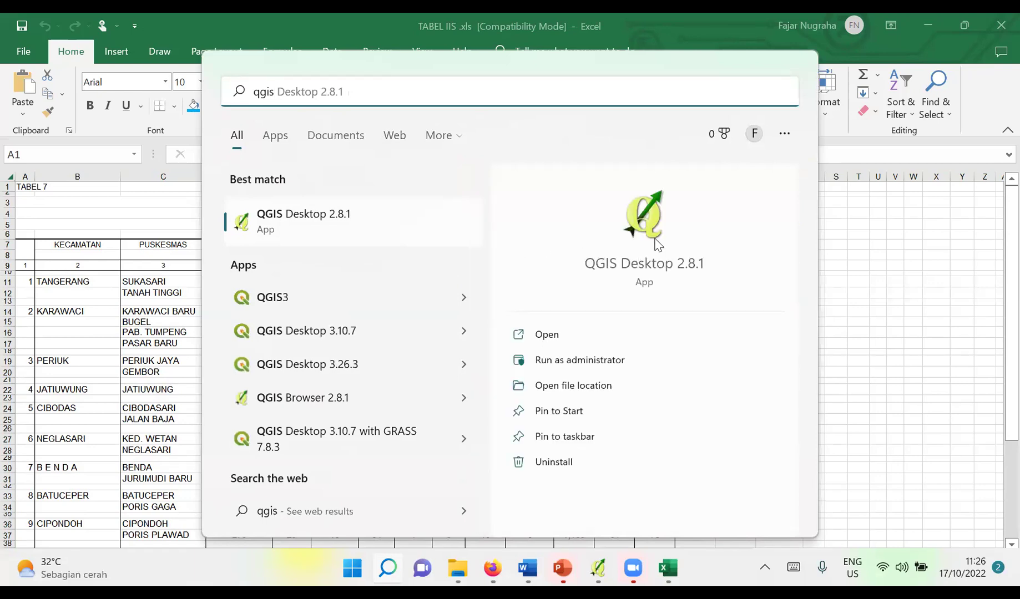
left_click(657, 243)
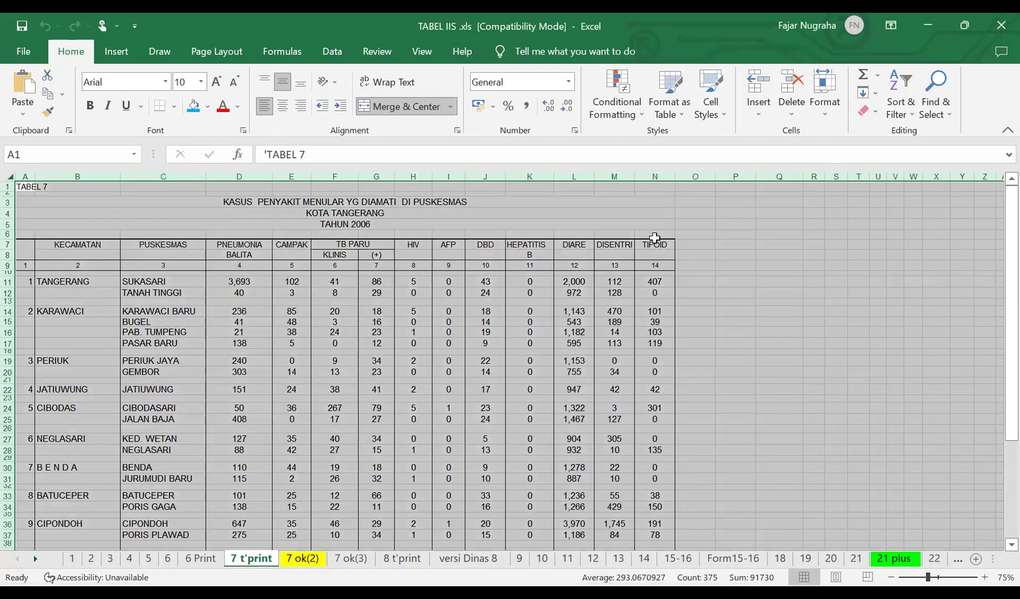
left_click(999, 579)
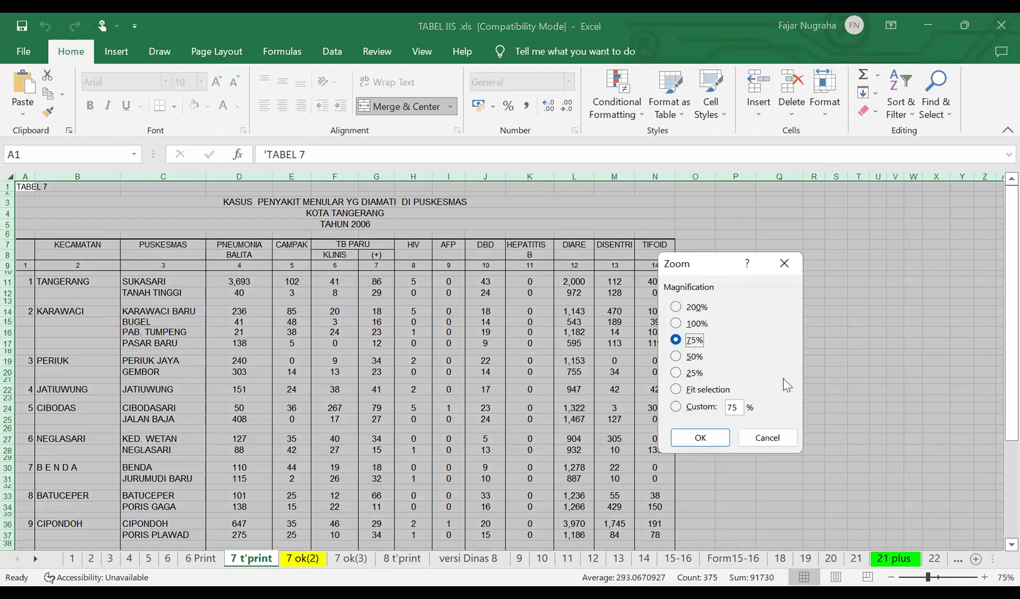
left_click(785, 264)
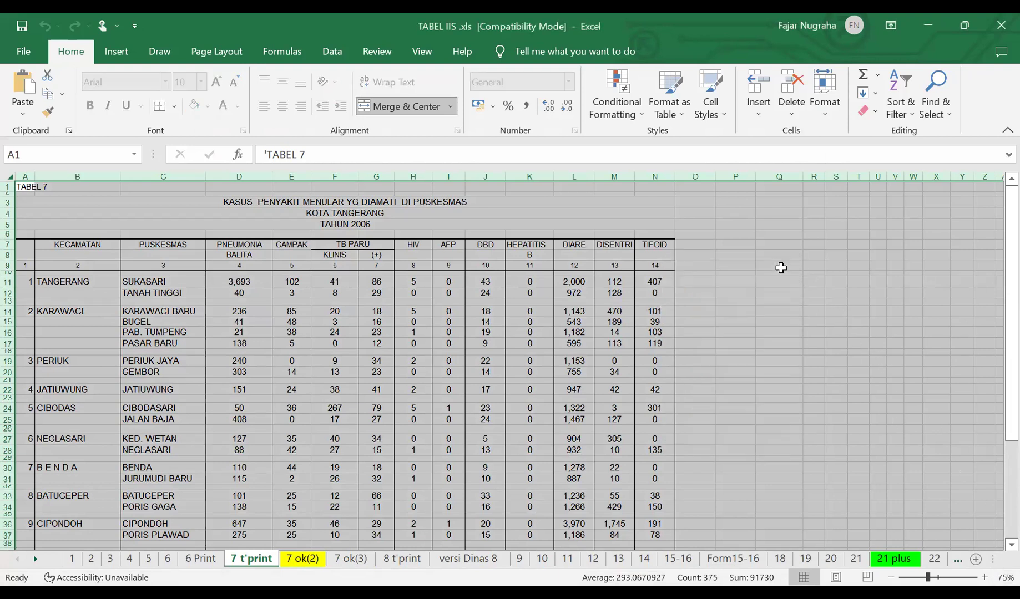
left_click(668, 569)
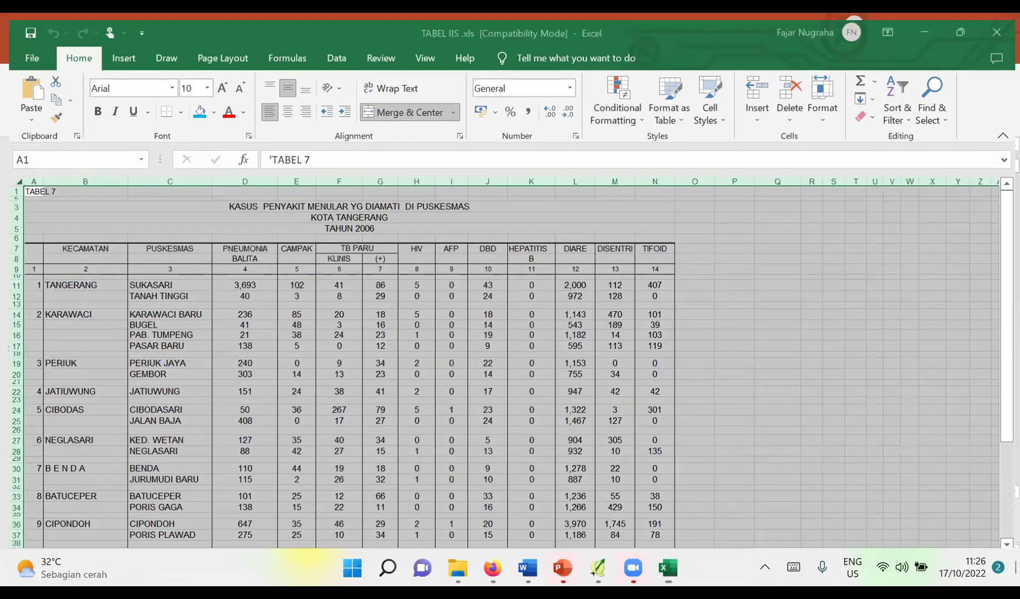
Step: Switch to QGIS 2.8.1, return to the beginning of the Browser folder tree and dismiss the incoming message notifications
left_click(603, 572)
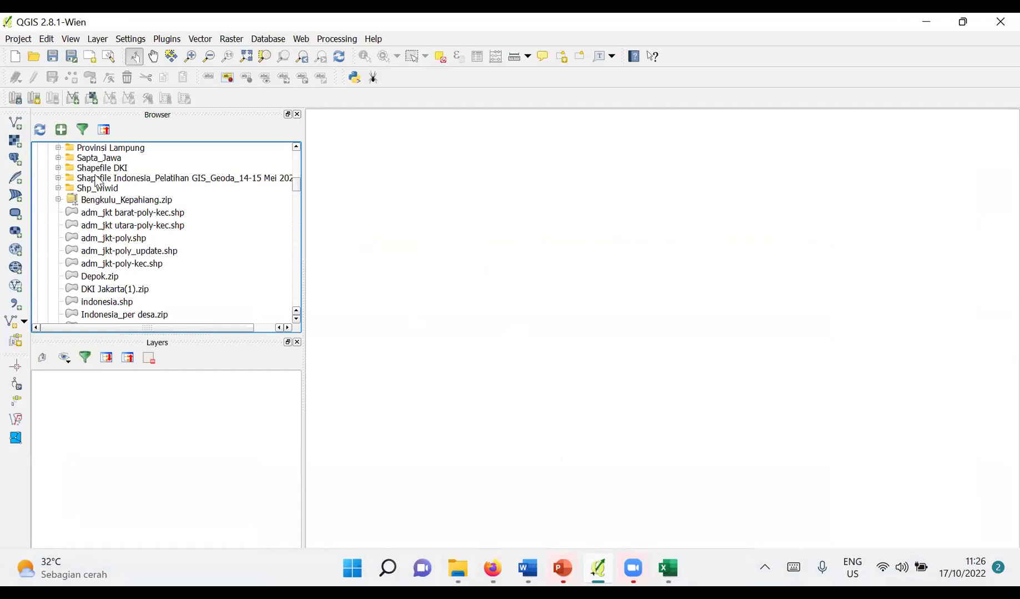
scroll(91, 159, "up", 10)
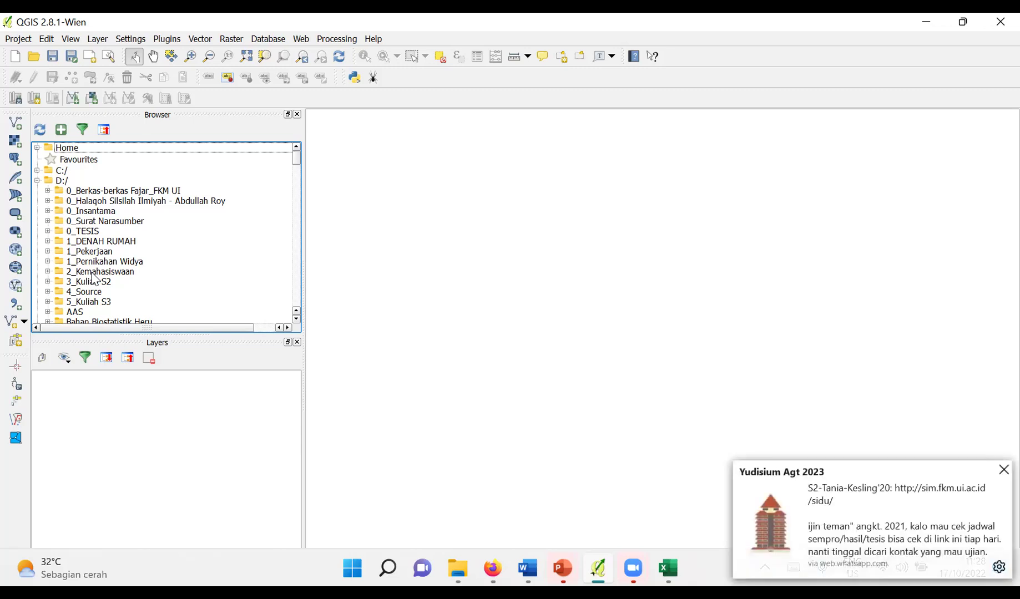
left_click(1004, 470)
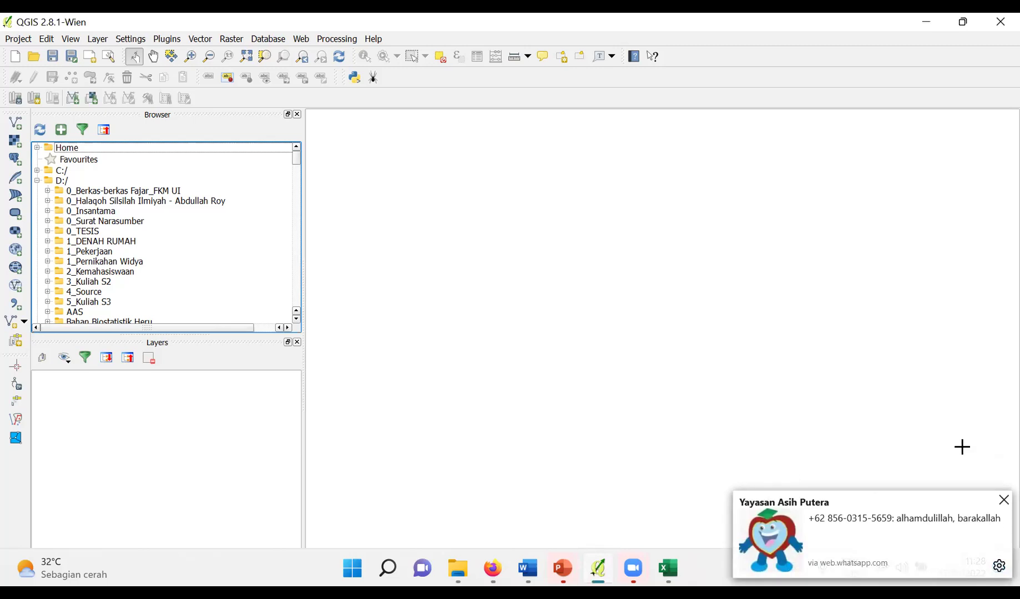
left_click(996, 500)
left_click(245, 203)
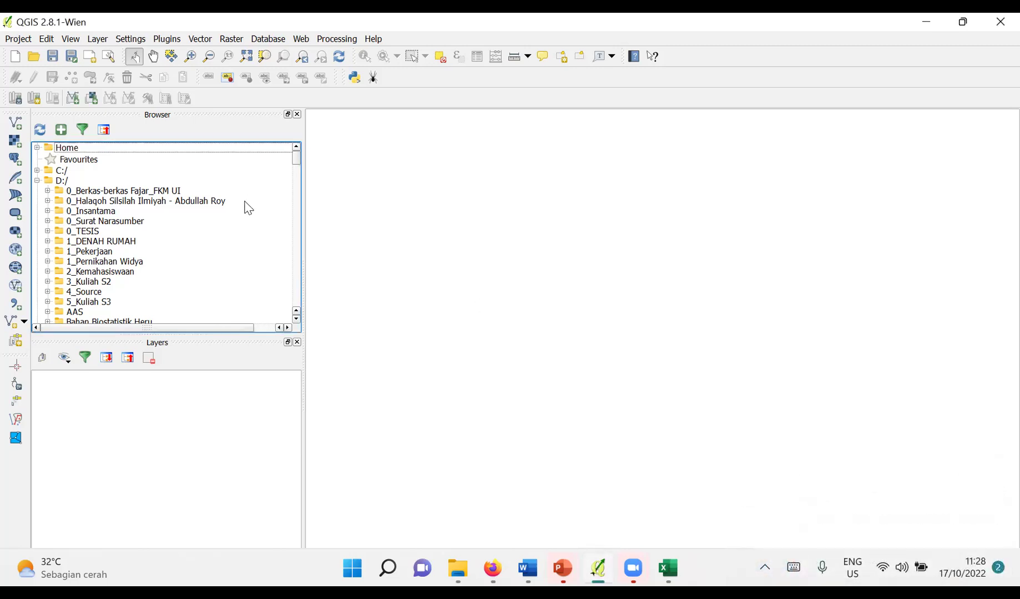
Step: Find the GIS UMJ 2022 Epid folder on D:/ in the Browser tree and expand it
scroll(201, 192, "down", 1)
scroll(188, 201, "up", 1)
scroll(118, 276, "down", 2)
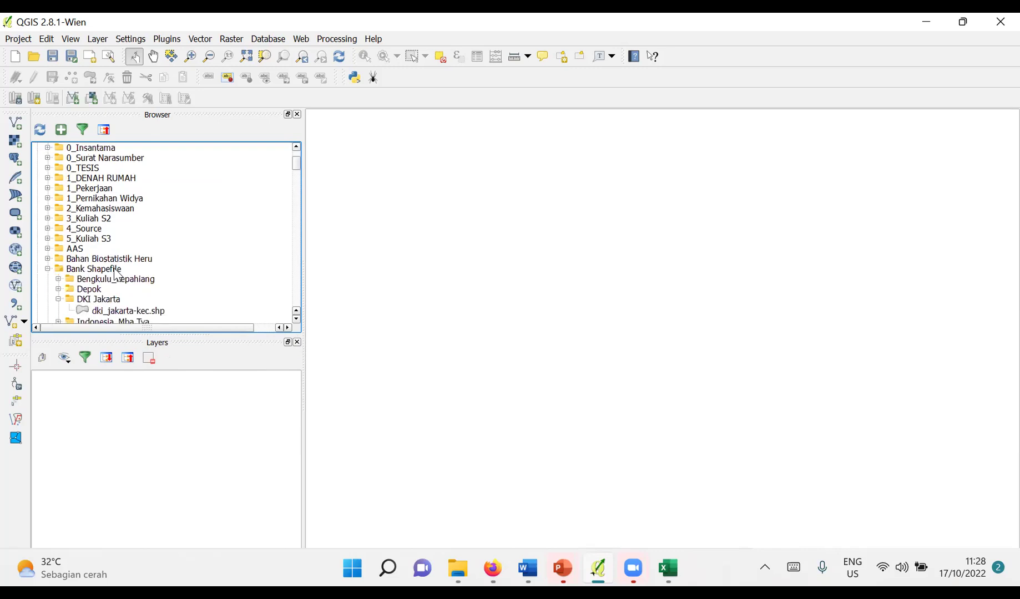
scroll(118, 276, "down", 5)
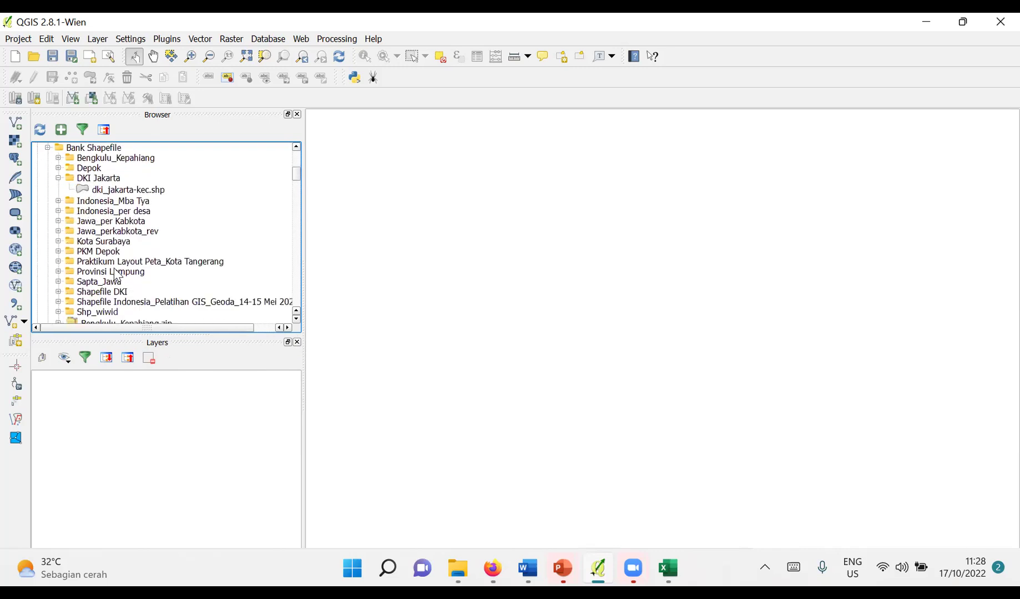
scroll(117, 276, "down", 1)
scroll(118, 276, "up", 6)
scroll(118, 275, "down", 1)
left_click(48, 238)
scroll(94, 250, "down", 2)
scroll(95, 252, "down", 3)
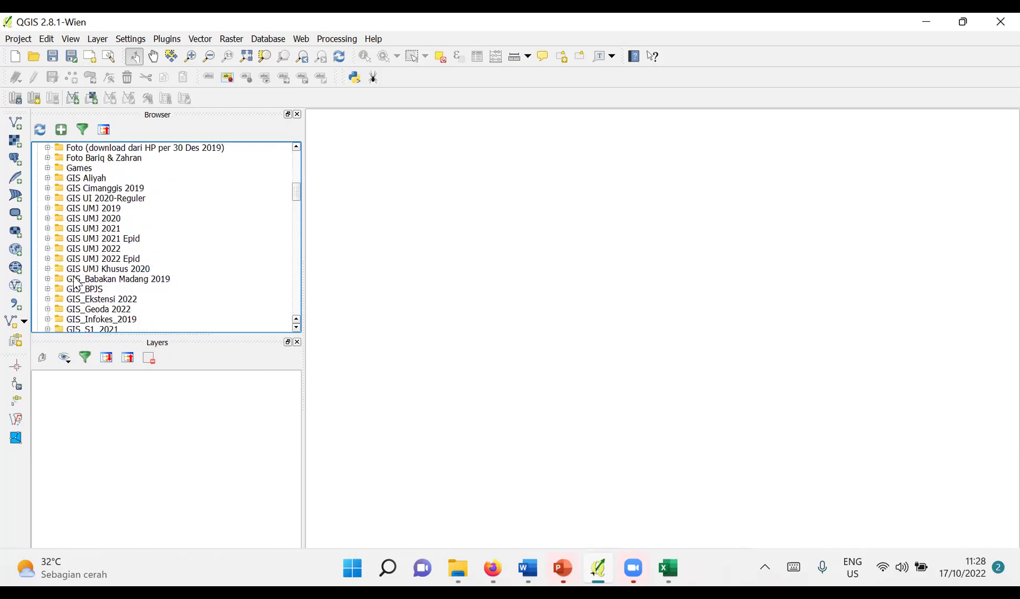
left_click(48, 259)
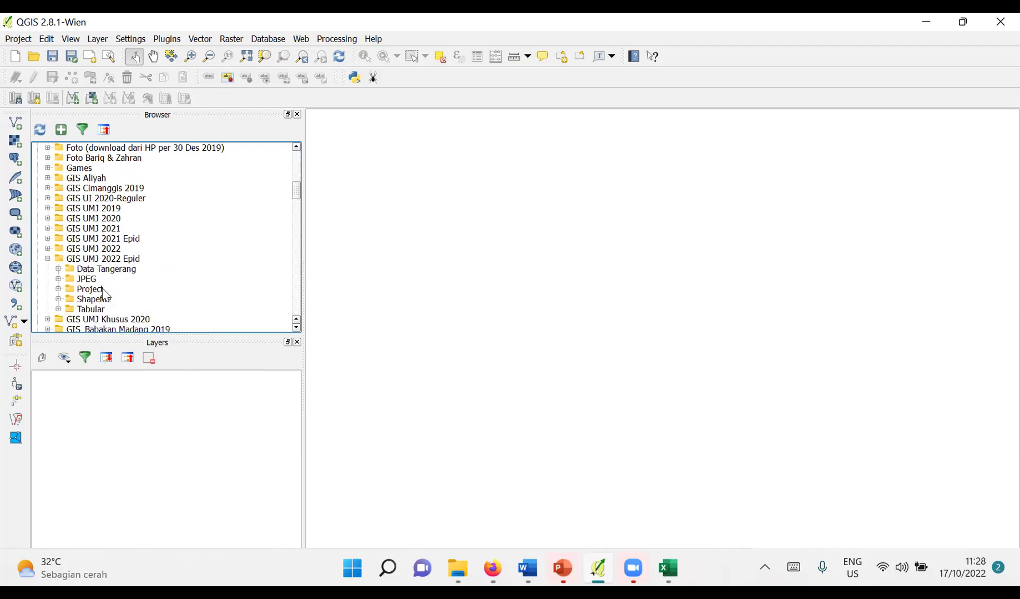
Step: Add tangerang-kec-dd.shp from the Shapefile subfolder of GIS UMJ 2022 Epid to the map
scroll(106, 295, "down", 1)
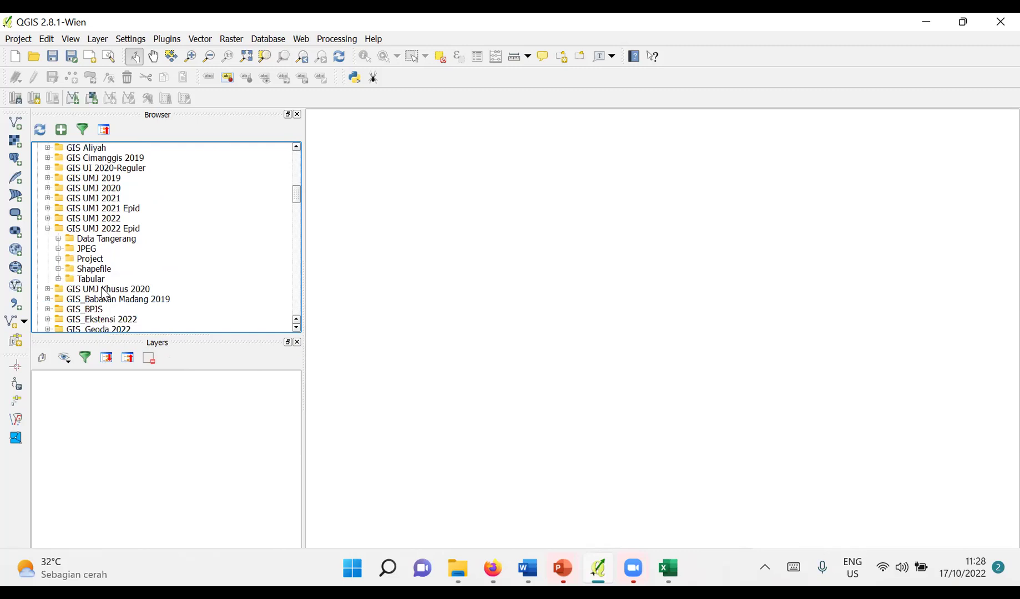
left_click(58, 269)
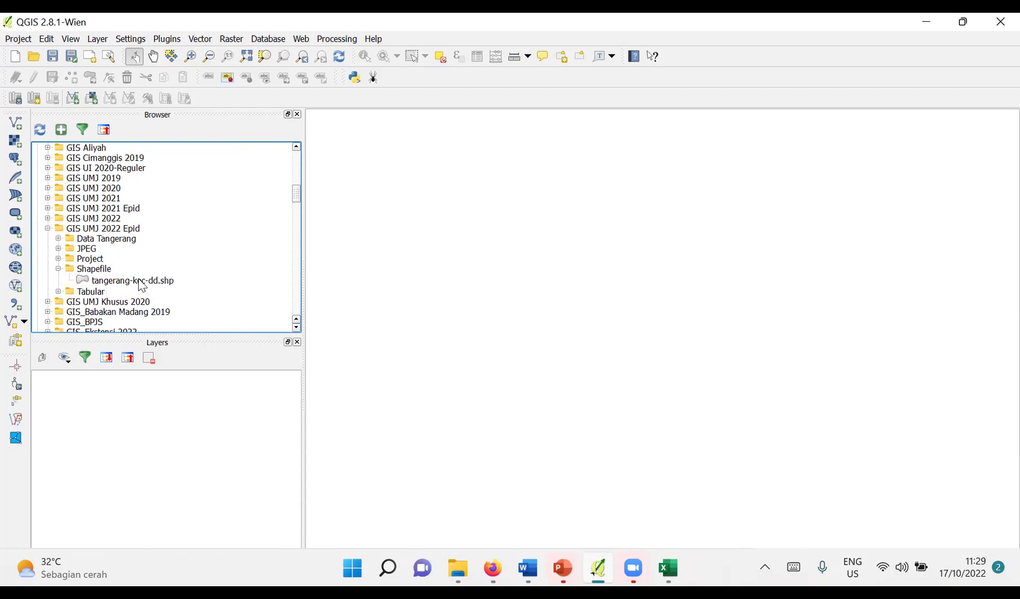
double_click(142, 281)
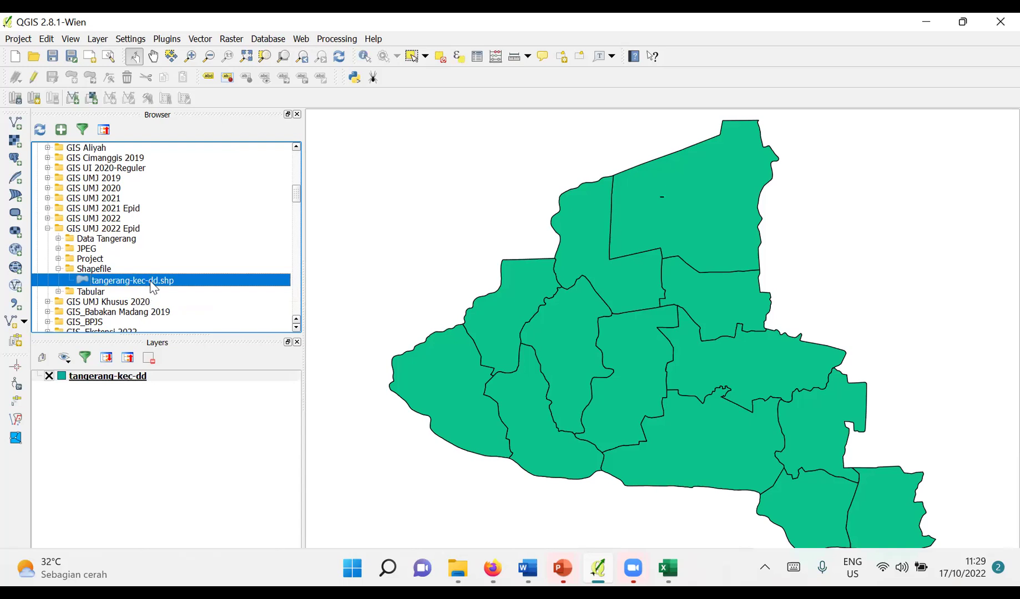
Step: Set the tangerang-kec-dd layer's coordinate reference system to the geographic system WGS 84 (EPSG:4326), filtering the list by WGS 84
left_click(156, 375)
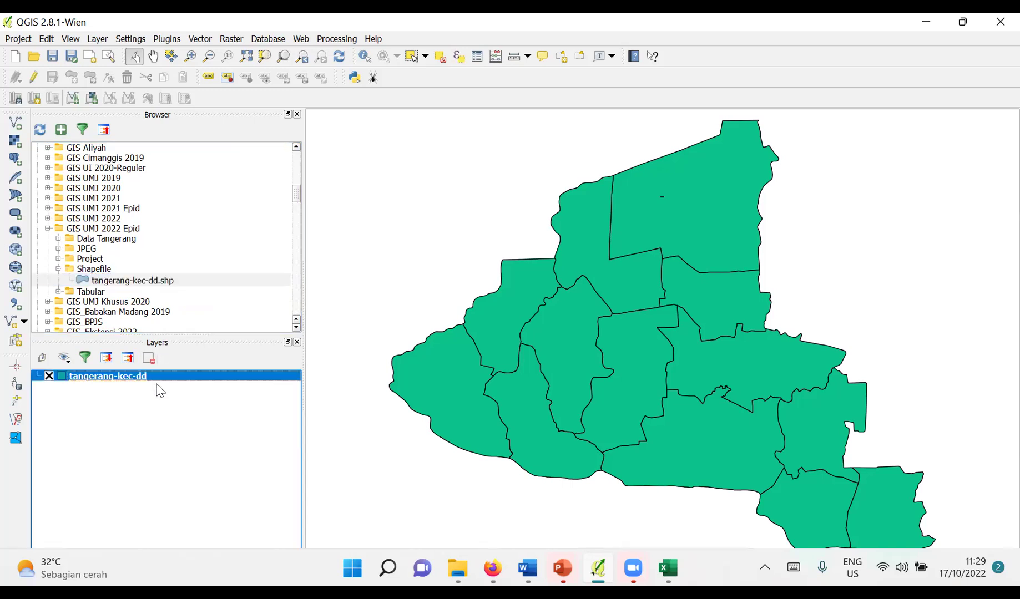
right_click(160, 380)
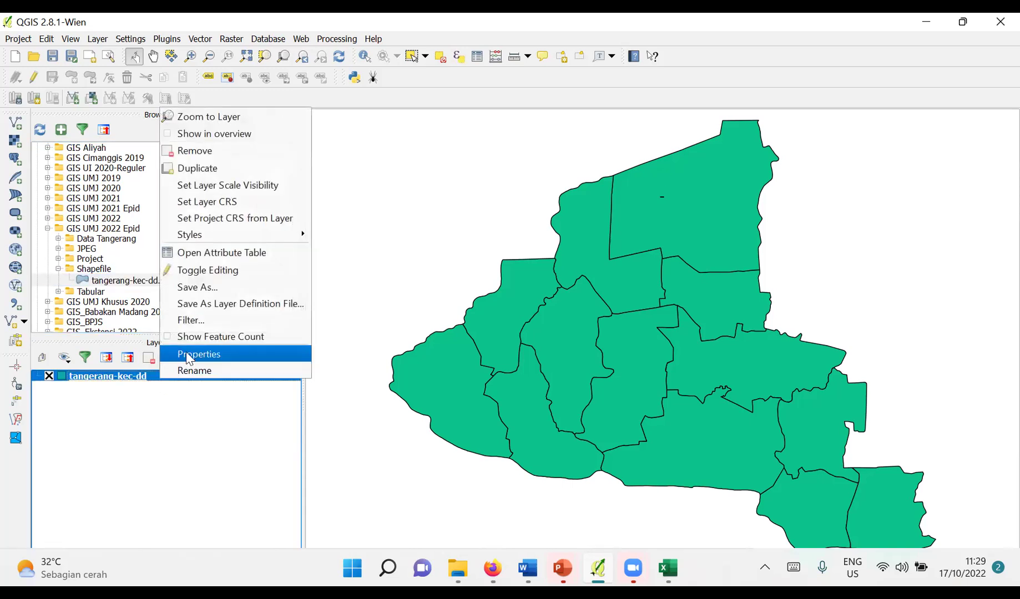
left_click(201, 203)
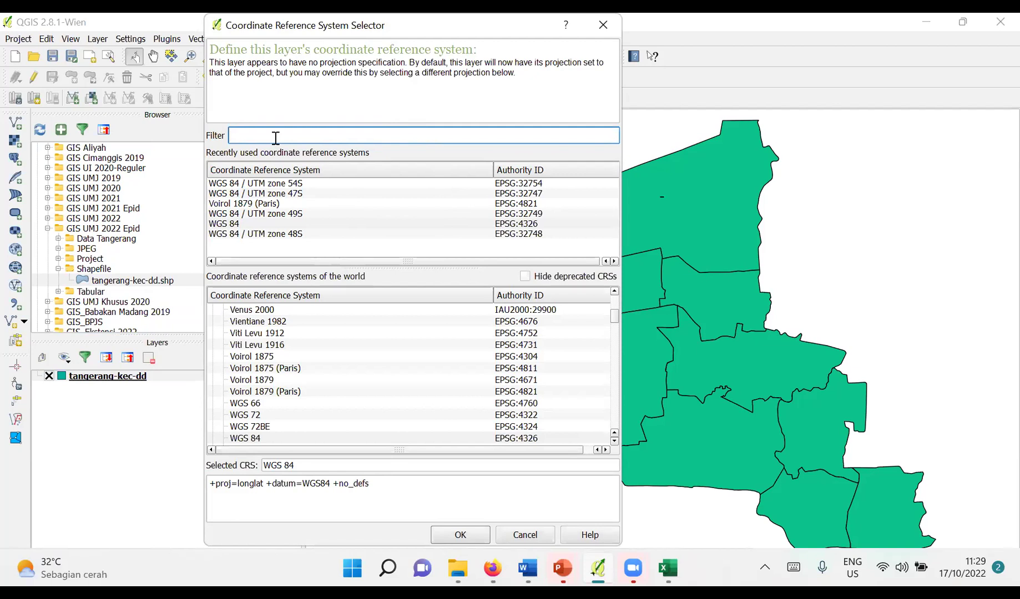
type("WGS 84")
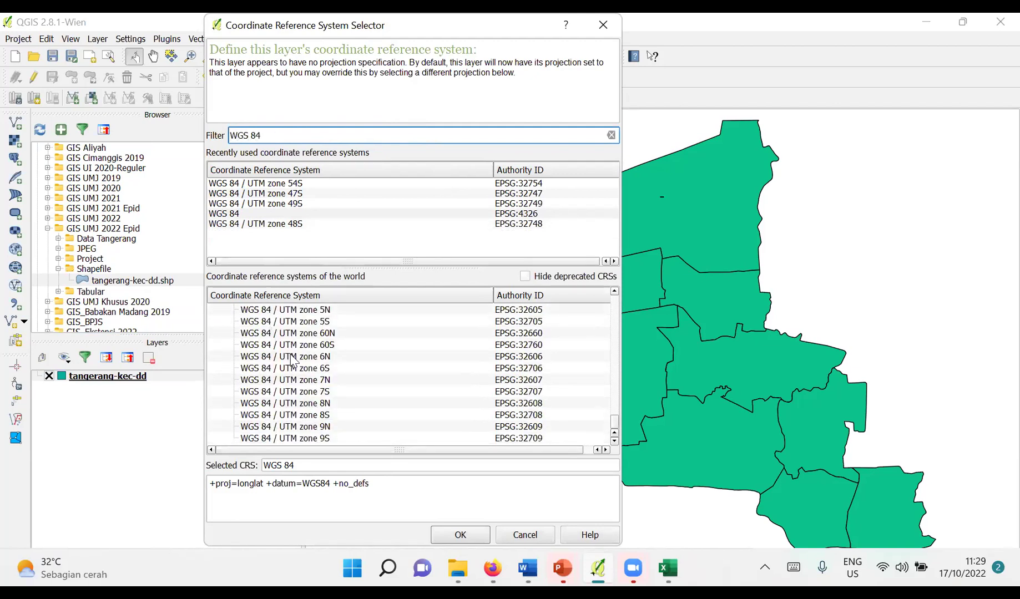
scroll(294, 361, "up", 11)
scroll(294, 361, "down", 10)
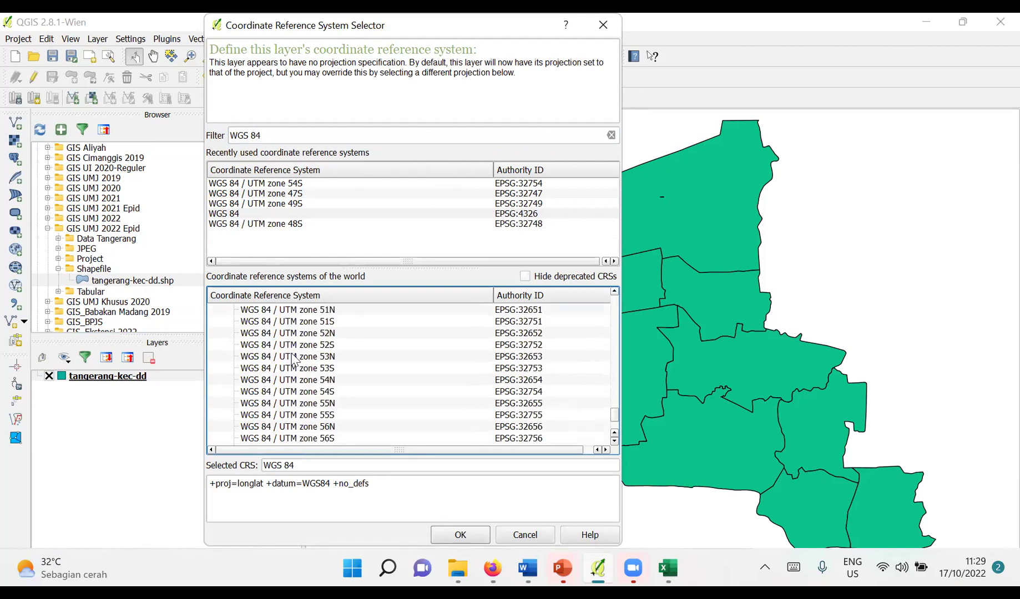
left_click_drag(614, 422, 614, 300)
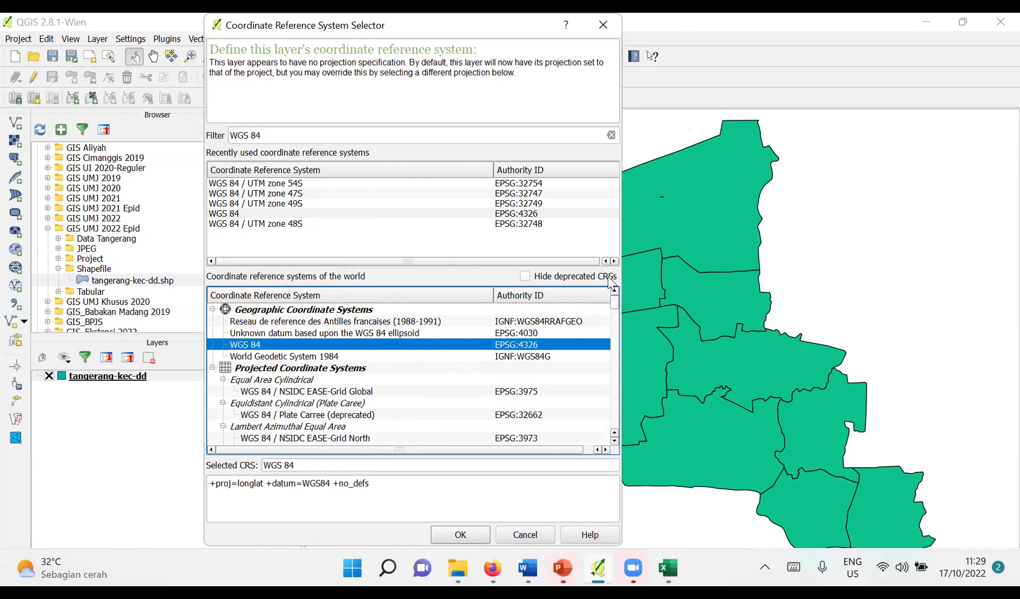
left_click(212, 368)
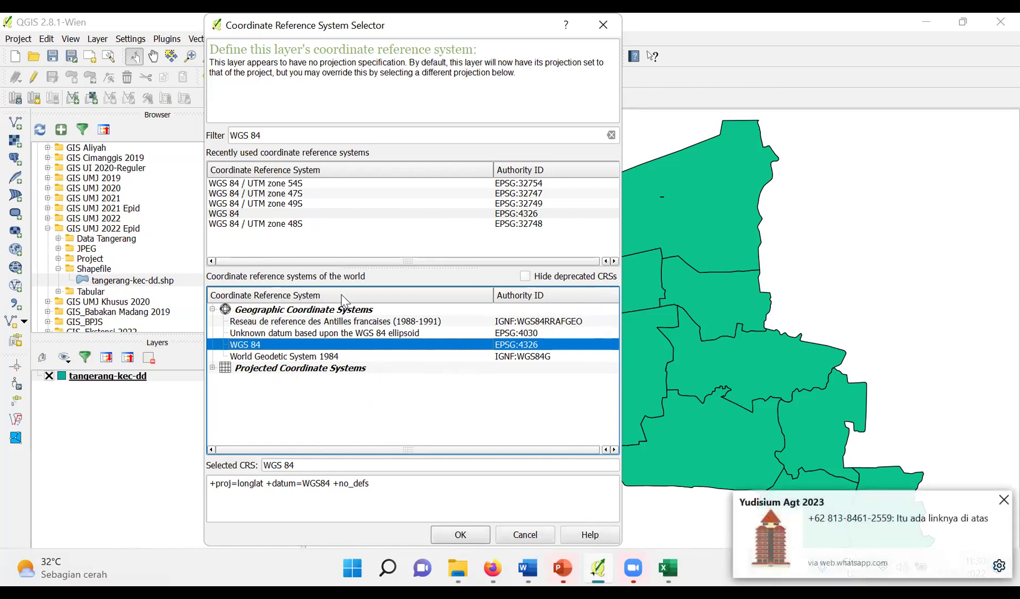
left_click(1003, 500)
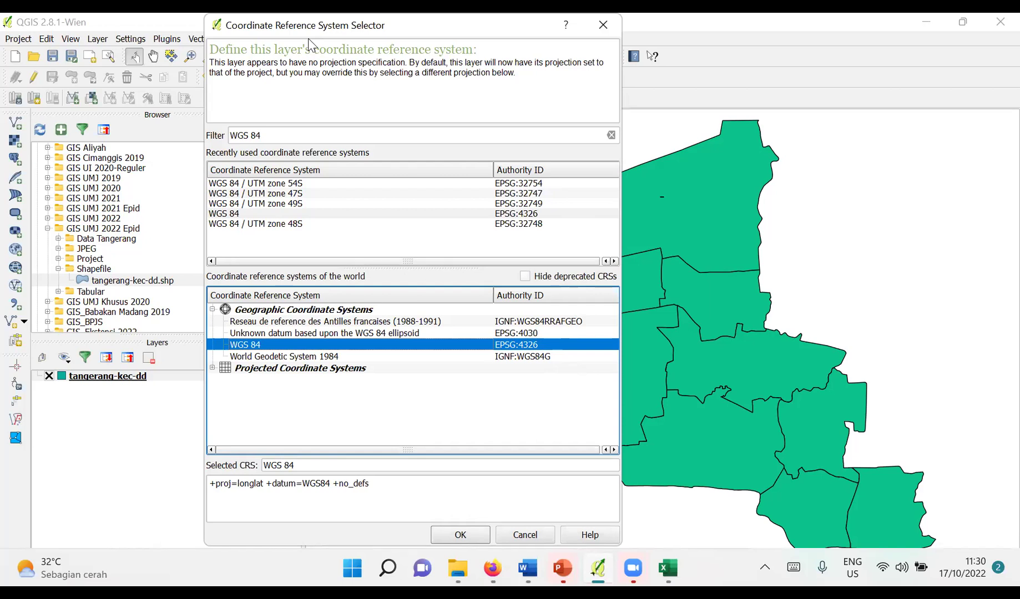
left_click(623, 146)
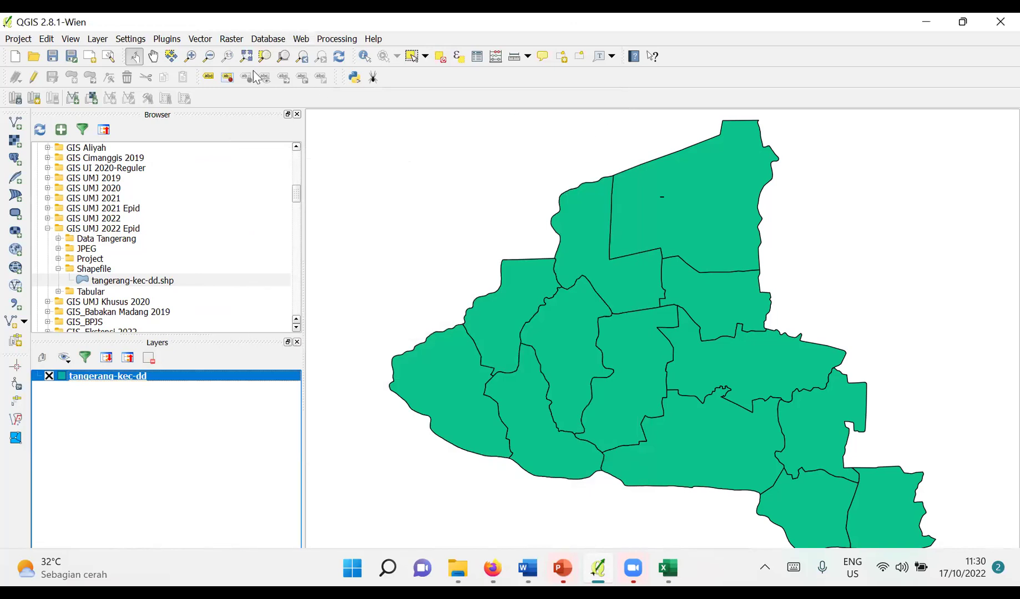
left_click(70, 40)
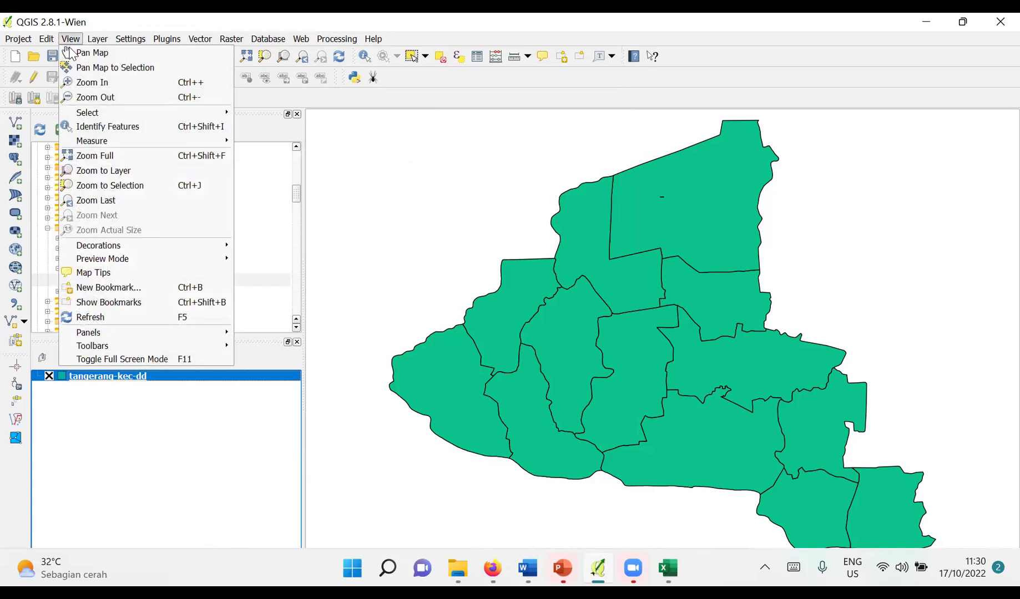
mouse_move(131, 337)
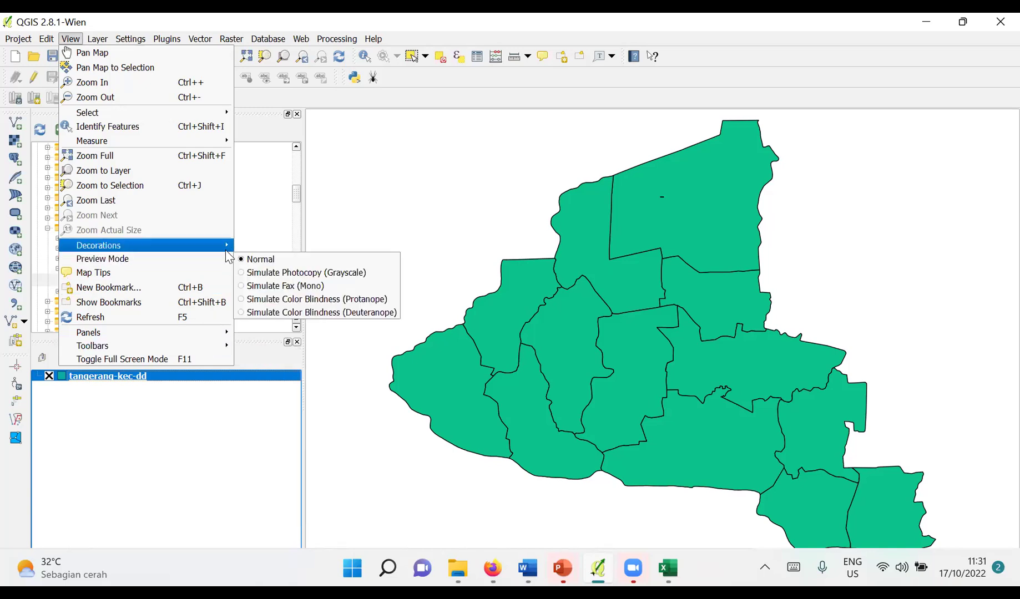
left_click(266, 107)
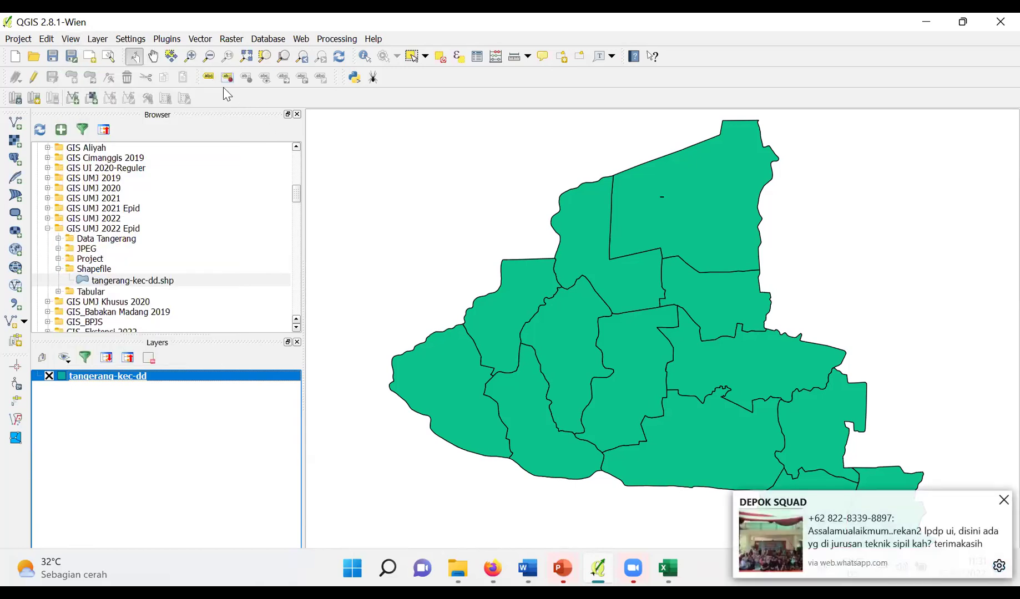
left_click(1004, 501)
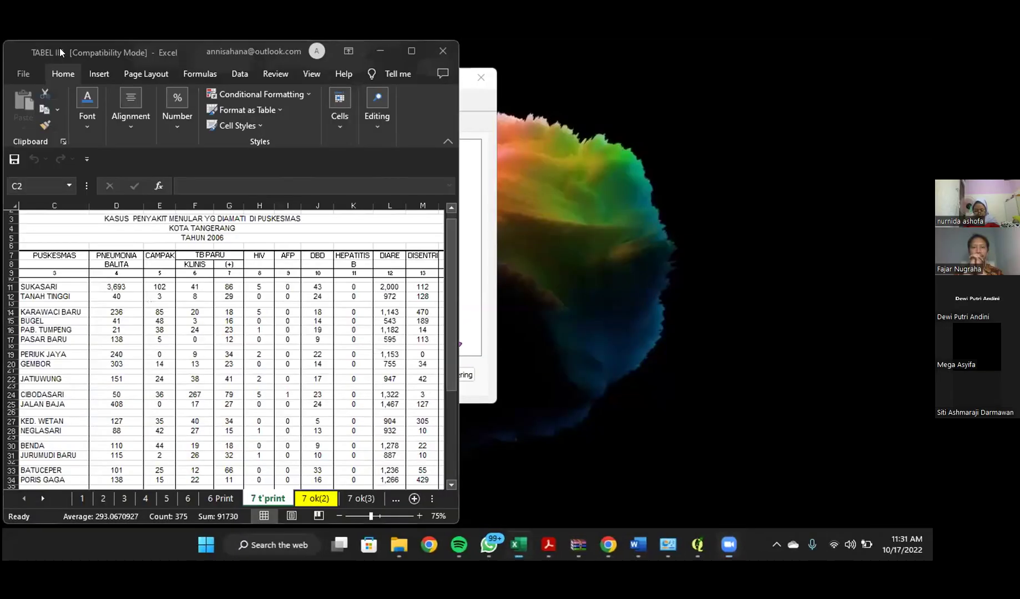
Step: Maximise the TABEL IIS workbook and switch to QGIS Browser to view the Tangerang shapefile preview
double_click(60, 49)
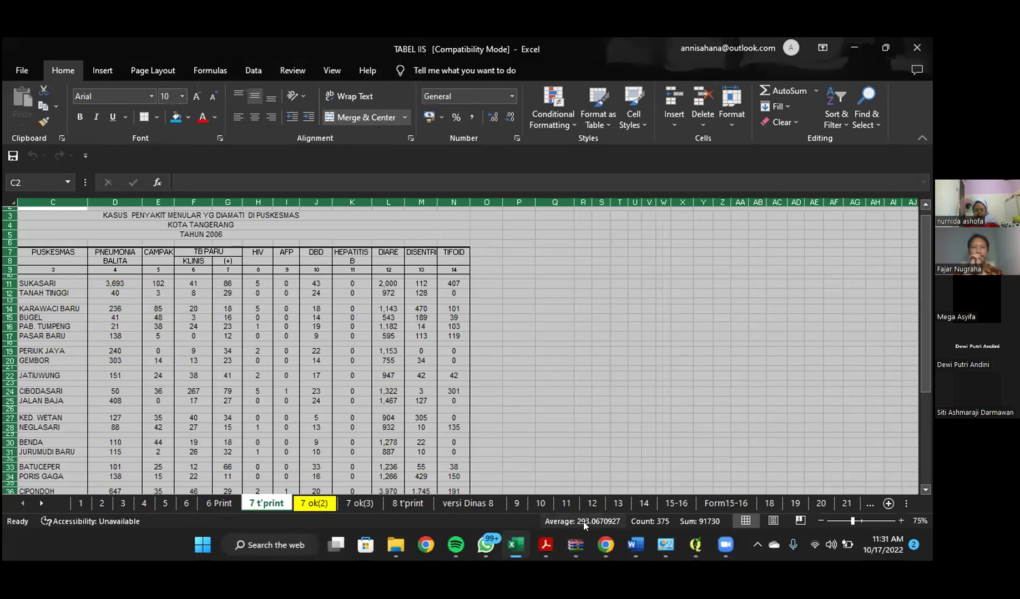
left_click(694, 551)
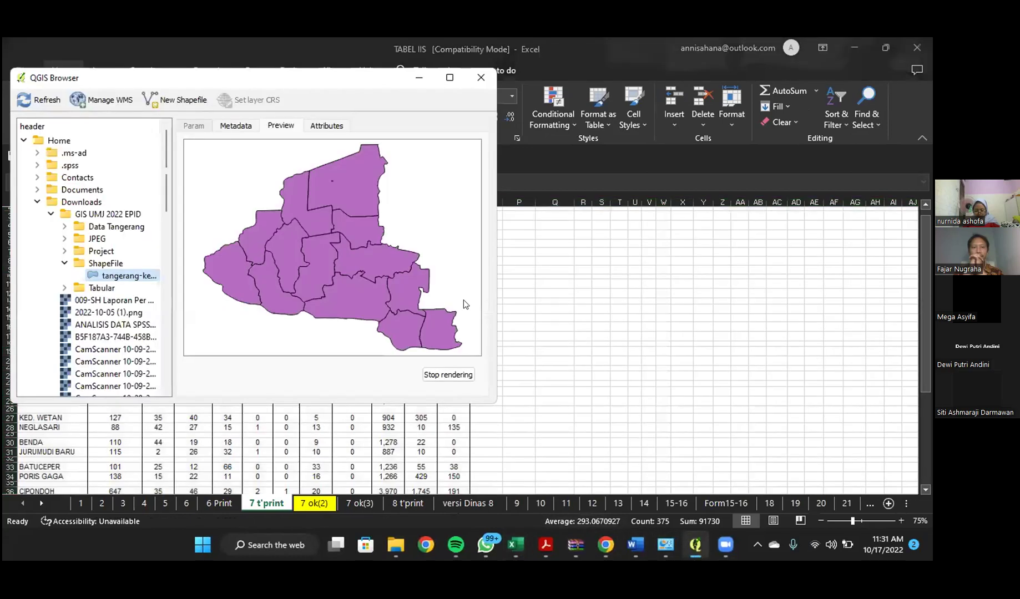
left_click_drag(91, 76, 266, 137)
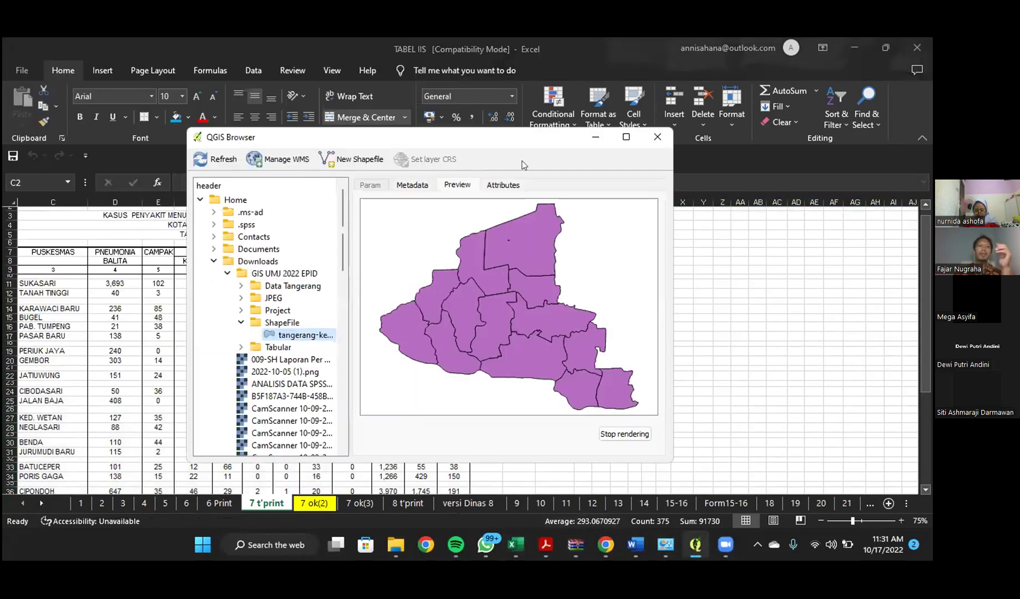
mouse_move(627, 139)
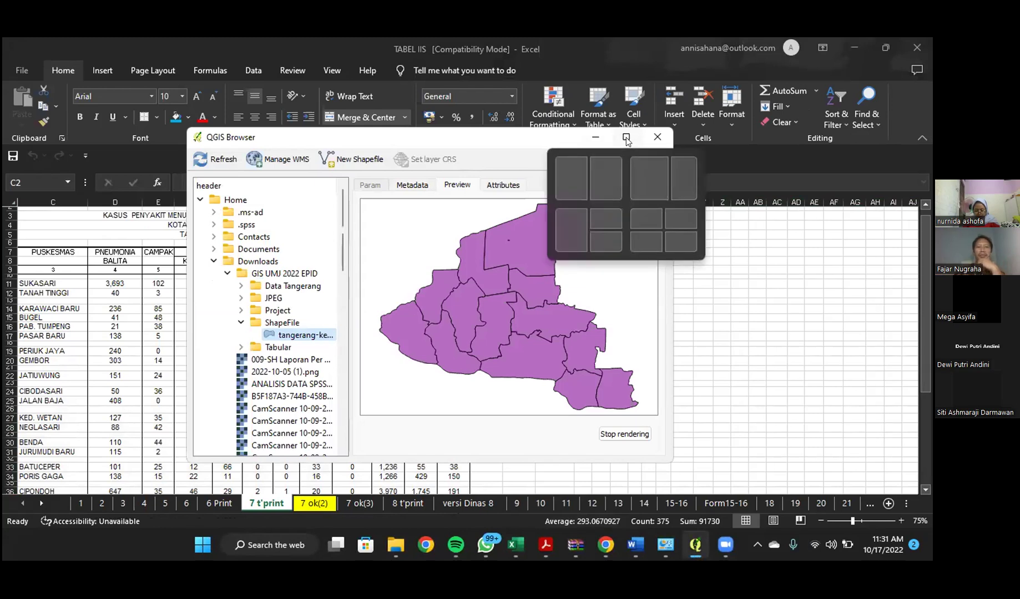
left_click(655, 137)
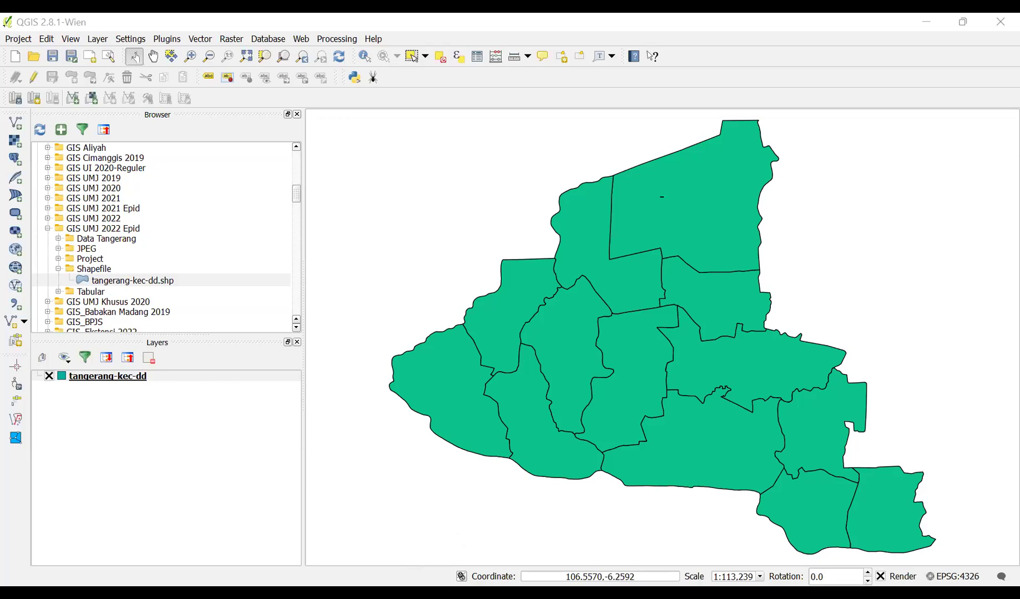
Step: Search Windows for qgis to review the installed QGIS applications, and close the search
left_click(366, 569)
left_click(366, 569)
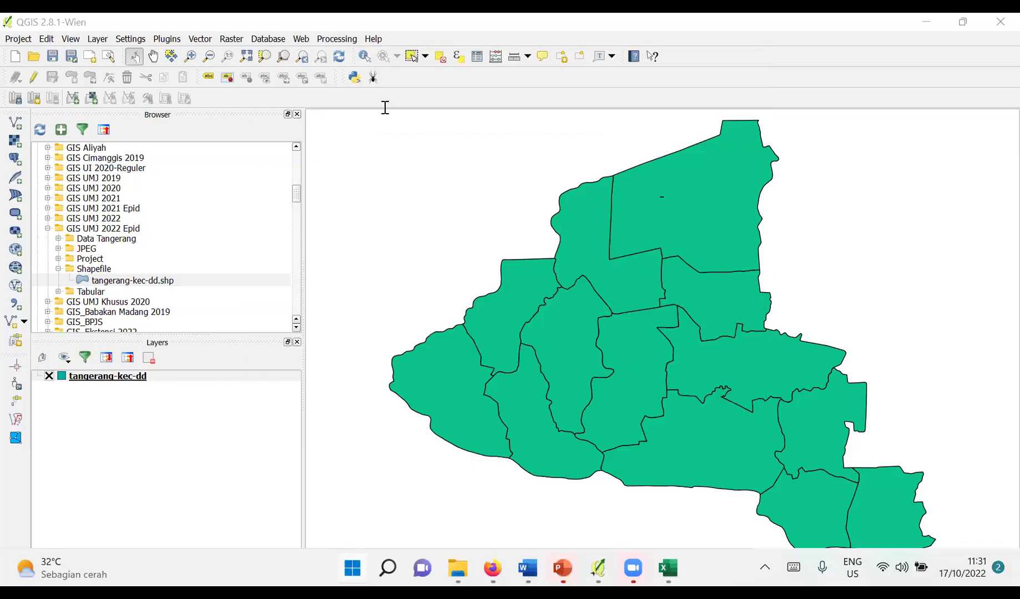
key("super+s")
type("q")
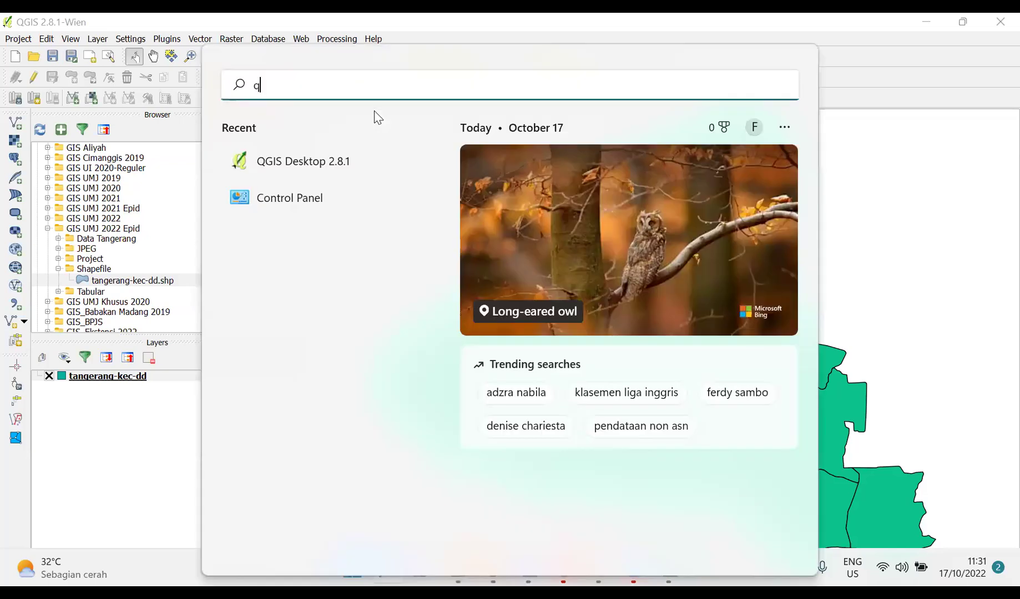
type("gis")
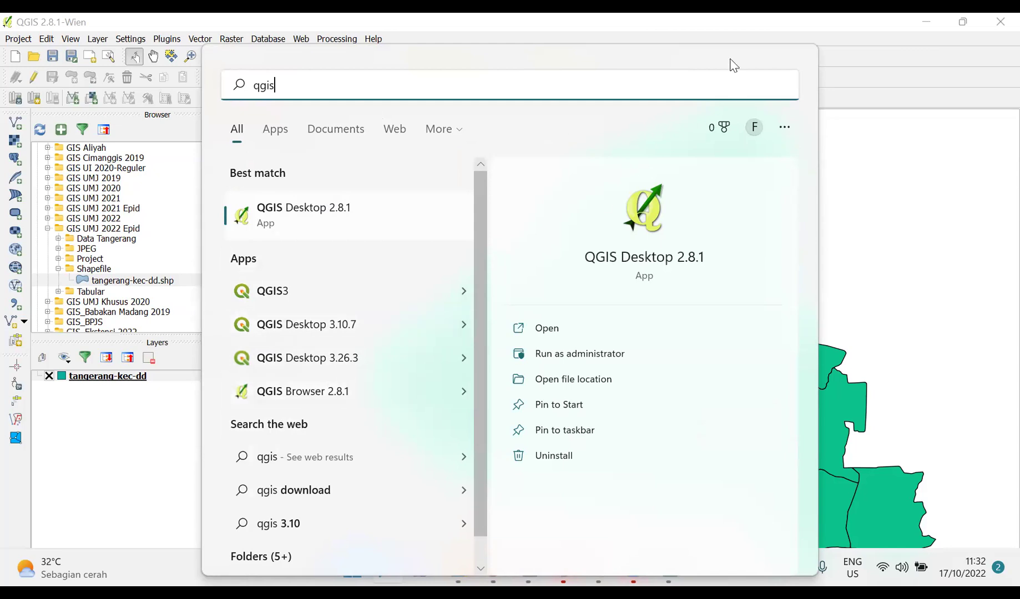
left_click(760, 39)
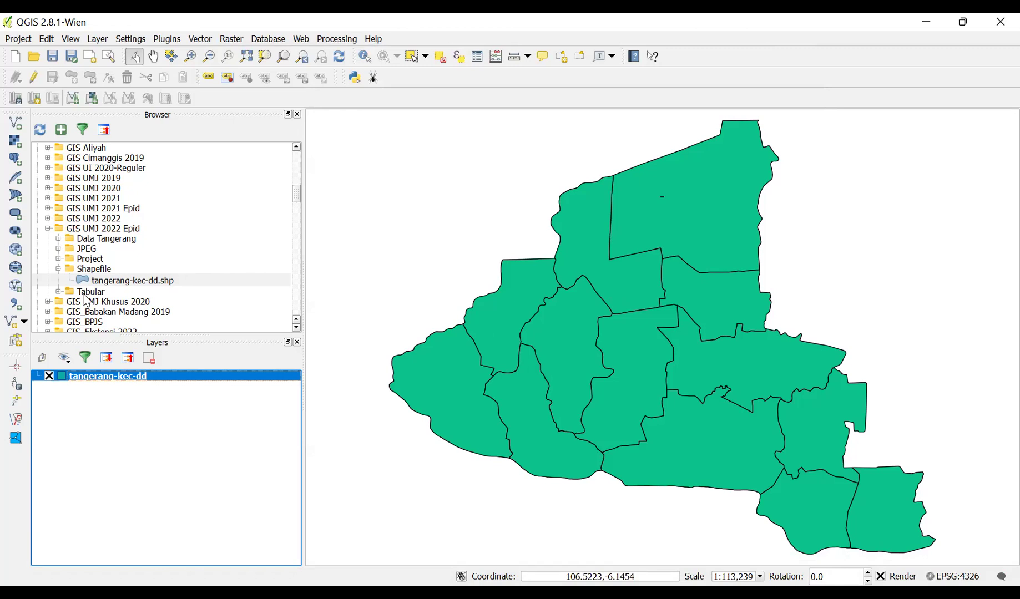
left_click(14, 306)
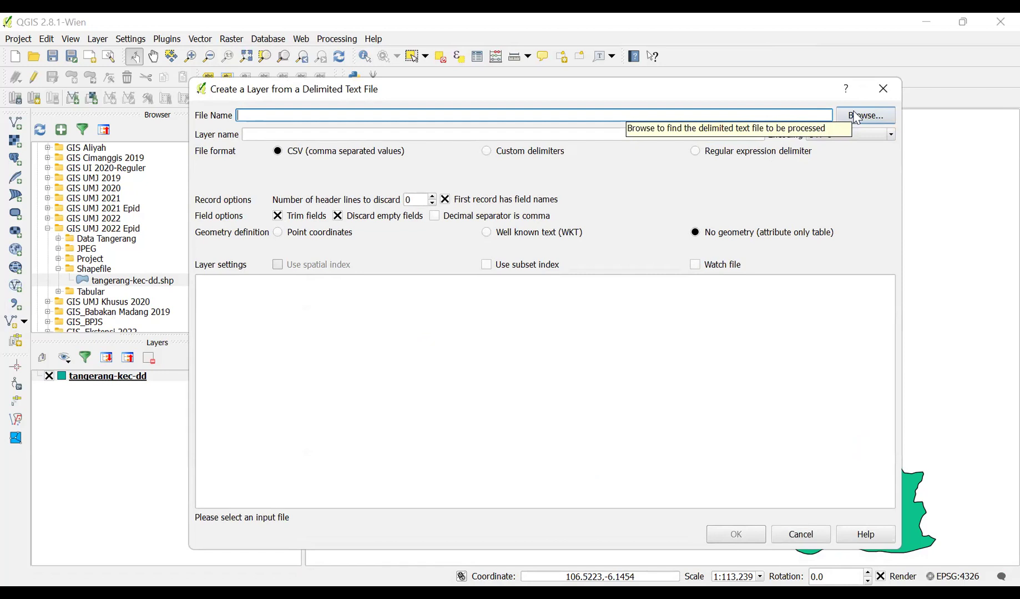
left_click(856, 118)
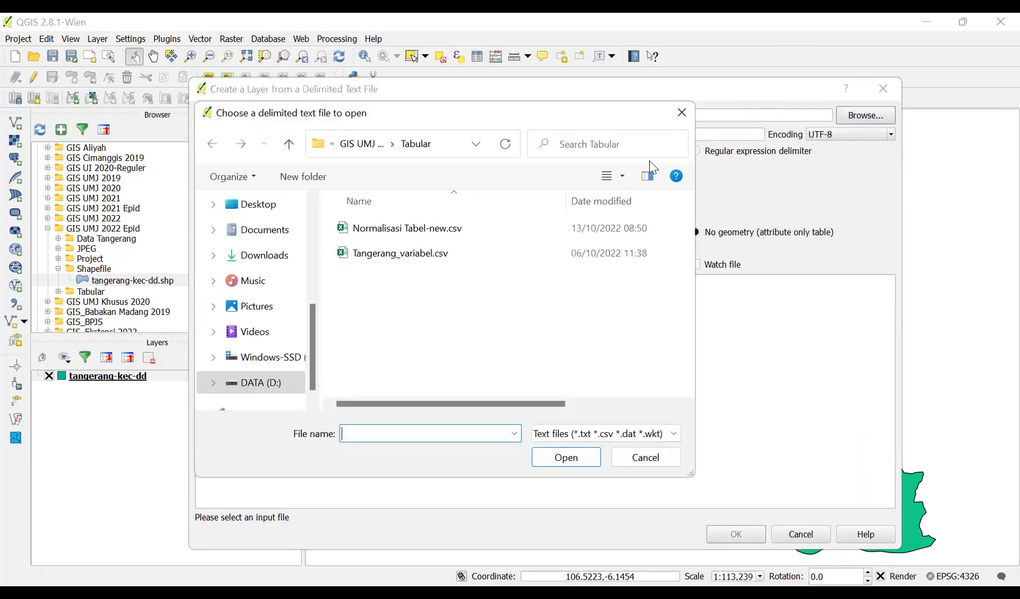
left_click(454, 150)
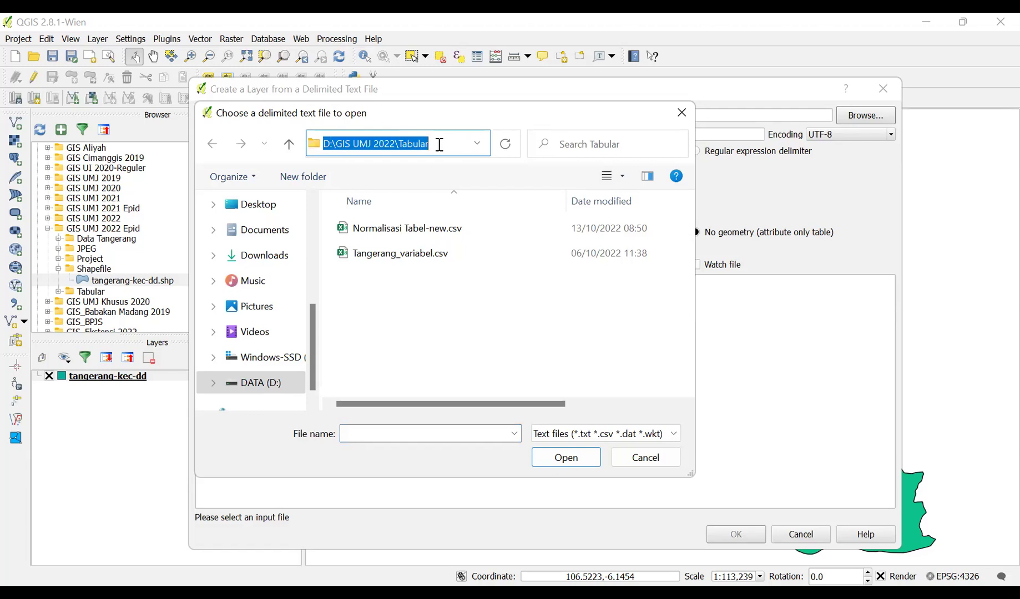
left_click(298, 152)
left_click(289, 145)
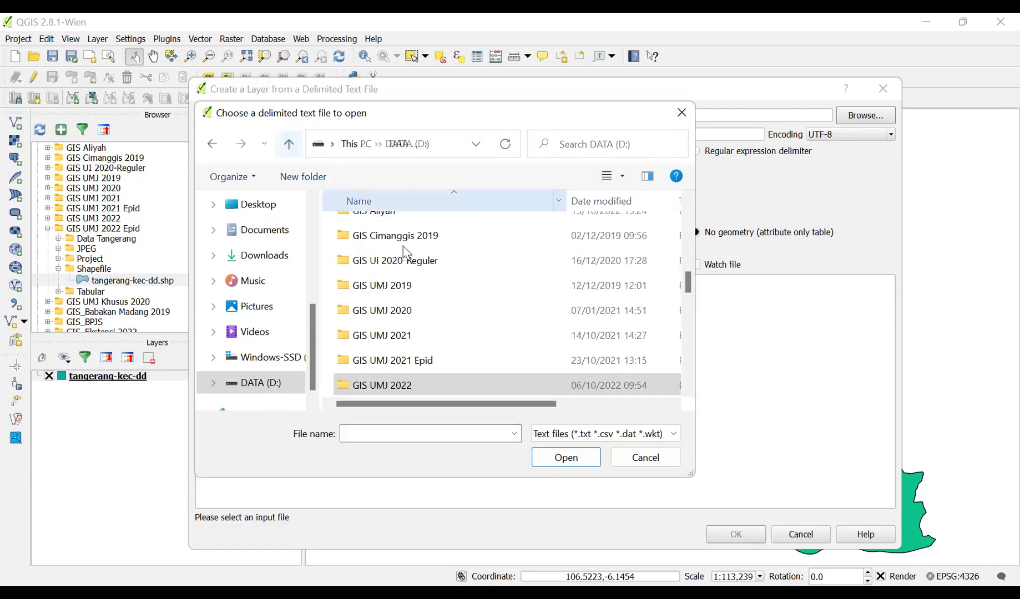
scroll(444, 321, "down", 1)
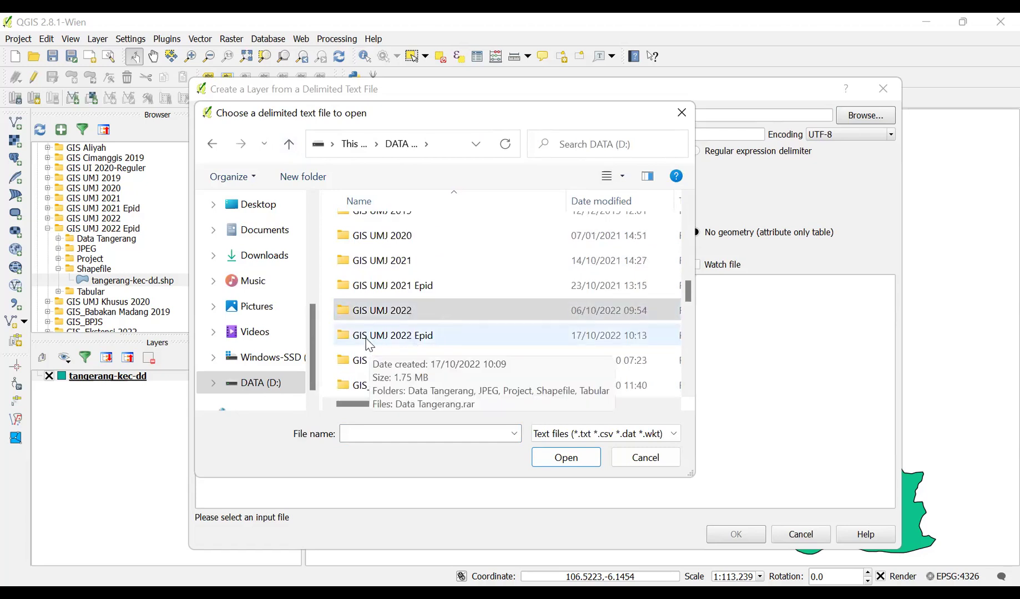
double_click(408, 340)
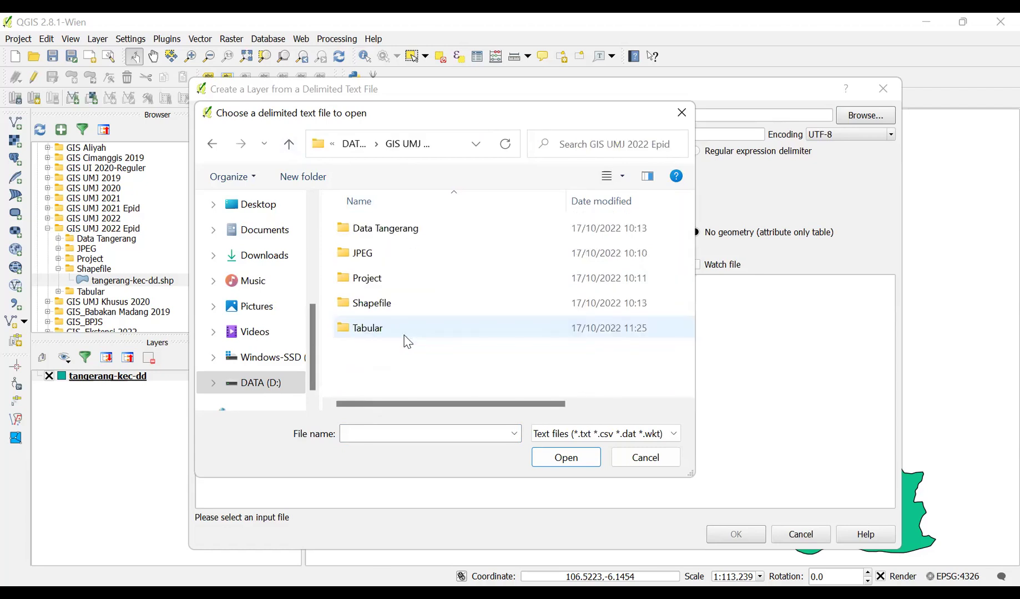
double_click(397, 332)
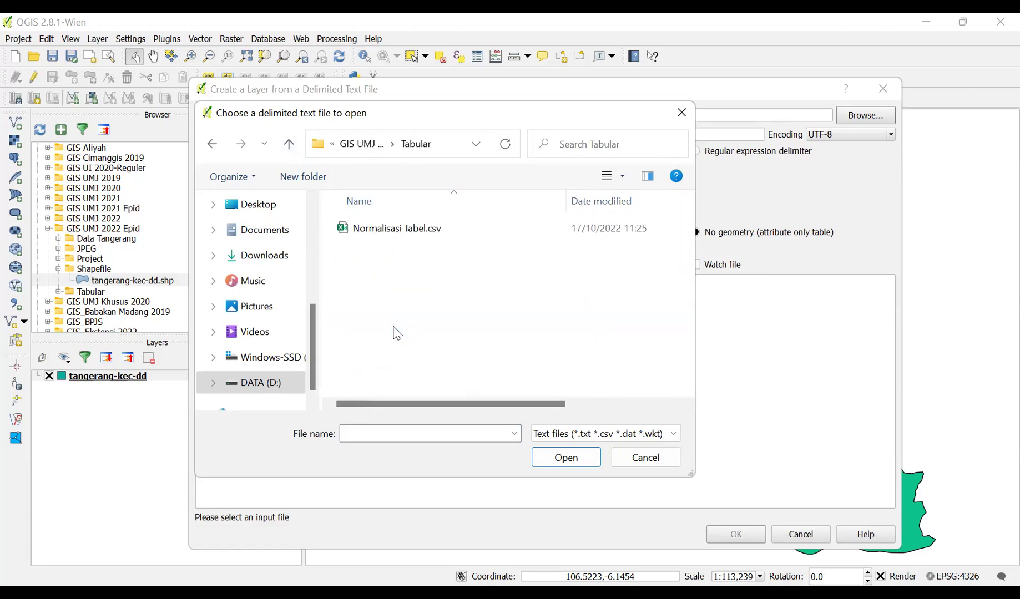
double_click(425, 232)
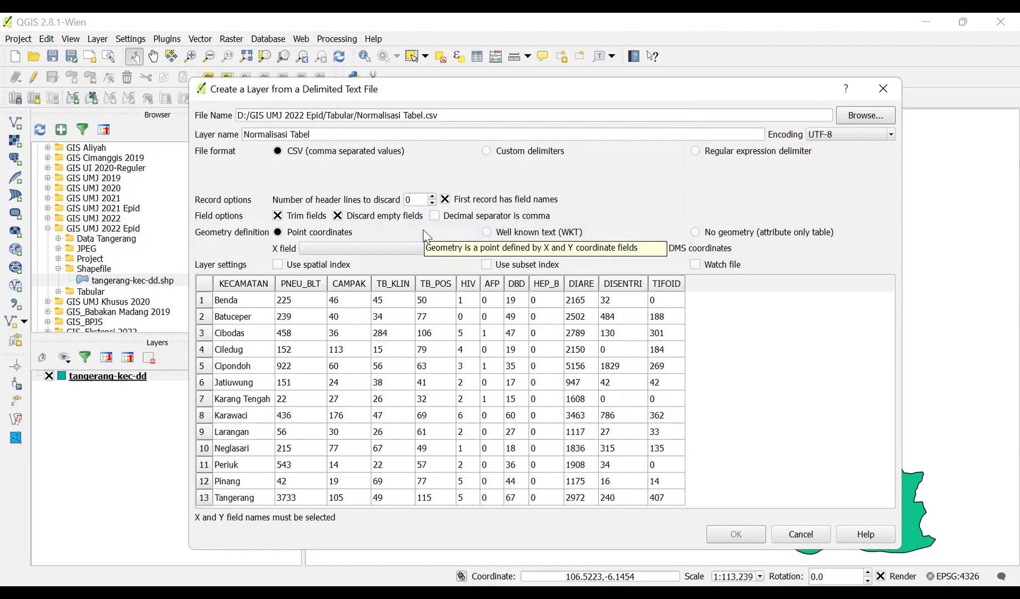
left_click(127, 20)
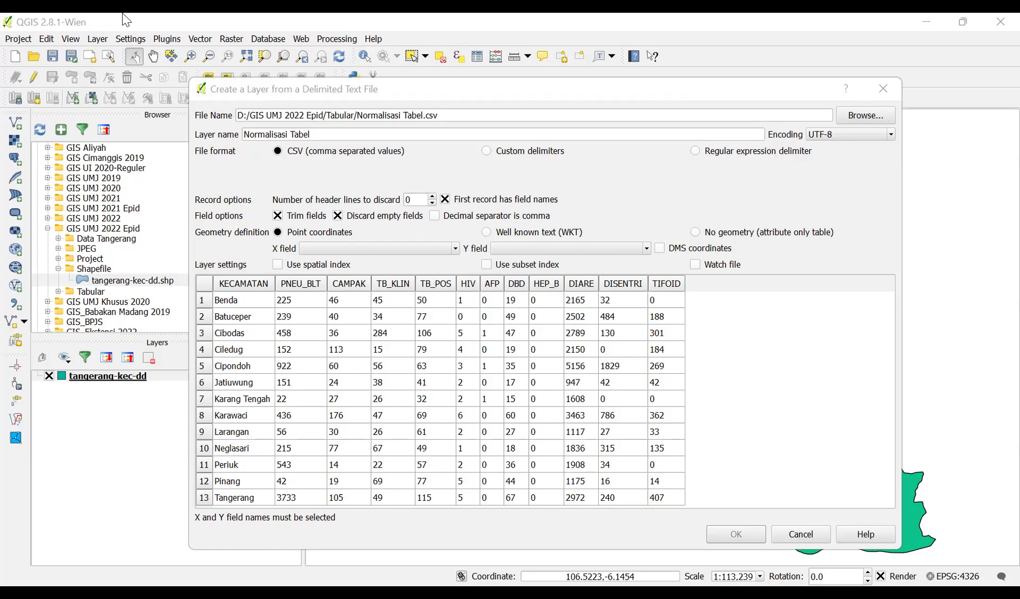
left_click(884, 89)
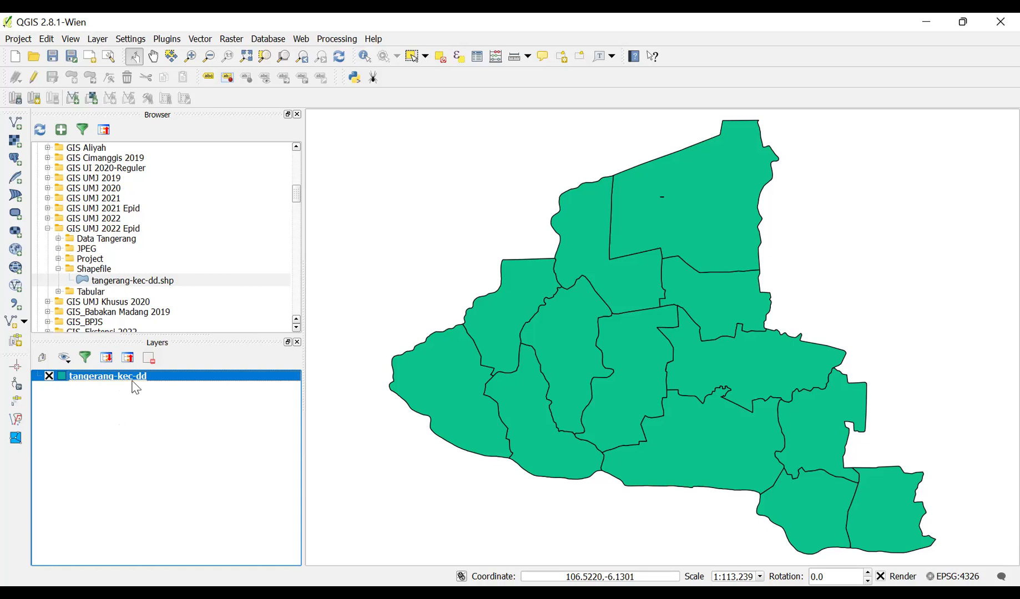
Step: Start a new delimited text layer from Normalisasi Tabel.csv in the Tabular folder of GIS UMJ 2022 Epid
left_click(14, 307)
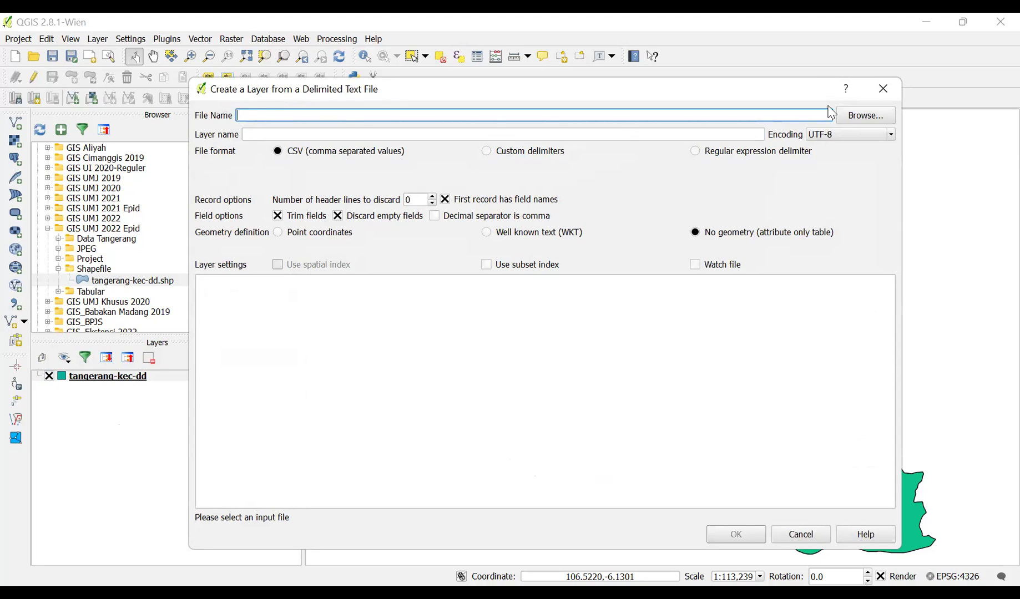
left_click(870, 118)
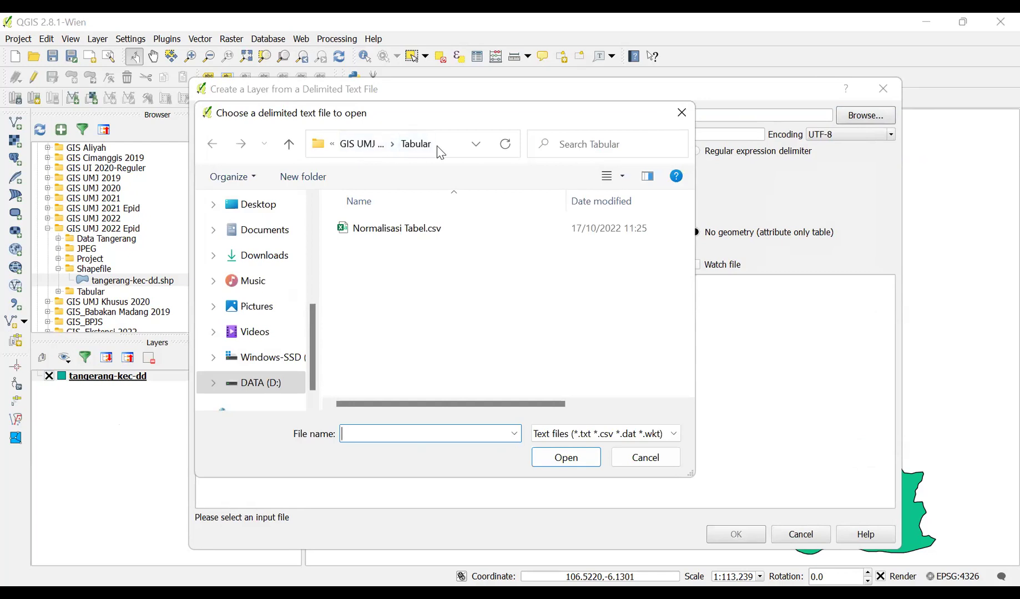
left_click(289, 145)
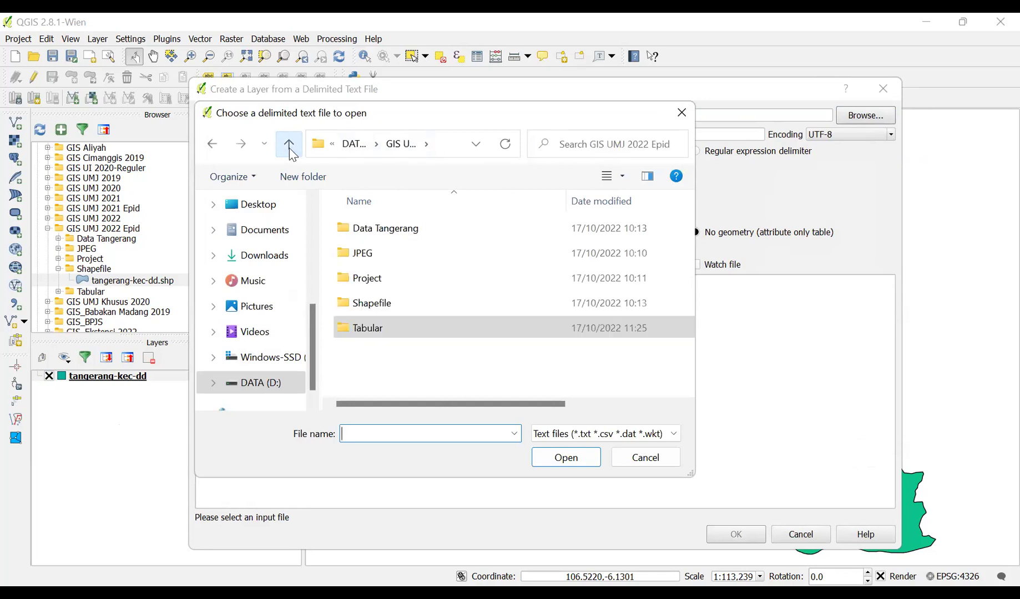
left_click(288, 145)
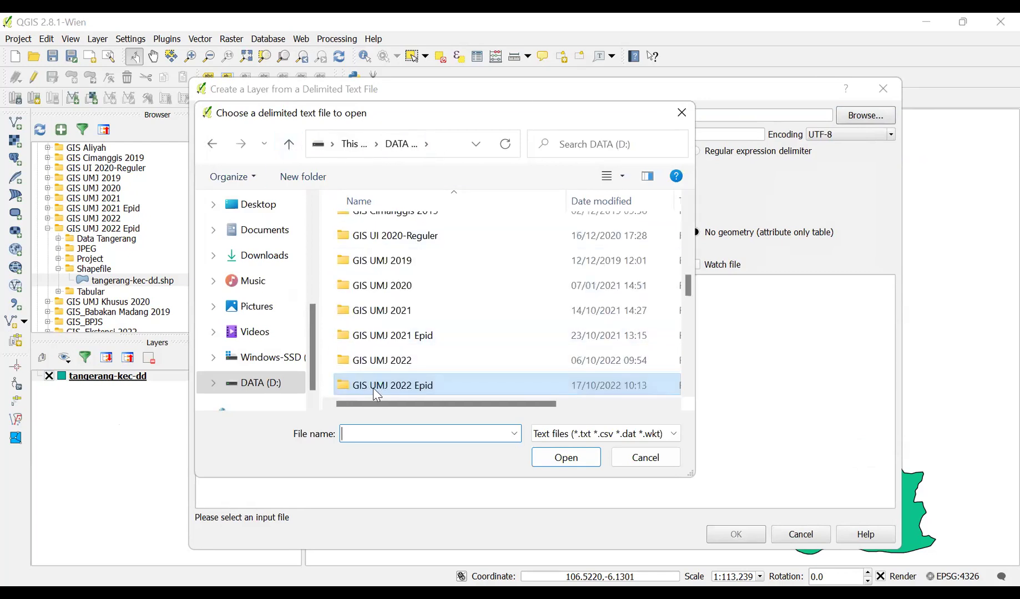
double_click(426, 391)
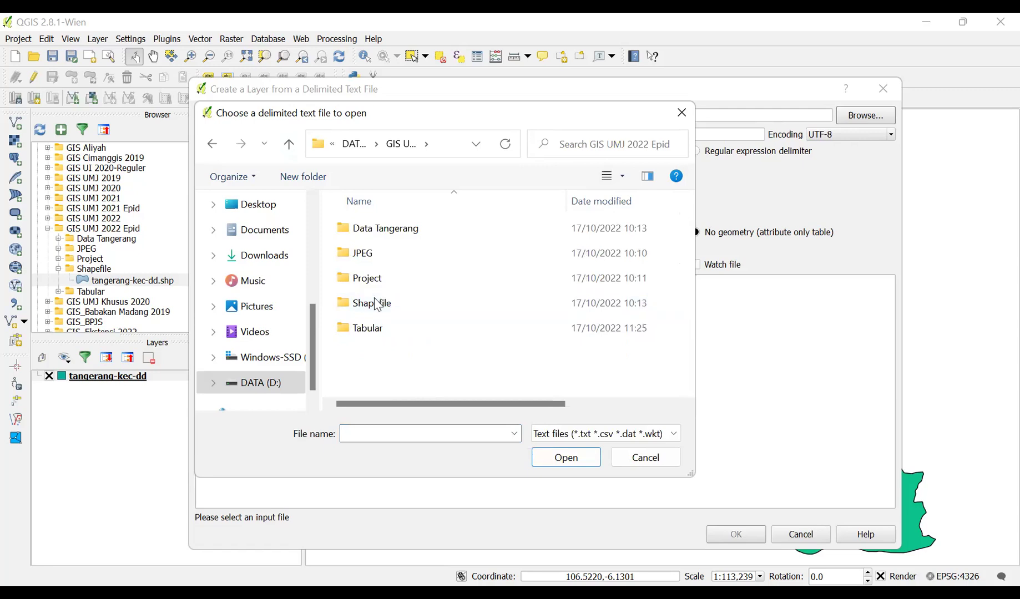
double_click(369, 329)
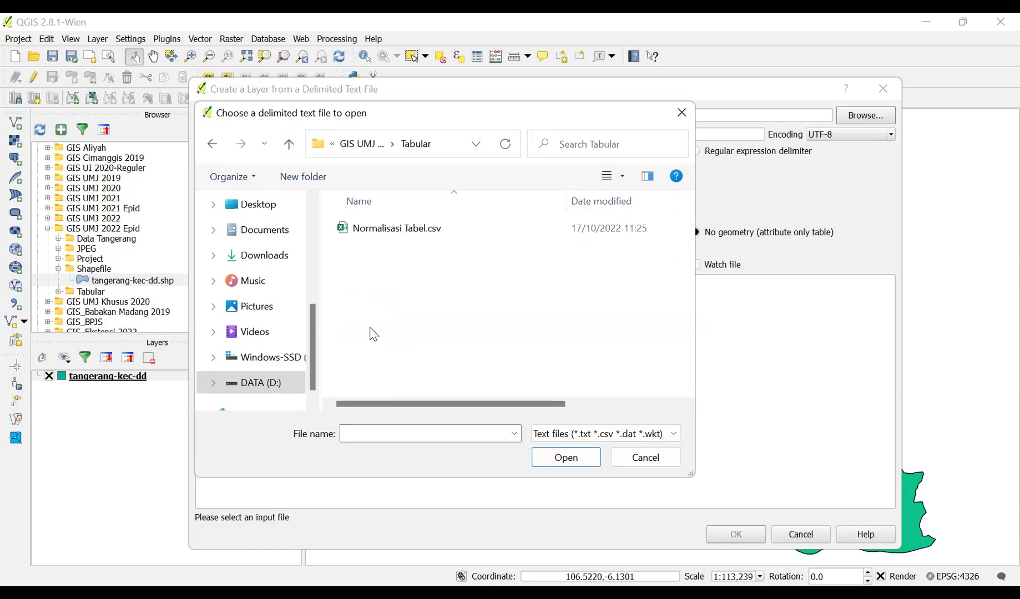
double_click(403, 232)
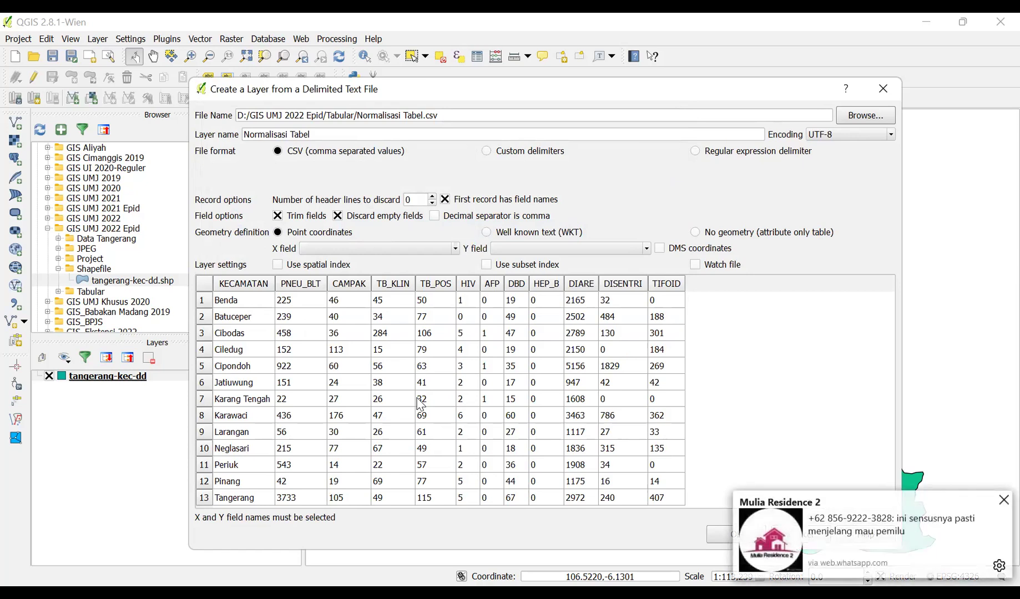
Step: Dismiss the notification, set the geometry definition to No geometry (attribute only table), and add the Normalisasi Tabel layer
left_click(1003, 500)
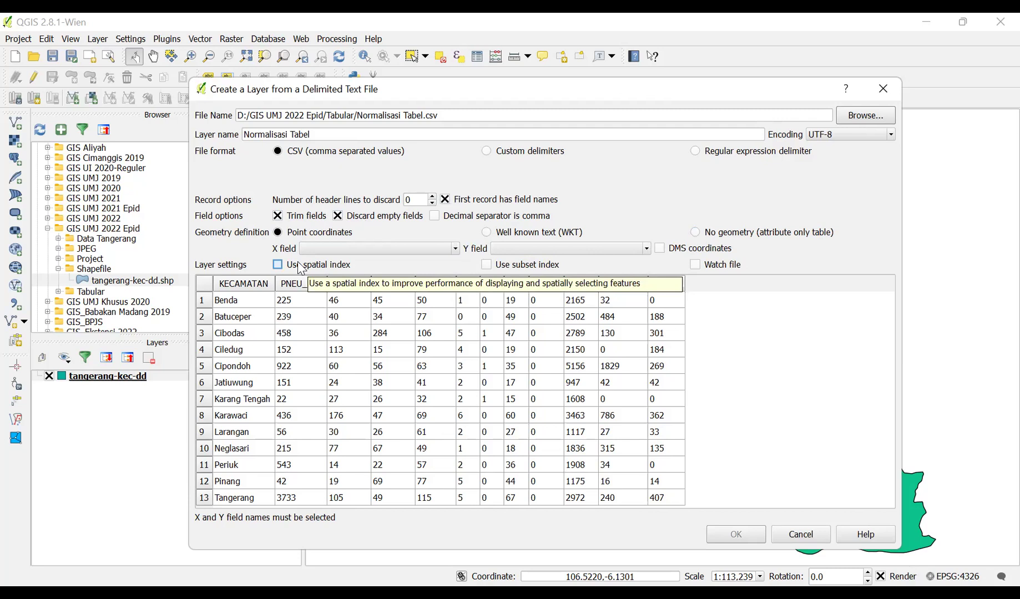
left_click(695, 233)
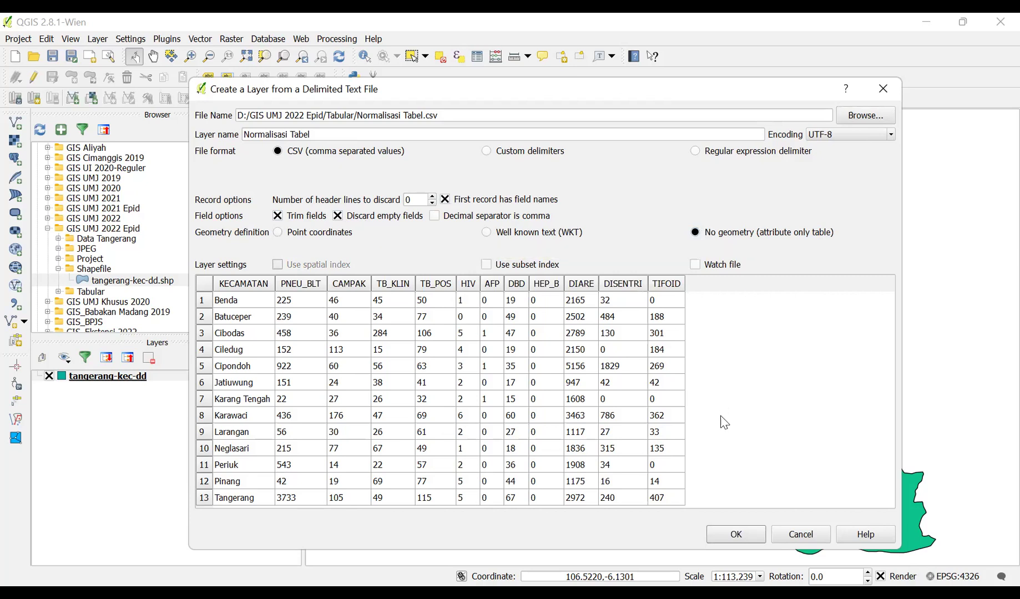
left_click(736, 535)
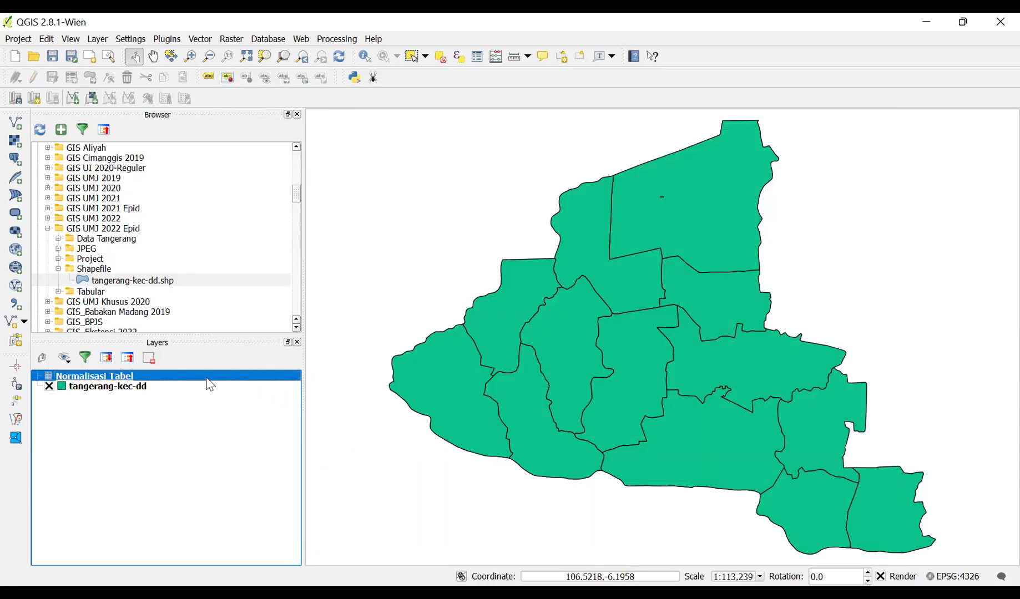
Step: Open the Joins settings in the layer properties of tangerang-kec-dd
left_click(170, 397)
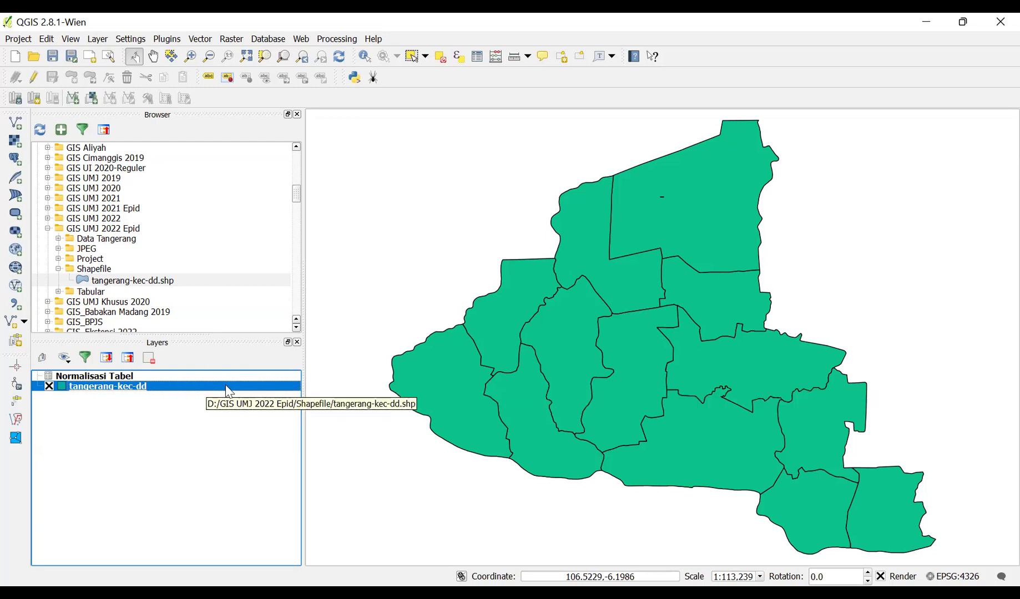
left_click(194, 375)
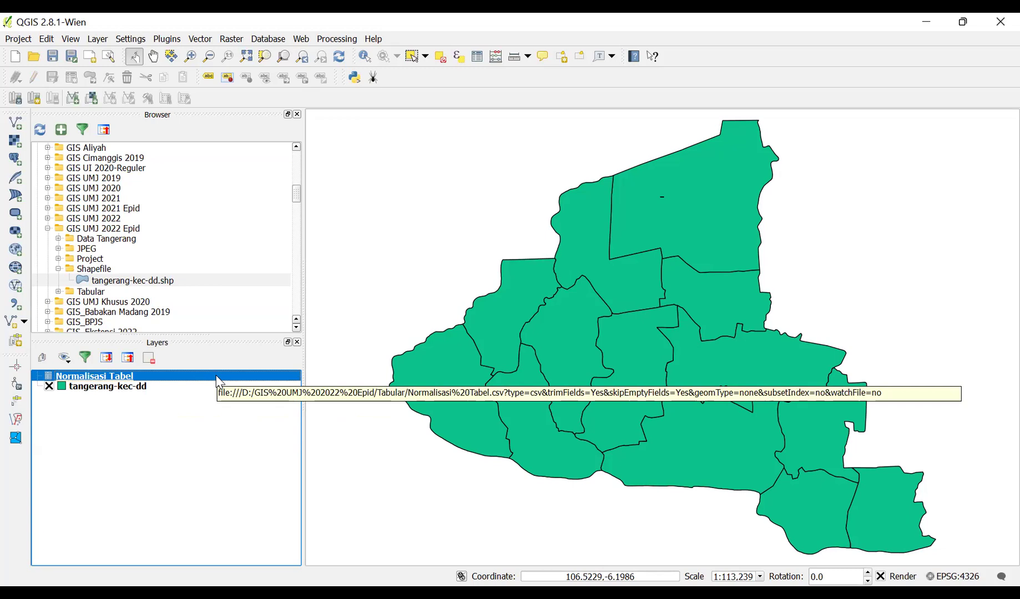
left_click(205, 388)
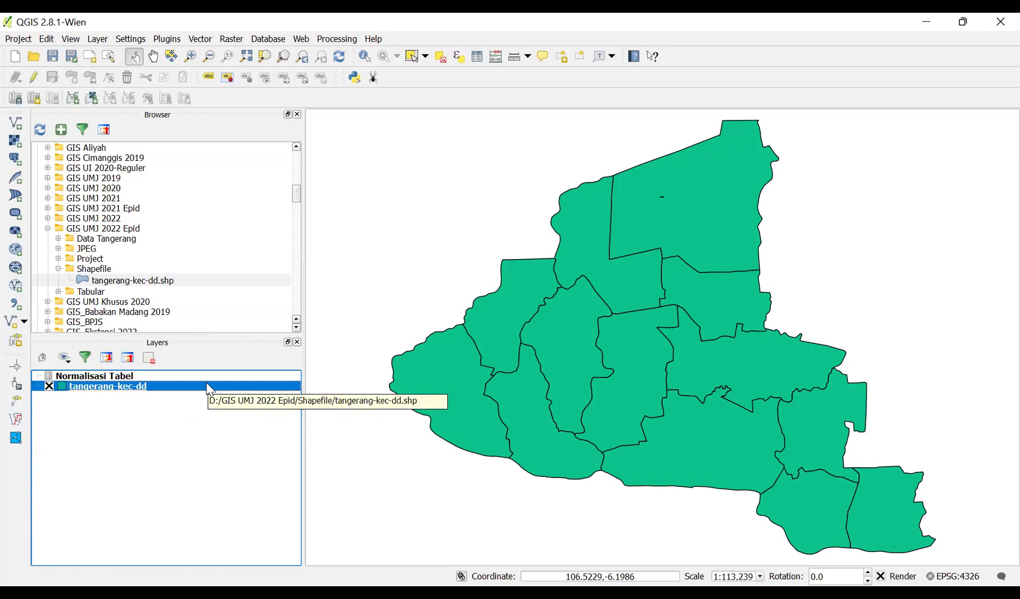
right_click(211, 390)
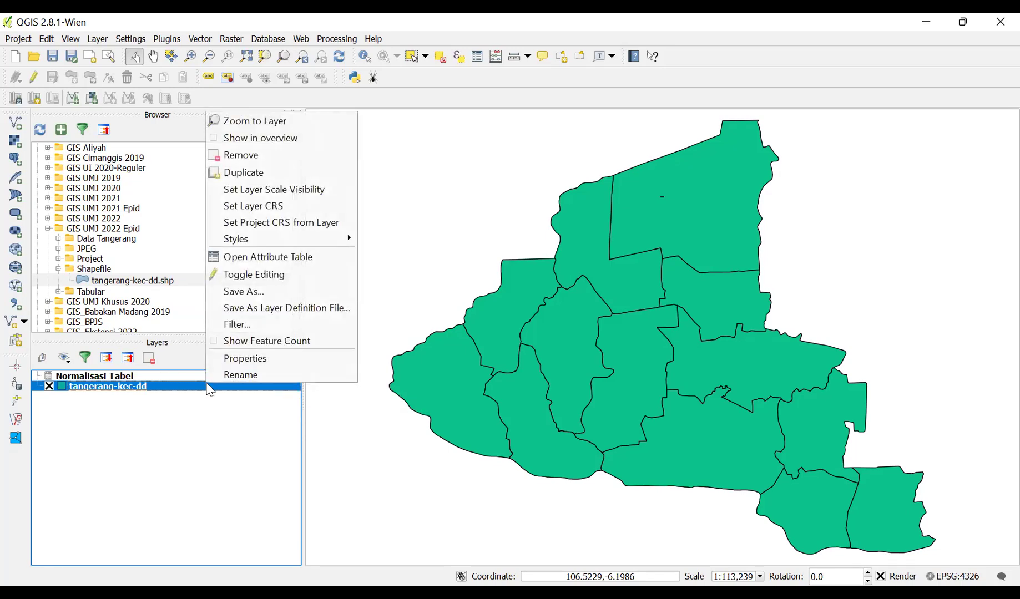
left_click(229, 360)
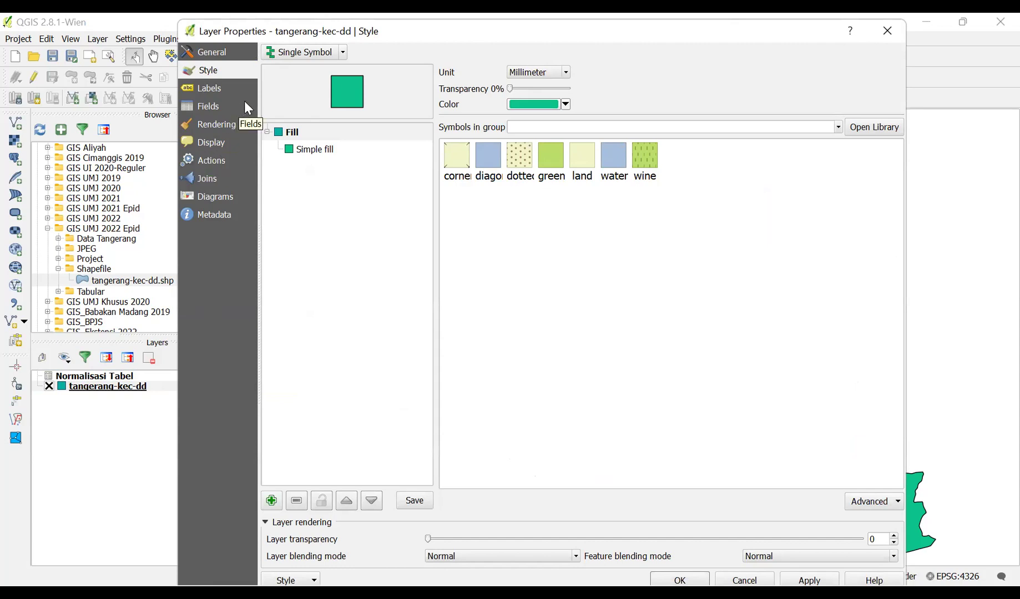
left_click(205, 176)
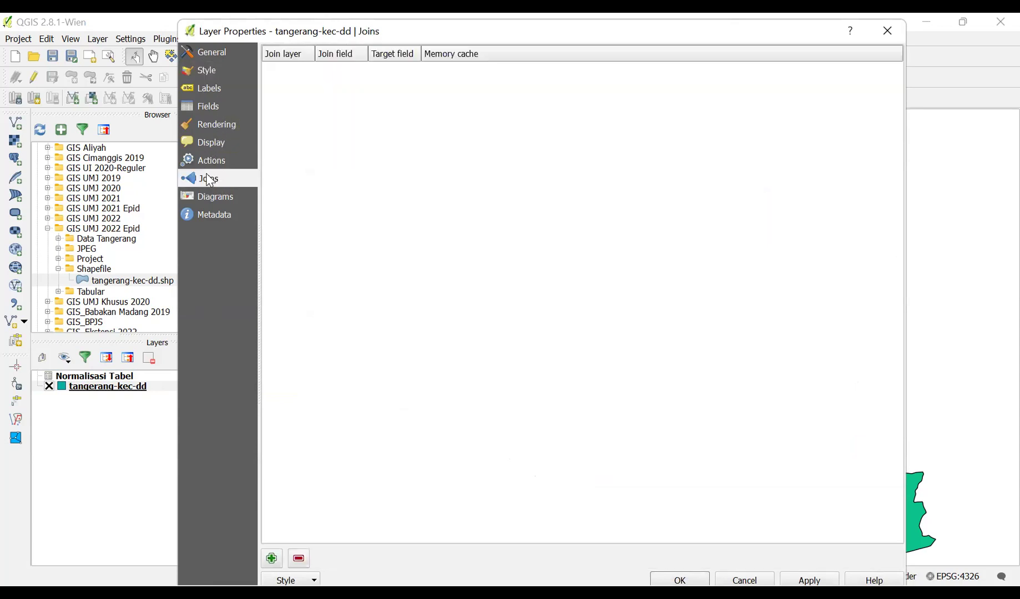